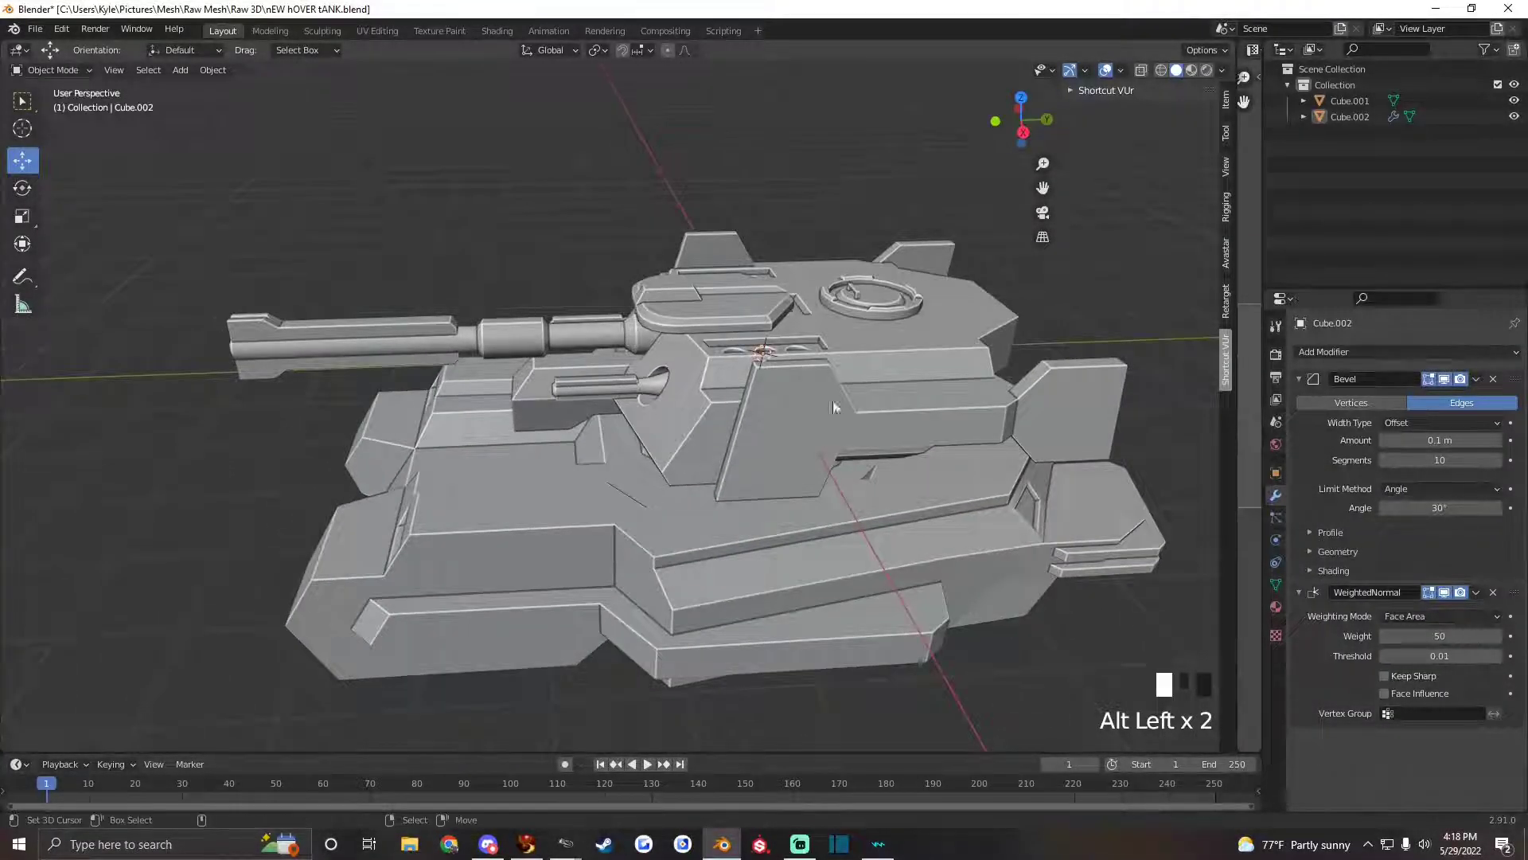
Examine the hover tank's turret, guns and hull from several angles.
{"action": "left_click_drag", "start_coordinate": [724, 388], "coordinate": [718, 454], "text": "alt"}
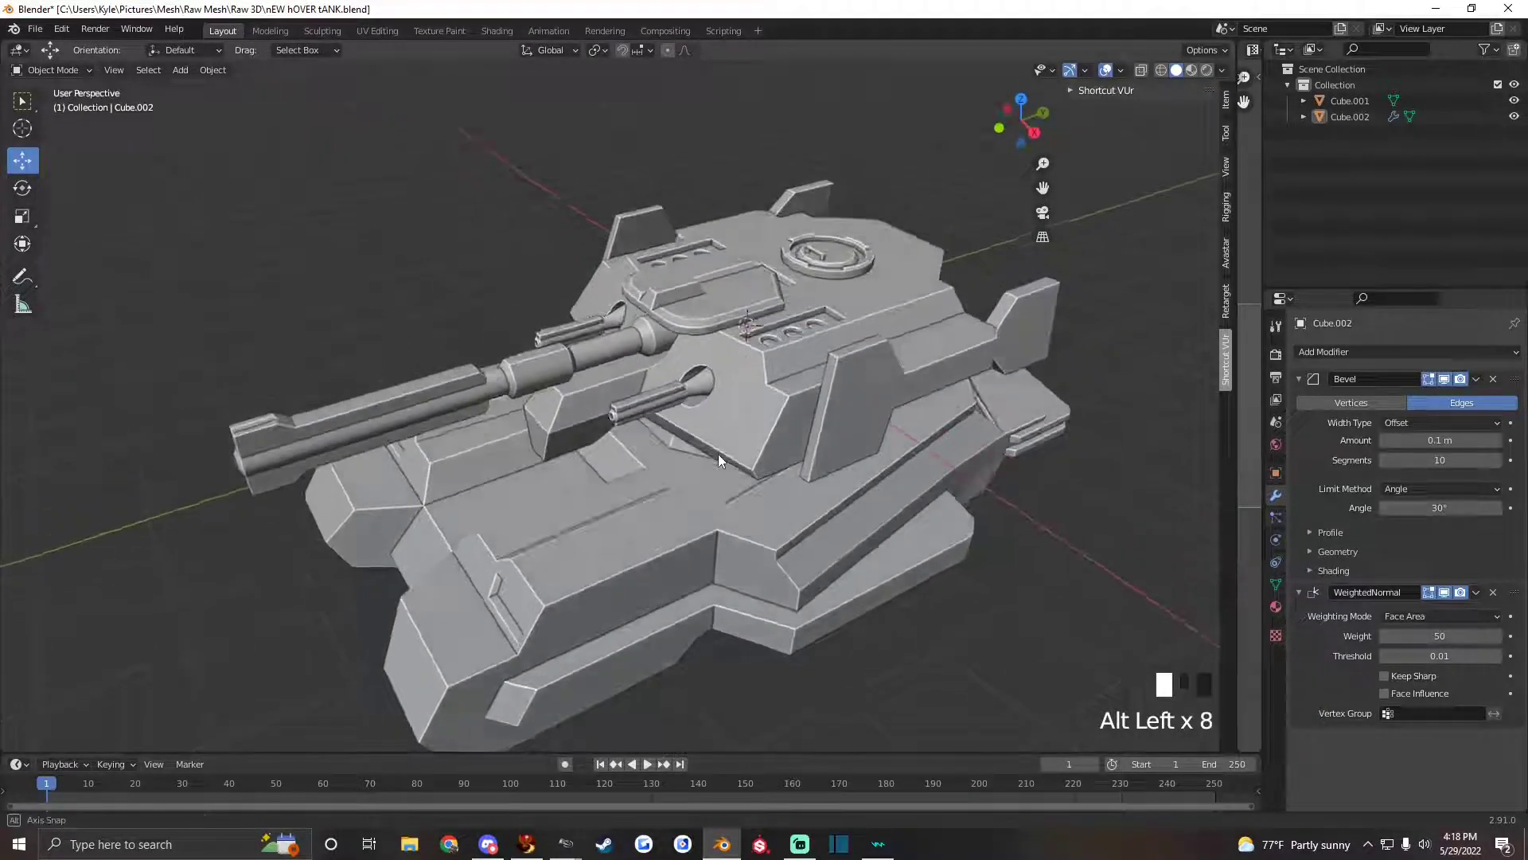
{"action": "scroll", "coordinate": [644, 386], "scroll_direction": "up", "scroll_amount": 2}
{"action": "mouse_move", "coordinate": [645, 386]}
{"action": "left_mouse_down", "text": "alt"}
{"action": "mouse_move", "coordinate": [628, 398]}
{"action": "mouse_move", "coordinate": [683, 460]}
{"action": "mouse_move", "coordinate": [630, 380]}
{"action": "left_mouse_up", "text": "alt"}
{"action": "scroll", "coordinate": [628, 398], "scroll_direction": "down", "scroll_amount": 3}
{"action": "scroll", "coordinate": [618, 413], "scroll_direction": "up", "scroll_amount": 2}
{"action": "scroll", "coordinate": [617, 412], "scroll_direction": "down", "scroll_amount": 3}
{"action": "scroll", "coordinate": [681, 450], "scroll_direction": "up", "scroll_amount": 2}
Select the tank mesh, enter Edit Mode with nothing selected, and switch to the front orthographic view.
{"action": "right_click", "coordinate": [702, 406]}
{"action": "scroll", "coordinate": [713, 430], "scroll_direction": "up", "scroll_amount": 2}
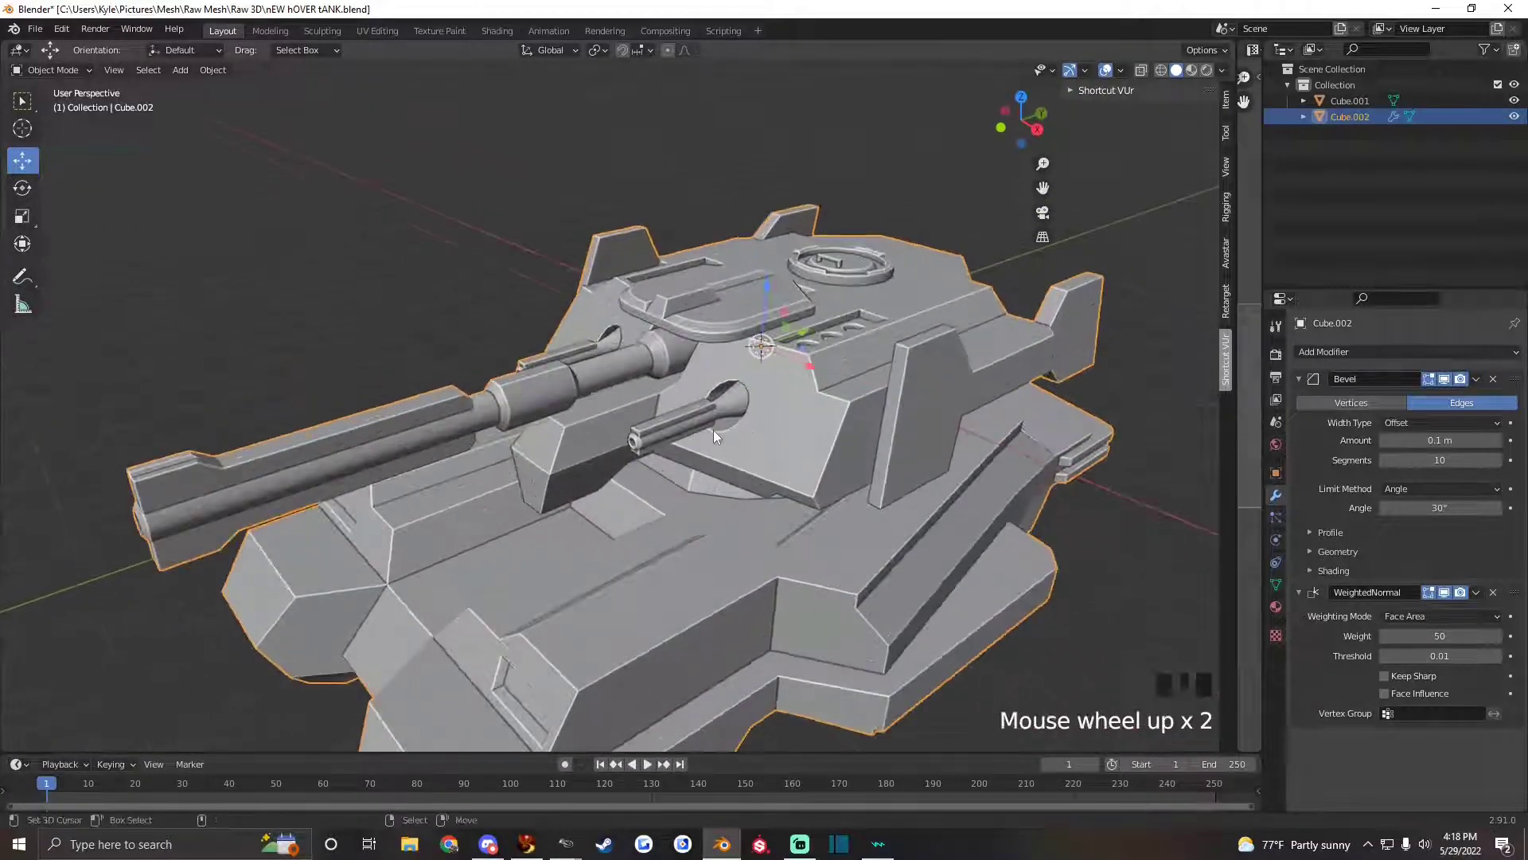
{"action": "key", "text": "Tab"}
{"action": "left_click_drag", "start_coordinate": [713, 433], "coordinate": [713, 436], "text": "alt"}
{"action": "scroll", "coordinate": [713, 436], "scroll_direction": "down", "scroll_amount": 3}
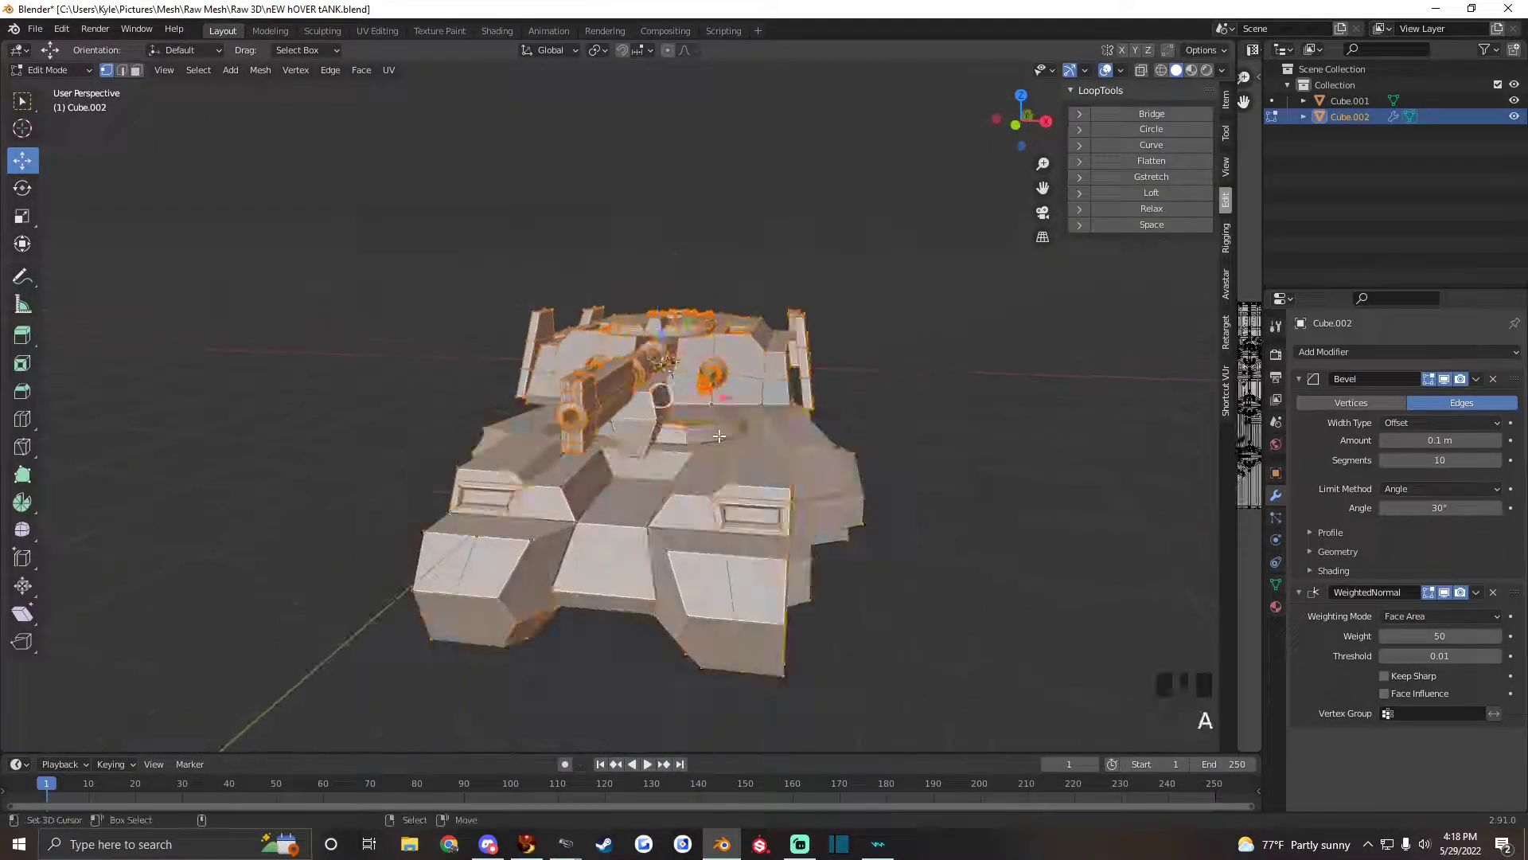
{"action": "key", "text": "a"}
{"action": "key", "text": "a"}
{"action": "key", "text": "a"}
{"action": "key", "text": "KP_5"}
{"action": "key", "text": "KP_1"}
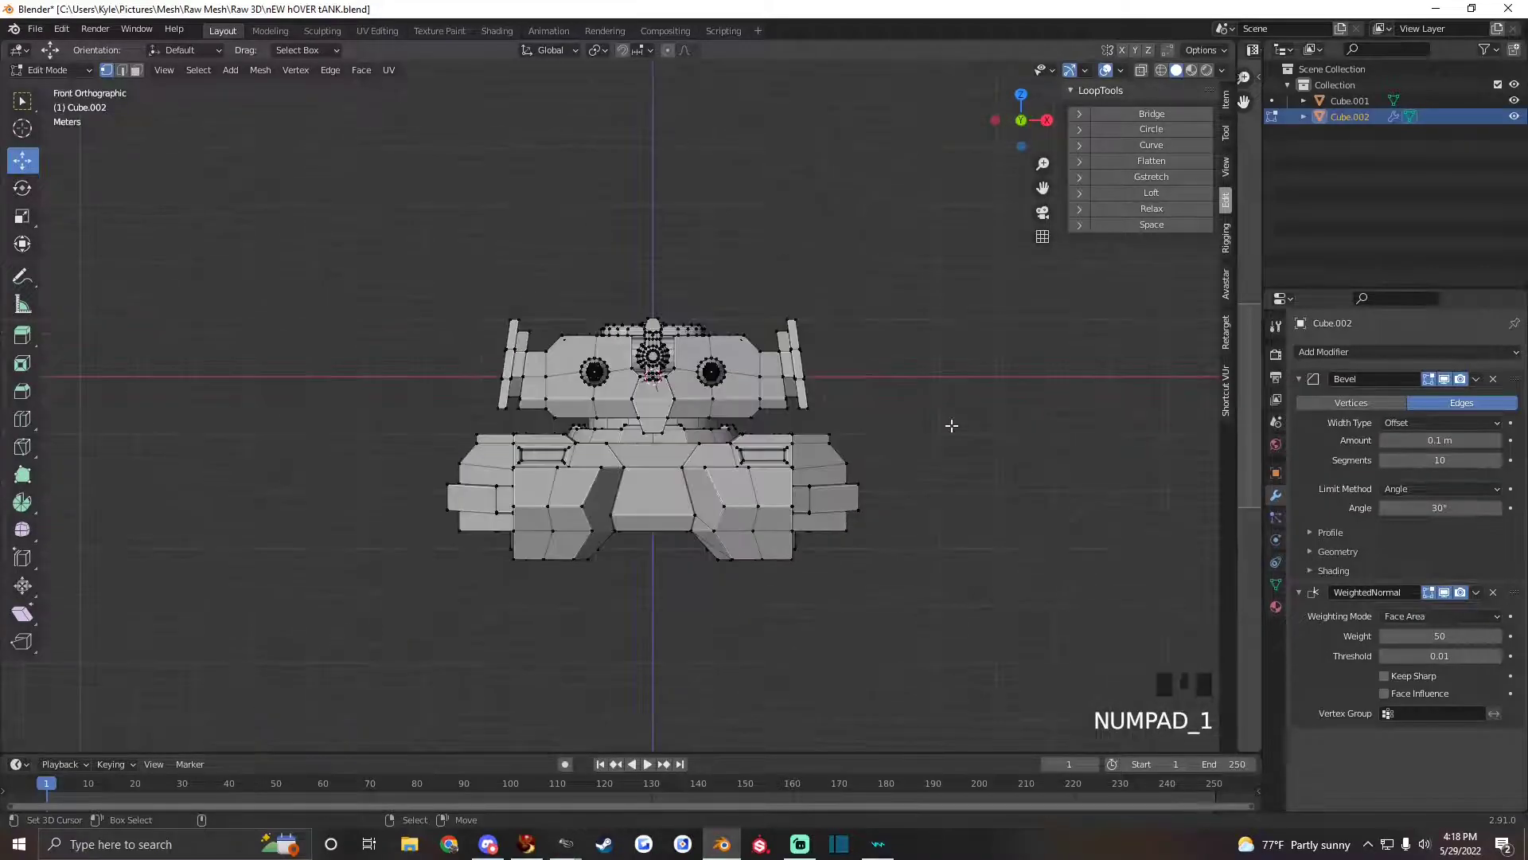
Select the turret and gun geometry in wireframe display and extend the selection to everything linked to it.
{"action": "scroll", "coordinate": [947, 426], "scroll_direction": "up", "scroll_amount": 2}
{"action": "key", "text": "z"}
{"action": "left_click_drag", "start_coordinate": [557, 393], "coordinate": [651, 425], "text": "alt+shift"}
{"action": "left_click_drag", "start_coordinate": [273, 233], "coordinate": [159, 106]}
{"action": "left_click", "coordinate": [254, 74]}
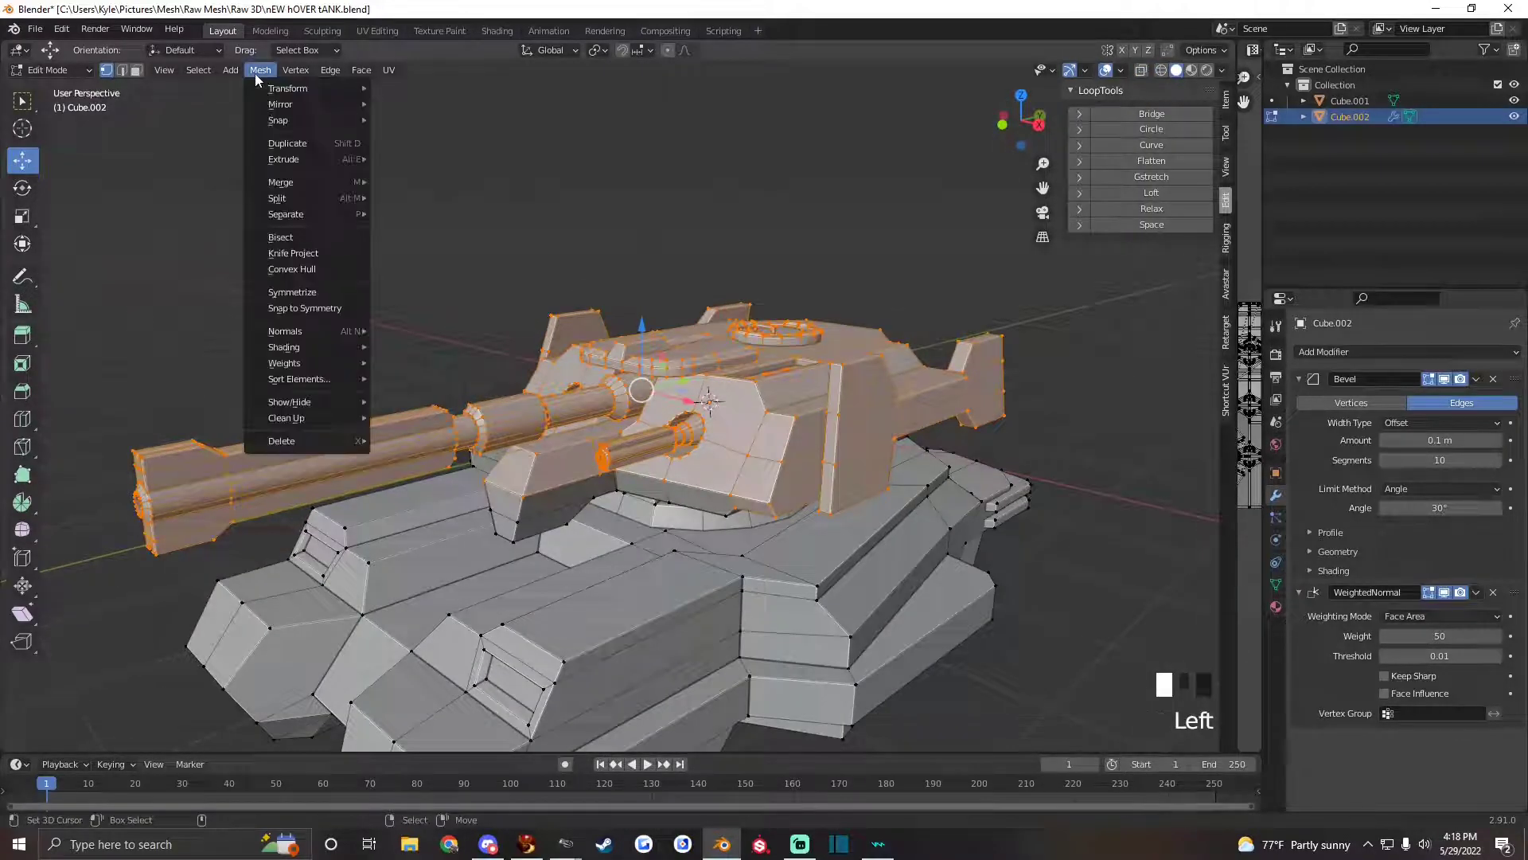
{"action": "left_click", "coordinate": [205, 77]}
{"action": "mouse_move", "coordinate": [247, 338]}
{"action": "left_click", "coordinate": [397, 341]}
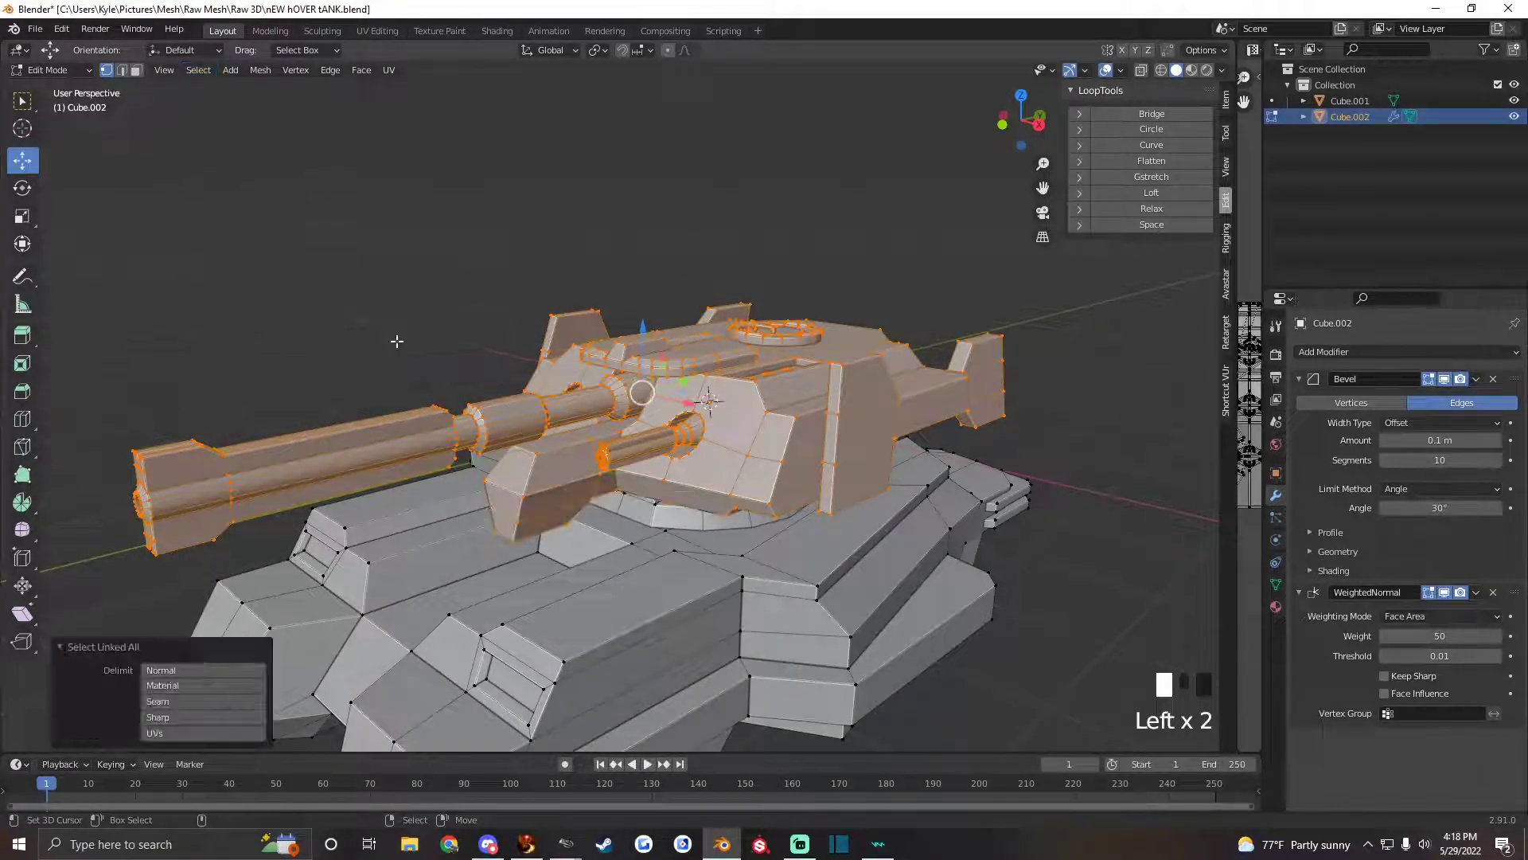
Try moving the selected turret geometry up off the hull, and undo the move.
{"action": "scroll", "coordinate": [582, 377], "scroll_direction": "down", "scroll_amount": 3}
{"action": "left_click_drag", "start_coordinate": [631, 395], "coordinate": [580, 290]}
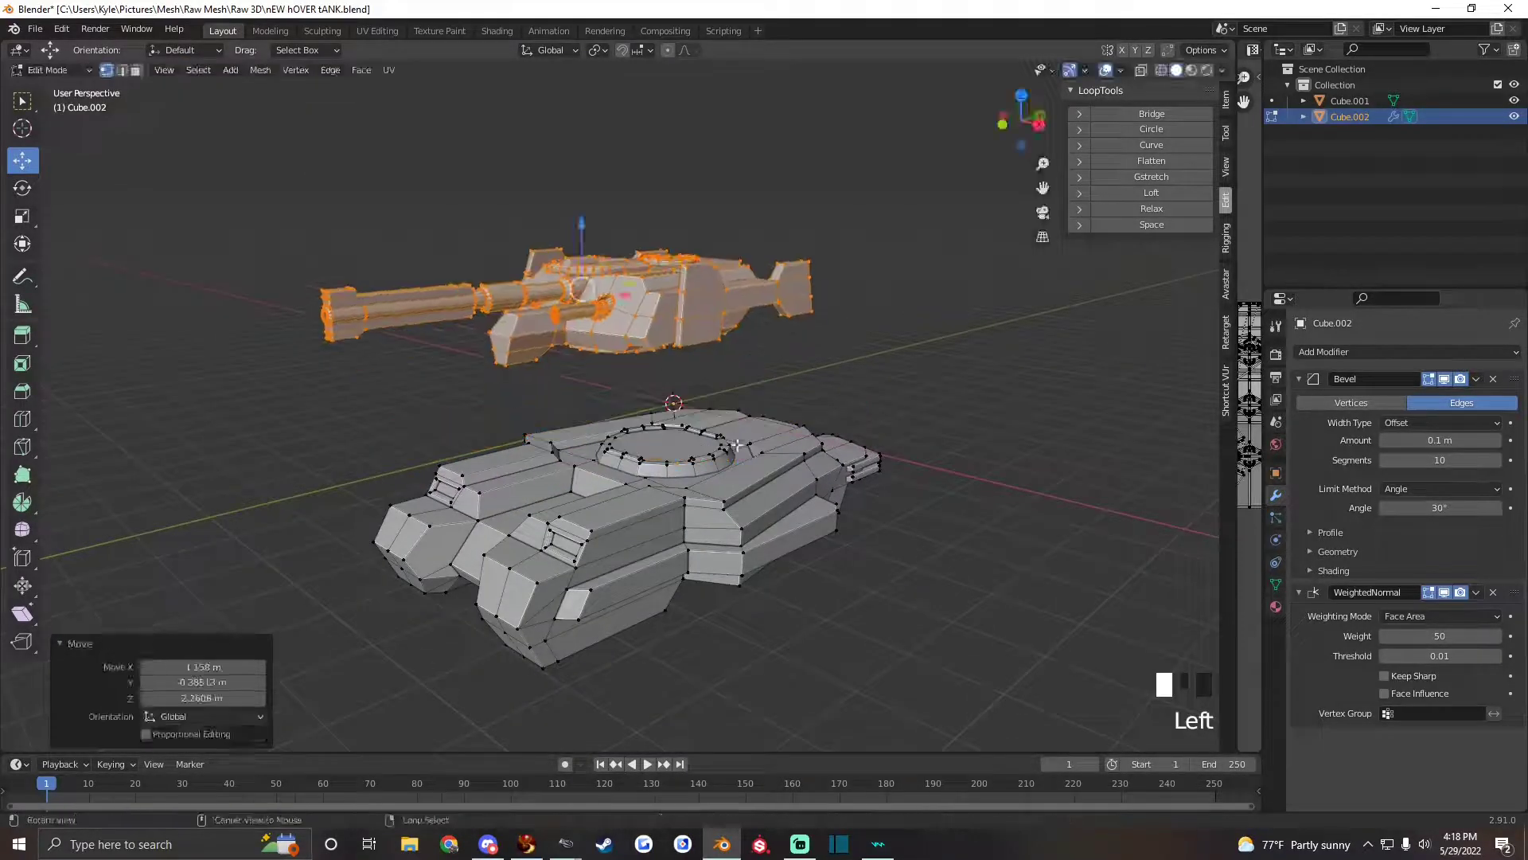
{"action": "left_click_drag", "start_coordinate": [752, 456], "coordinate": [801, 455], "text": "alt"}
{"action": "key", "text": "ctrl+z"}
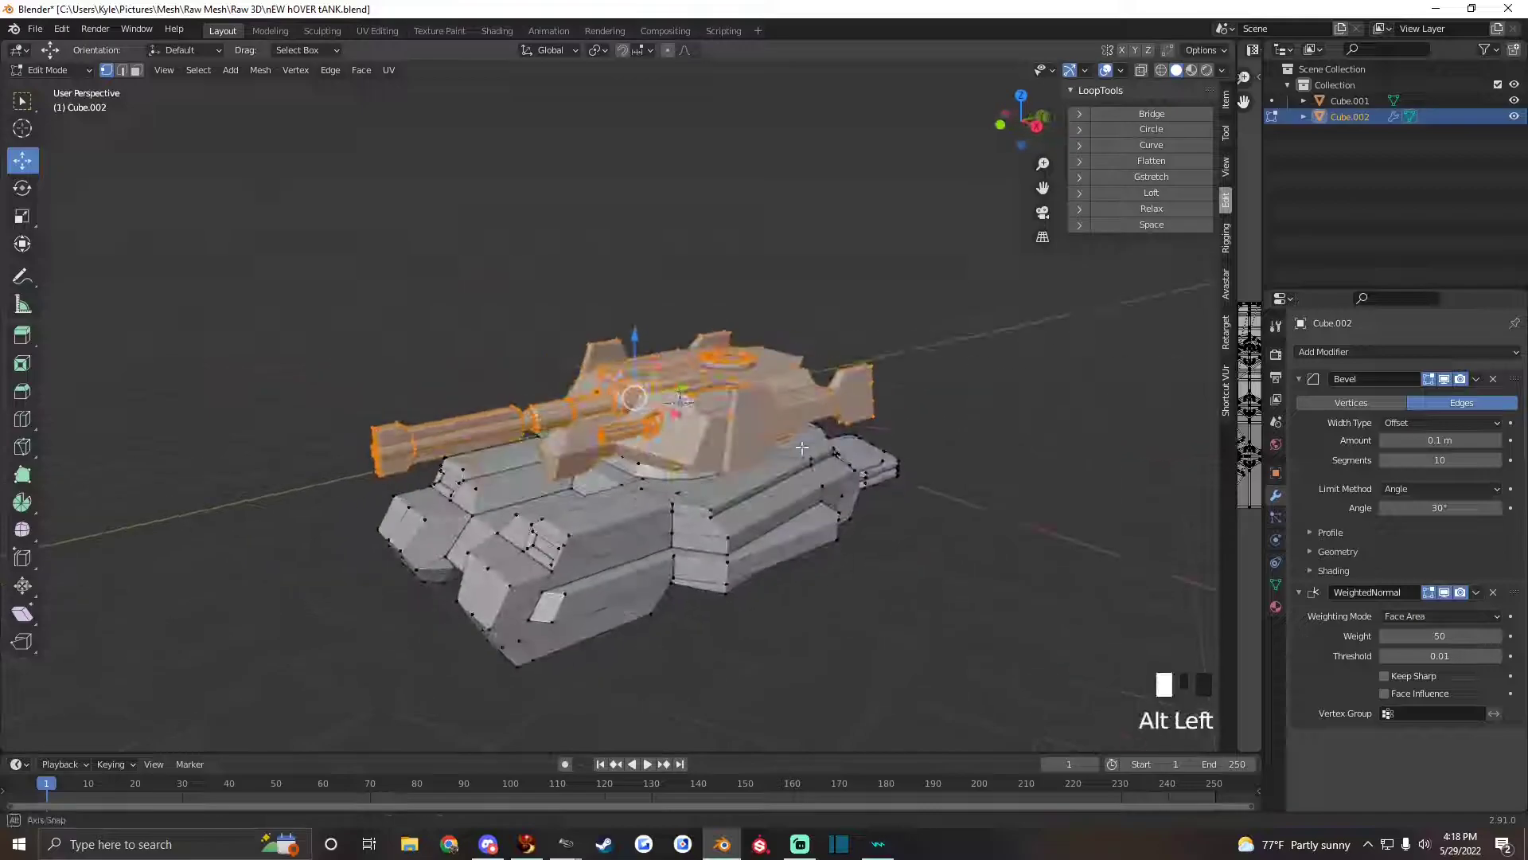
Separate the selected turret geometry into its own object, return to Object Mode and select the turret object.
{"action": "scroll", "coordinate": [801, 456], "scroll_direction": "up", "scroll_amount": 2}
{"action": "key", "text": "p"}
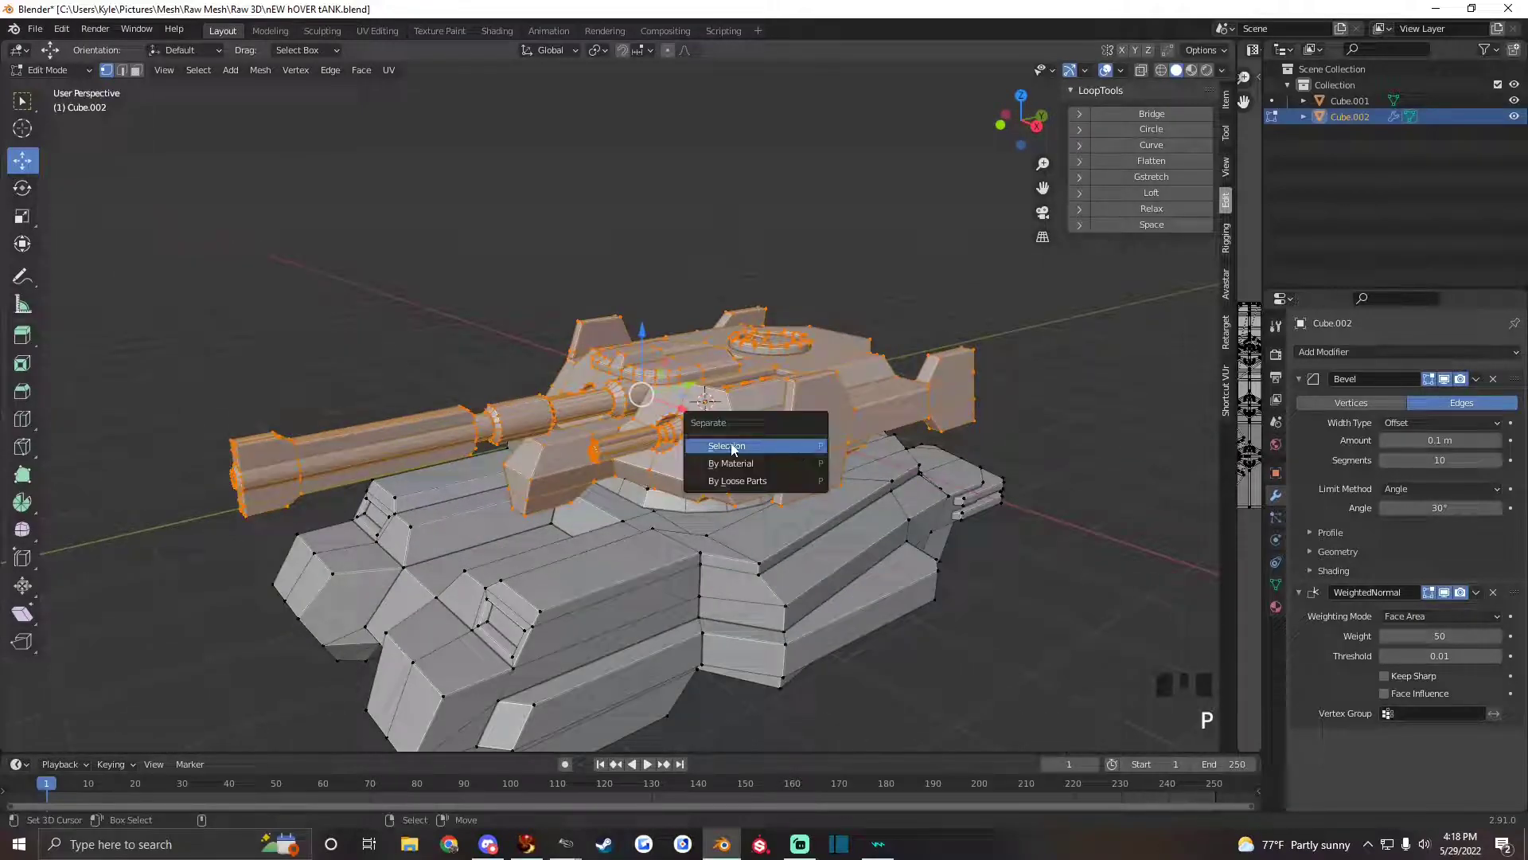
{"action": "left_click", "coordinate": [742, 447]}
{"action": "key", "text": "Tab"}
{"action": "left_click", "coordinate": [1411, 130]}
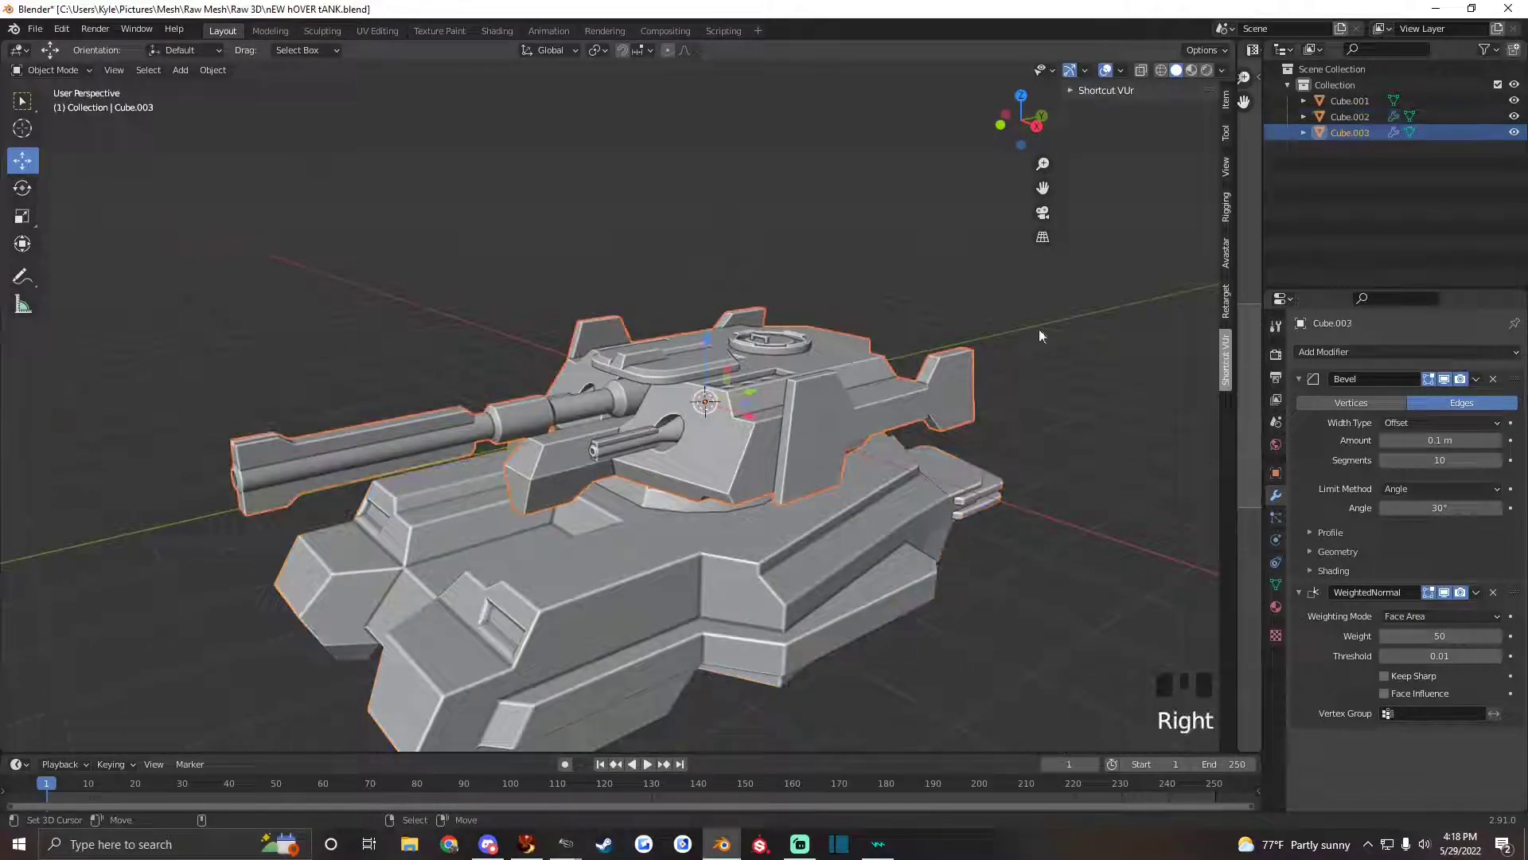
{"action": "left_click_drag", "start_coordinate": [965, 317], "coordinate": [805, 465], "text": "alt"}
{"action": "left_click", "coordinate": [726, 467]}
{"action": "right_click", "coordinate": [770, 441]}
Try rotating the turret object about the global Z axis, and undo the rotation.
{"action": "scroll", "coordinate": [664, 481], "scroll_direction": "up", "scroll_amount": 2}
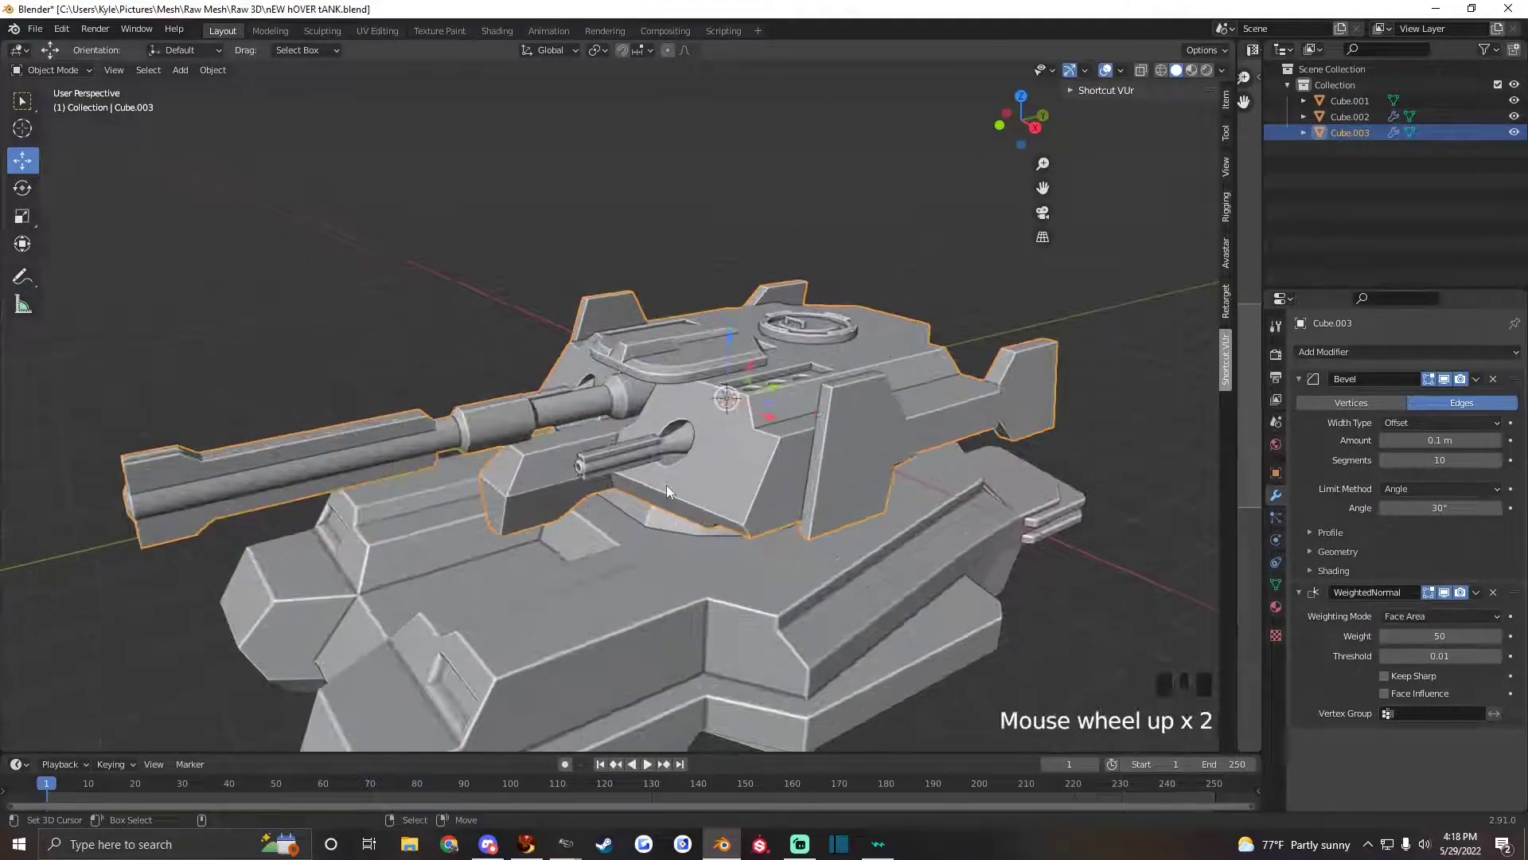
{"action": "left_click_drag", "start_coordinate": [641, 483], "coordinate": [598, 476], "text": "alt"}
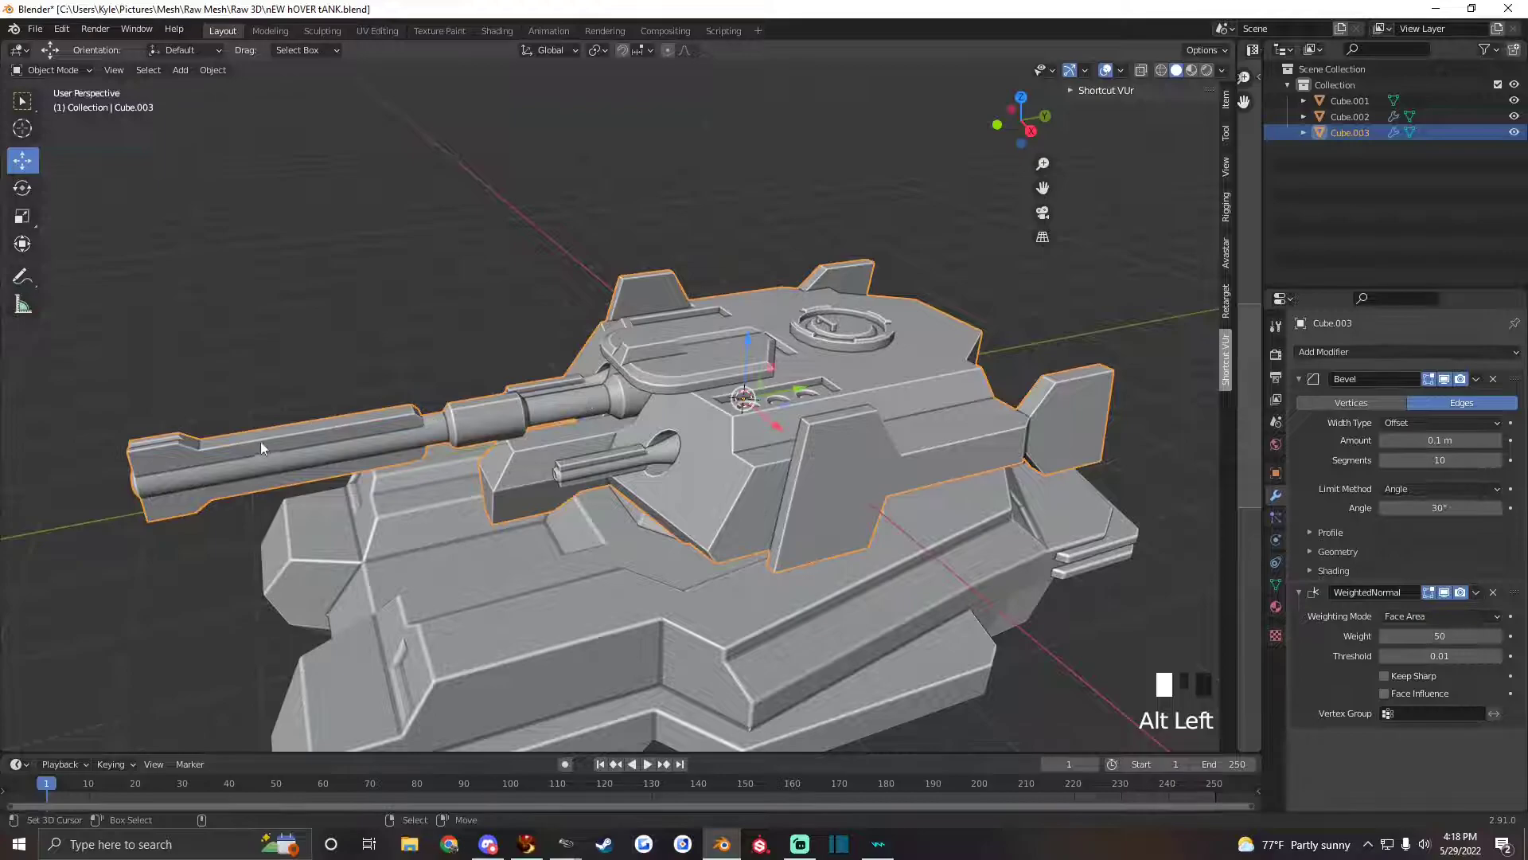
{"action": "right_click", "coordinate": [513, 417]}
{"action": "right_click", "coordinate": [513, 417]}
{"action": "left_click_drag", "start_coordinate": [521, 428], "coordinate": [721, 509], "text": "alt"}
{"action": "scroll", "coordinate": [653, 478], "scroll_direction": "down", "scroll_amount": 3}
{"action": "key", "text": "r"}
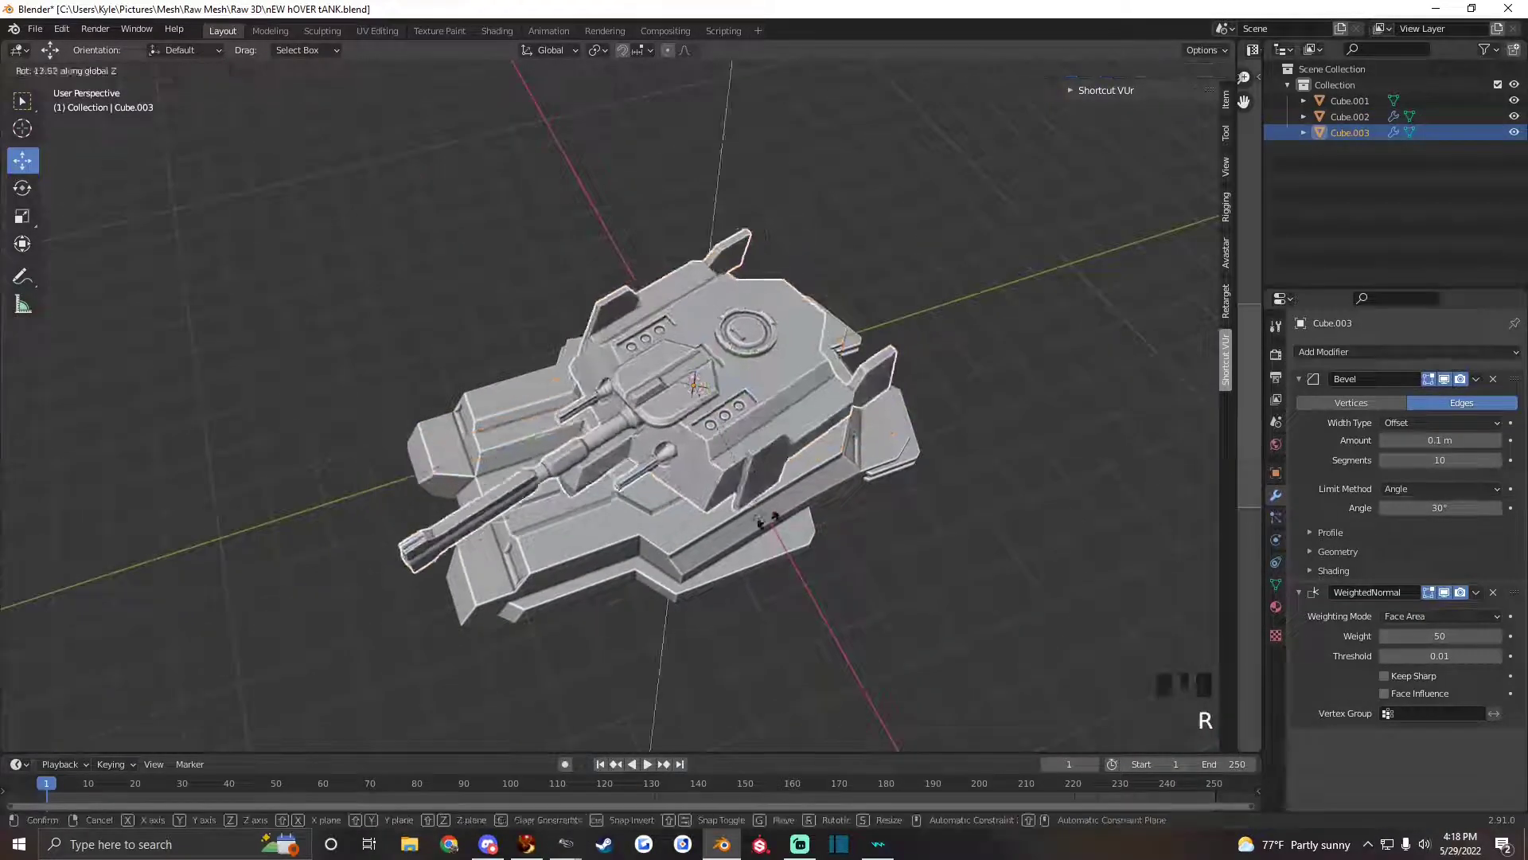
{"action": "left_click", "coordinate": [705, 429]}
{"action": "key", "text": "ctrl+z"}
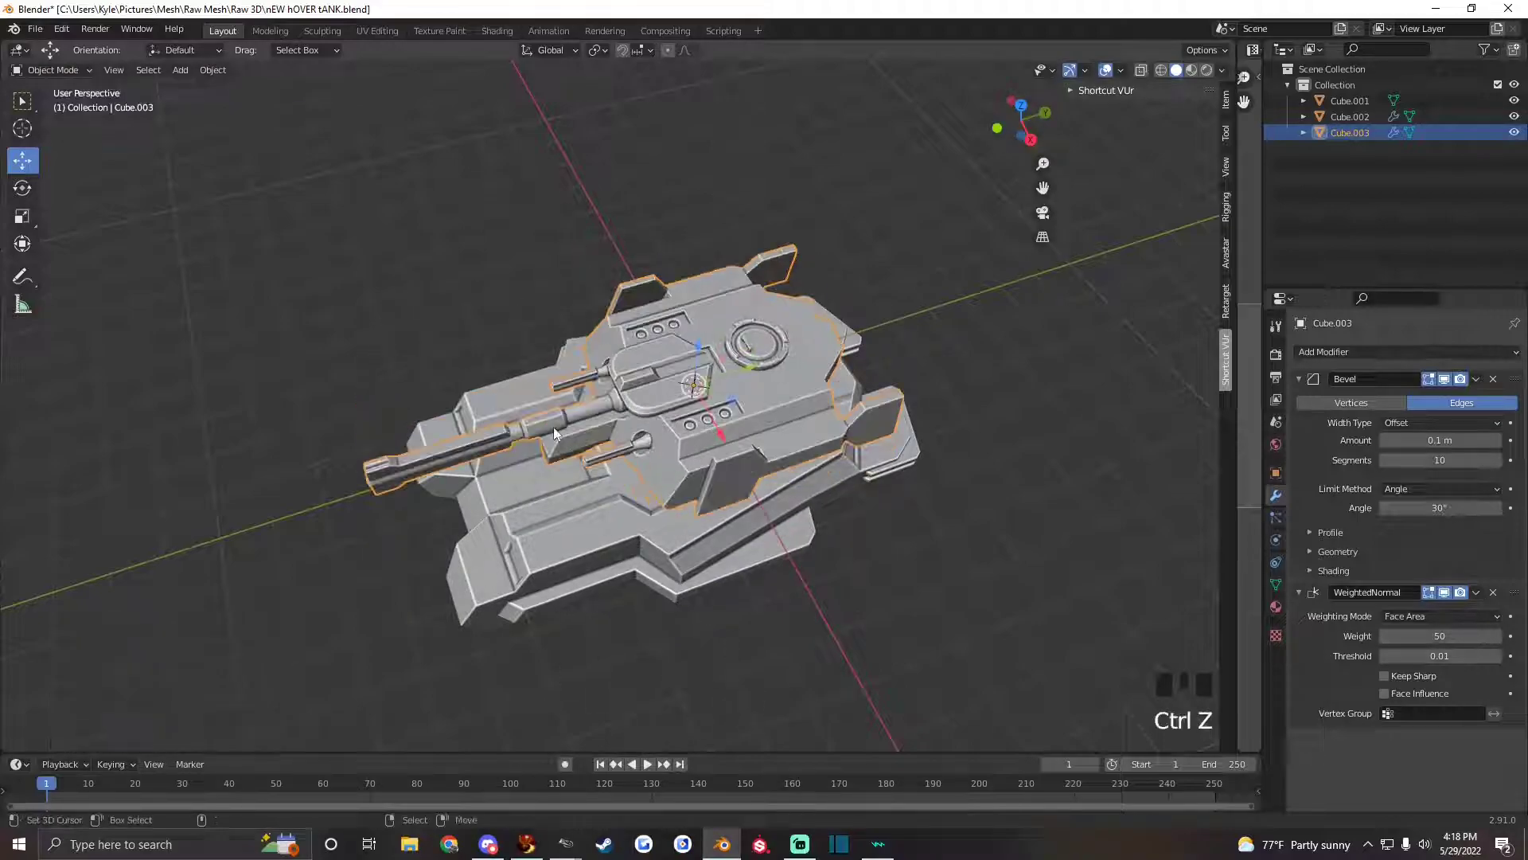
Try tilting the whole turret so the gun points upward, and undo the rotation.
{"action": "right_click", "coordinate": [554, 432]}
{"action": "right_click", "coordinate": [554, 432]}
{"action": "left_click_drag", "start_coordinate": [653, 511], "coordinate": [764, 477], "text": "alt"}
{"action": "key", "text": "r"}
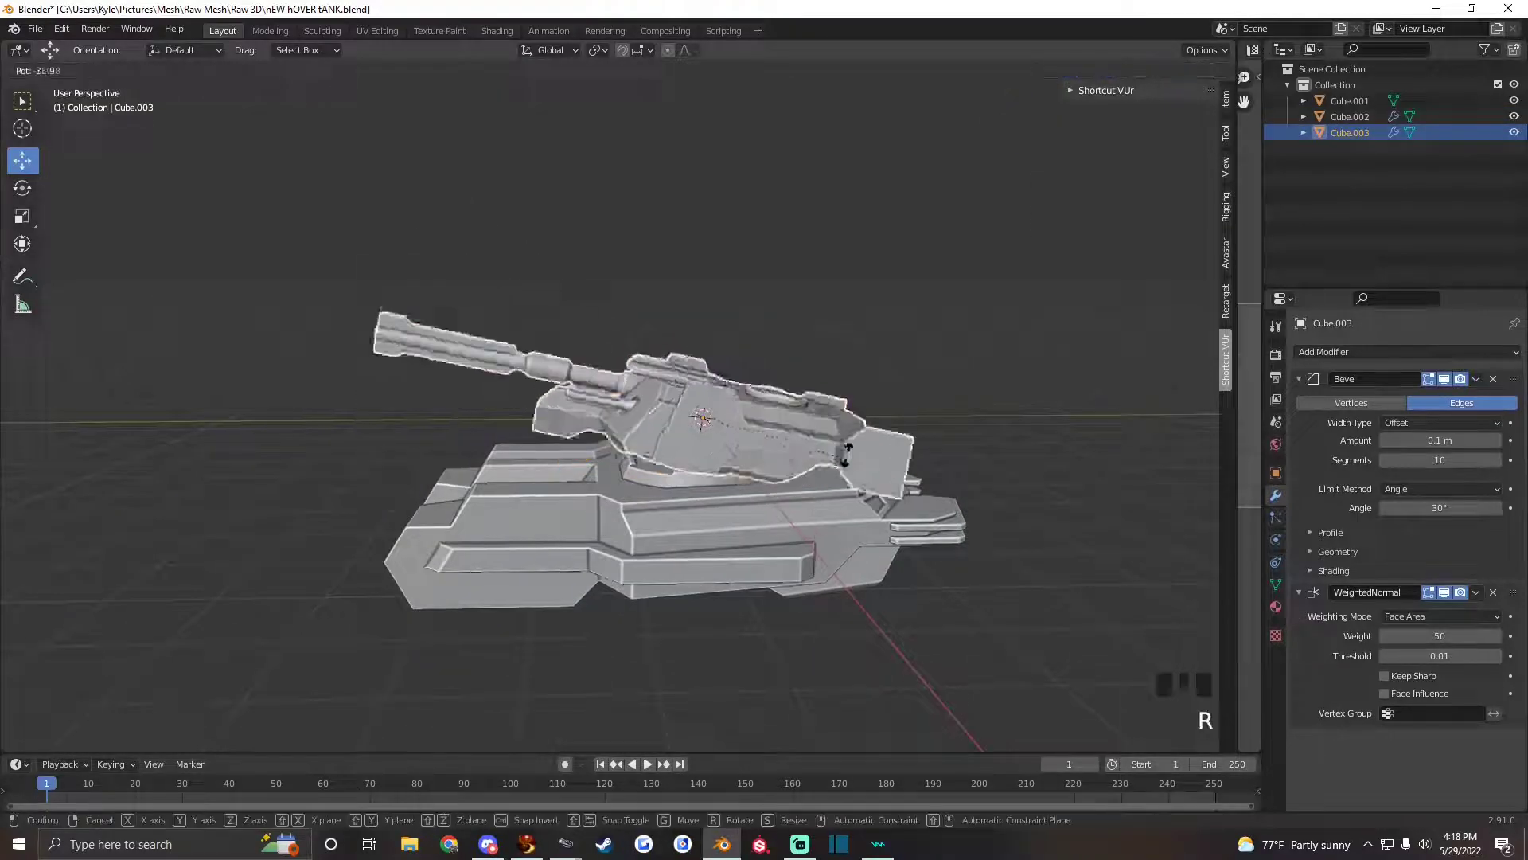
{"action": "left_click", "coordinate": [839, 491]}
{"action": "key", "text": "ctrl+z"}
Edit the turret mesh in edge select mode and select the main gun barrel with its linked geometry.
{"action": "left_click_drag", "start_coordinate": [557, 486], "coordinate": [646, 540], "text": "alt"}
{"action": "scroll", "coordinate": [647, 540], "scroll_direction": "up", "scroll_amount": 2}
{"action": "left_click_drag", "start_coordinate": [454, 434], "coordinate": [404, 443], "text": "alt"}
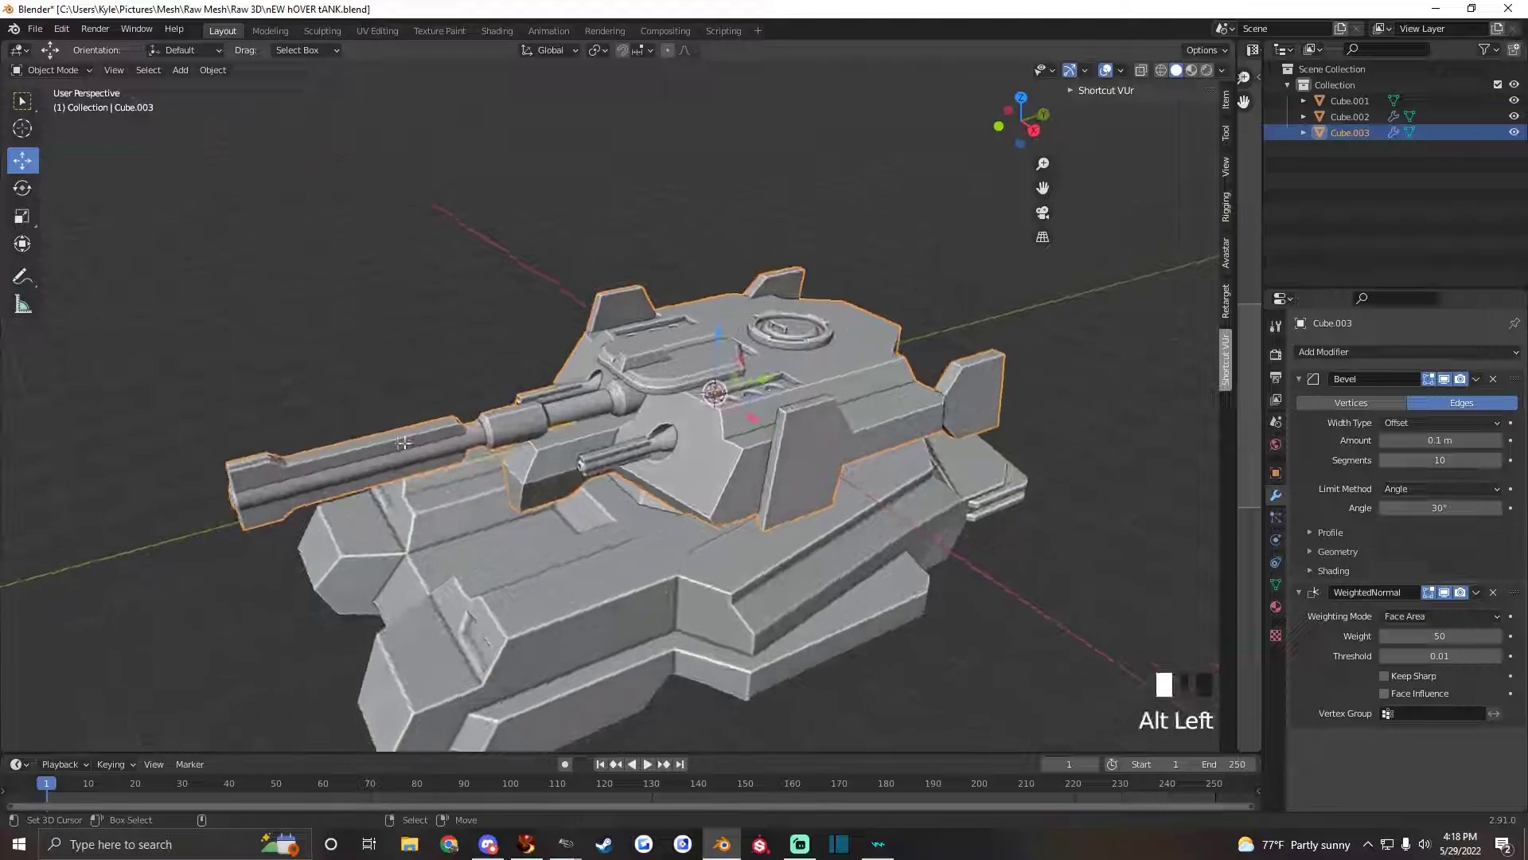
{"action": "key", "text": "Tab"}
{"action": "right_click", "coordinate": [404, 442]}
{"action": "scroll", "coordinate": [343, 462], "scroll_direction": "up", "scroll_amount": 2}
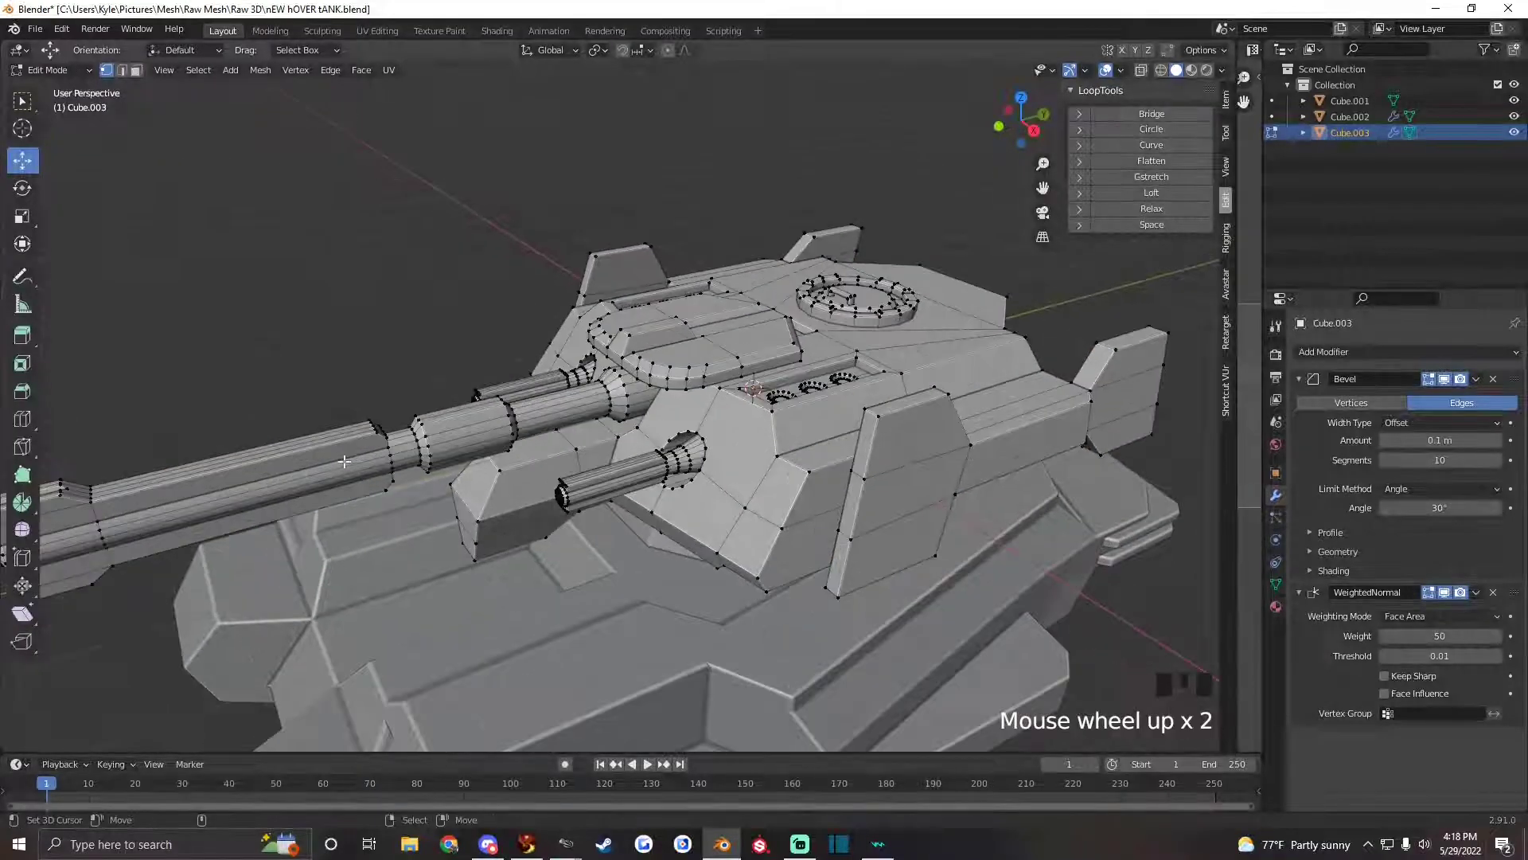
{"action": "left_click", "coordinate": [121, 70]}
{"action": "right_click", "coordinate": [335, 459]}
{"action": "key", "text": "q"}
Add the raised cover plate behind the barrel and its linked geometry to the selection.
{"action": "left_click_drag", "start_coordinate": [599, 447], "coordinate": [726, 440], "text": "alt"}
{"action": "right_click", "coordinate": [717, 351], "text": "shift"}
{"action": "key", "text": "q"}
{"action": "scroll", "coordinate": [726, 439], "scroll_direction": "up", "scroll_amount": 2}
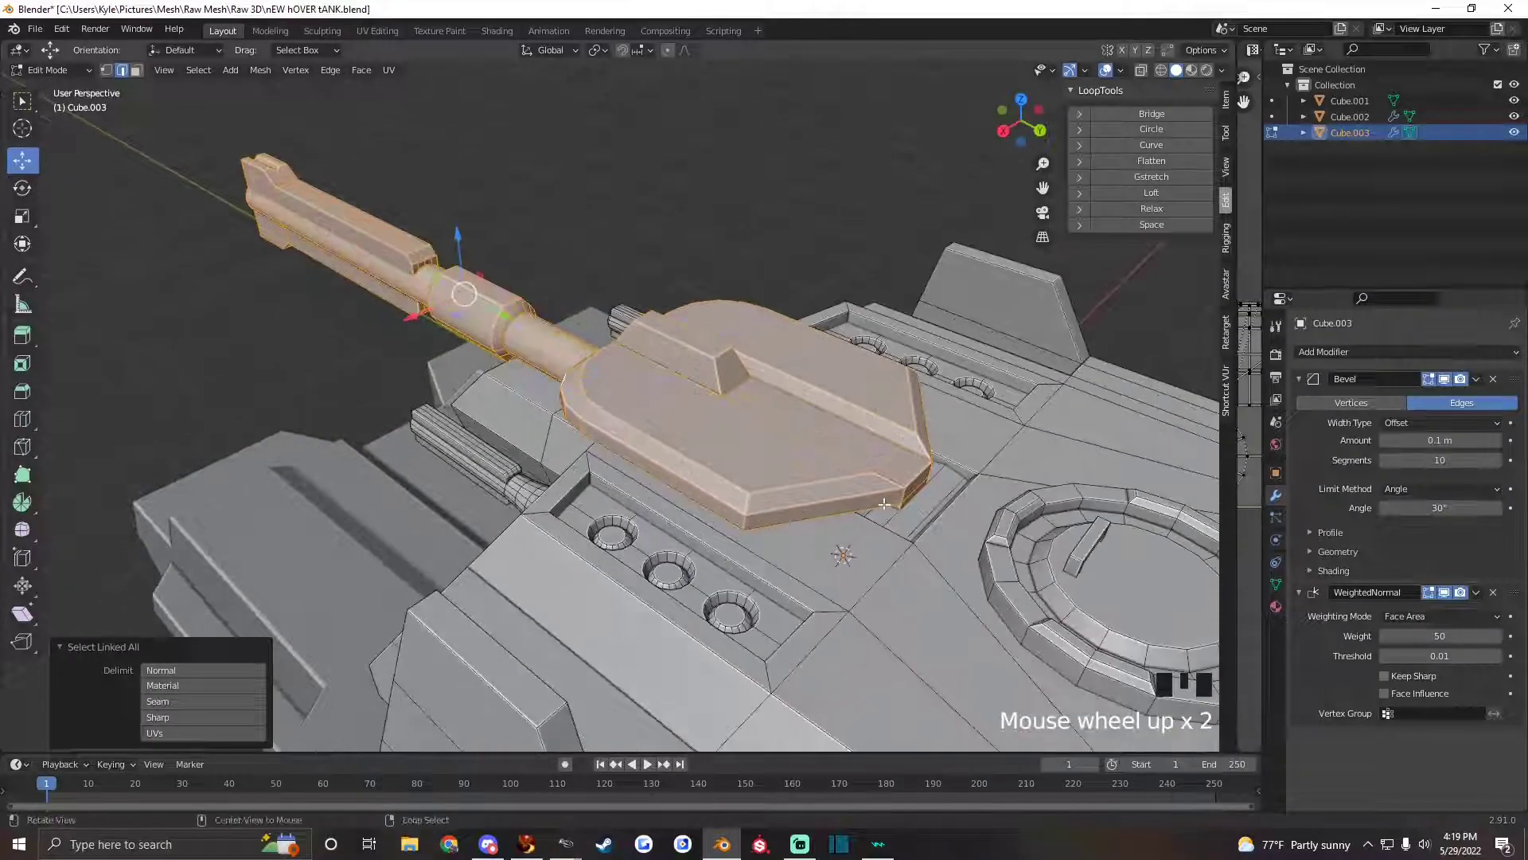
{"action": "right_click", "coordinate": [725, 439], "text": "shift"}
Try lifting the selected barrel and cover plate away from the turret, and undo the move.
{"action": "scroll", "coordinate": [565, 400], "scroll_direction": "down", "scroll_amount": 3}
{"action": "left_click_drag", "start_coordinate": [541, 358], "coordinate": [529, 243]}
{"action": "left_click_drag", "start_coordinate": [689, 470], "coordinate": [761, 446], "text": "alt"}
{"action": "left_click_drag", "start_coordinate": [762, 446], "coordinate": [659, 394], "text": "alt+shift"}
{"action": "left_click_drag", "start_coordinate": [785, 467], "coordinate": [672, 541], "text": "alt"}
{"action": "key", "text": "ctrl+z"}
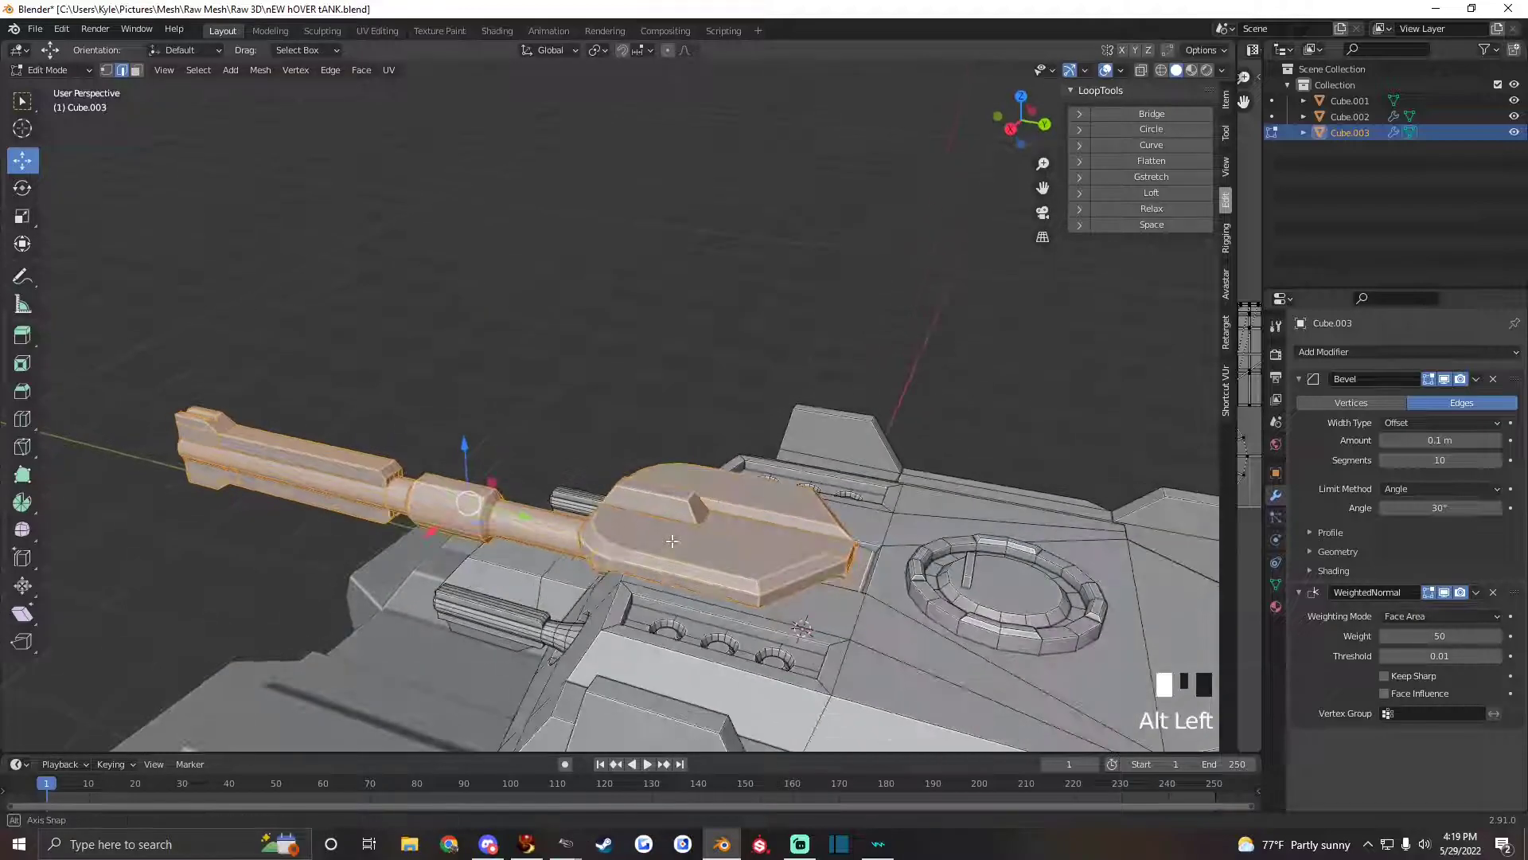
Separate the selected barrel and cover plate into their own object and return to Object Mode.
{"action": "key", "text": "p"}
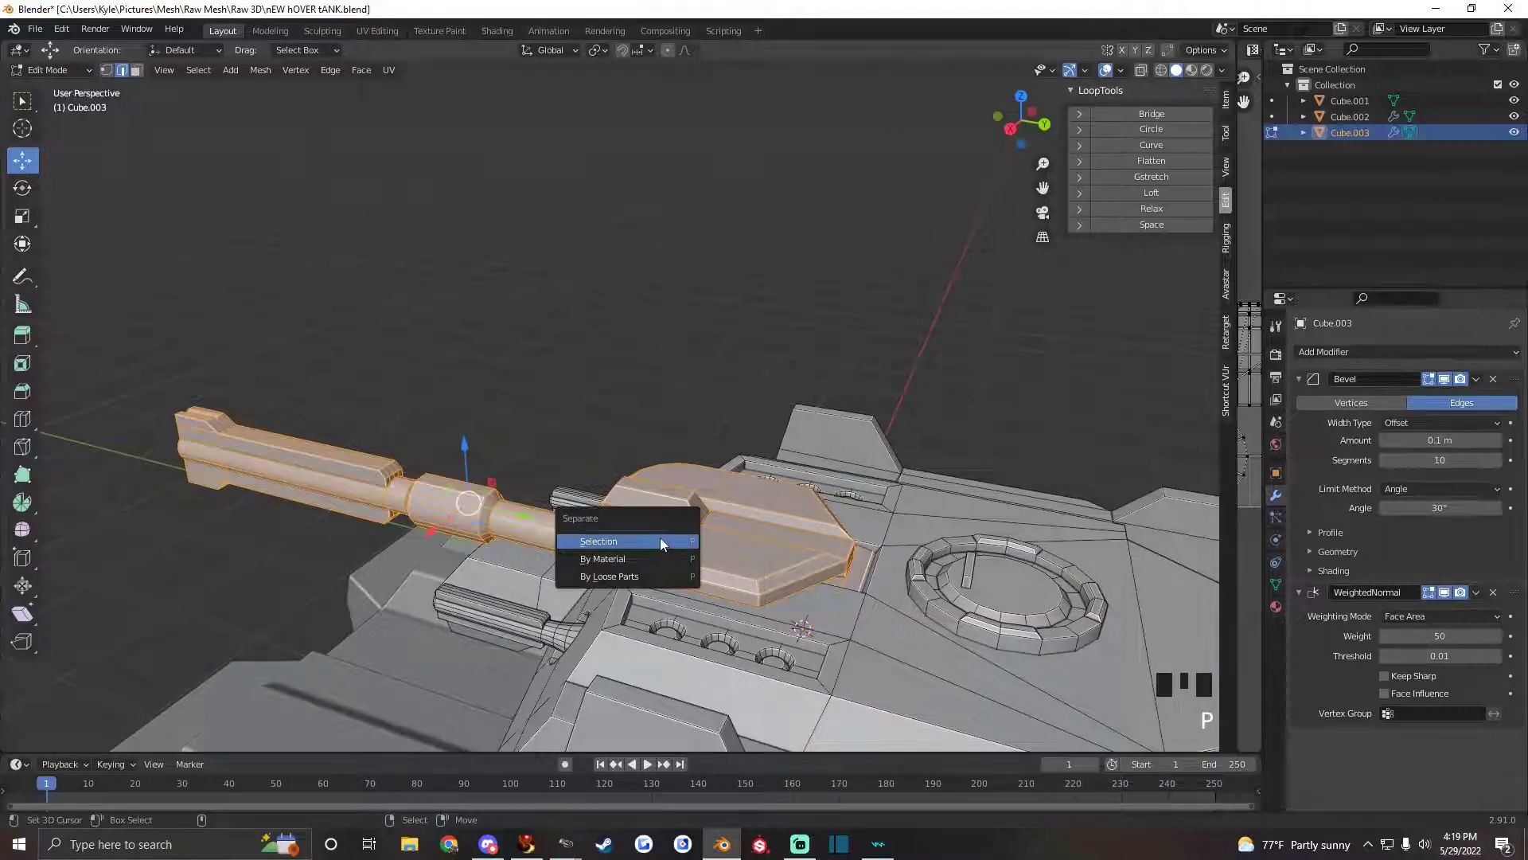
{"action": "left_click", "coordinate": [660, 541]}
{"action": "key", "text": "Tab"}
{"action": "left_click", "coordinate": [705, 525]}
Try rotating the main gun object independently of the turret, and undo the rotation.
{"action": "scroll", "coordinate": [706, 526], "scroll_direction": "down", "scroll_amount": 3}
{"action": "mouse_move", "coordinate": [705, 525]}
{"action": "left_mouse_down", "text": "alt"}
{"action": "mouse_move", "coordinate": [741, 472]}
{"action": "mouse_move", "coordinate": [748, 583]}
{"action": "mouse_move", "coordinate": [686, 565]}
{"action": "mouse_move", "coordinate": [678, 533]}
{"action": "left_mouse_up", "text": "alt"}
{"action": "key", "text": "r"}
{"action": "key", "text": "ctrl+z"}
{"action": "scroll", "coordinate": [741, 478], "scroll_direction": "up", "scroll_amount": 2}
{"action": "scroll", "coordinate": [705, 549], "scroll_direction": "down", "scroll_amount": 1}
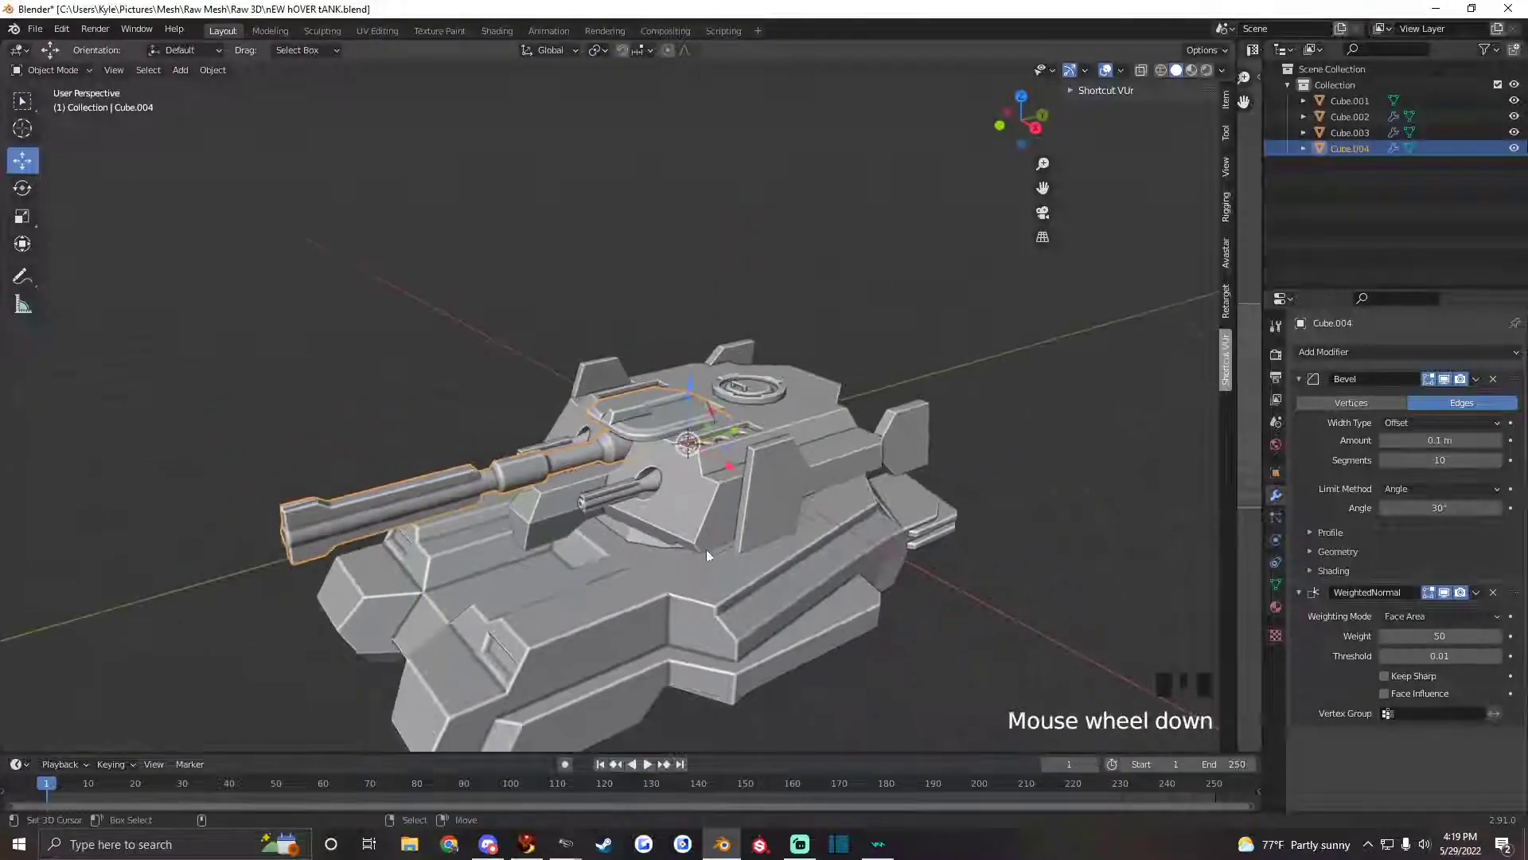
Select the turret body and temporarily raise it off the hull to examine its base ring, undoing the move.
{"action": "right_click", "coordinate": [700, 510]}
{"action": "scroll", "coordinate": [709, 513], "scroll_direction": "up", "scroll_amount": 2}
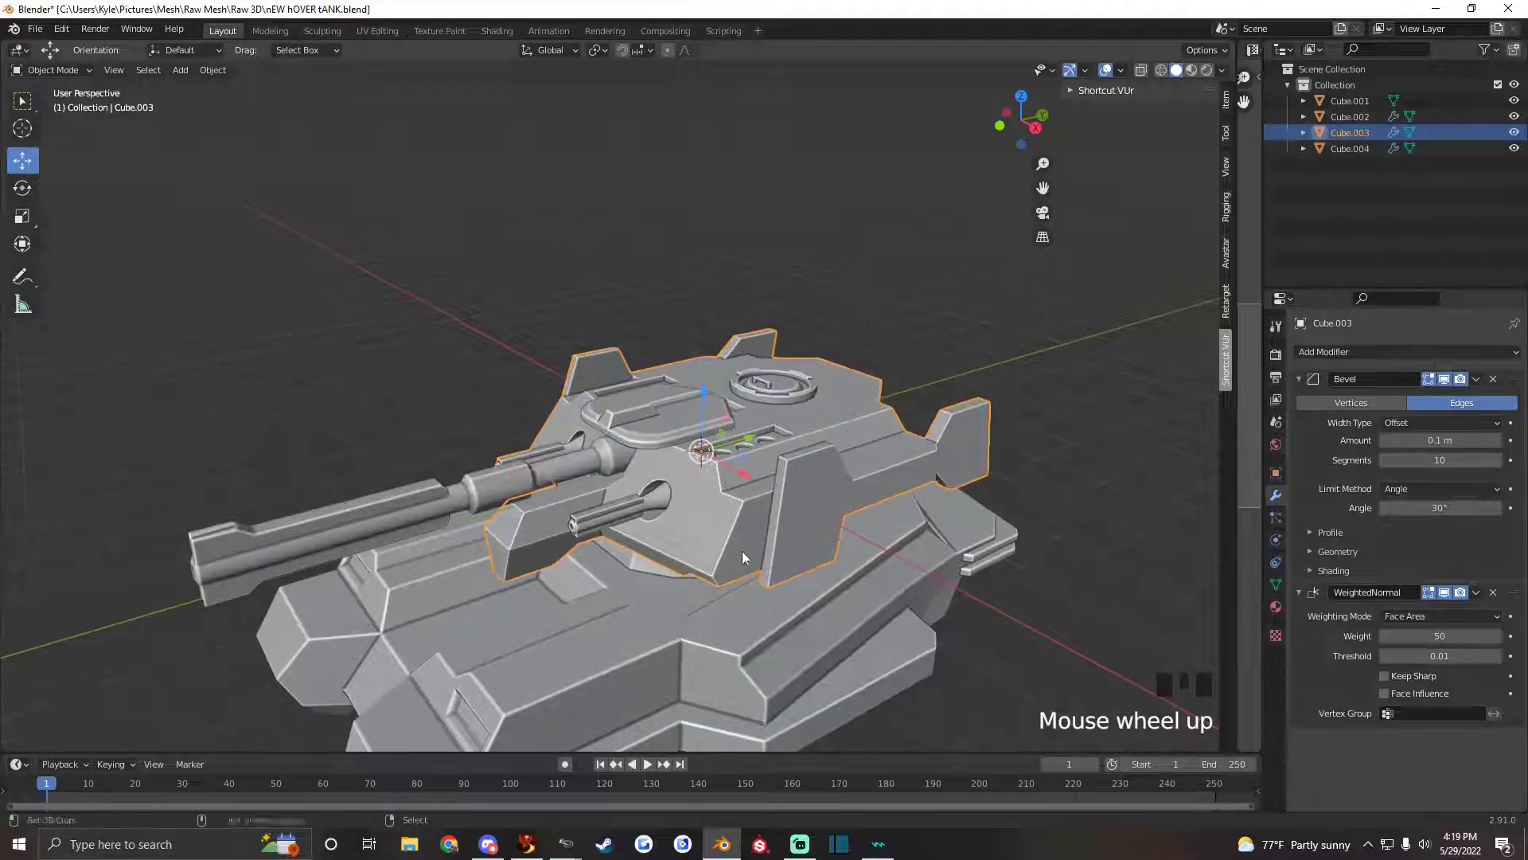
{"action": "left_click_drag", "start_coordinate": [742, 550], "coordinate": [673, 230], "text": "alt"}
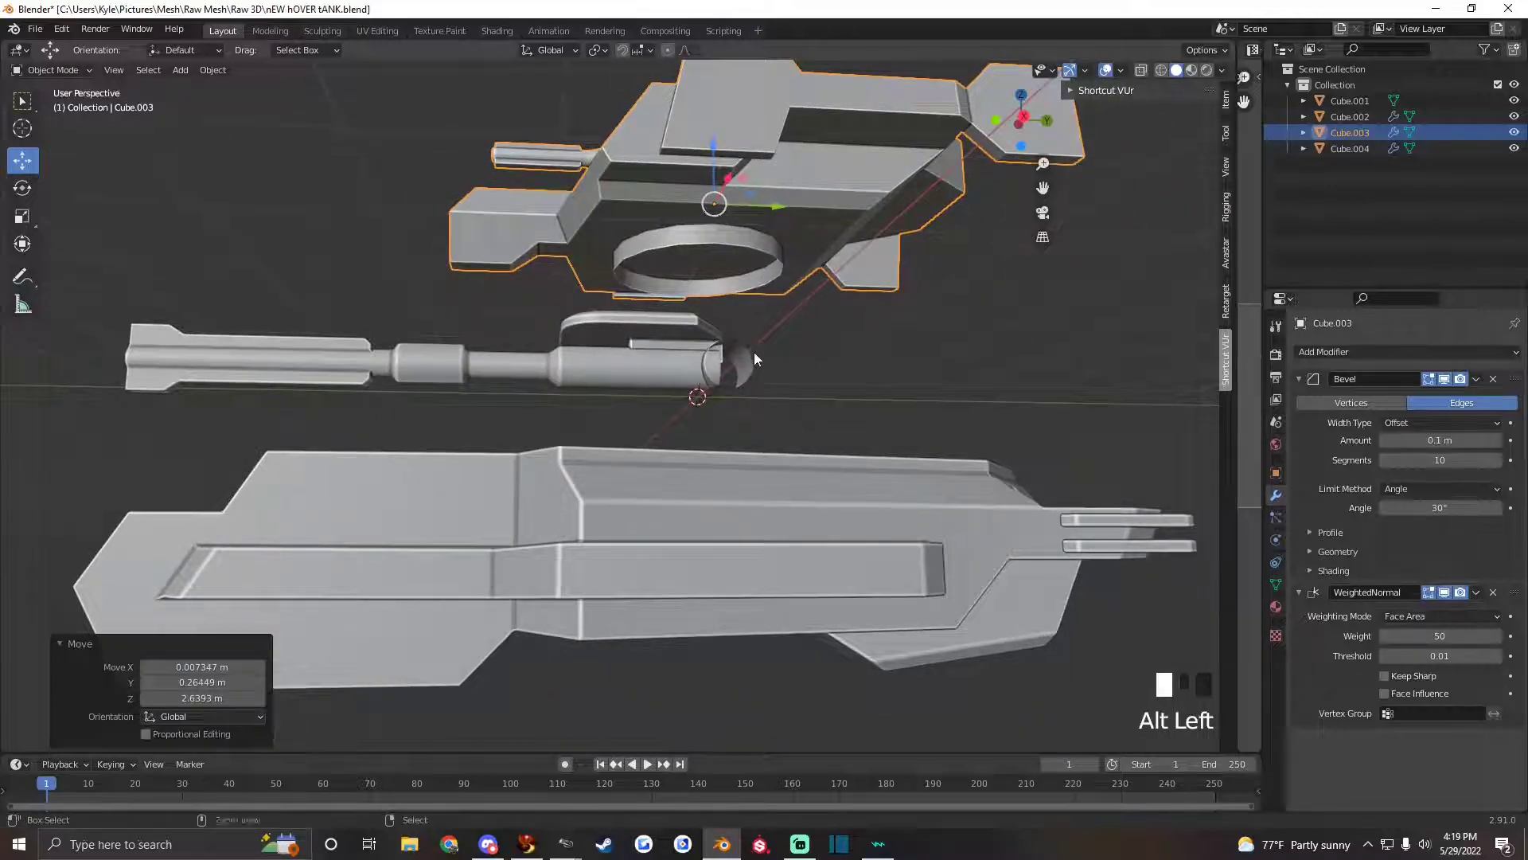
{"action": "left_click_drag", "start_coordinate": [753, 358], "coordinate": [716, 467], "text": "alt"}
Edit the turret body in face select mode and select the face loop of the ring beneath it.
{"action": "key", "text": "Tab"}
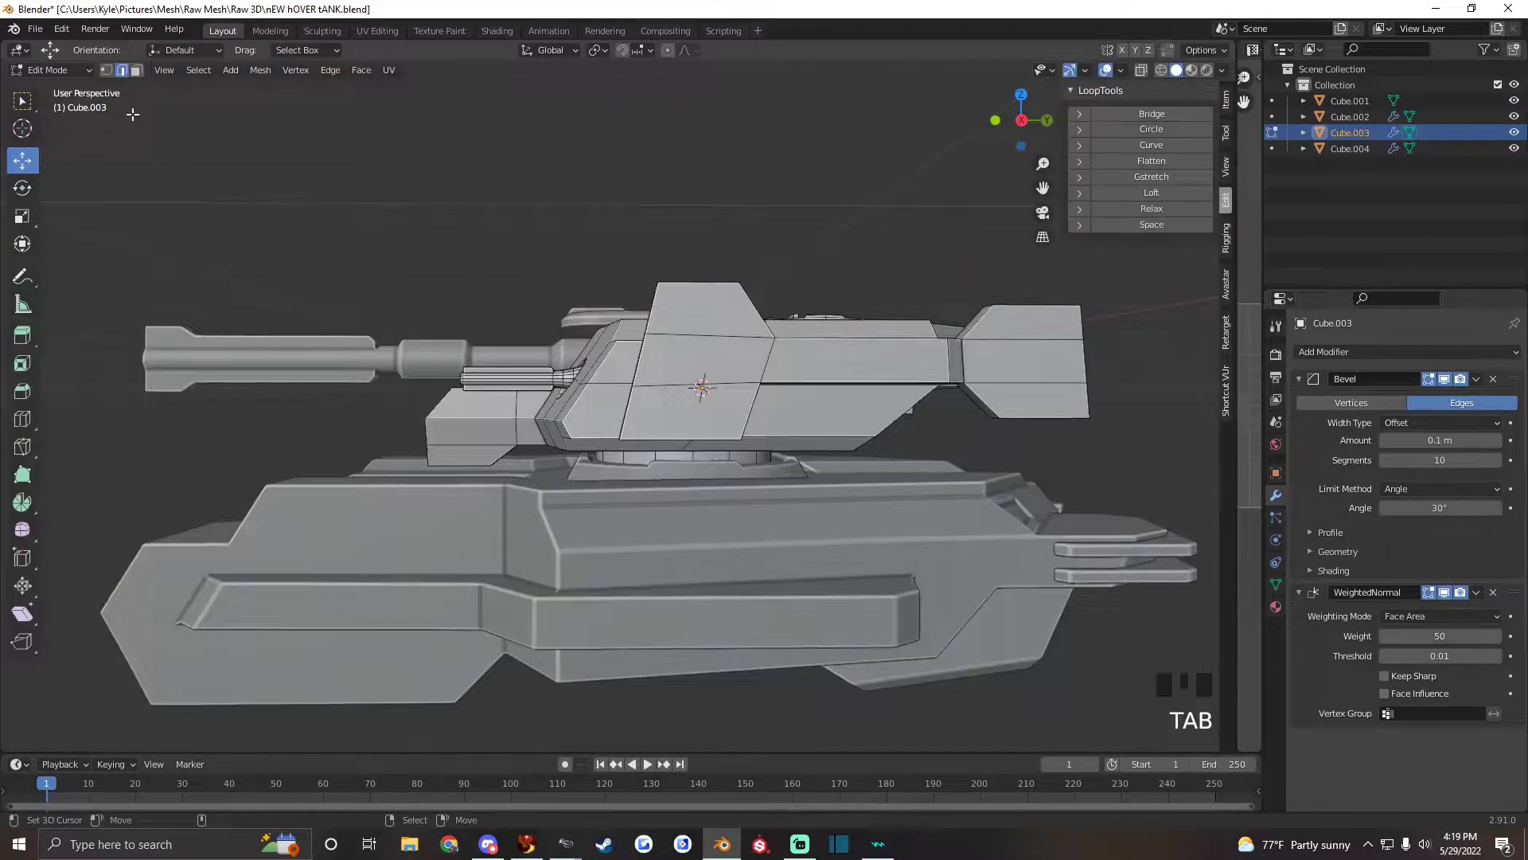
{"action": "scroll", "coordinate": [673, 492], "scroll_direction": "up", "scroll_amount": 2}
{"action": "key", "text": "a"}
{"action": "key", "text": "a"}
{"action": "key", "text": "a"}
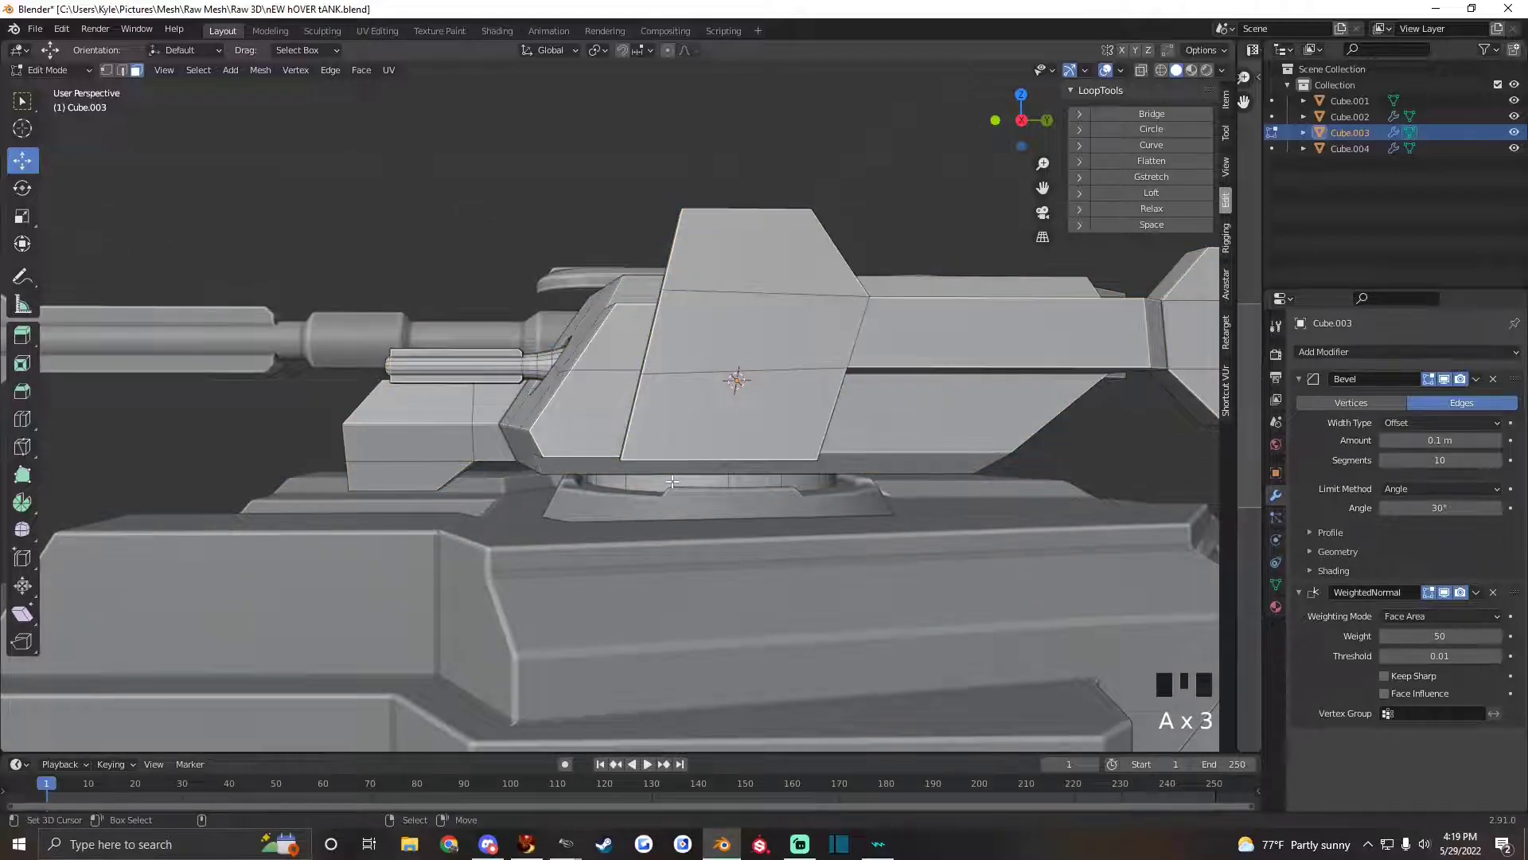
{"action": "right_click", "coordinate": [671, 480], "text": "alt+shift"}
Check the ring's face selection in wireframe display and return to solid shading.
{"action": "key", "text": "z"}
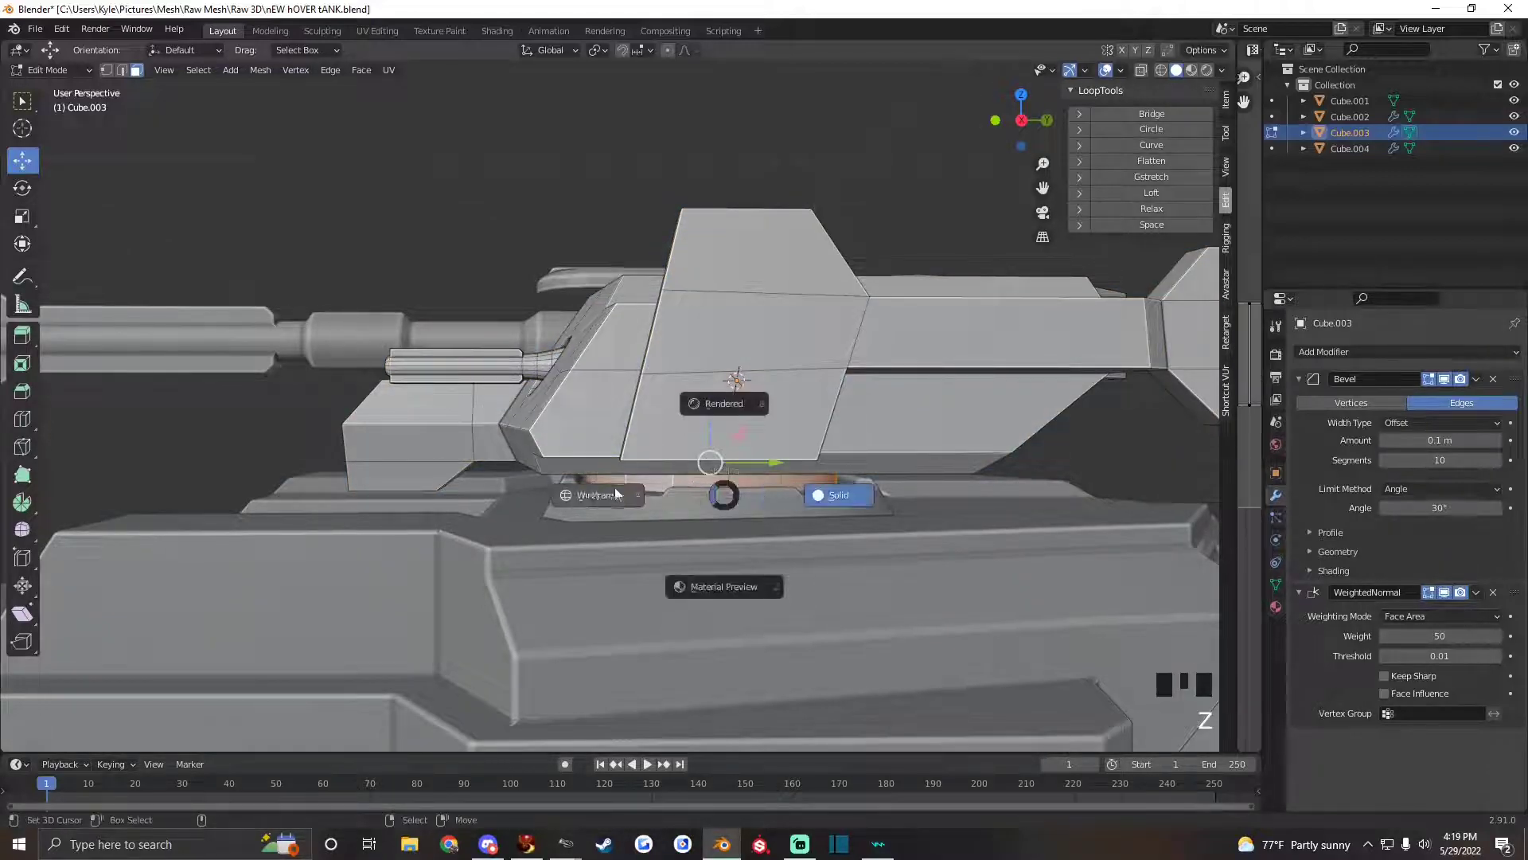
{"action": "mouse_move", "coordinate": [605, 497]}
{"action": "left_mouse_down", "text": "alt"}
{"action": "mouse_move", "coordinate": [870, 526]}
{"action": "mouse_move", "coordinate": [921, 515]}
{"action": "left_mouse_up", "text": "alt"}
{"action": "key", "text": "z"}
{"action": "left_click", "coordinate": [1053, 513]}
{"action": "mouse_move", "coordinate": [804, 517]}
{"action": "left_mouse_down", "text": "alt"}
{"action": "mouse_move", "coordinate": [868, 482]}
{"action": "mouse_move", "coordinate": [811, 499]}
{"action": "left_mouse_up", "text": "alt"}
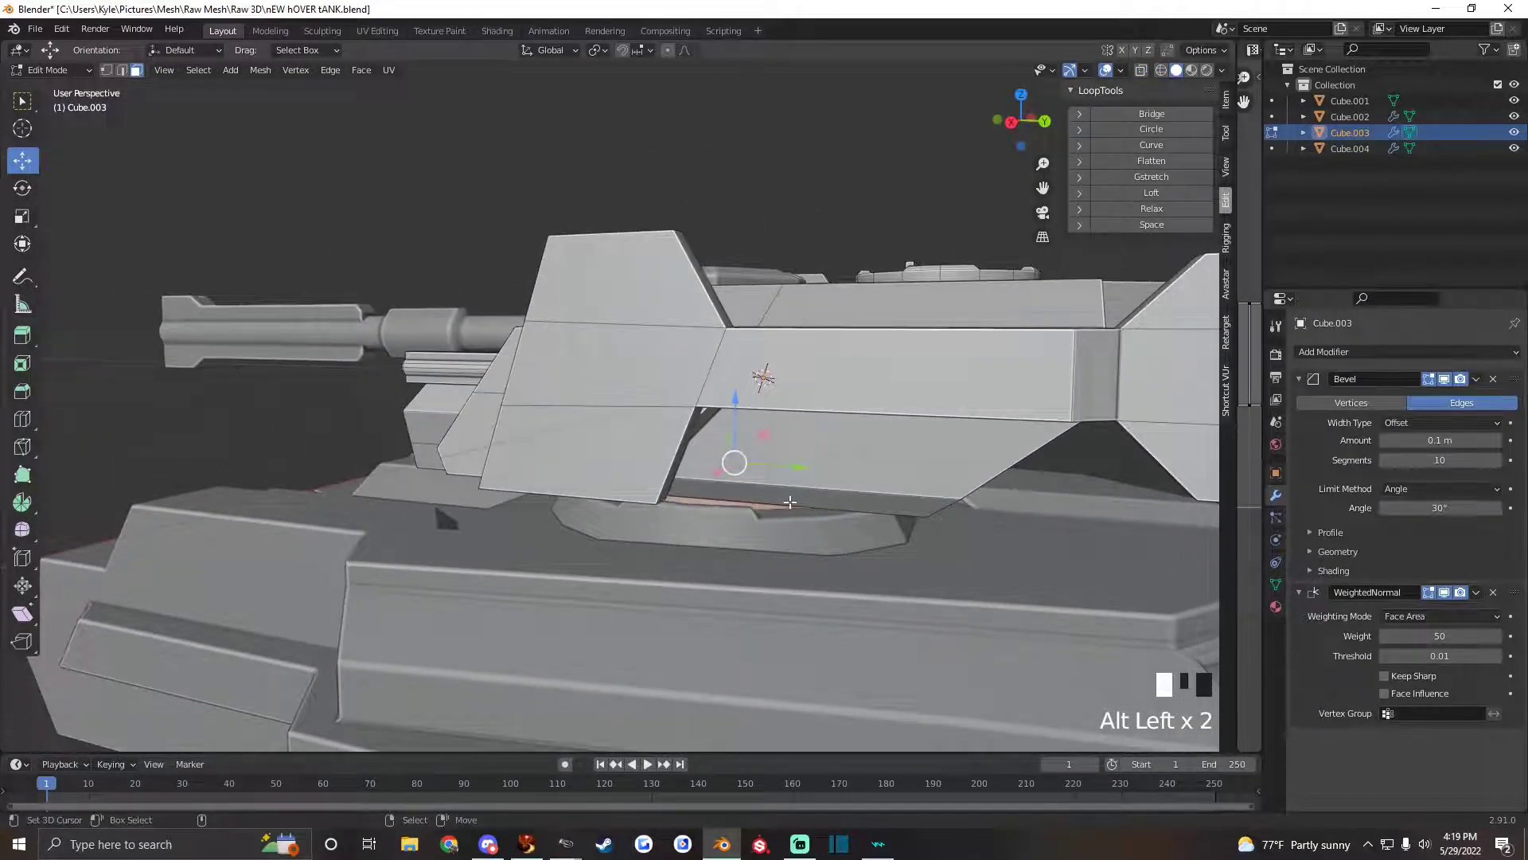
Snap the 3D cursor to the middle of the selected ring faces.
{"action": "key", "text": "shift+s"}
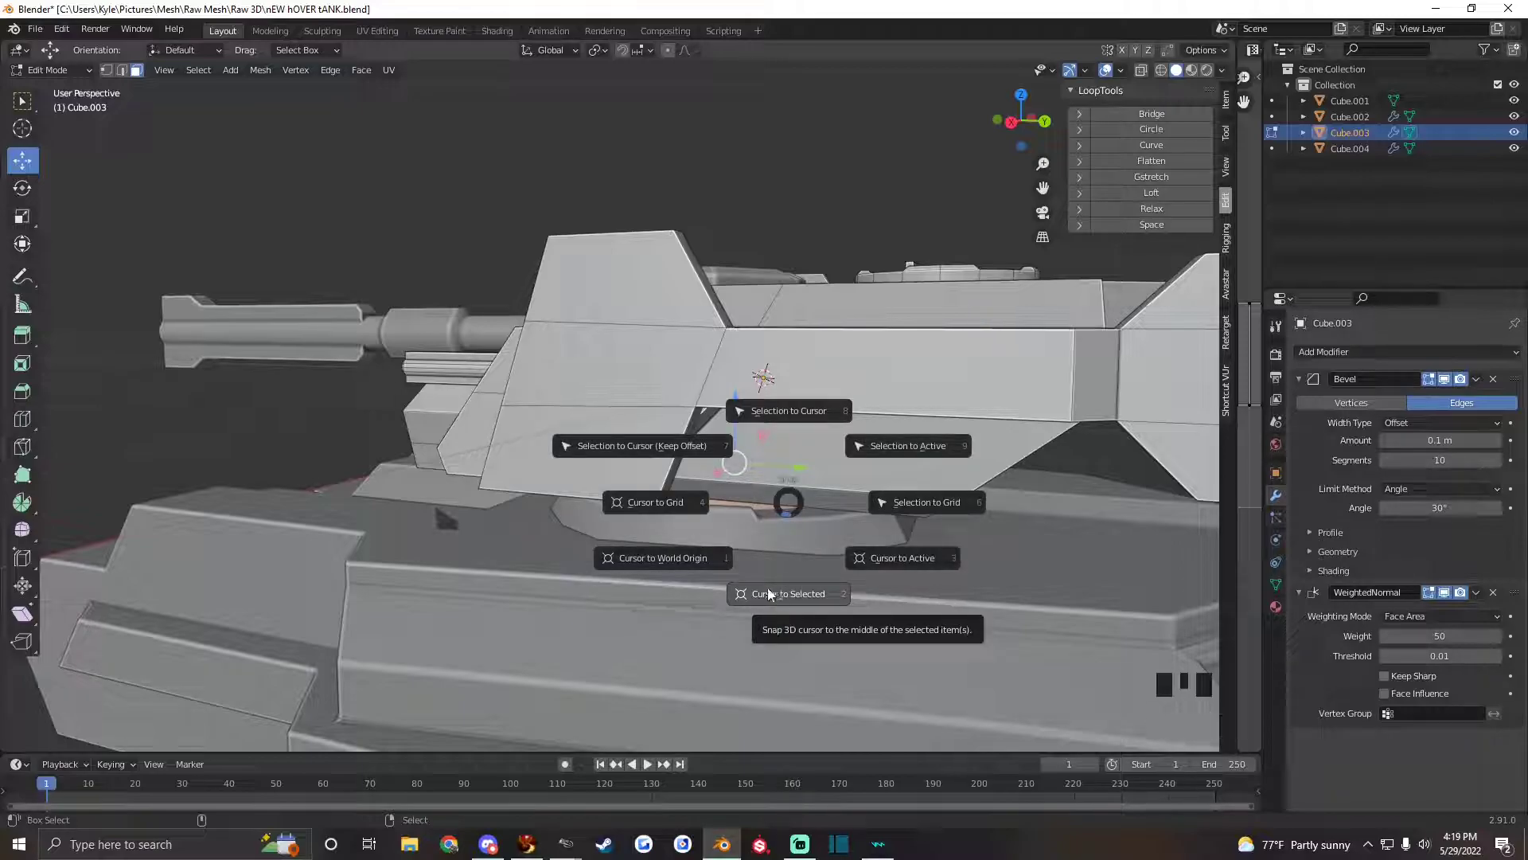
{"action": "left_click", "coordinate": [775, 593]}
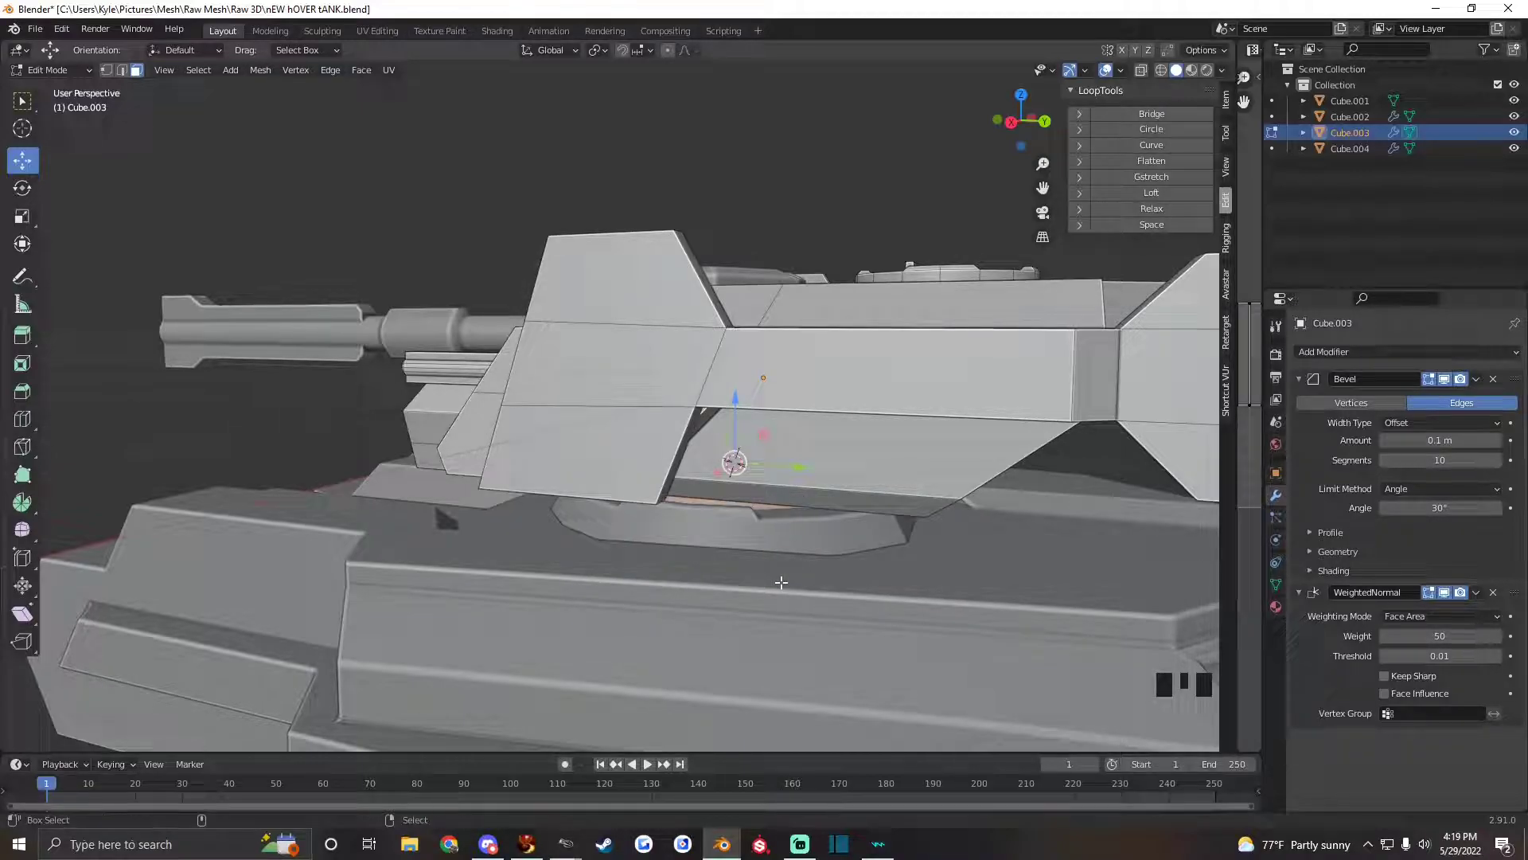
{"action": "key", "text": "shift+s"}
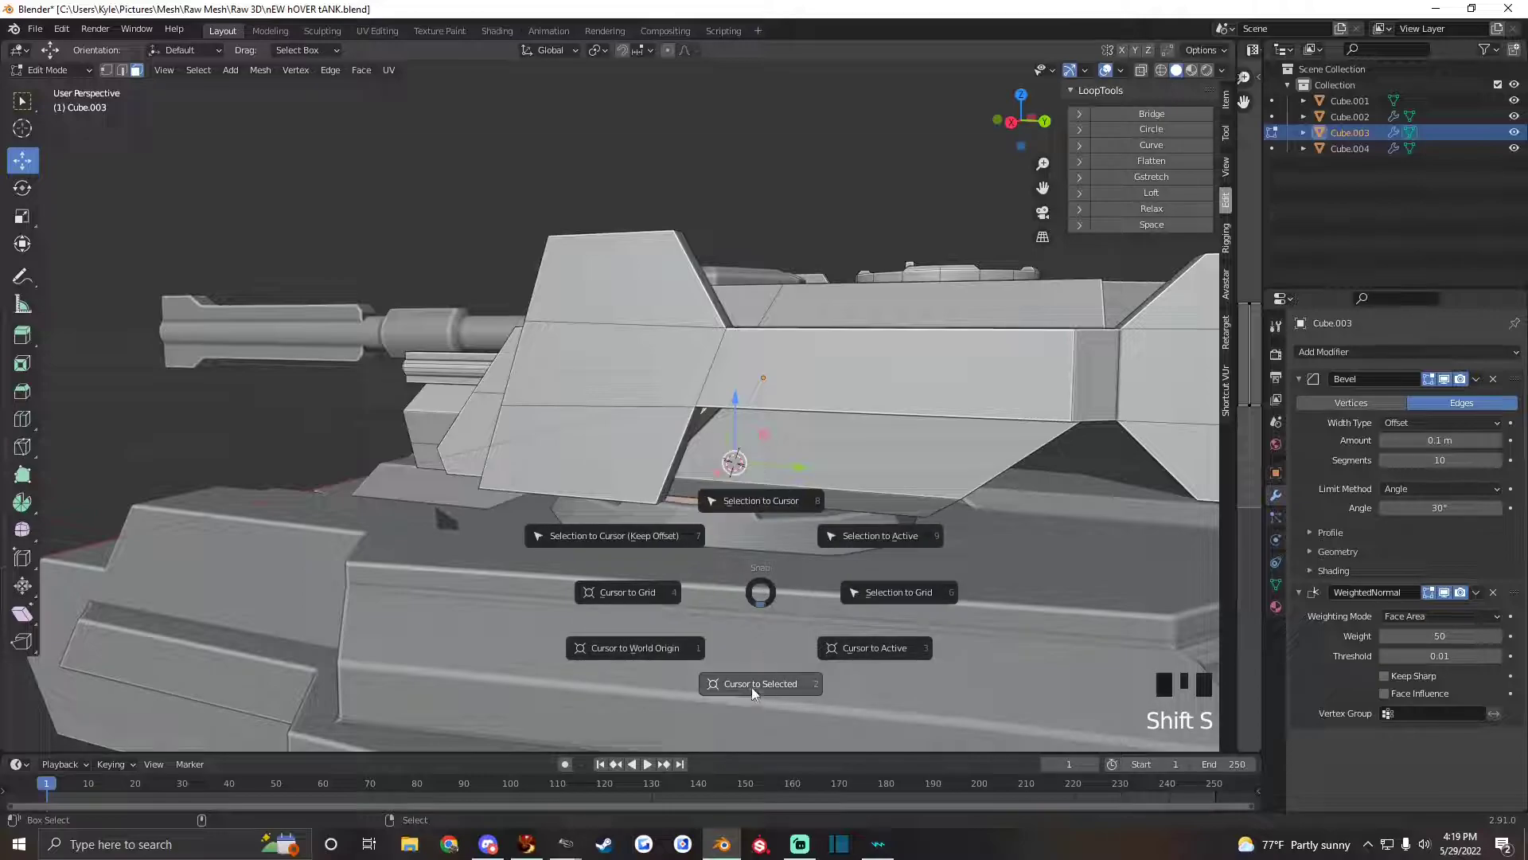
{"action": "left_click", "coordinate": [742, 686]}
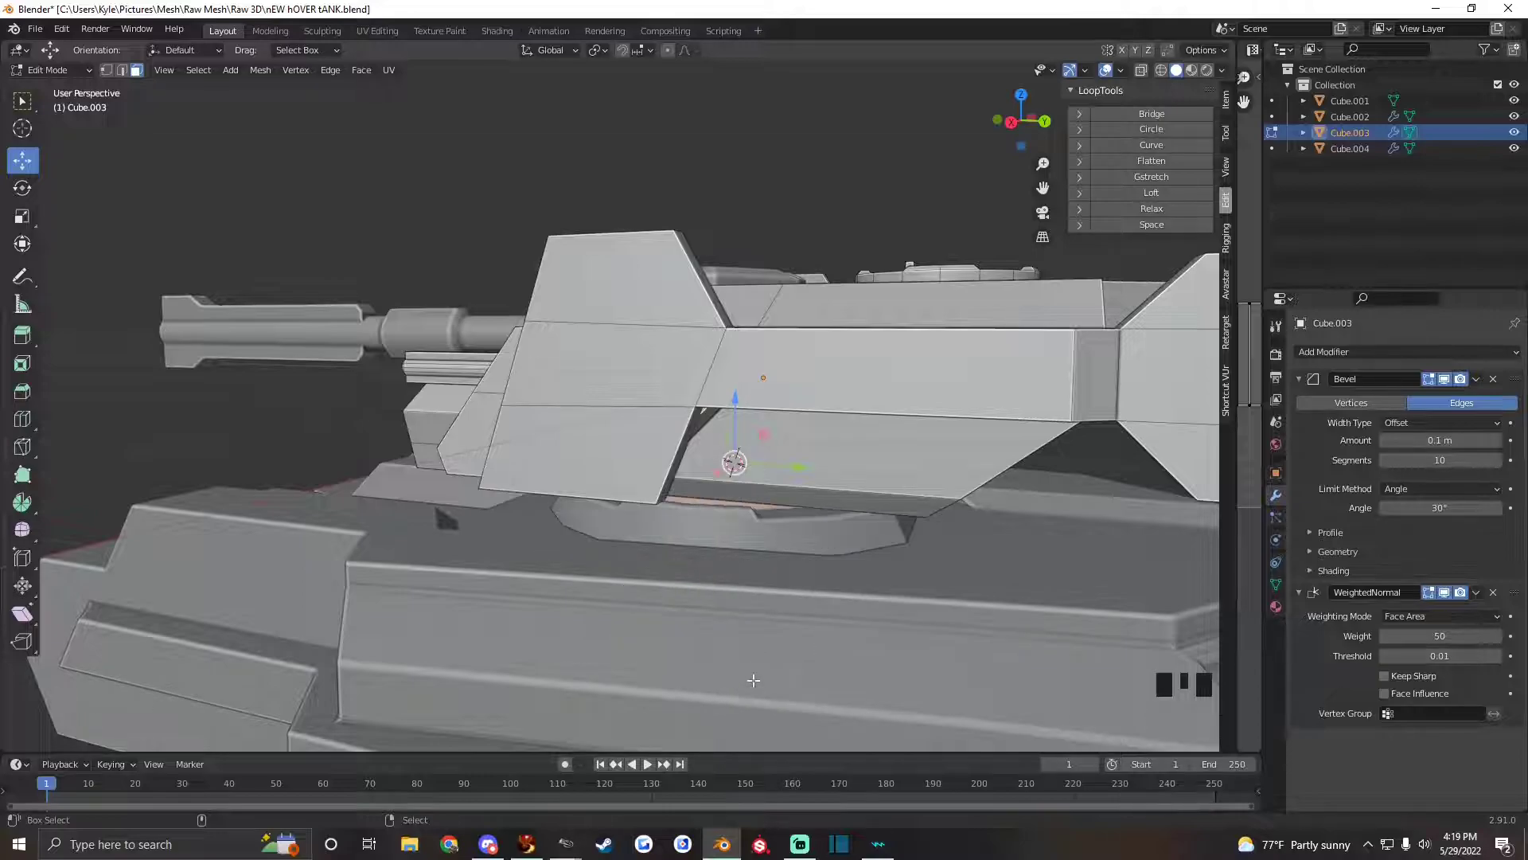
Add a 2 m plane at the 3D cursor inside the turret mesh and scale it up by about 4.35.
{"action": "left_click_drag", "start_coordinate": [743, 684], "coordinate": [784, 517], "text": "alt"}
{"action": "scroll", "coordinate": [808, 508], "scroll_direction": "down", "scroll_amount": 2}
{"action": "left_click", "coordinate": [240, 75]}
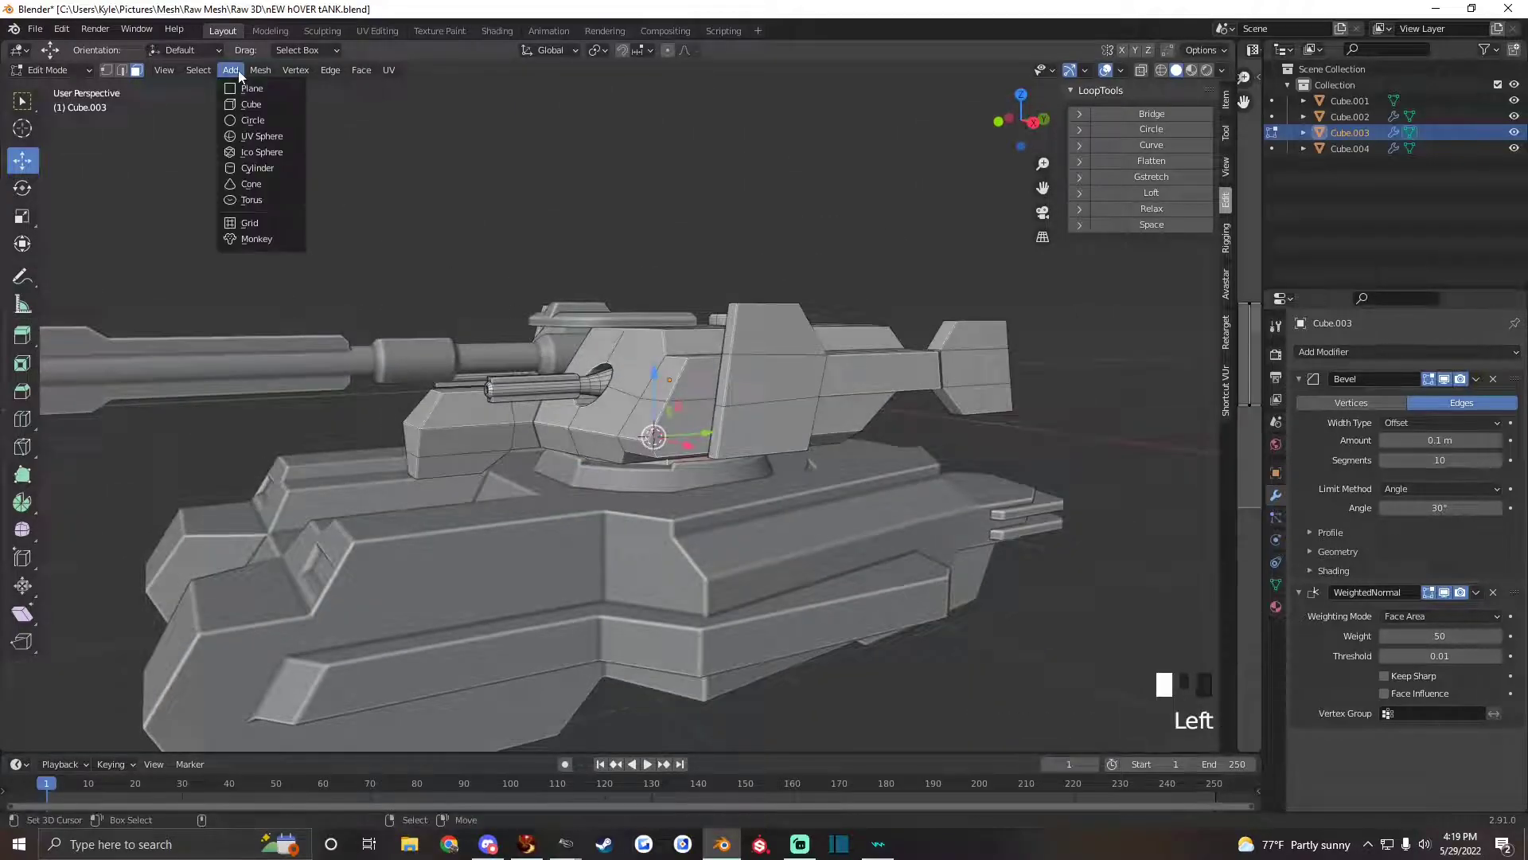
{"action": "left_click", "coordinate": [238, 89]}
{"action": "scroll", "coordinate": [795, 498], "scroll_direction": "down", "scroll_amount": 2}
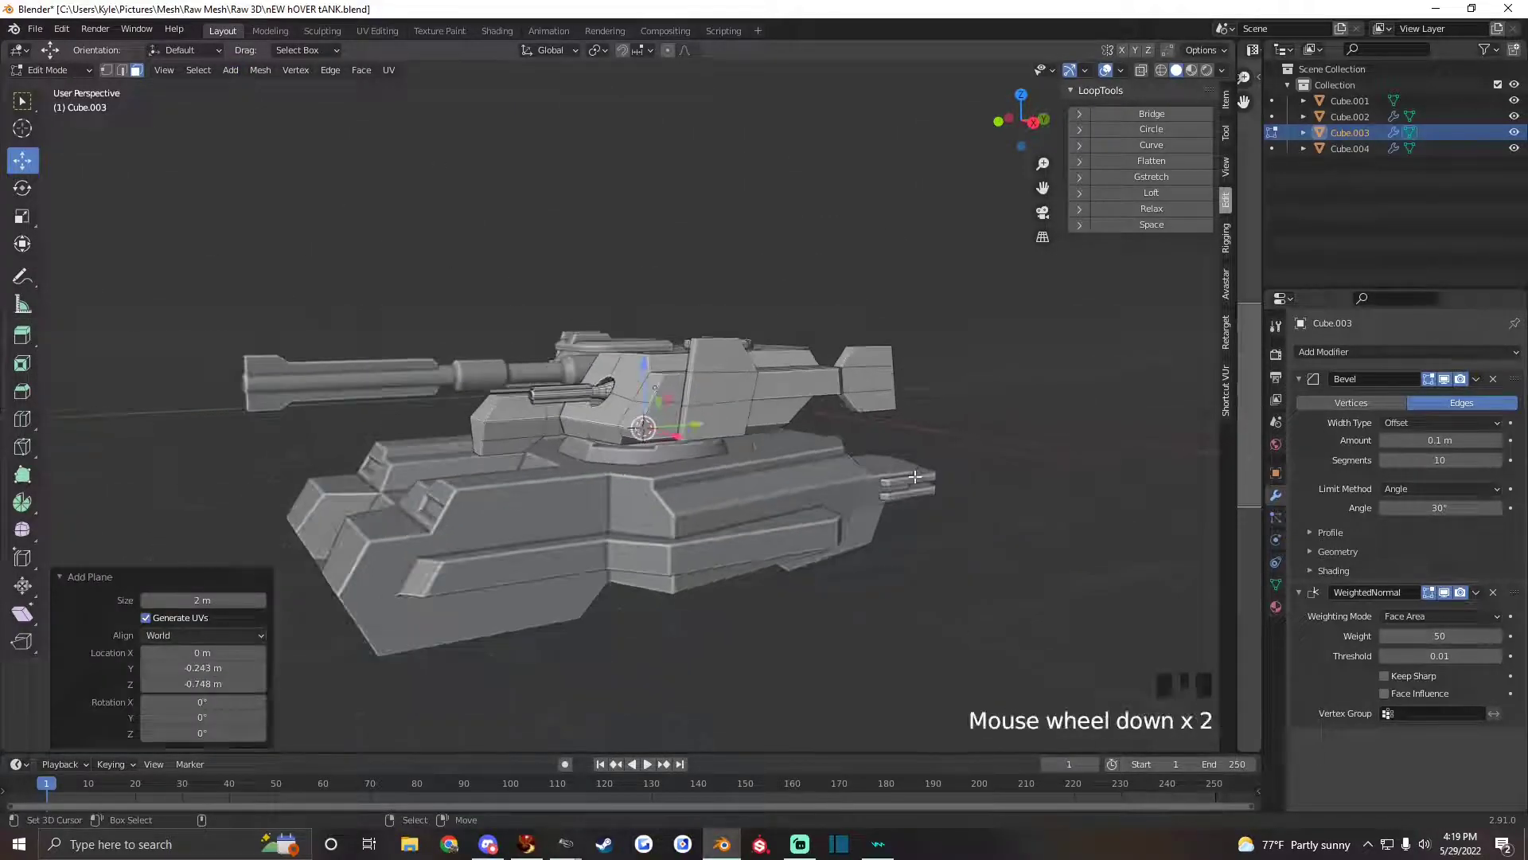
{"action": "left_click_drag", "start_coordinate": [795, 498], "coordinate": [795, 491], "text": "alt"}
{"action": "key", "text": "s"}
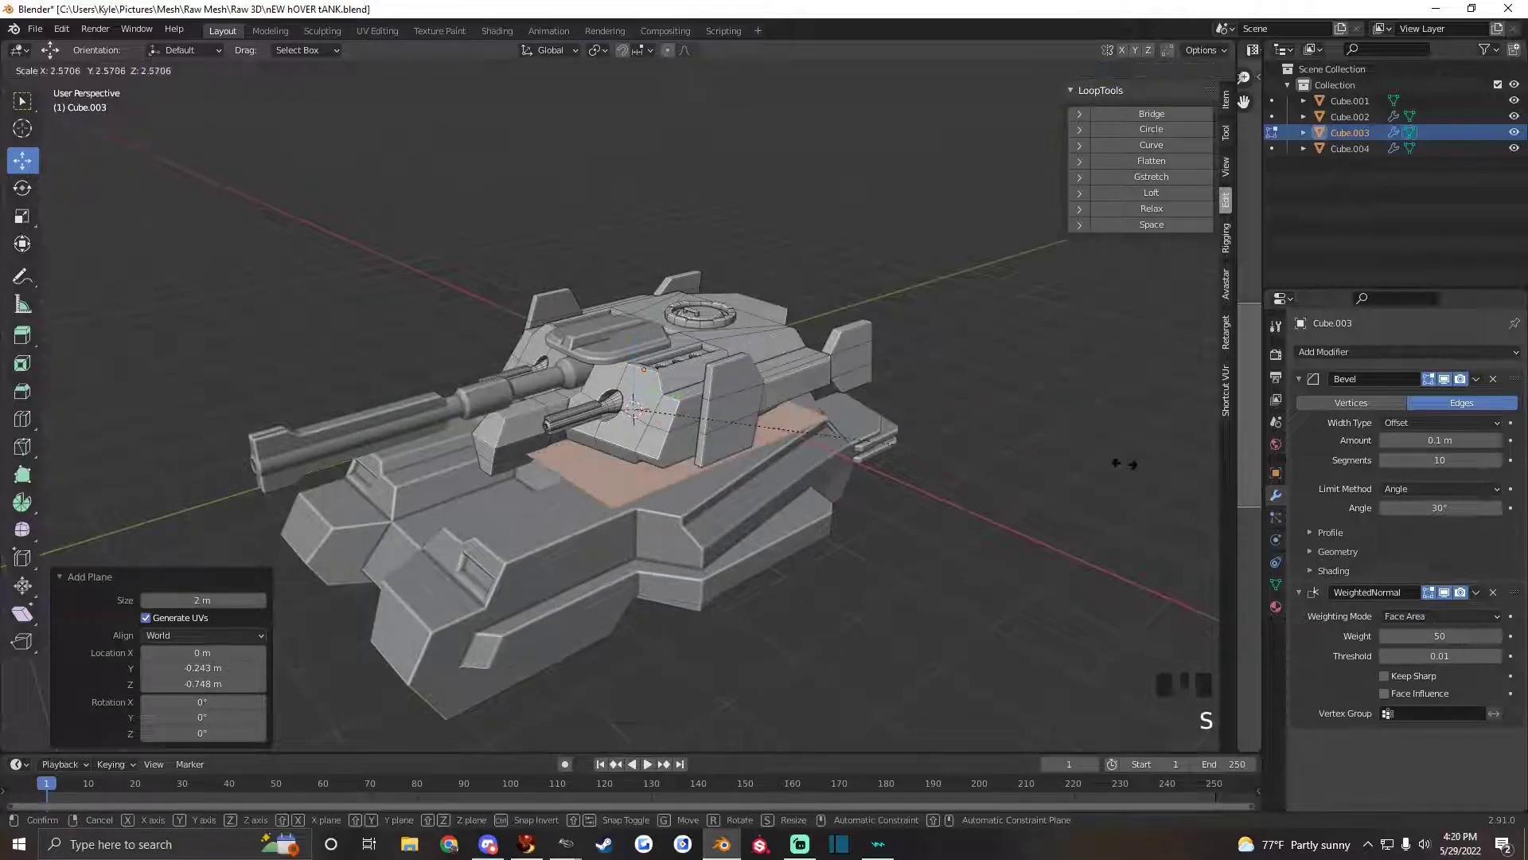
{"action": "left_click", "coordinate": [546, 518]}
Scale the plane beneath the turret down by about 0.904, and fine-tune its size by about 0.998.
{"action": "mouse_move", "coordinate": [764, 519]}
{"action": "left_mouse_down", "text": "alt"}
{"action": "mouse_move", "coordinate": [724, 510]}
{"action": "mouse_move", "coordinate": [758, 534]}
{"action": "left_mouse_up", "text": "alt"}
{"action": "scroll", "coordinate": [725, 510], "scroll_direction": "up", "scroll_amount": 1}
{"action": "key", "text": "s"}
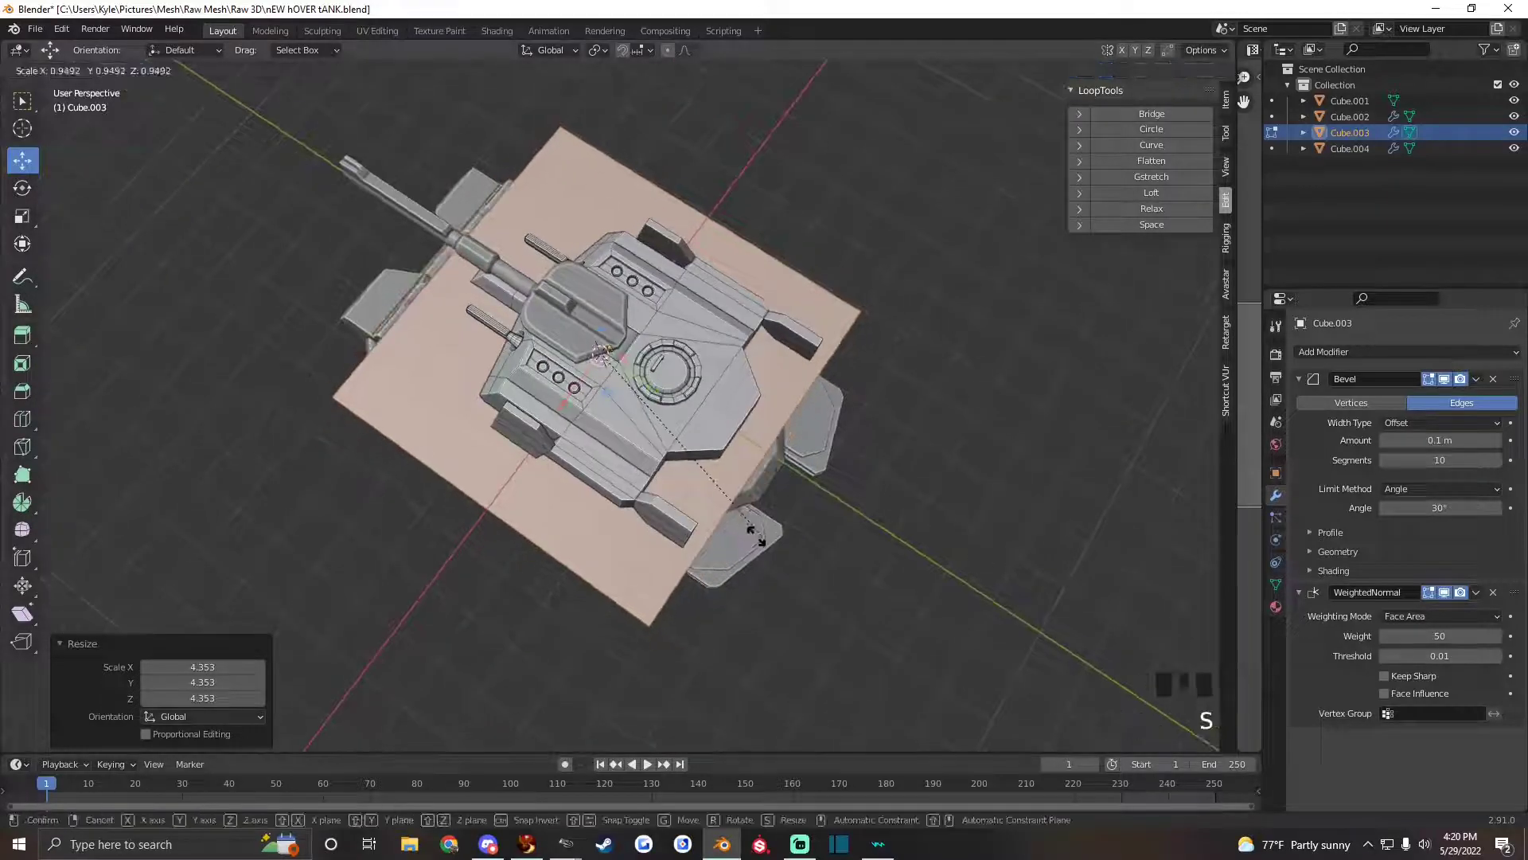
{"action": "left_click", "coordinate": [746, 533]}
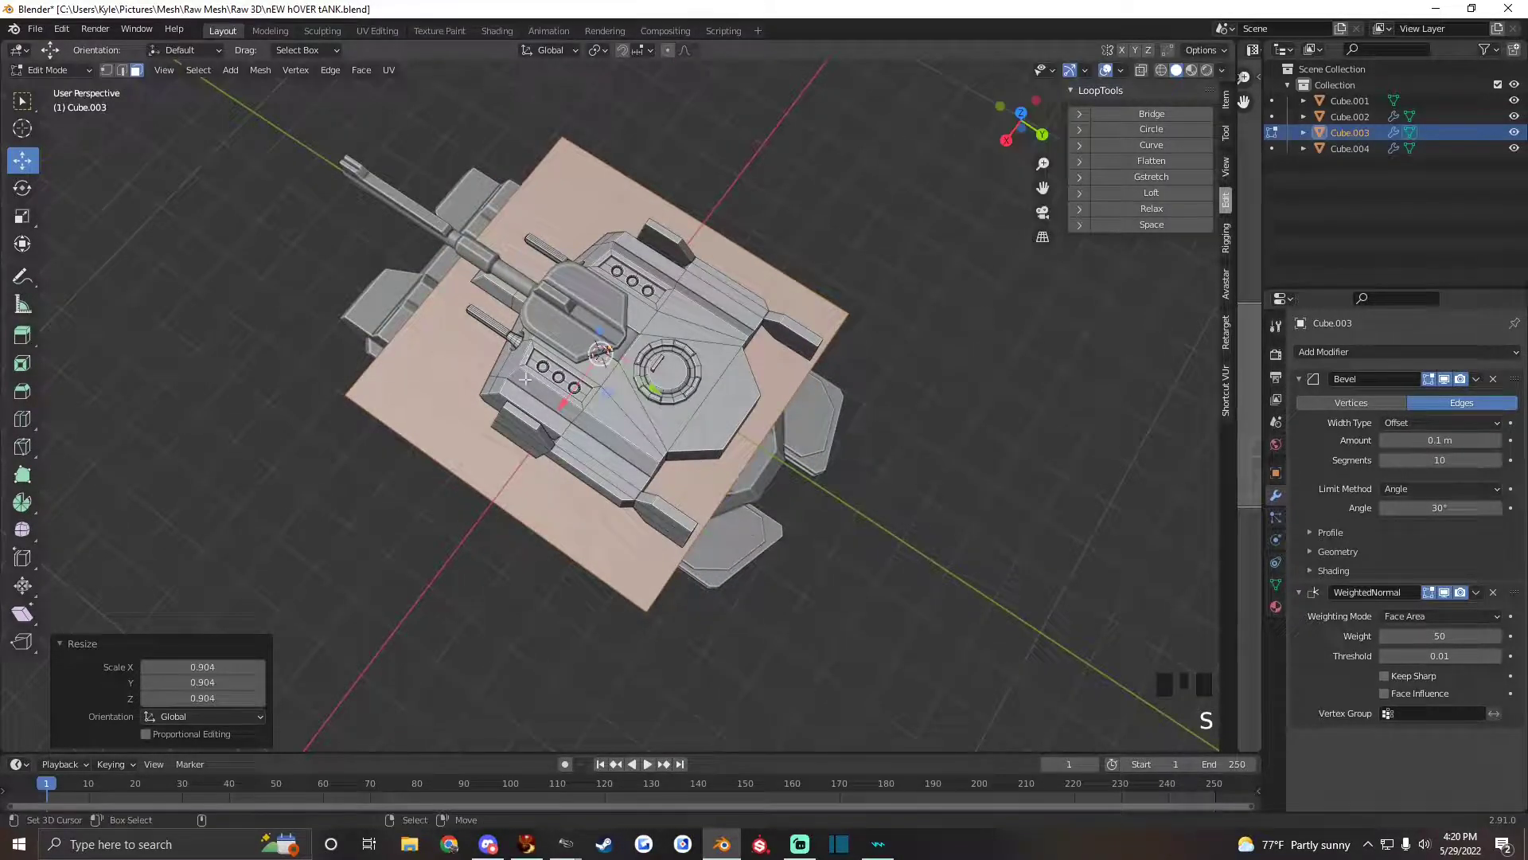
{"action": "key", "text": "s"}
{"action": "left_click", "coordinate": [780, 503]}
Examine the plane's extent around the turret from several sides, including in wireframe display.
{"action": "left_click_drag", "start_coordinate": [706, 510], "coordinate": [728, 406], "text": "alt"}
{"action": "left_click_drag", "start_coordinate": [812, 278], "coordinate": [637, 425], "text": "alt"}
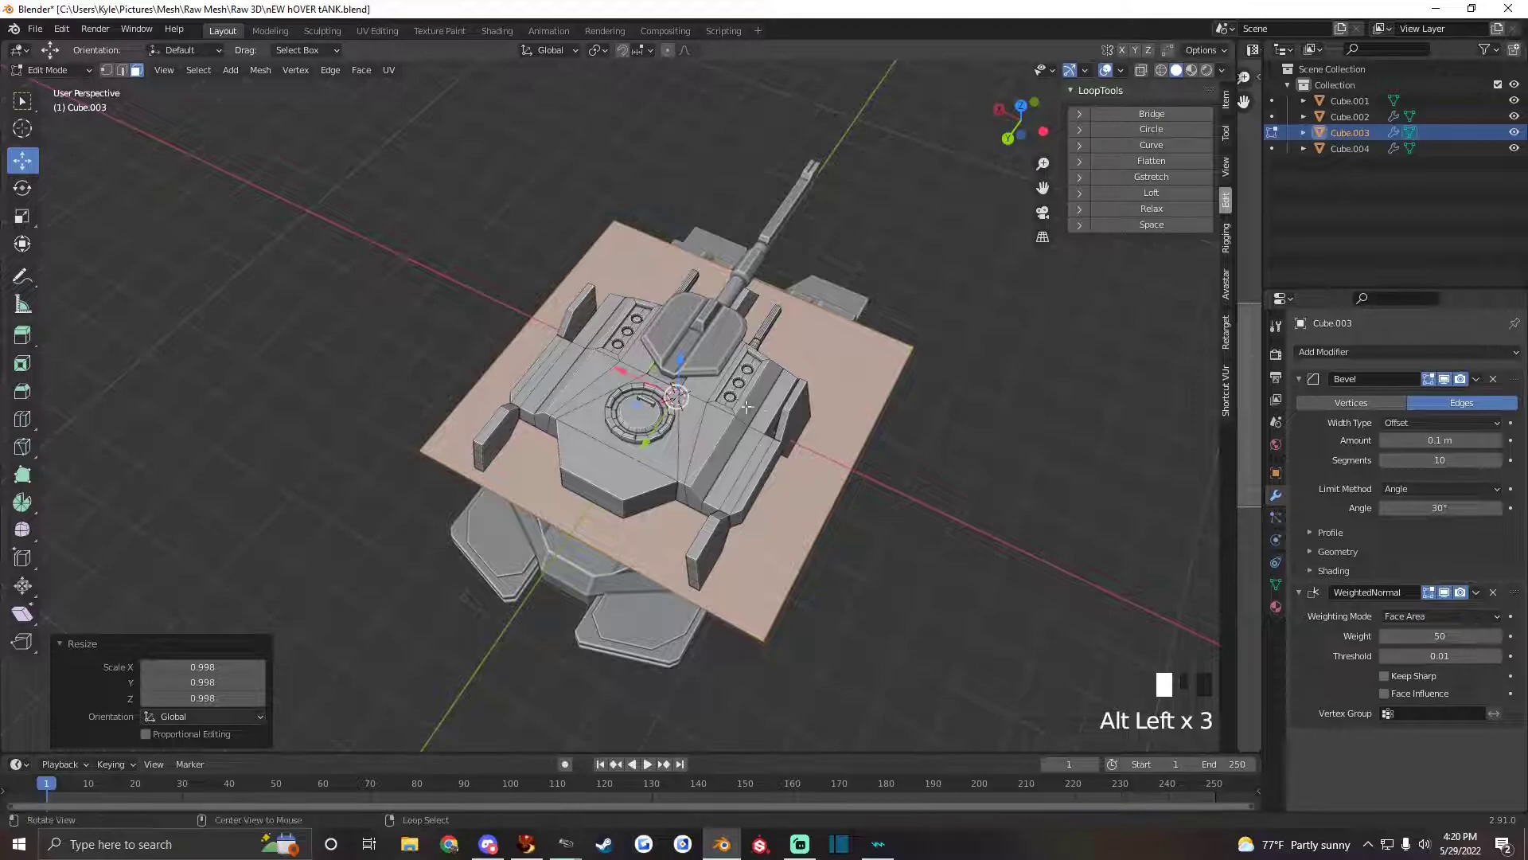
{"action": "left_click_drag", "start_coordinate": [746, 407], "coordinate": [863, 419], "text": "alt"}
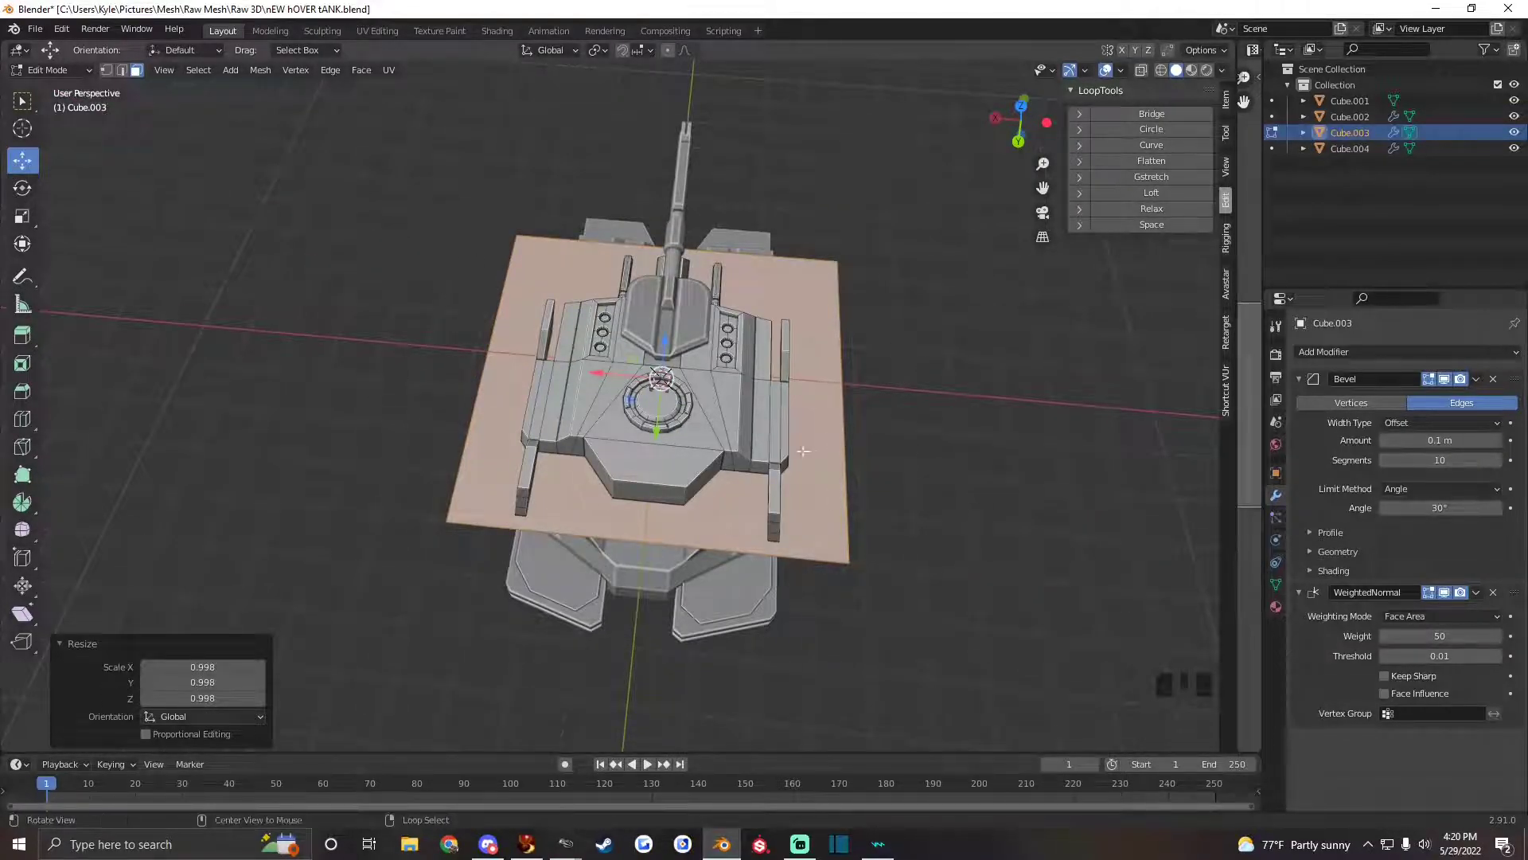
{"action": "left_click_drag", "start_coordinate": [803, 451], "coordinate": [628, 298], "text": "alt"}
{"action": "left_click_drag", "start_coordinate": [637, 446], "coordinate": [684, 413], "text": "alt"}
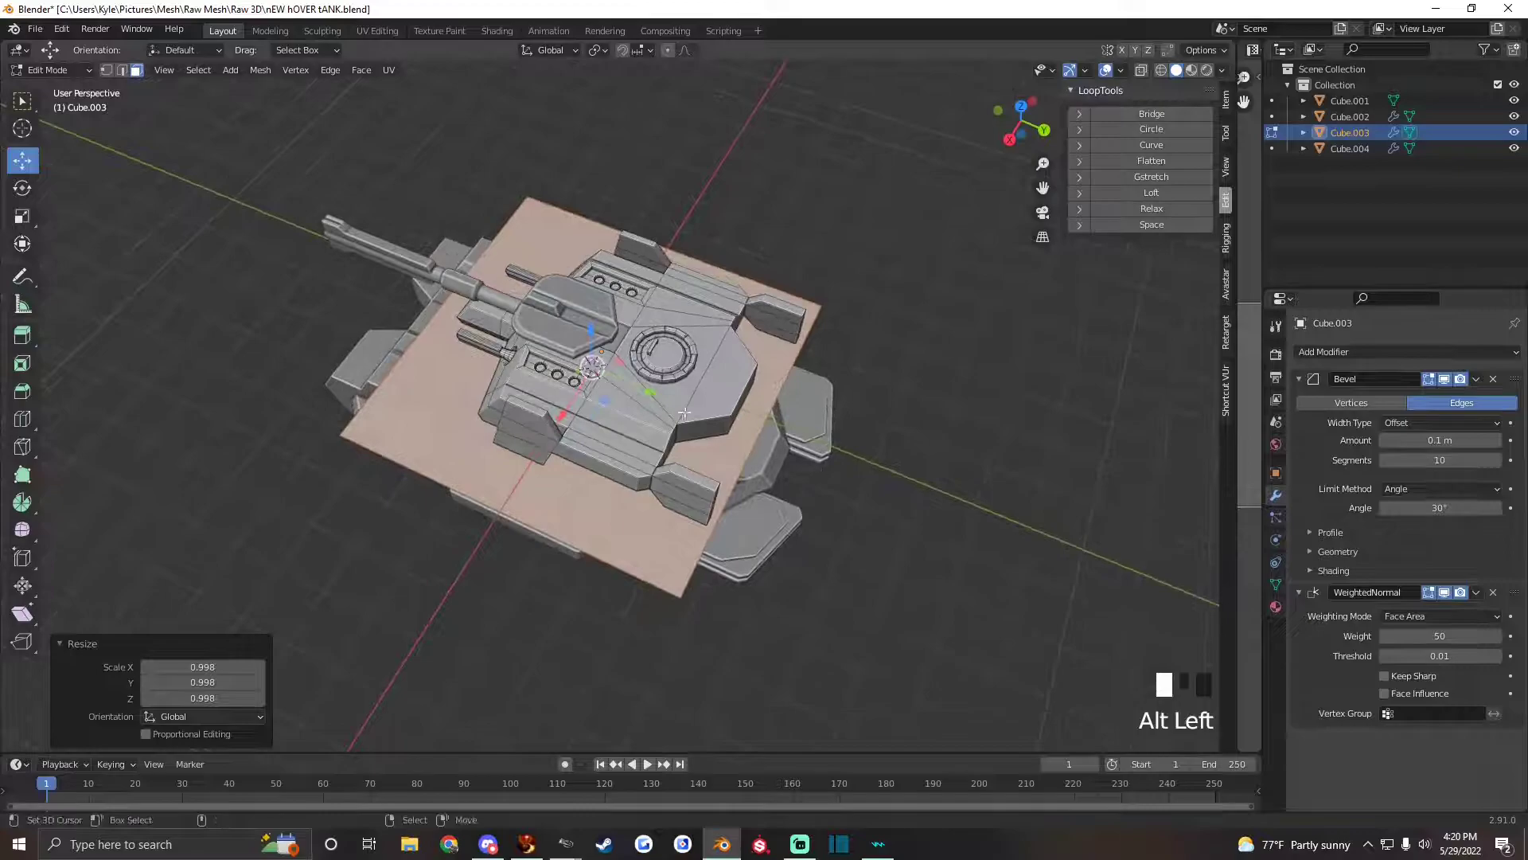
{"action": "key", "text": "z"}
{"action": "left_click_drag", "start_coordinate": [379, 413], "coordinate": [420, 413], "text": "alt"}
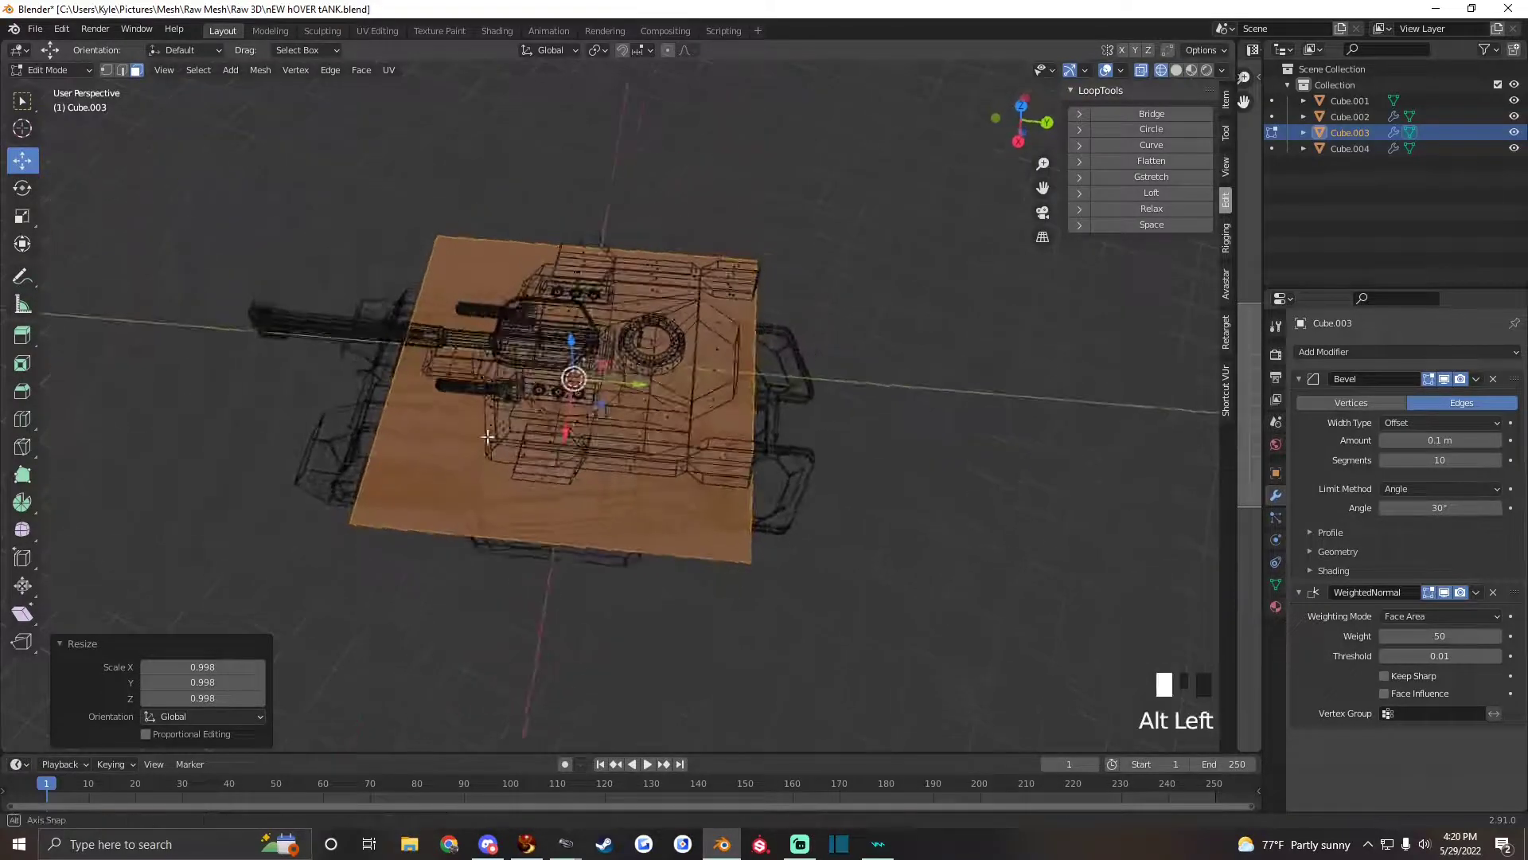
{"action": "key", "text": "z"}
Reselect the plane inside the turret mesh and scale it up by about 1.042.
{"action": "right_click", "coordinate": [664, 447]}
{"action": "key", "text": "q"}
{"action": "left_click", "coordinate": [665, 447]}
{"action": "left_click_drag", "start_coordinate": [666, 448], "coordinate": [517, 461], "text": "alt"}
{"action": "left_click_drag", "start_coordinate": [700, 384], "coordinate": [684, 550], "text": "alt"}
{"action": "right_click", "coordinate": [668, 508]}
{"action": "key", "text": "q"}
{"action": "left_click", "coordinate": [667, 511]}
{"action": "scroll", "coordinate": [688, 499], "scroll_direction": "up", "scroll_amount": 2}
{"action": "key", "text": "s"}
{"action": "left_click", "coordinate": [342, 509]}
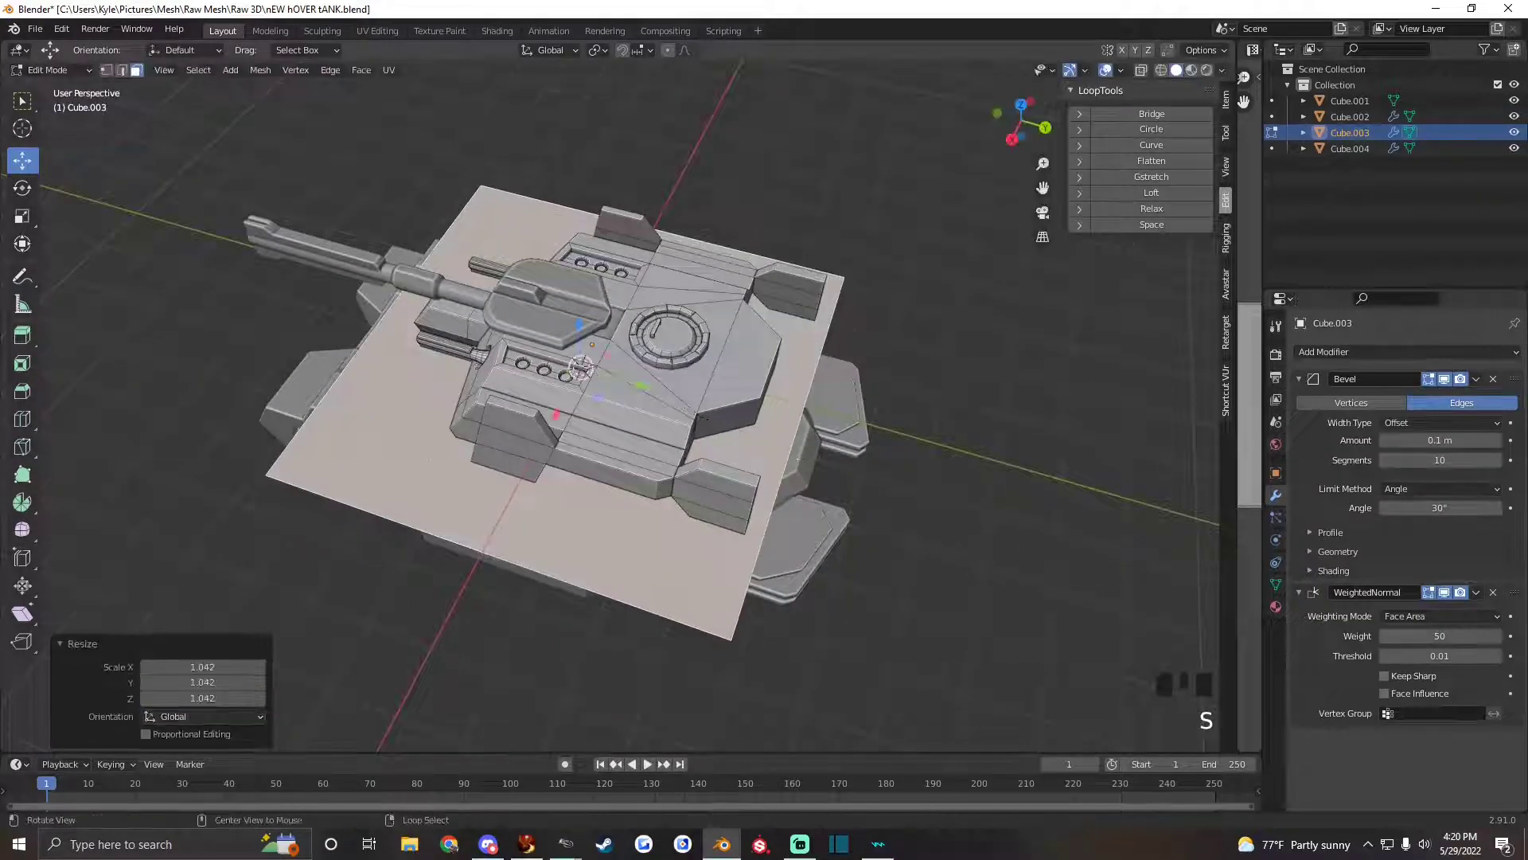
In edge select mode, select the plane's front edge and collapse it to a point with a scale of 0.
{"action": "left_click_drag", "start_coordinate": [343, 510], "coordinate": [450, 493], "text": "alt"}
{"action": "left_click_drag", "start_coordinate": [449, 494], "coordinate": [279, 263], "text": "alt+shift"}
{"action": "scroll", "coordinate": [478, 414], "scroll_direction": "down", "scroll_amount": 2}
{"action": "left_click", "coordinate": [123, 73]}
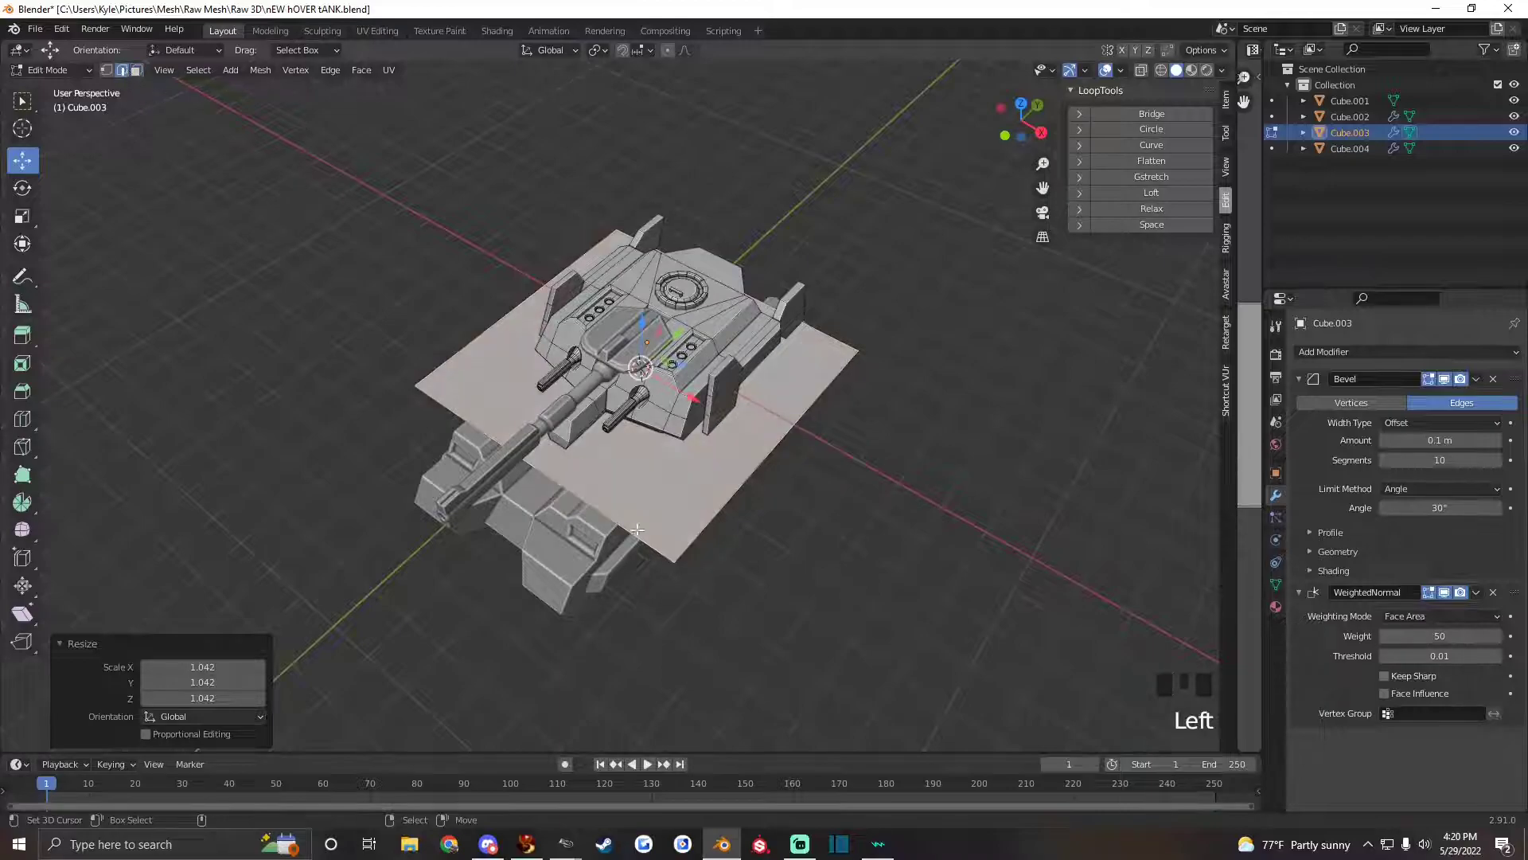
{"action": "right_click", "coordinate": [603, 499]}
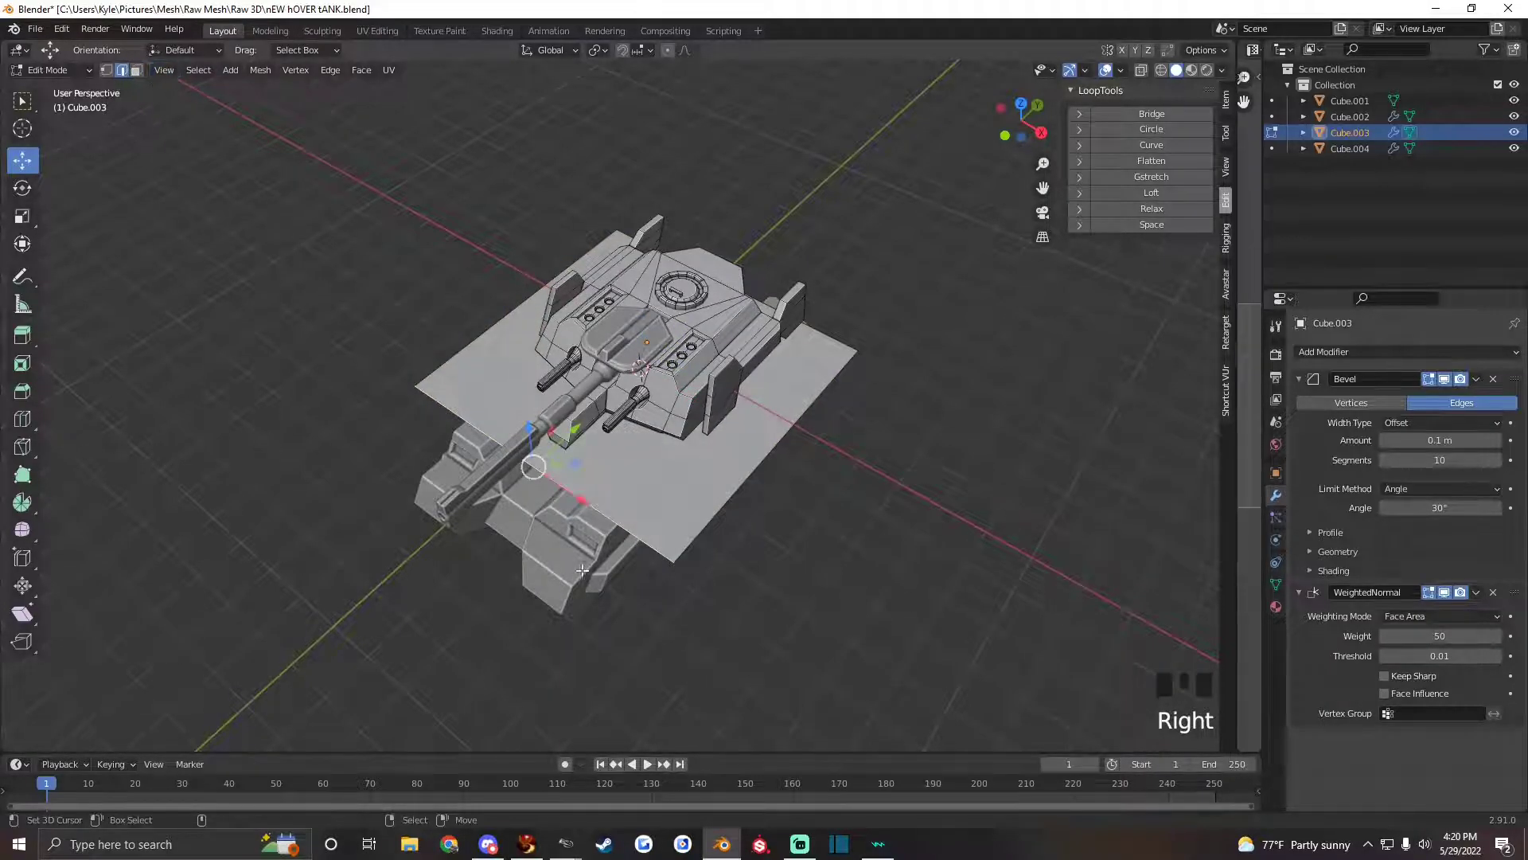
{"action": "scroll", "coordinate": [610, 516], "scroll_direction": "up", "scroll_amount": 1}
{"action": "left_click_drag", "start_coordinate": [609, 516], "coordinate": [732, 515], "text": "alt"}
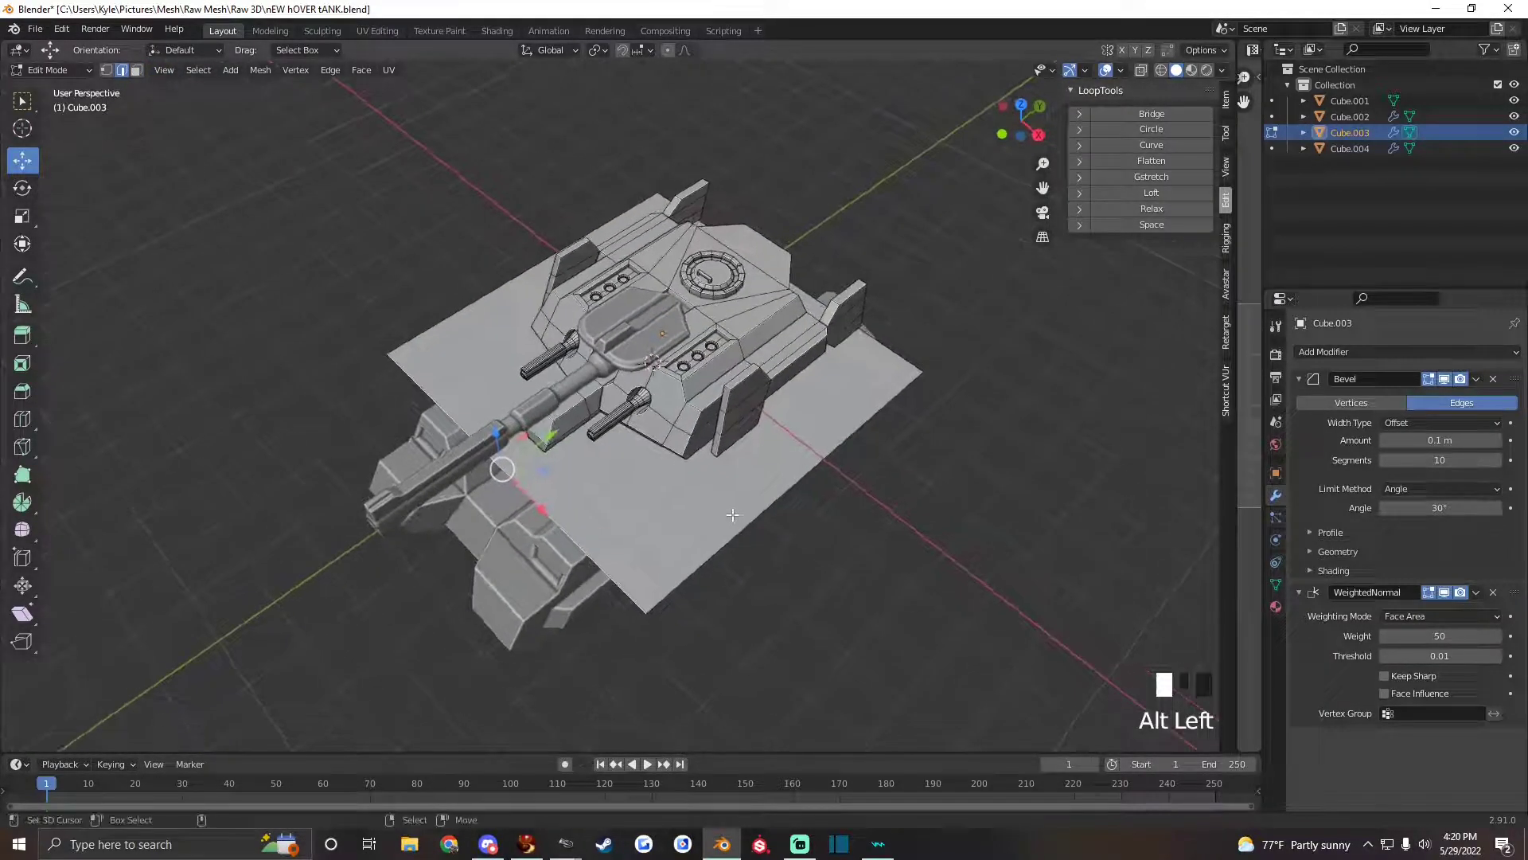
{"action": "key", "text": "s"}
{"action": "key", "text": "0"}
{"action": "key", "text": "Return"}
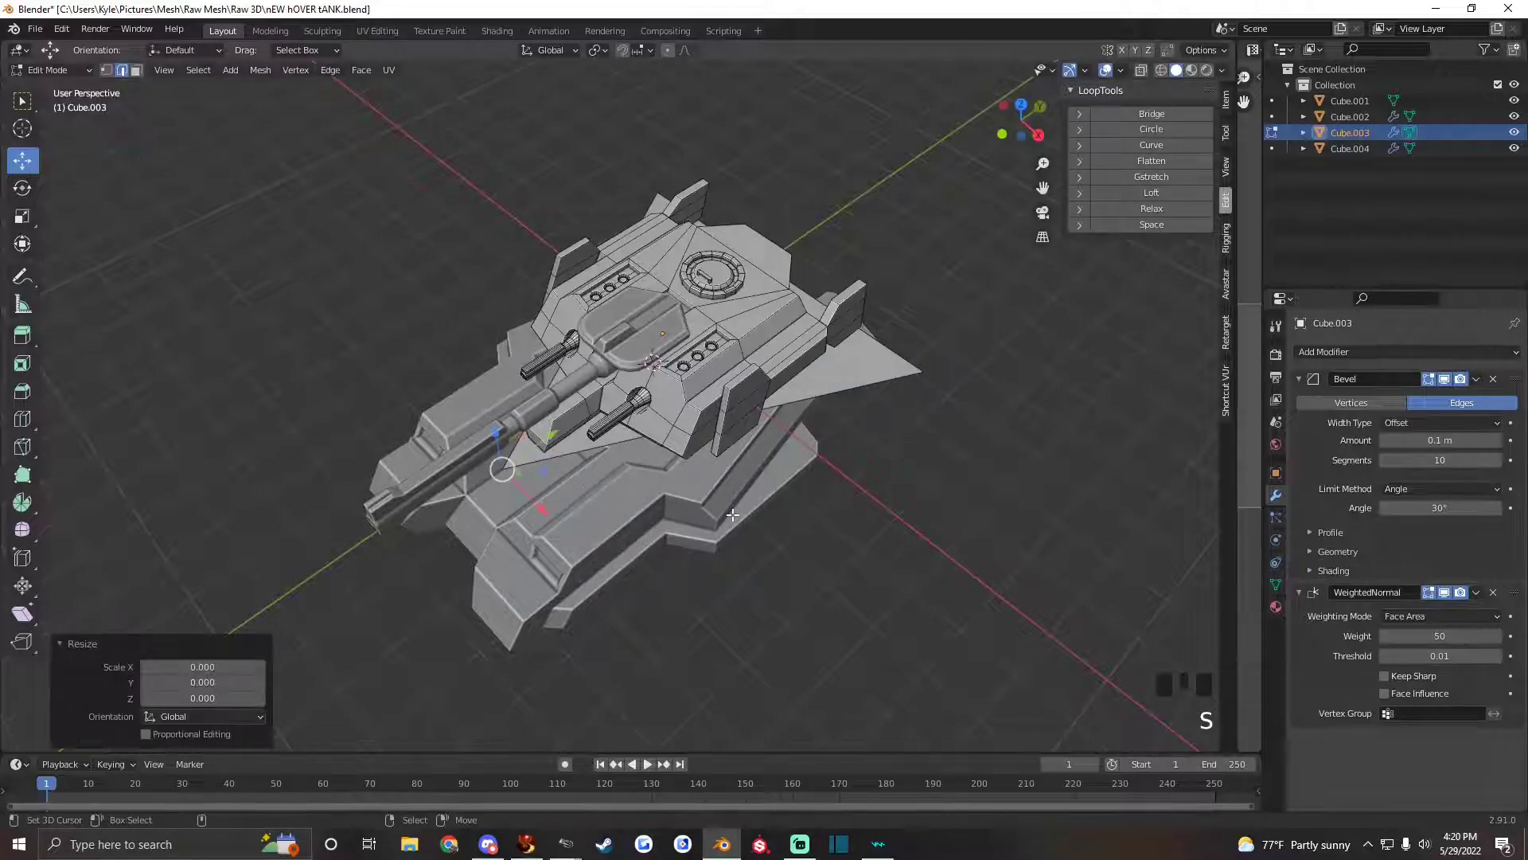
Select all geometry linked to the collapsed front edge and merge its vertices by distance at 0.0001 m.
{"action": "left_click", "coordinate": [260, 70]}
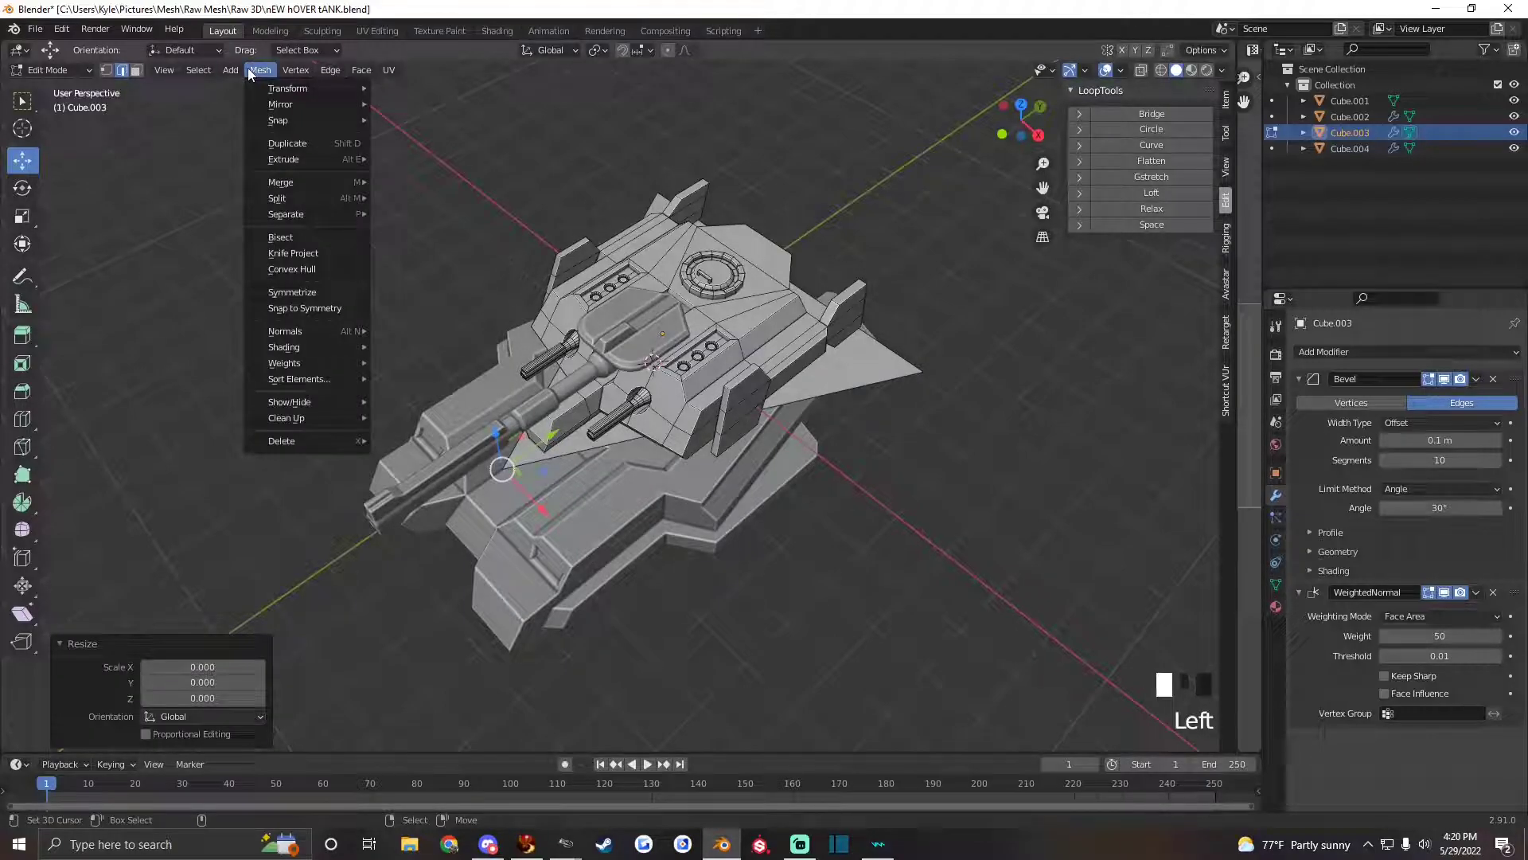
{"action": "mouse_move", "coordinate": [197, 75]}
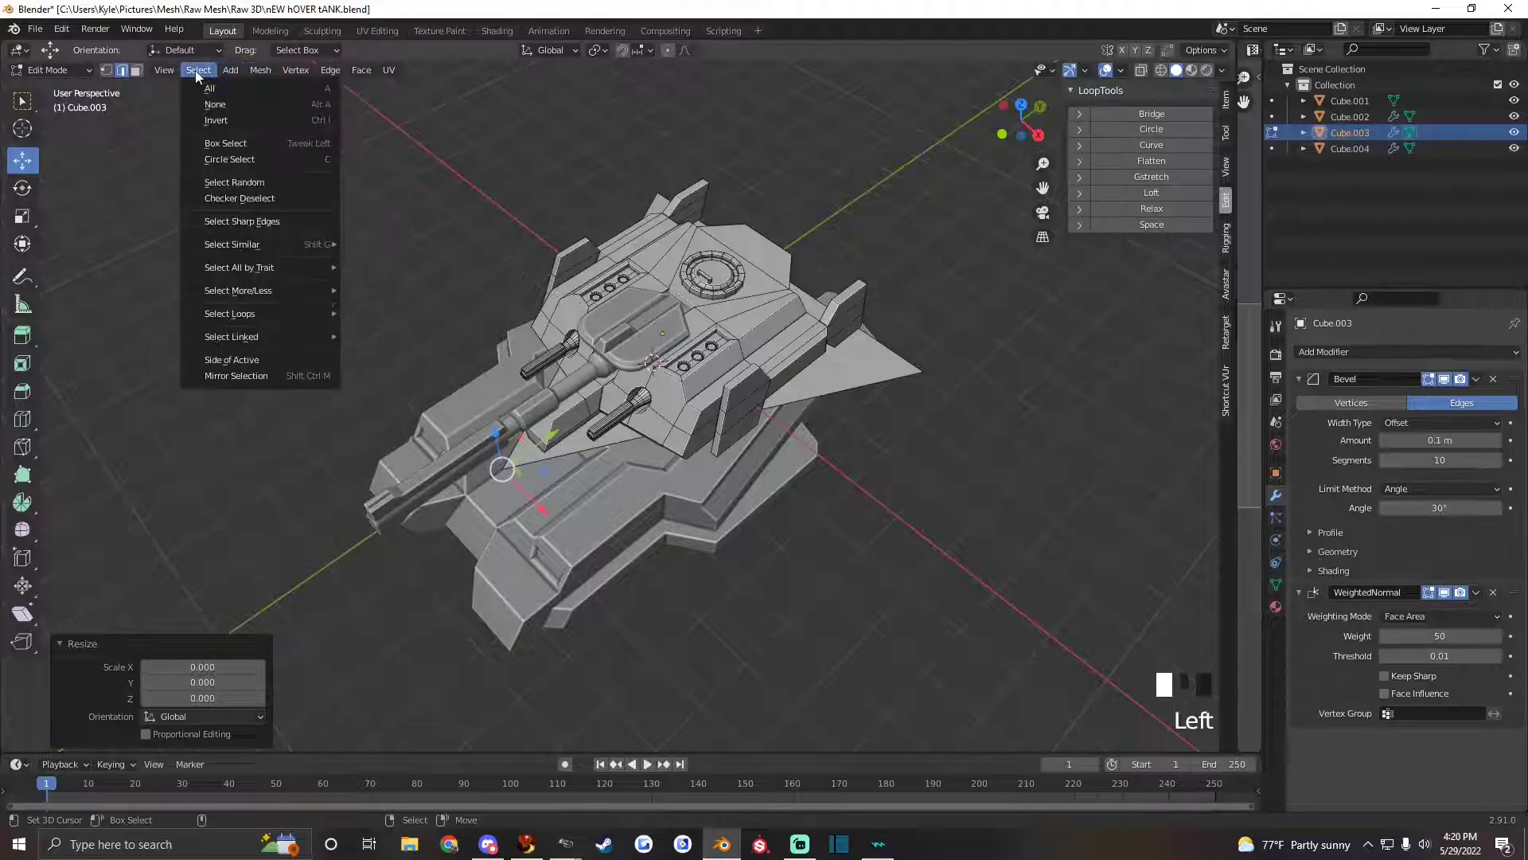
{"action": "mouse_move", "coordinate": [259, 339]}
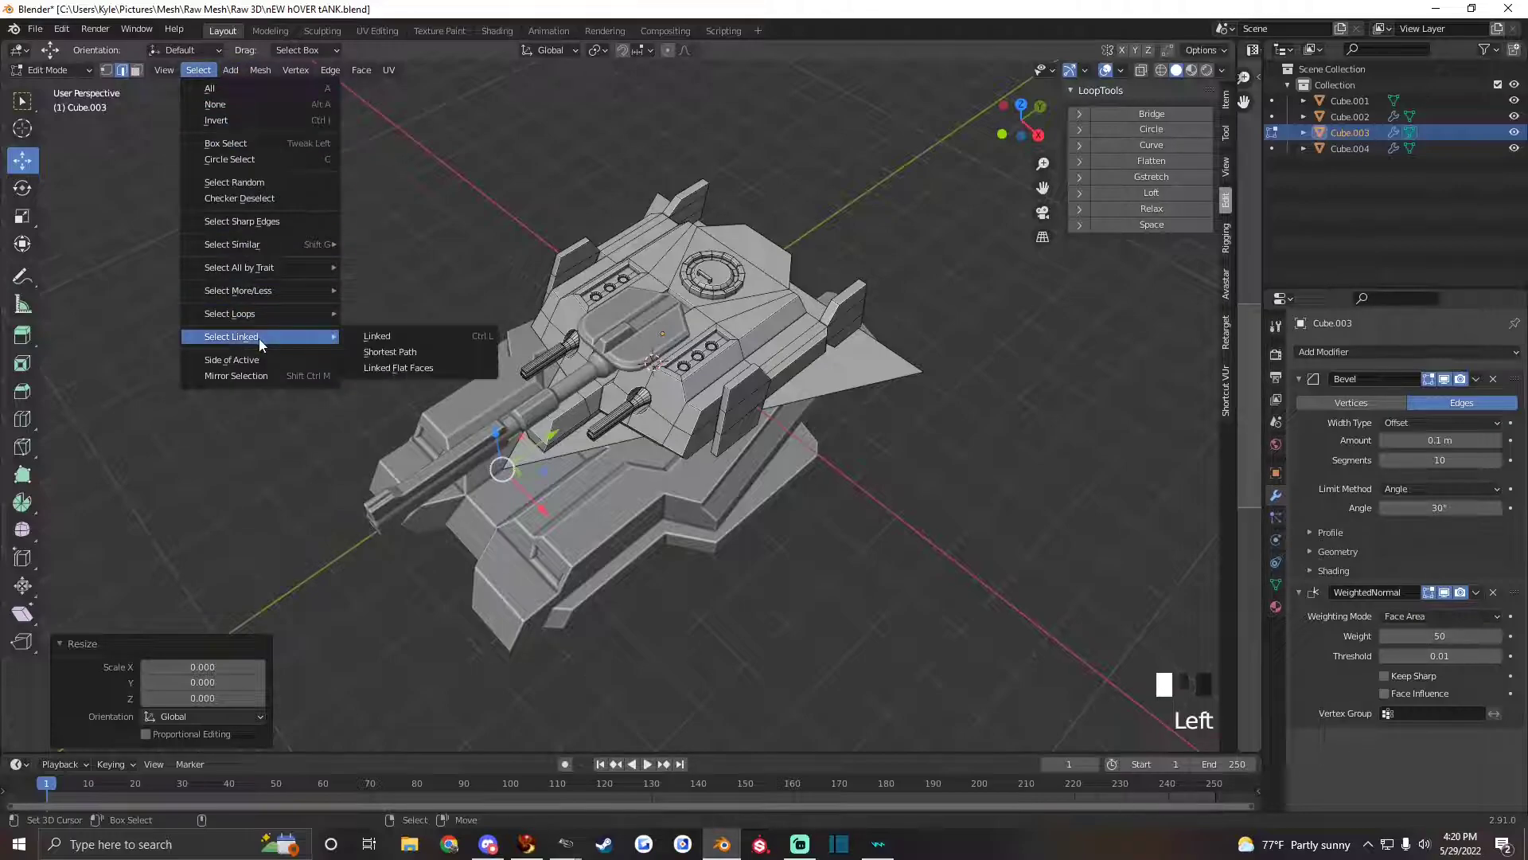
{"action": "left_click", "coordinate": [385, 338]}
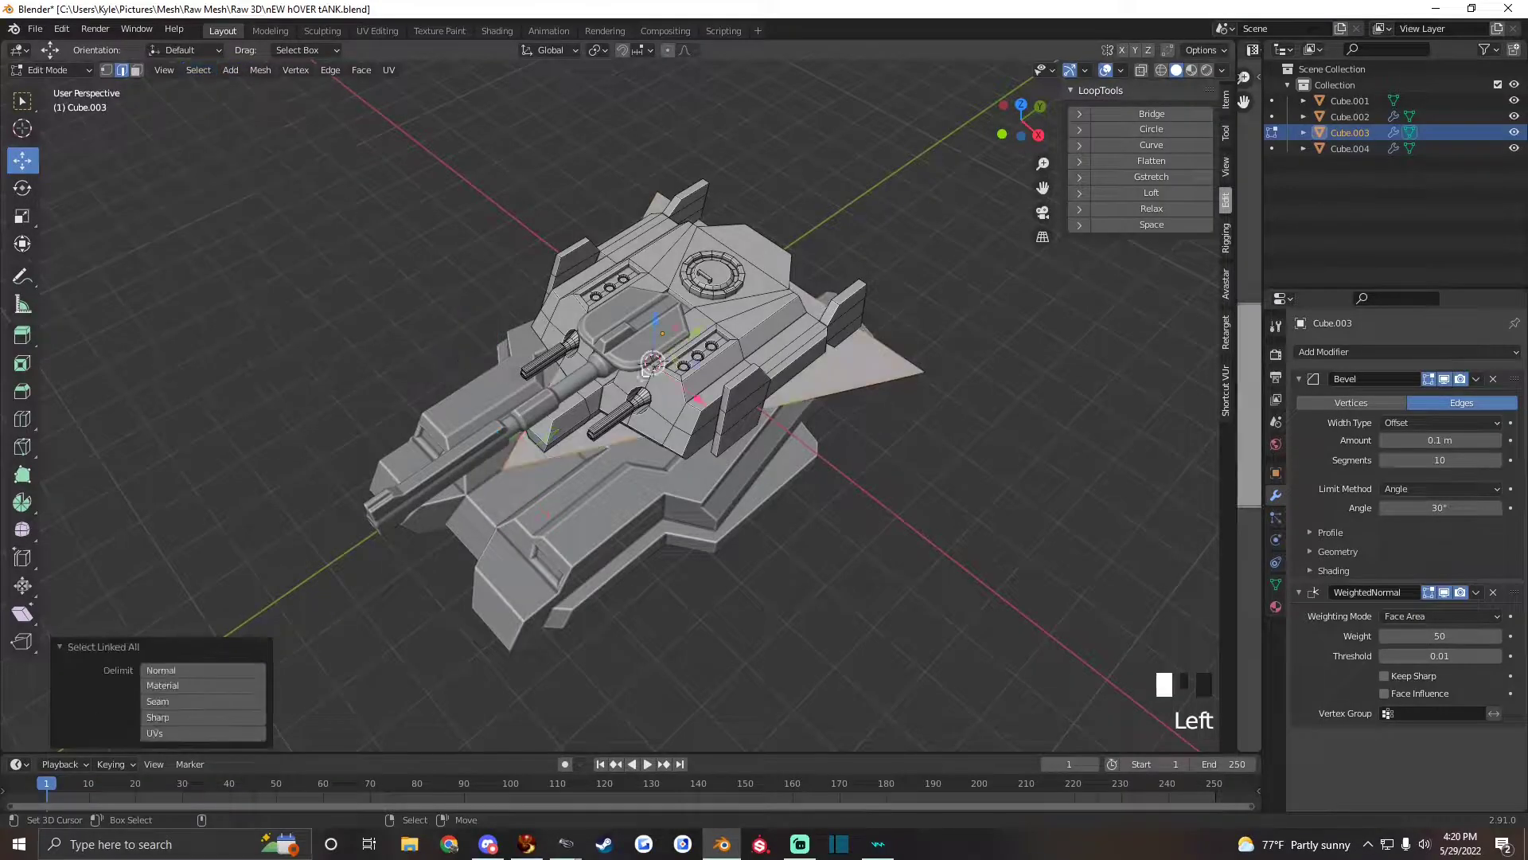
{"action": "left_click", "coordinate": [262, 73]}
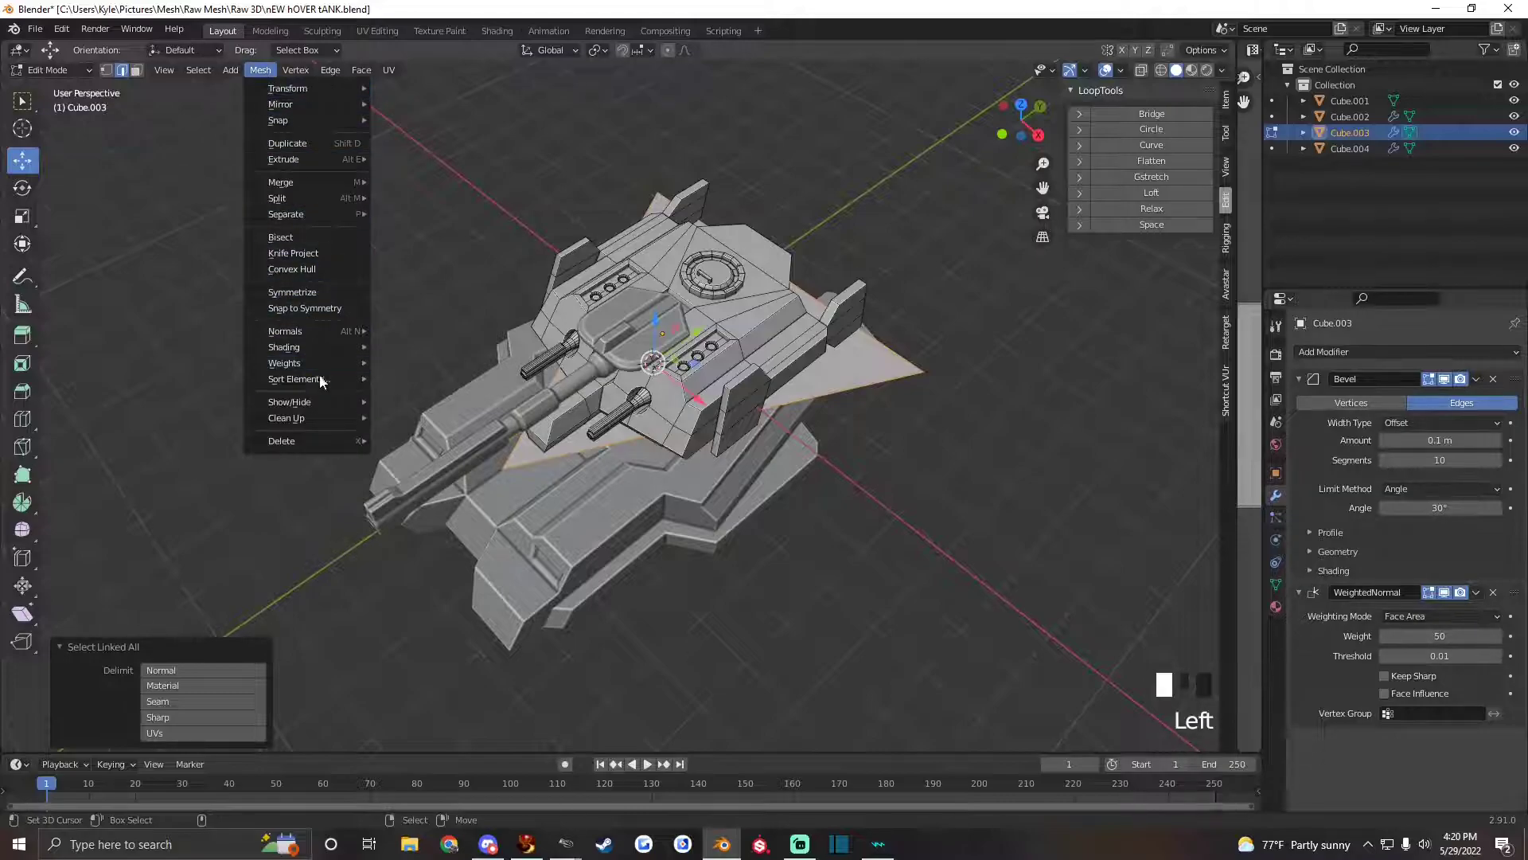
{"action": "mouse_move", "coordinate": [309, 422]}
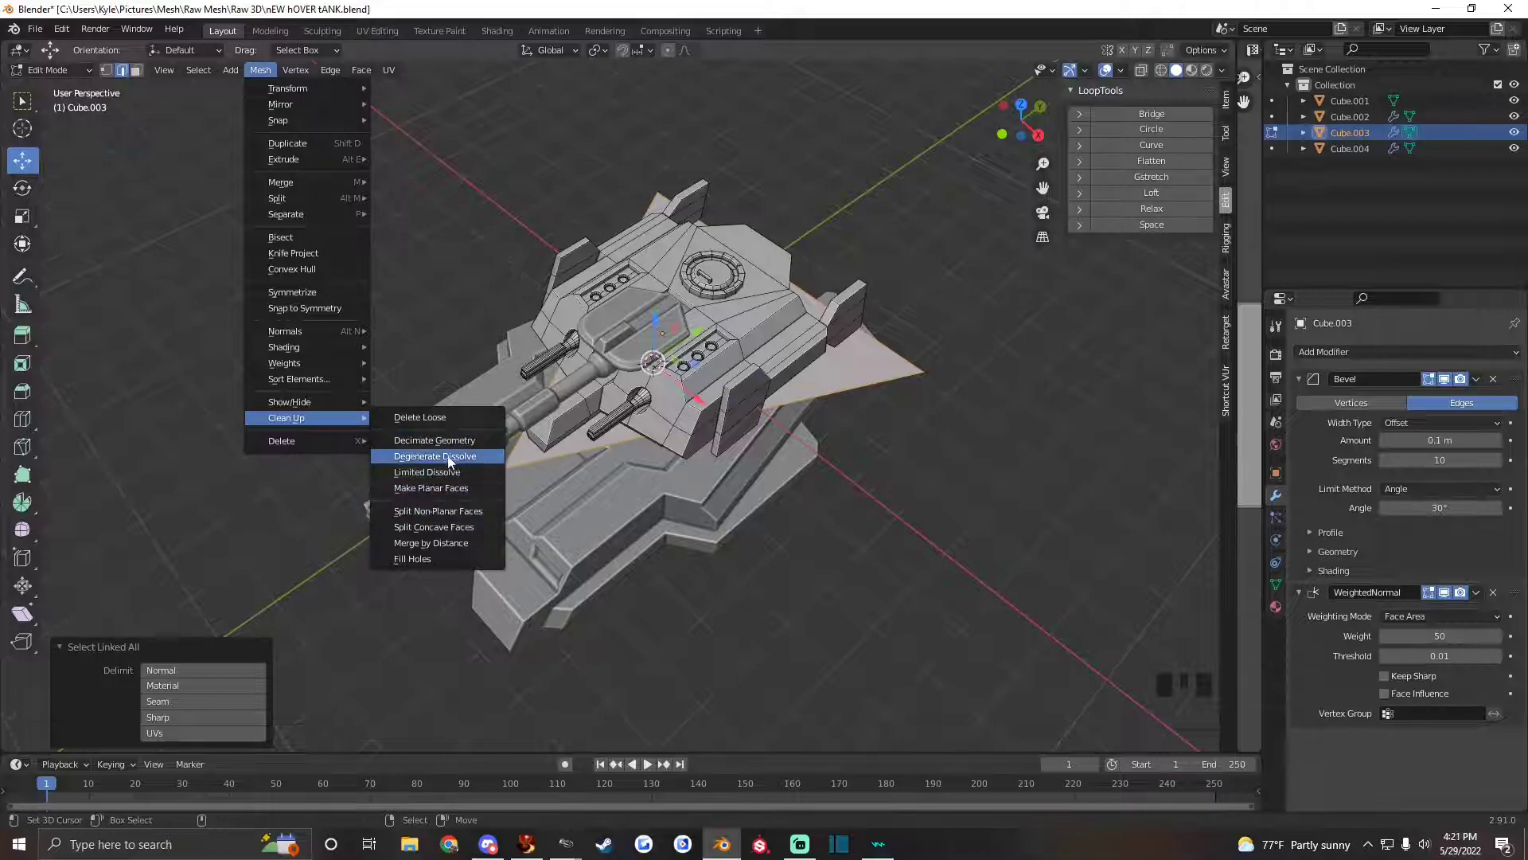
{"action": "left_click", "coordinate": [436, 545]}
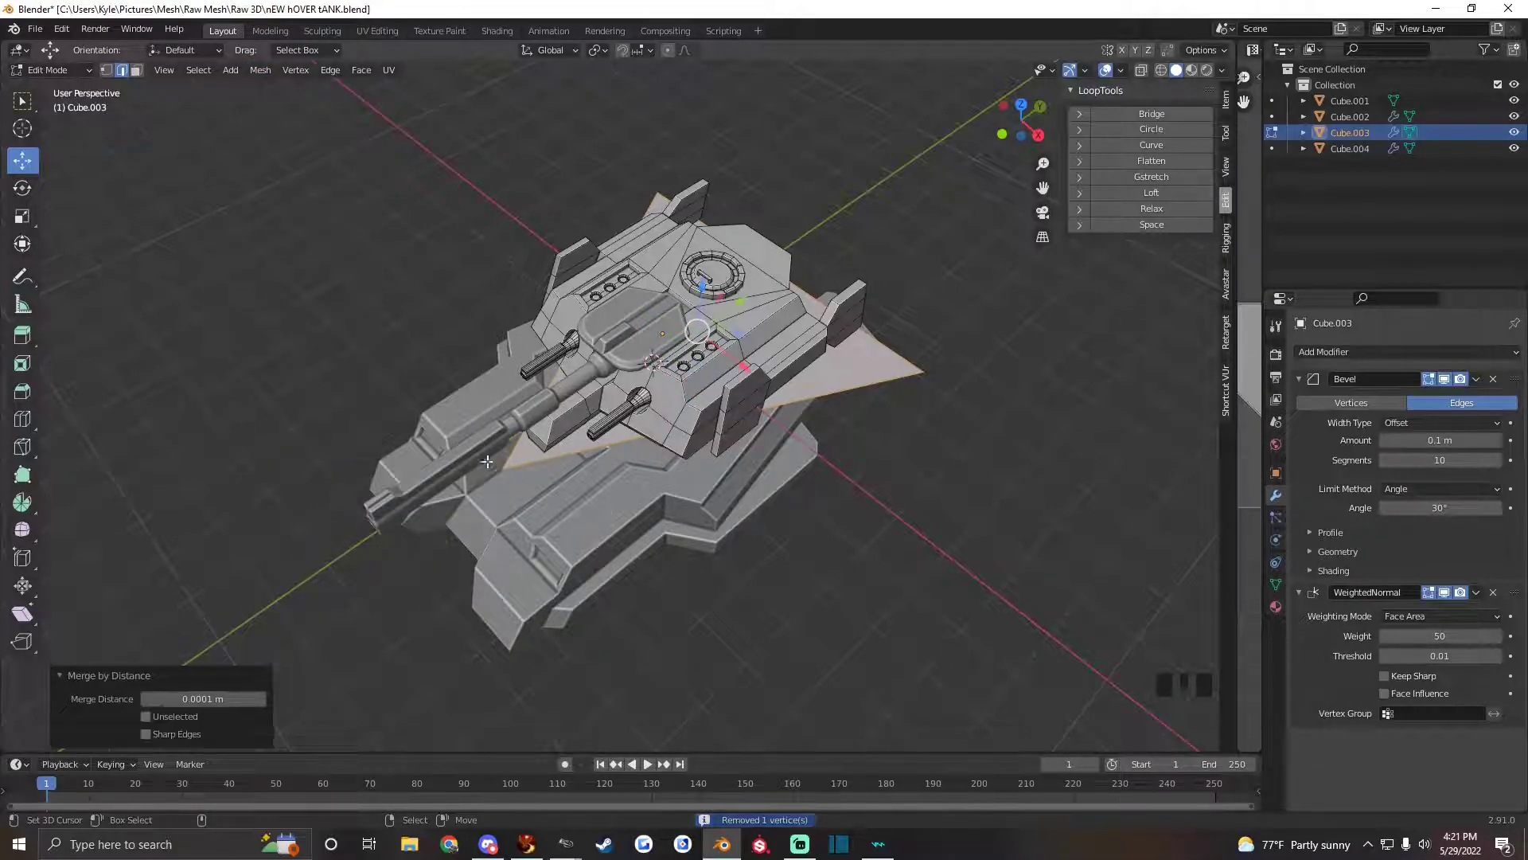
Select the plane's rear edge and collapse it to a point with a scale of 0.
{"action": "scroll", "coordinate": [509, 466], "scroll_direction": "up", "scroll_amount": 4}
{"action": "scroll", "coordinate": [568, 366], "scroll_direction": "down", "scroll_amount": 2}
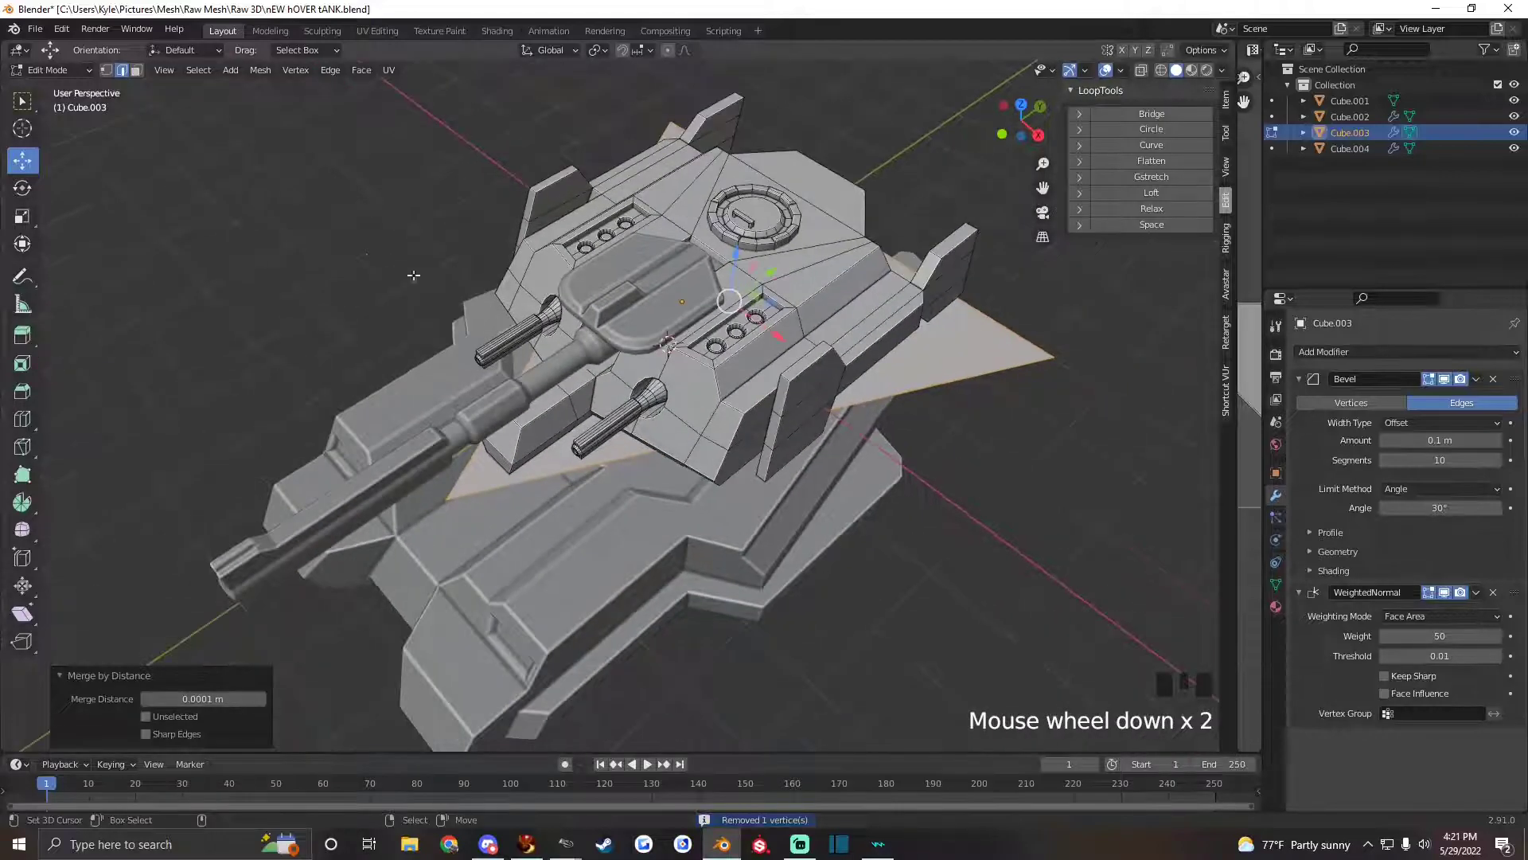
{"action": "scroll", "coordinate": [958, 406], "scroll_direction": "down", "scroll_amount": 1}
{"action": "left_click_drag", "start_coordinate": [1004, 467], "coordinate": [942, 458], "text": "alt"}
{"action": "right_click", "coordinate": [993, 489]}
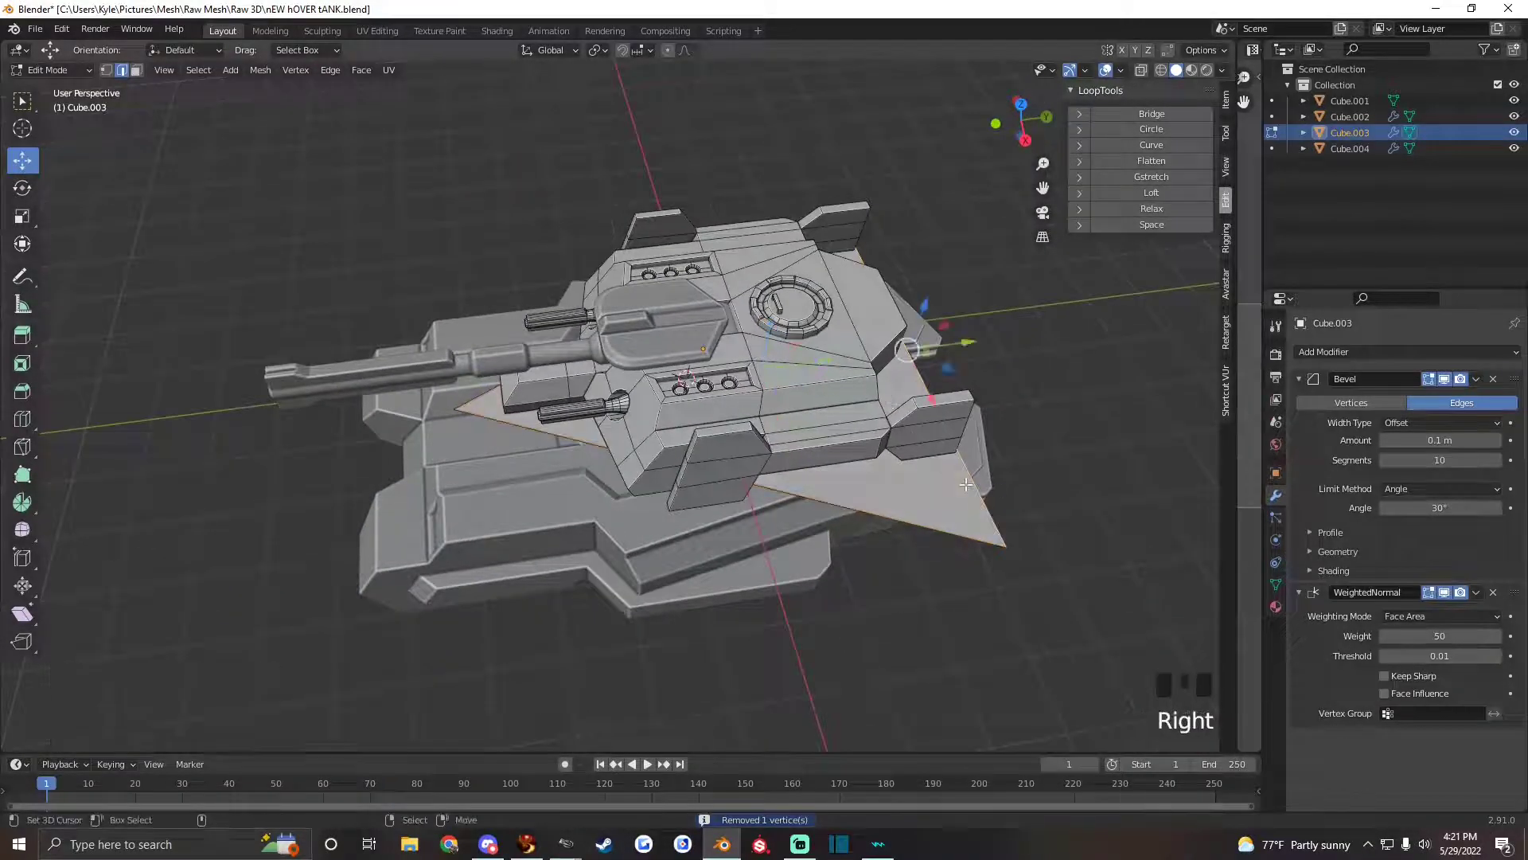
{"action": "left_click_drag", "start_coordinate": [1043, 480], "coordinate": [897, 461], "text": "alt+shift"}
{"action": "key", "text": "s"}
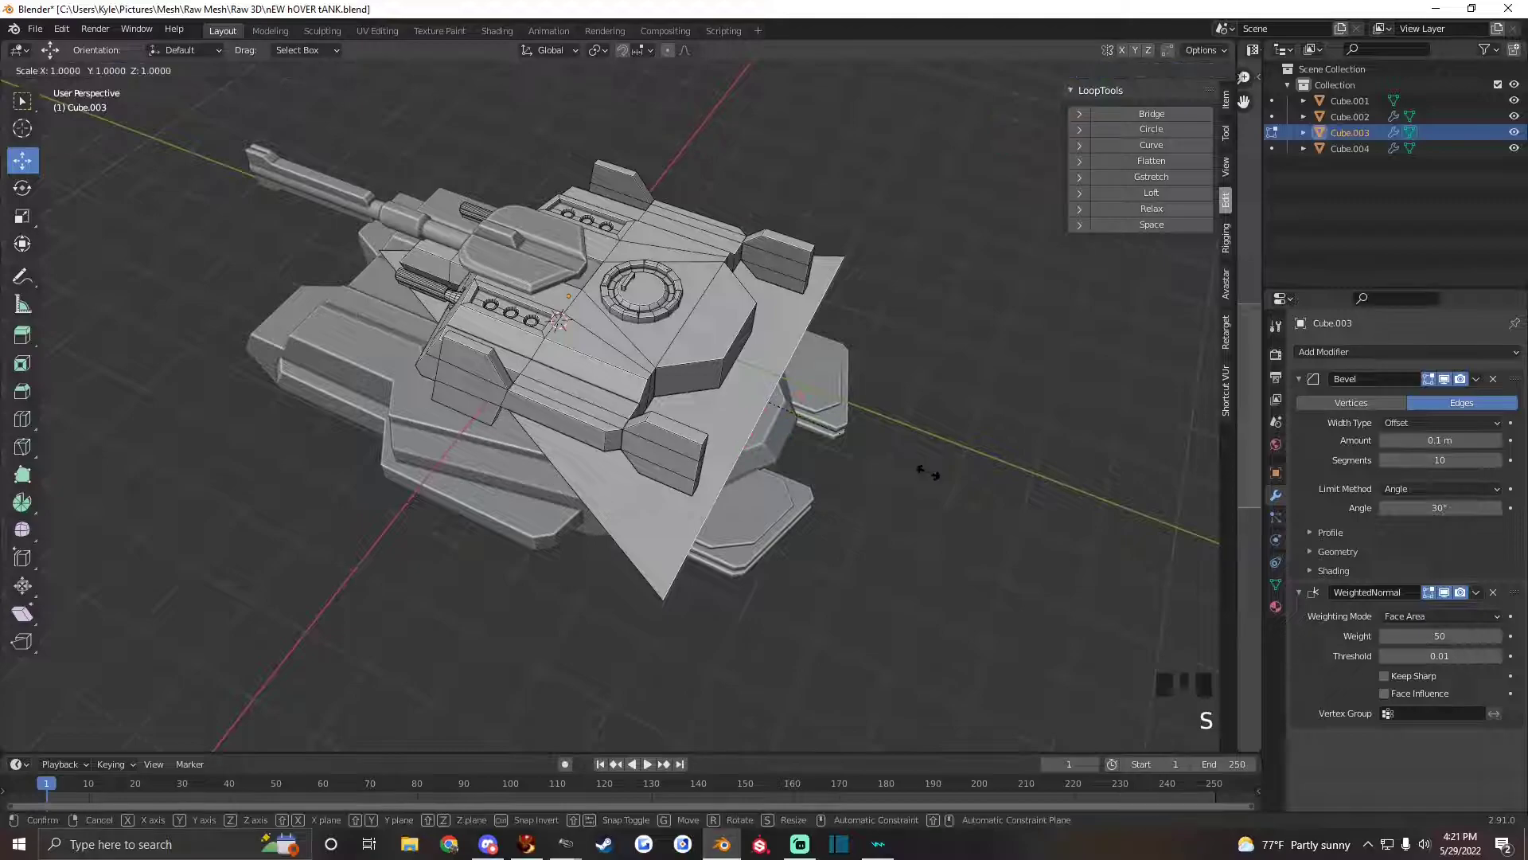
{"action": "key", "text": "0"}
{"action": "key", "text": "Return"}
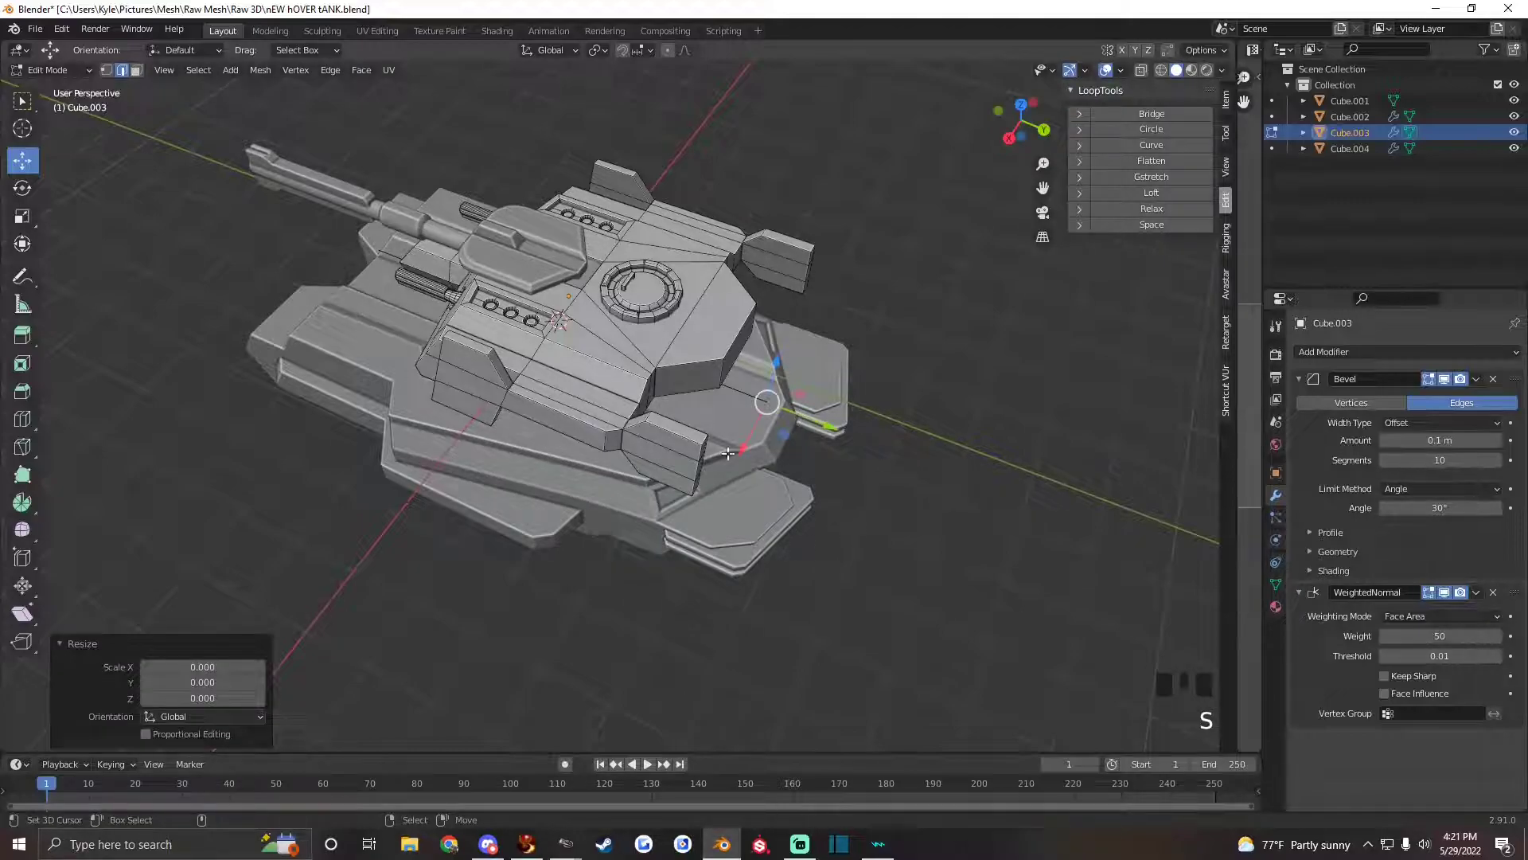
Try moving the line left from the collapsed plane upward, and undo the move.
{"action": "left_click_drag", "start_coordinate": [728, 453], "coordinate": [677, 414], "text": "alt"}
{"action": "key", "text": "q"}
{"action": "left_click", "coordinate": [676, 414]}
{"action": "left_click_drag", "start_coordinate": [913, 382], "coordinate": [778, 337], "text": "alt"}
{"action": "left_click_drag", "start_coordinate": [580, 370], "coordinate": [538, 182]}
{"action": "key", "text": "ctrl+z"}
Examine the reference line beneath the turret from several sides in both edit mode and object mode.
{"action": "left_click_drag", "start_coordinate": [543, 318], "coordinate": [543, 354], "text": "alt"}
{"action": "left_click_drag", "start_coordinate": [584, 452], "coordinate": [536, 399], "text": "alt"}
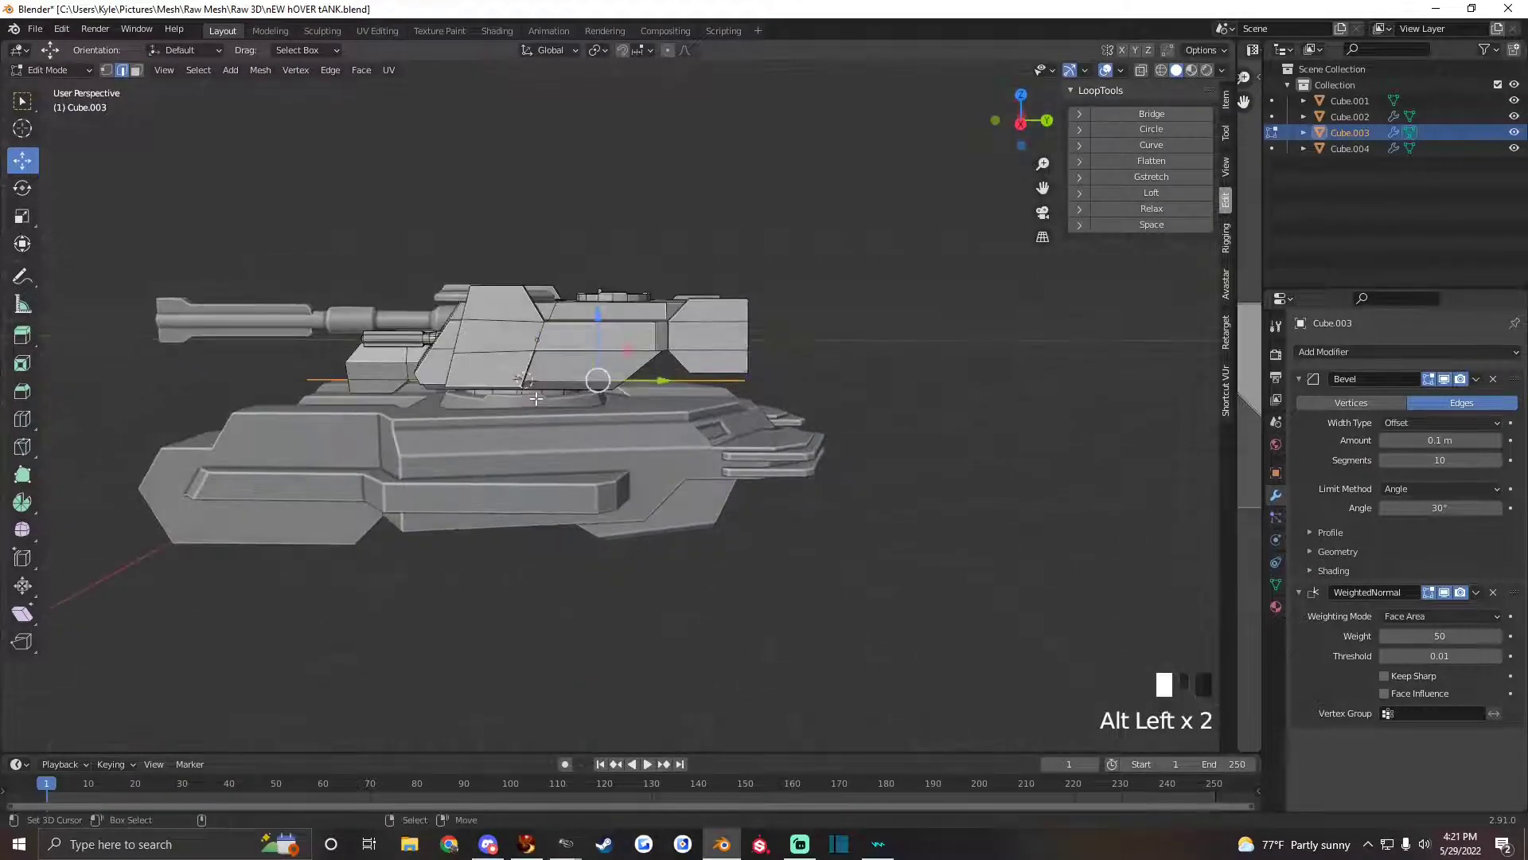
{"action": "scroll", "coordinate": [536, 398], "scroll_direction": "up", "scroll_amount": 1}
{"action": "mouse_move", "coordinate": [585, 354]}
{"action": "left_mouse_down", "text": "alt+shift"}
{"action": "mouse_move", "coordinate": [665, 331]}
{"action": "mouse_move", "coordinate": [565, 341]}
{"action": "left_mouse_up", "text": "alt+shift"}
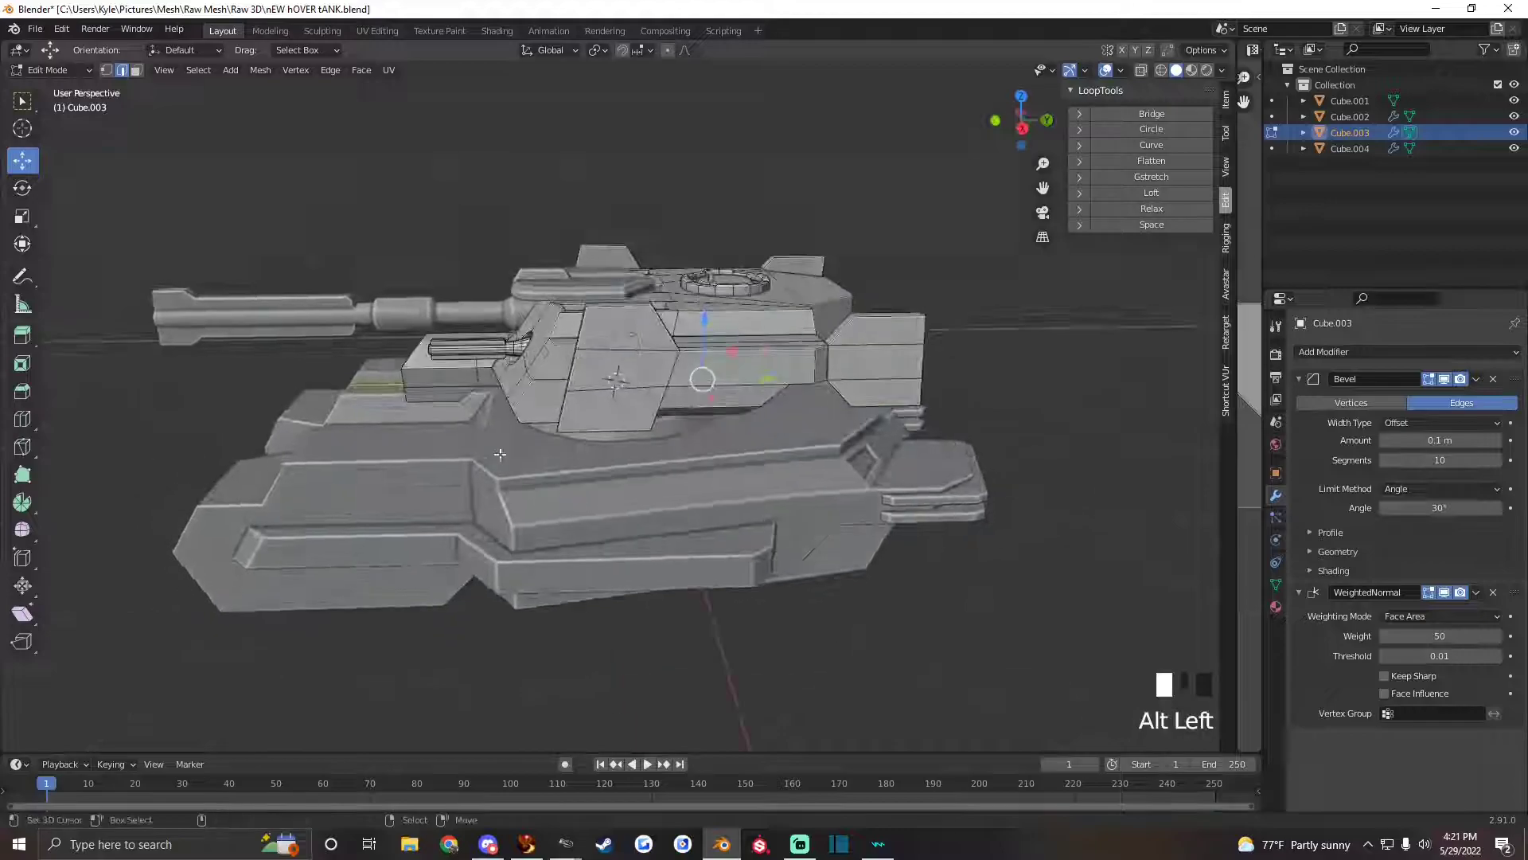
{"action": "key", "text": "Tab"}
{"action": "right_click", "coordinate": [565, 341]}
{"action": "scroll", "coordinate": [556, 374], "scroll_direction": "down", "scroll_amount": 1}
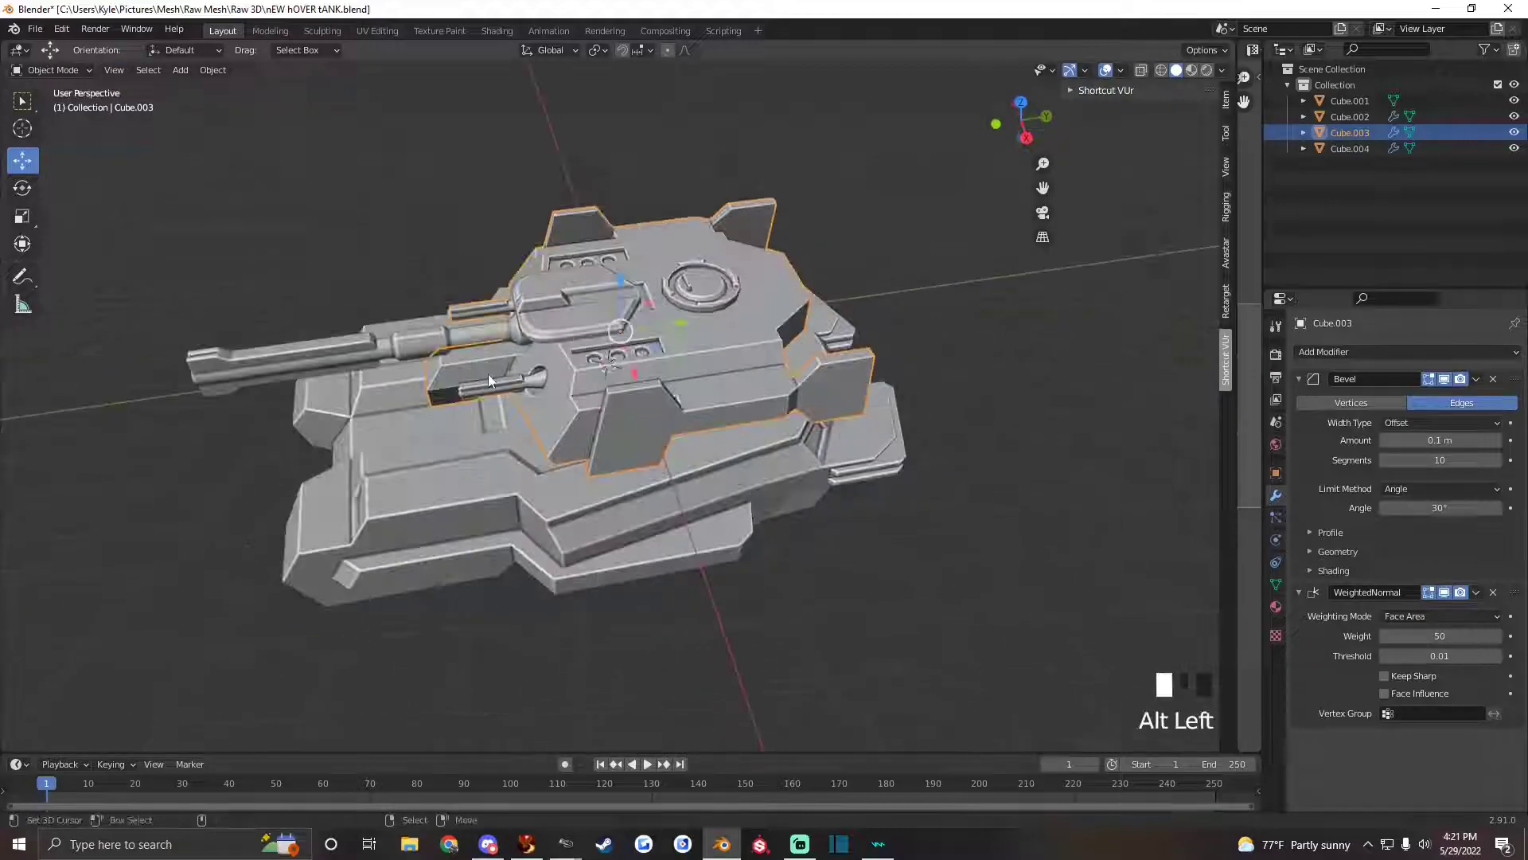
{"action": "left_click_drag", "start_coordinate": [489, 374], "coordinate": [878, 422], "text": "alt"}
{"action": "key", "text": "Tab"}
{"action": "left_click_drag", "start_coordinate": [713, 466], "coordinate": [683, 516], "text": "alt"}
{"action": "left_click_drag", "start_coordinate": [595, 482], "coordinate": [600, 485], "text": "alt"}
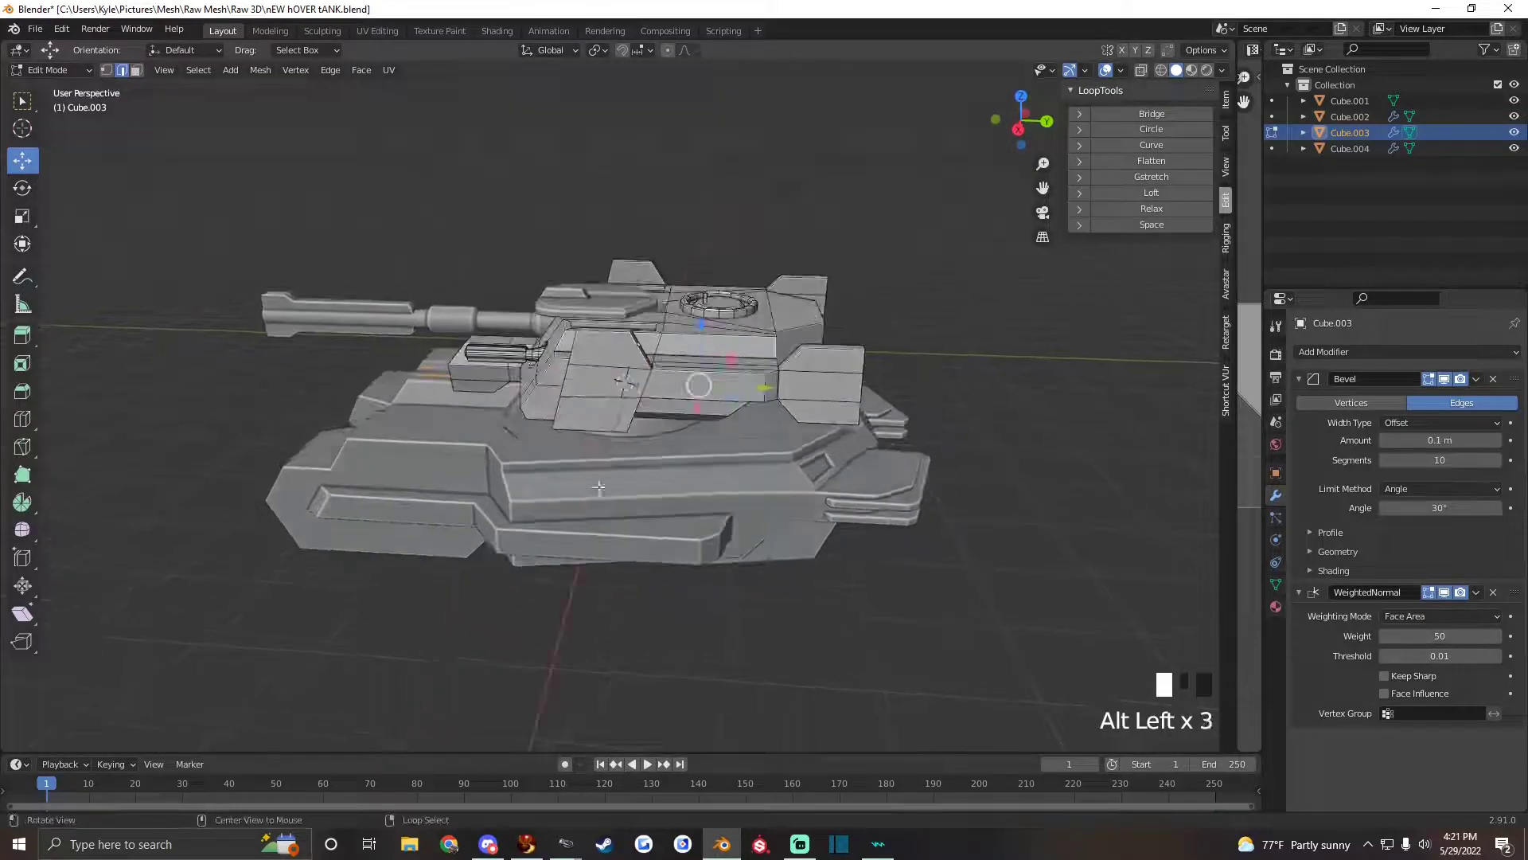
{"action": "left_click_drag", "start_coordinate": [445, 368], "coordinate": [450, 379], "text": "alt"}
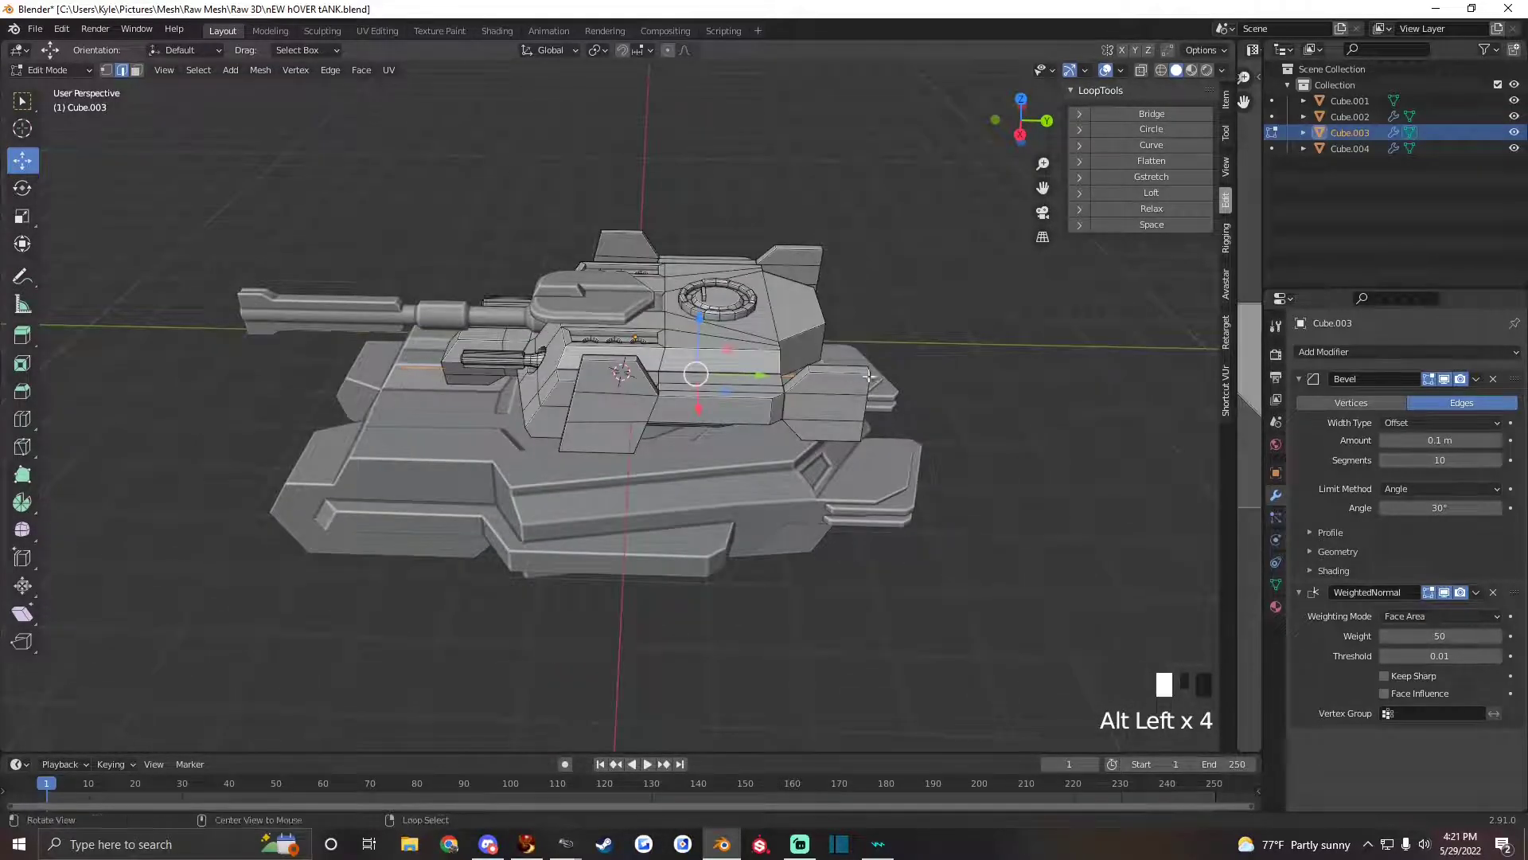
{"action": "left_click_drag", "start_coordinate": [868, 377], "coordinate": [869, 425], "text": "alt"}
{"action": "left_click_drag", "start_coordinate": [440, 307], "coordinate": [485, 317], "text": "alt"}
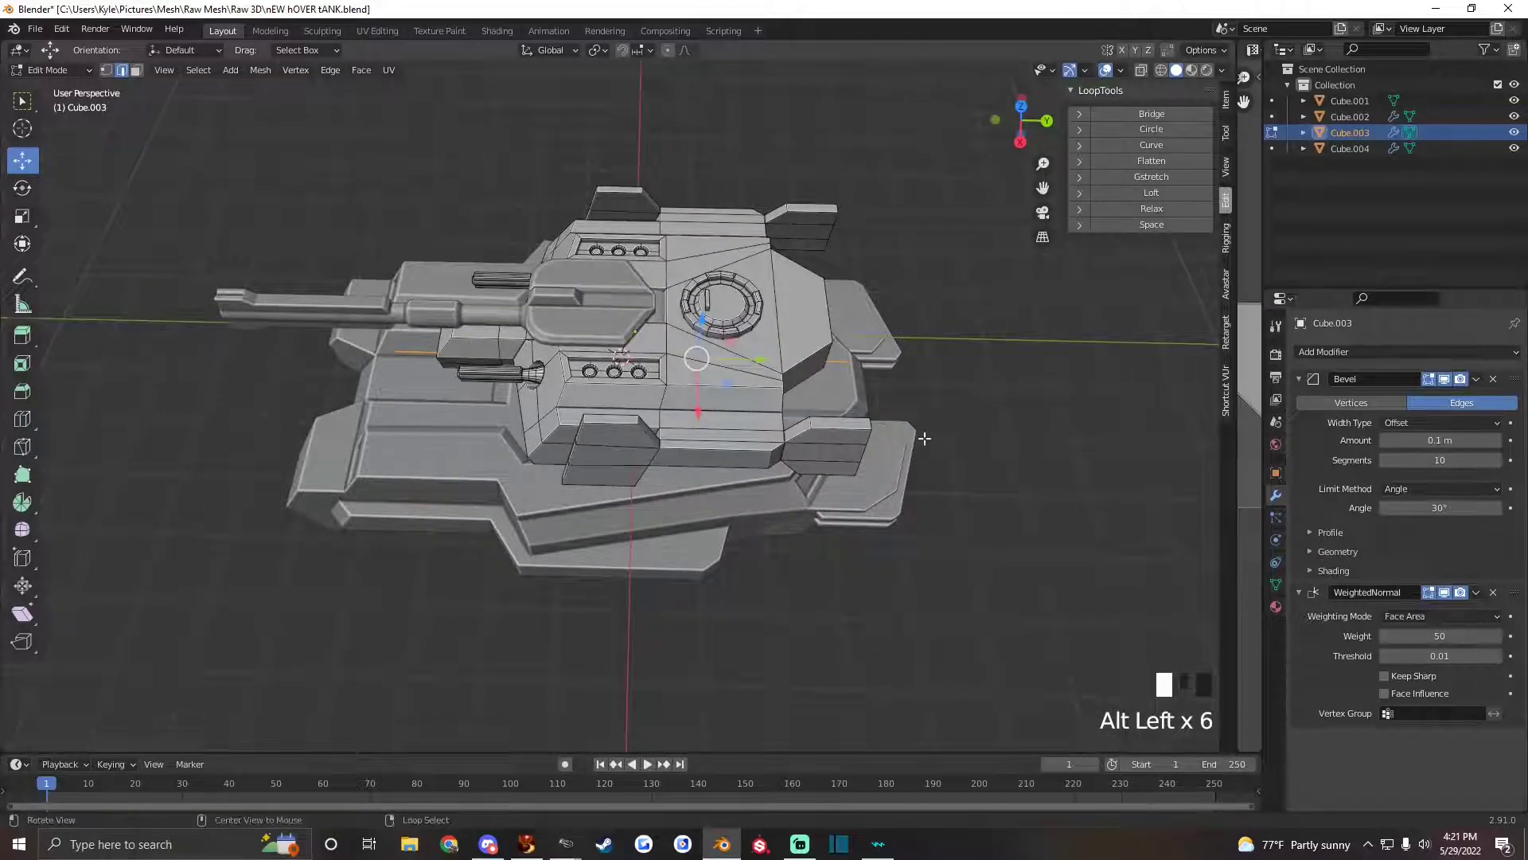
{"action": "left_click_drag", "start_coordinate": [924, 438], "coordinate": [870, 367], "text": "alt"}
{"action": "key", "text": "Tab"}
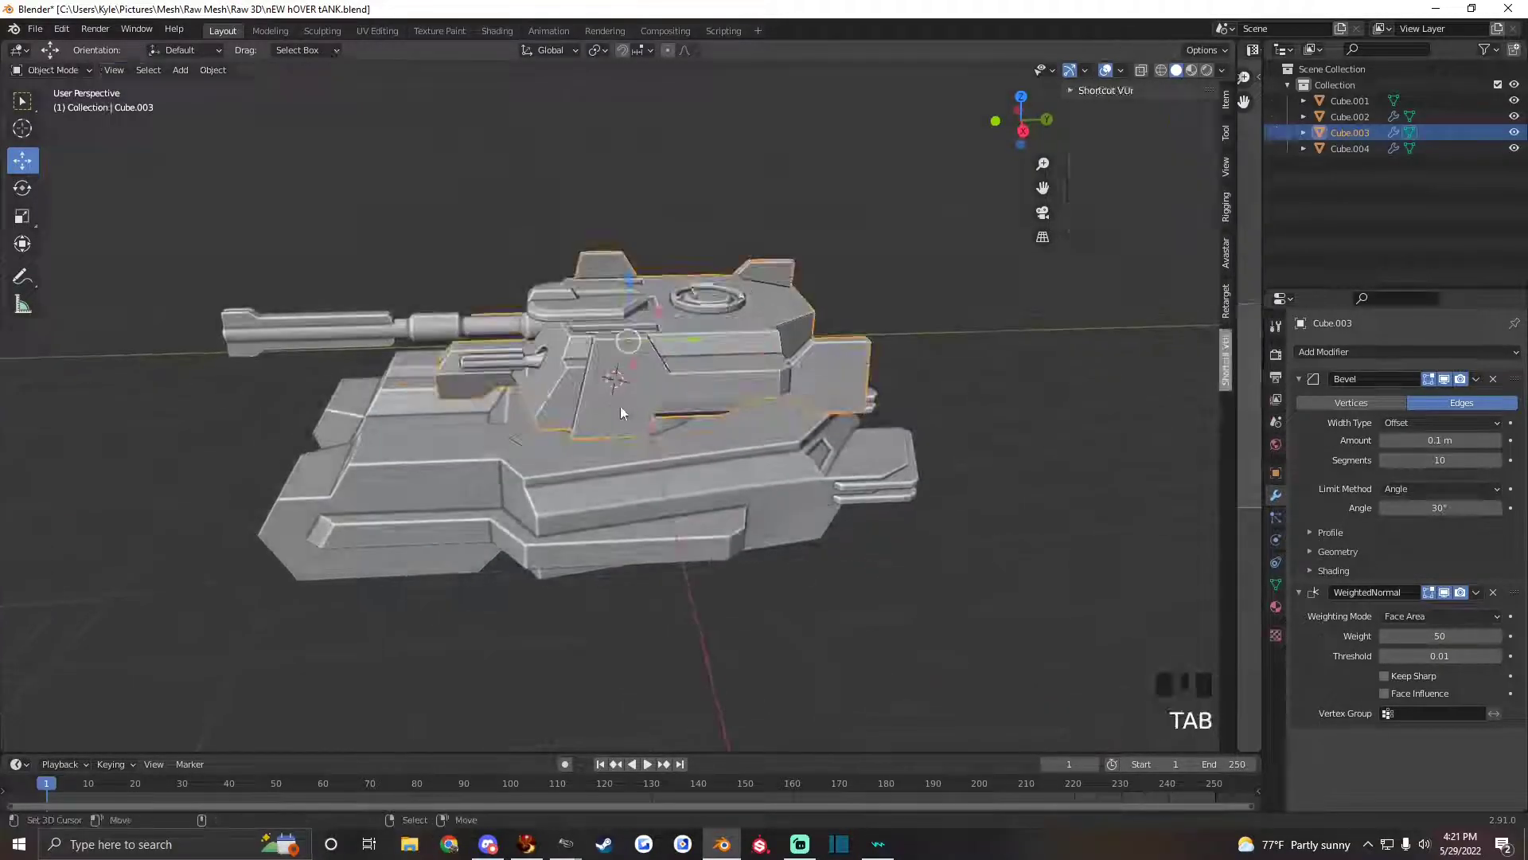
Try rotating the turret object about the global Z axis, and undo the rotation.
{"action": "right_click", "coordinate": [564, 396]}
{"action": "left_click_drag", "start_coordinate": [564, 396], "coordinate": [603, 493], "text": "alt"}
{"action": "scroll", "coordinate": [581, 405], "scroll_direction": "down", "scroll_amount": 2}
{"action": "key", "text": "r"}
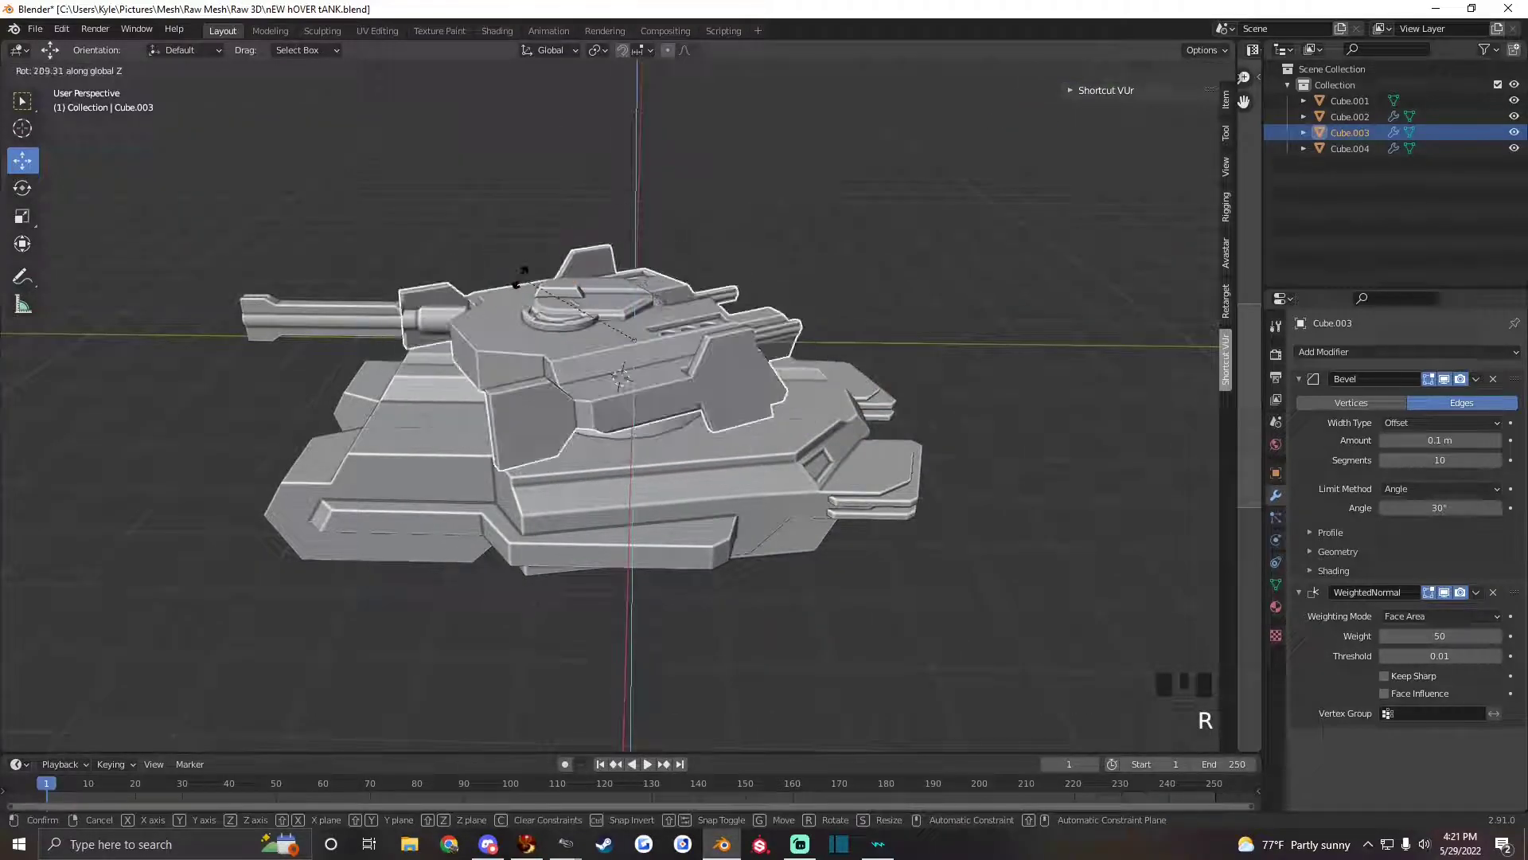
{"action": "left_click", "coordinate": [815, 259]}
{"action": "left_click_drag", "start_coordinate": [816, 260], "coordinate": [821, 256], "text": "alt"}
{"action": "key", "text": "ctrl+z"}
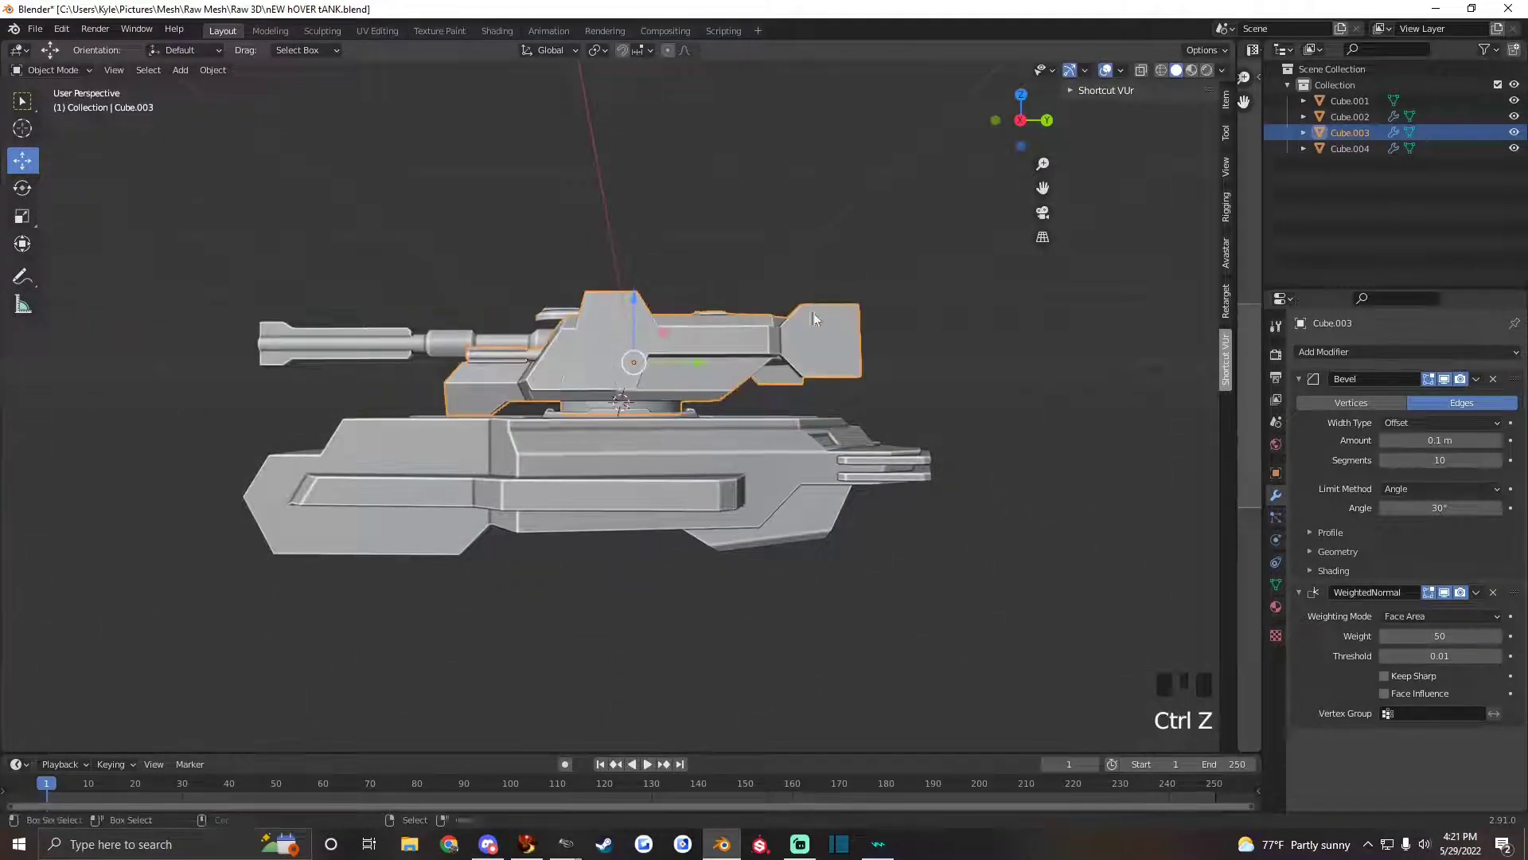
Select the main gun object on top of the turret in object mode.
{"action": "scroll", "coordinate": [719, 377], "scroll_direction": "up", "scroll_amount": 3}
{"action": "left_click_drag", "start_coordinate": [482, 336], "coordinate": [537, 432], "text": "alt"}
{"action": "scroll", "coordinate": [476, 376], "scroll_direction": "down", "scroll_amount": 3}
{"action": "scroll", "coordinate": [502, 395], "scroll_direction": "up", "scroll_amount": 2}
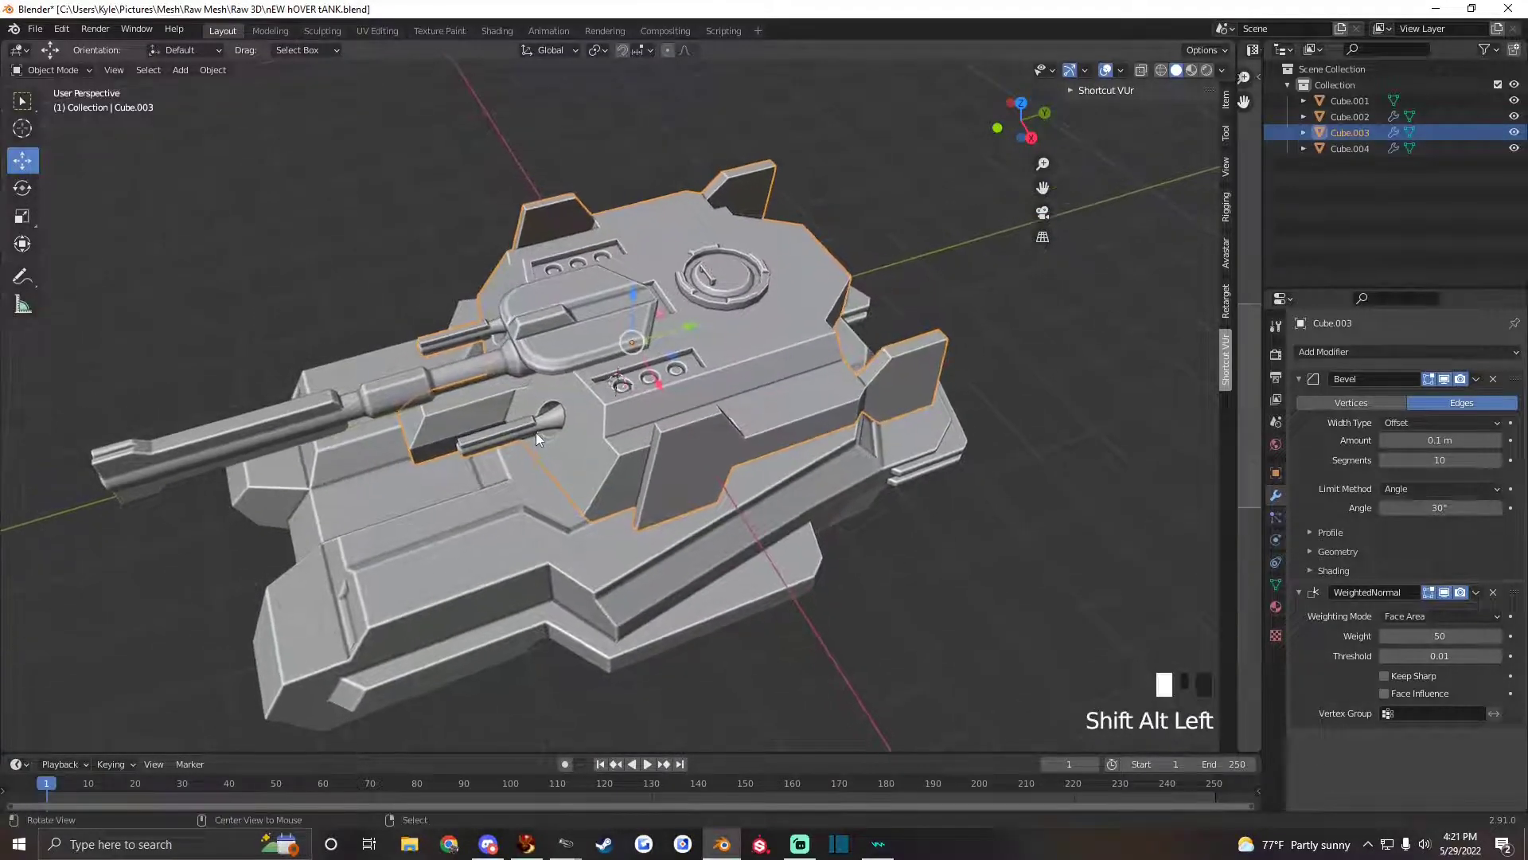
{"action": "scroll", "coordinate": [525, 406], "scroll_direction": "up", "scroll_amount": 2}
{"action": "key", "text": "Tab"}
{"action": "key", "text": "Tab"}
{"action": "right_click", "coordinate": [532, 257]}
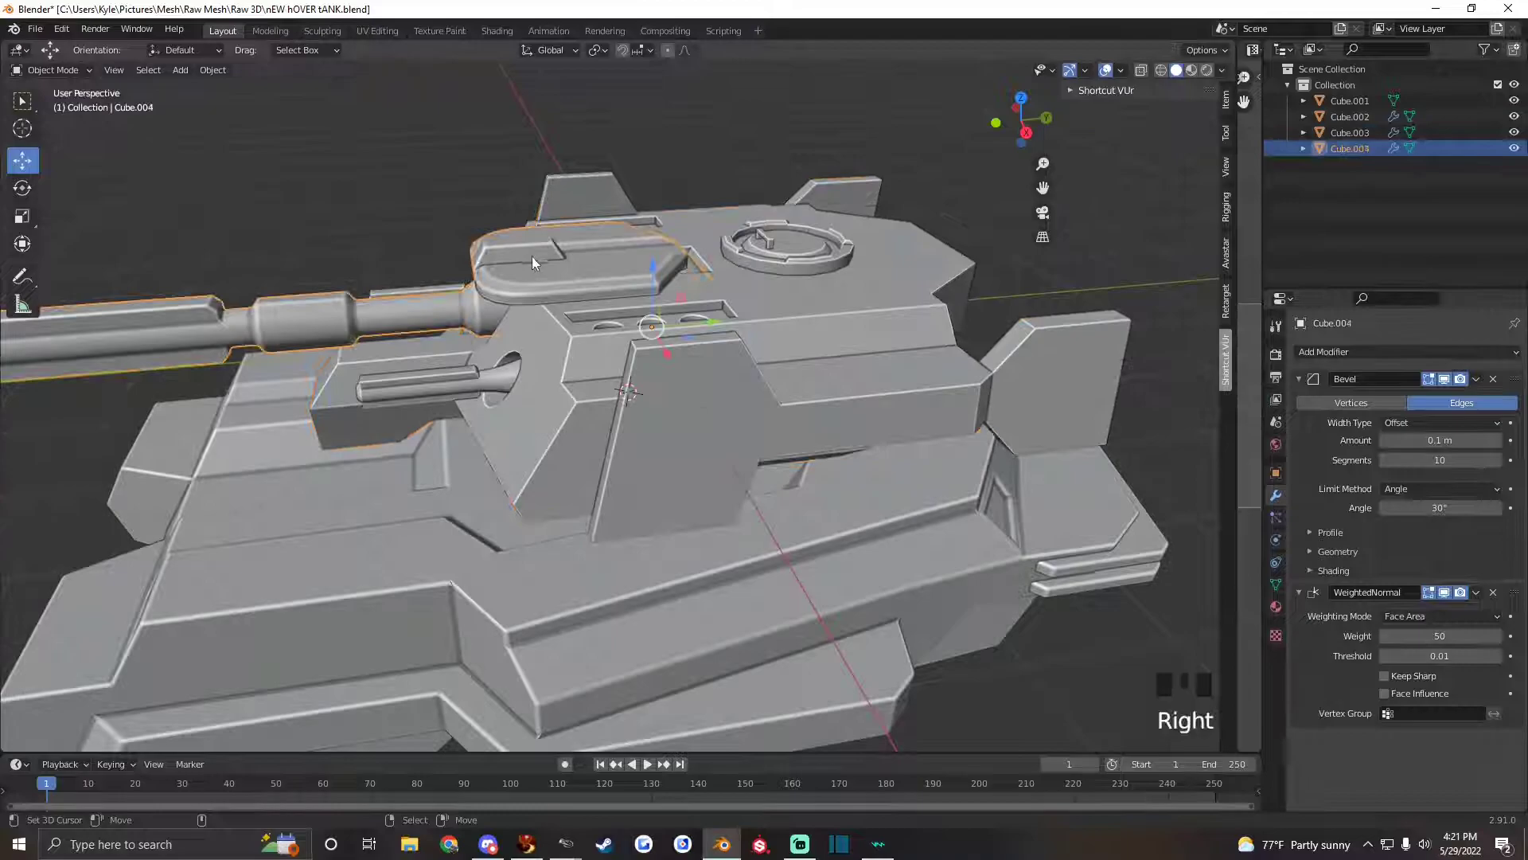
{"action": "scroll", "coordinate": [532, 257], "scroll_direction": "down", "scroll_amount": 2}
{"action": "left_click_drag", "start_coordinate": [531, 257], "coordinate": [710, 327], "text": "alt"}
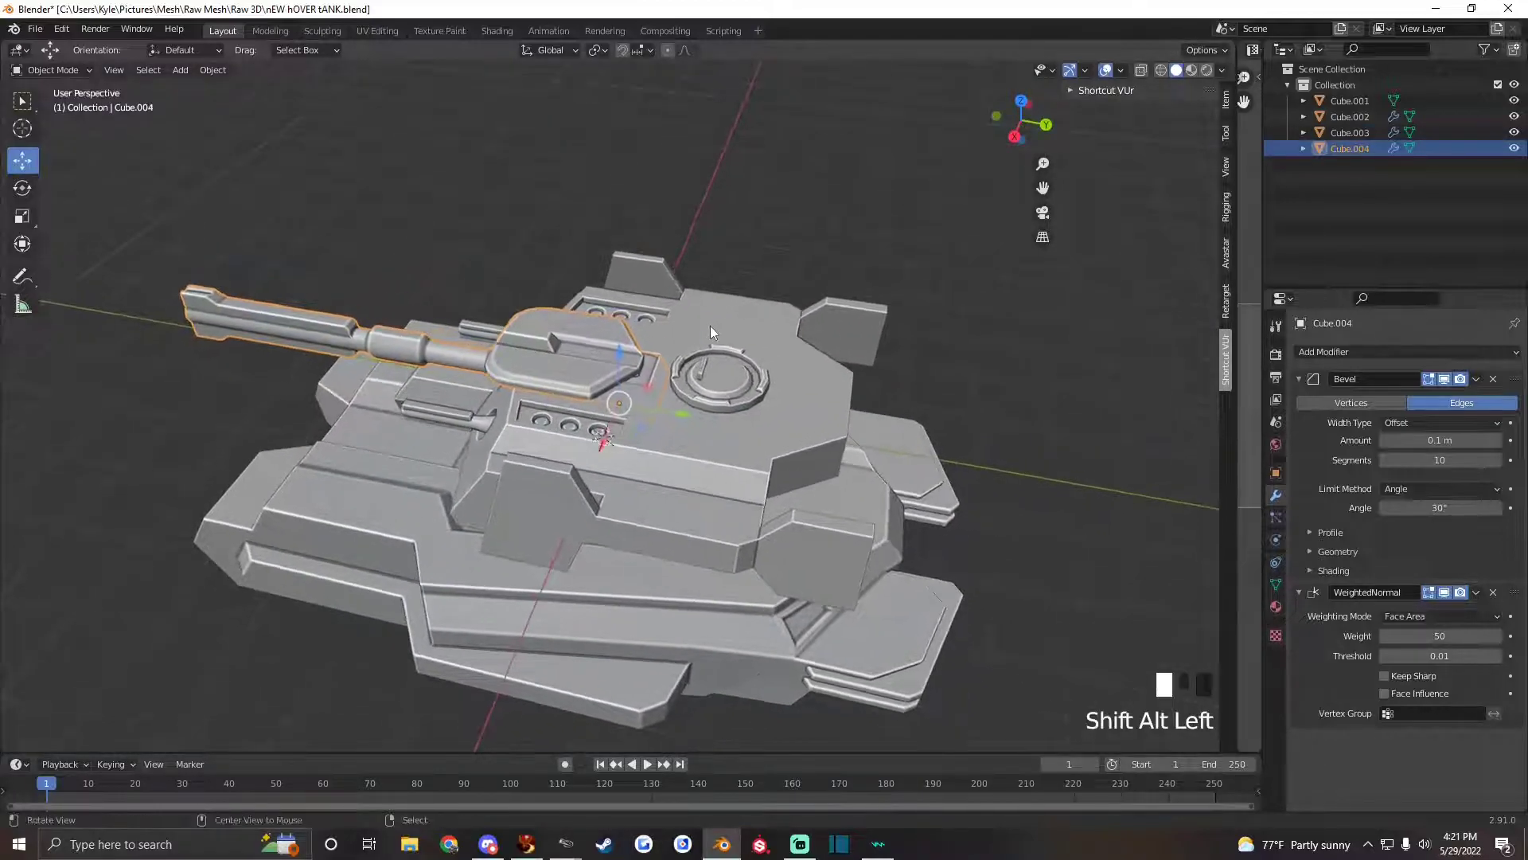
{"action": "mouse_move", "coordinate": [538, 329]}
{"action": "left_mouse_down", "text": "alt"}
{"action": "mouse_move", "coordinate": [529, 242]}
{"action": "mouse_move", "coordinate": [523, 334]}
{"action": "left_mouse_up", "text": "alt"}
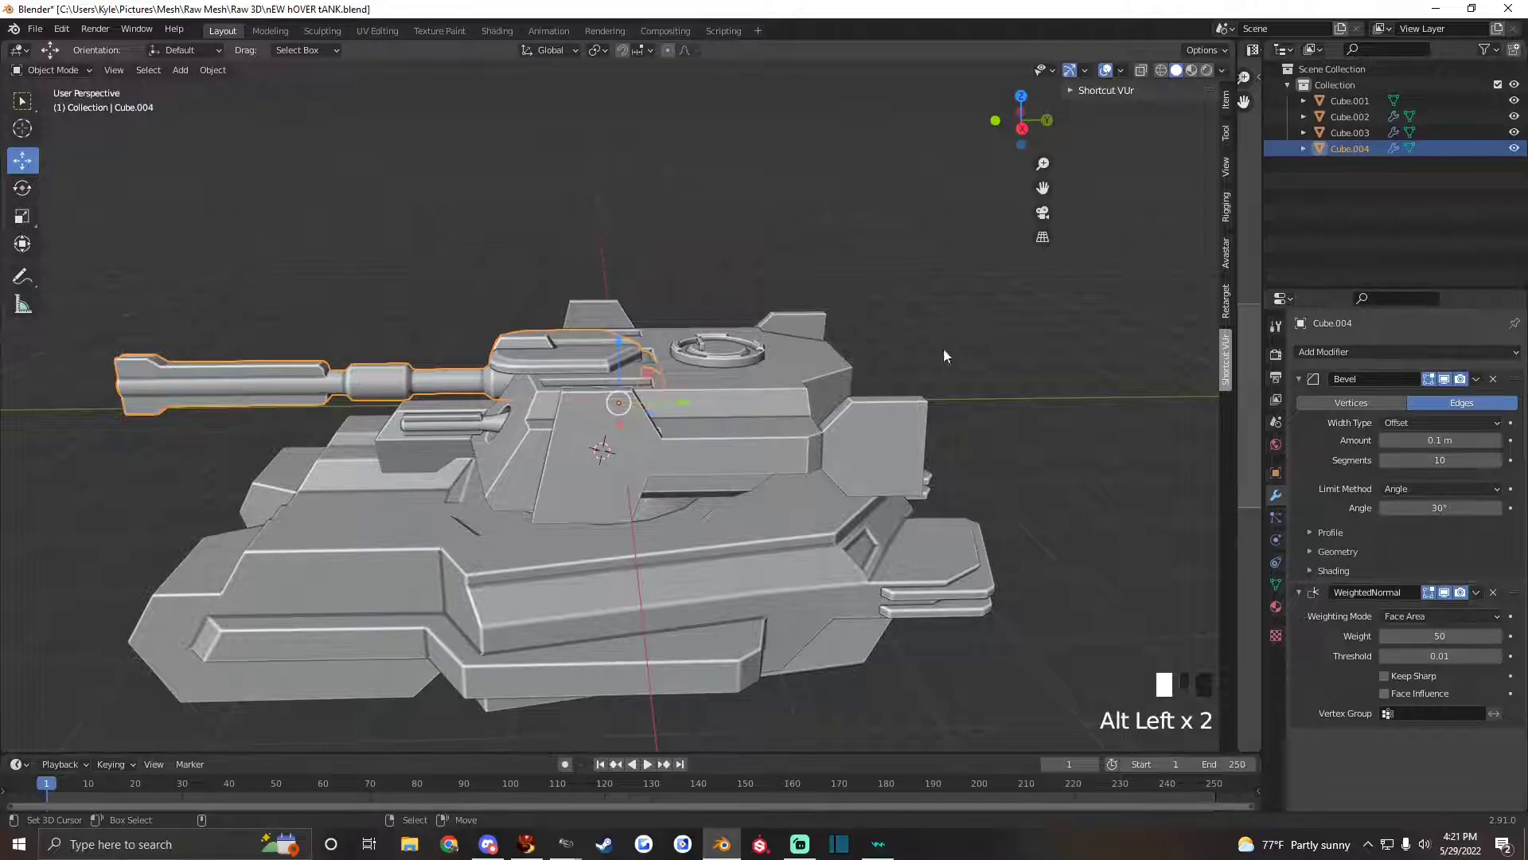
Hide the turret object Cube.003 and the hull object Cube.002 to isolate the main gun.
{"action": "scroll", "coordinate": [944, 350], "scroll_direction": "down", "scroll_amount": 1}
{"action": "left_click_drag", "start_coordinate": [944, 350], "coordinate": [482, 358], "text": "alt"}
{"action": "scroll", "coordinate": [482, 359], "scroll_direction": "up", "scroll_amount": 3}
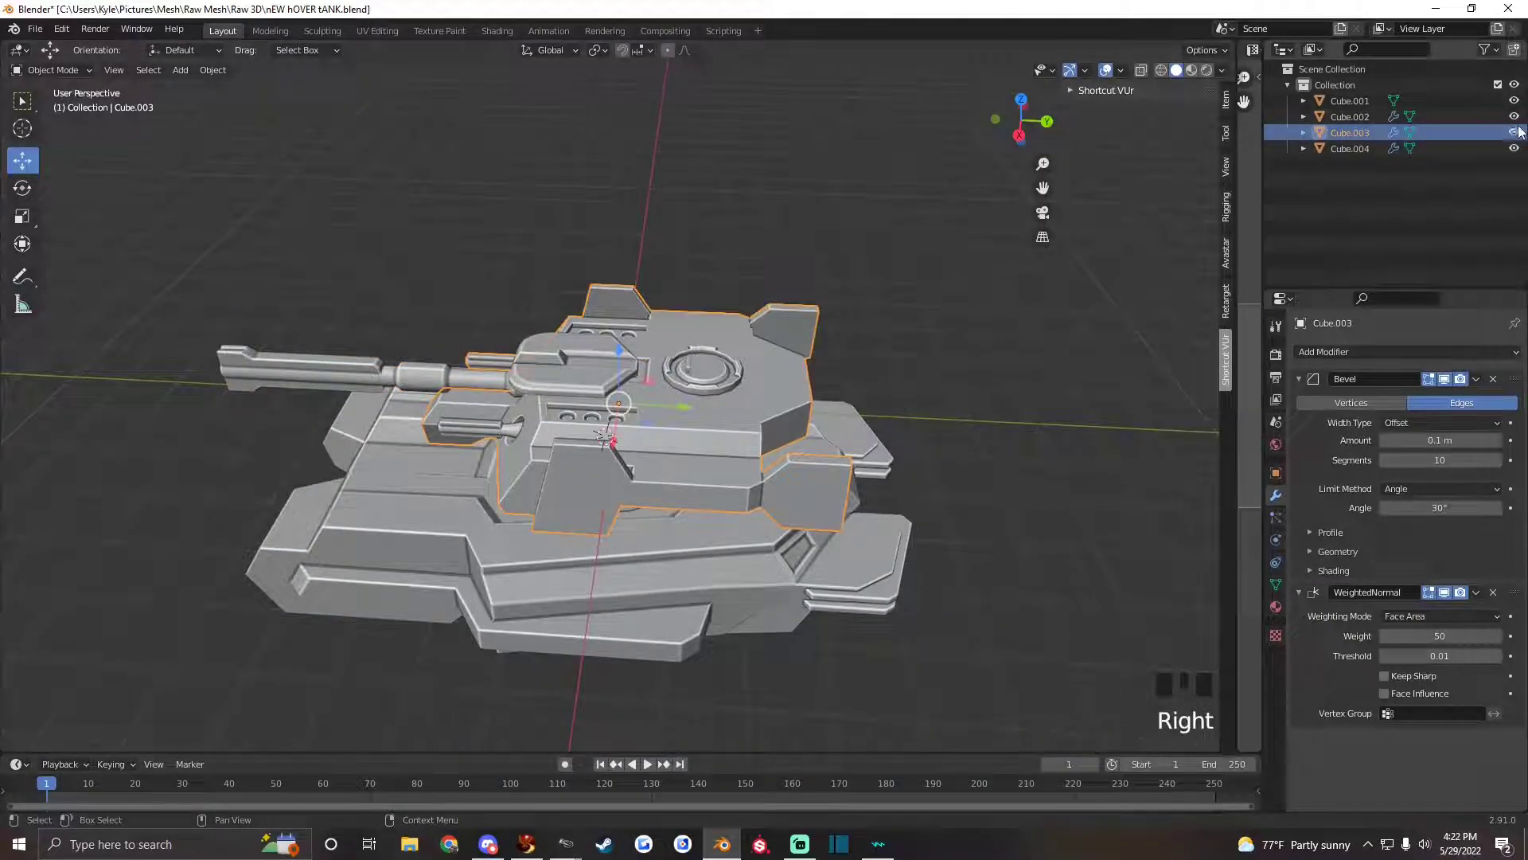
{"action": "left_click", "coordinate": [739, 475]}
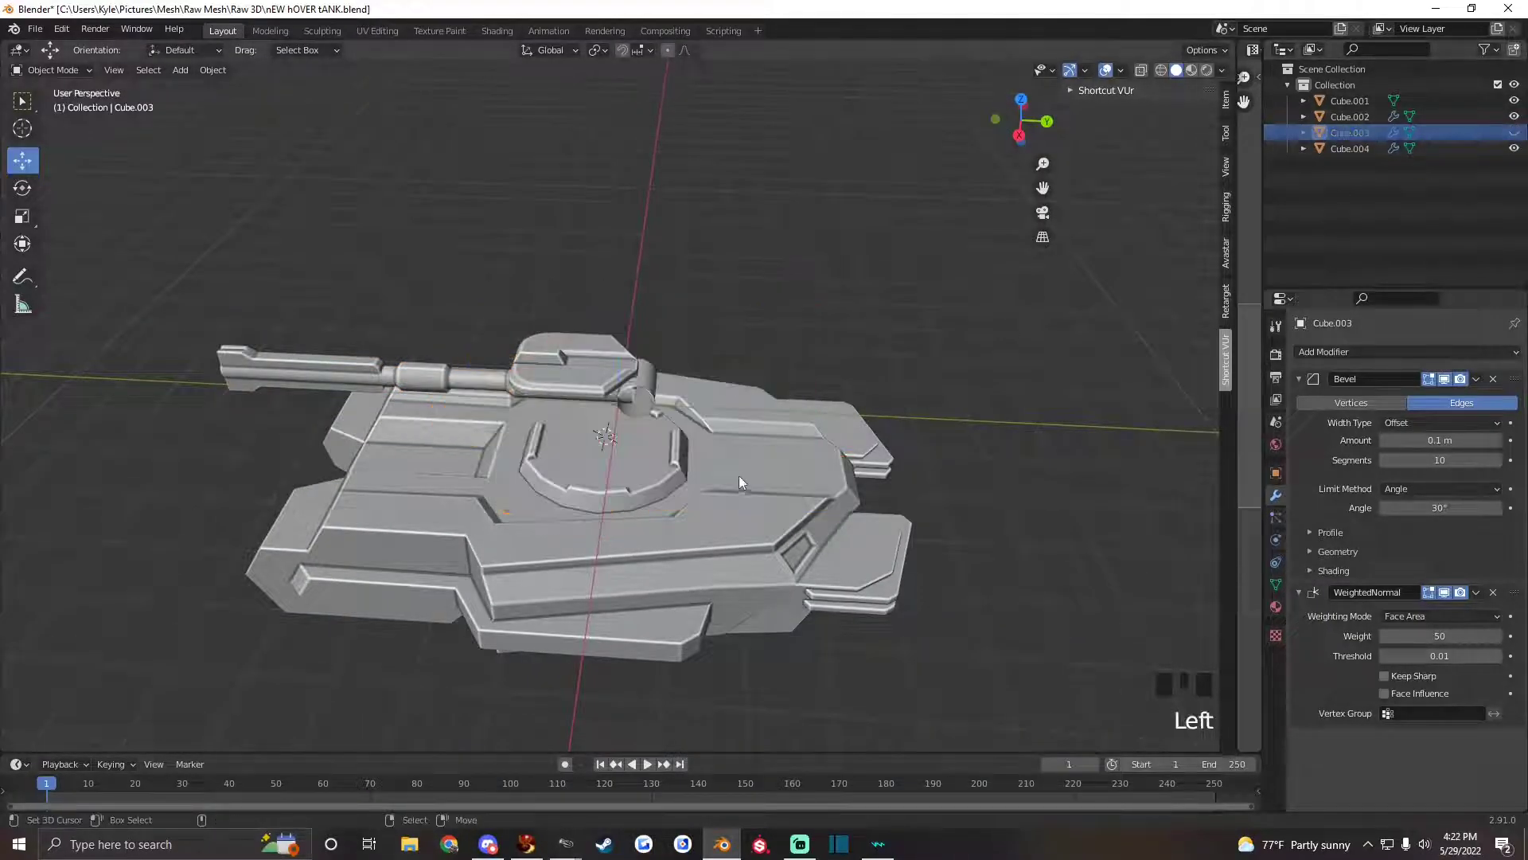
{"action": "right_click", "coordinate": [739, 475]}
{"action": "left_click", "coordinate": [1513, 117]}
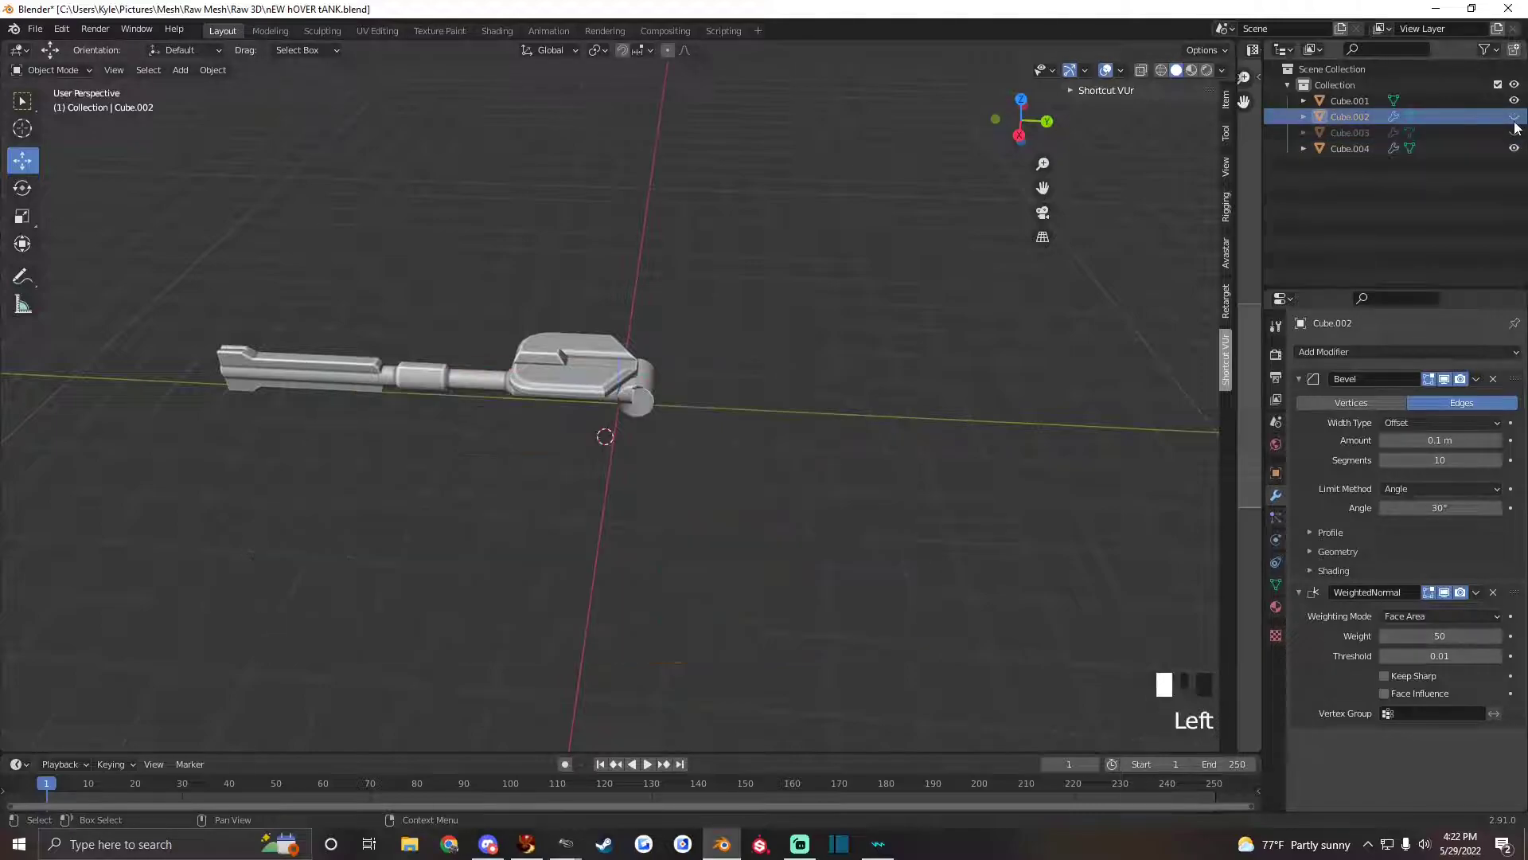
Enter edit mode on the main gun and select the ring of faces around its rear pivot cylinder in face select mode.
{"action": "left_click", "coordinate": [605, 357]}
{"action": "scroll", "coordinate": [711, 370], "scroll_direction": "up", "scroll_amount": 2}
{"action": "left_click_drag", "start_coordinate": [711, 370], "coordinate": [724, 294], "text": "alt"}
{"action": "scroll", "coordinate": [724, 295], "scroll_direction": "up", "scroll_amount": 2}
{"action": "key", "text": "Tab"}
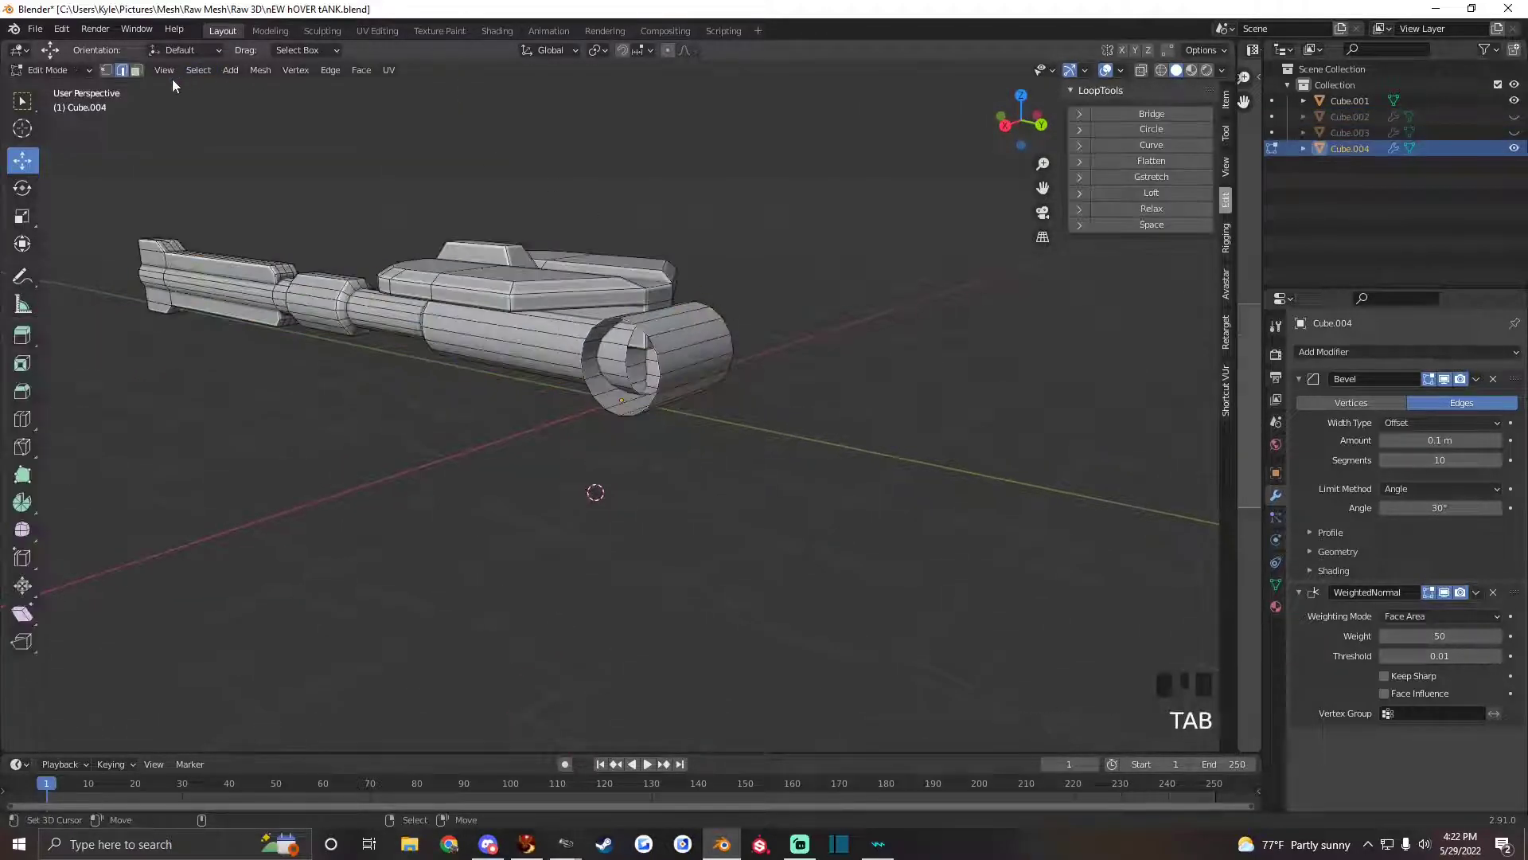
{"action": "left_click", "coordinate": [137, 70]}
{"action": "right_click", "coordinate": [693, 348]}
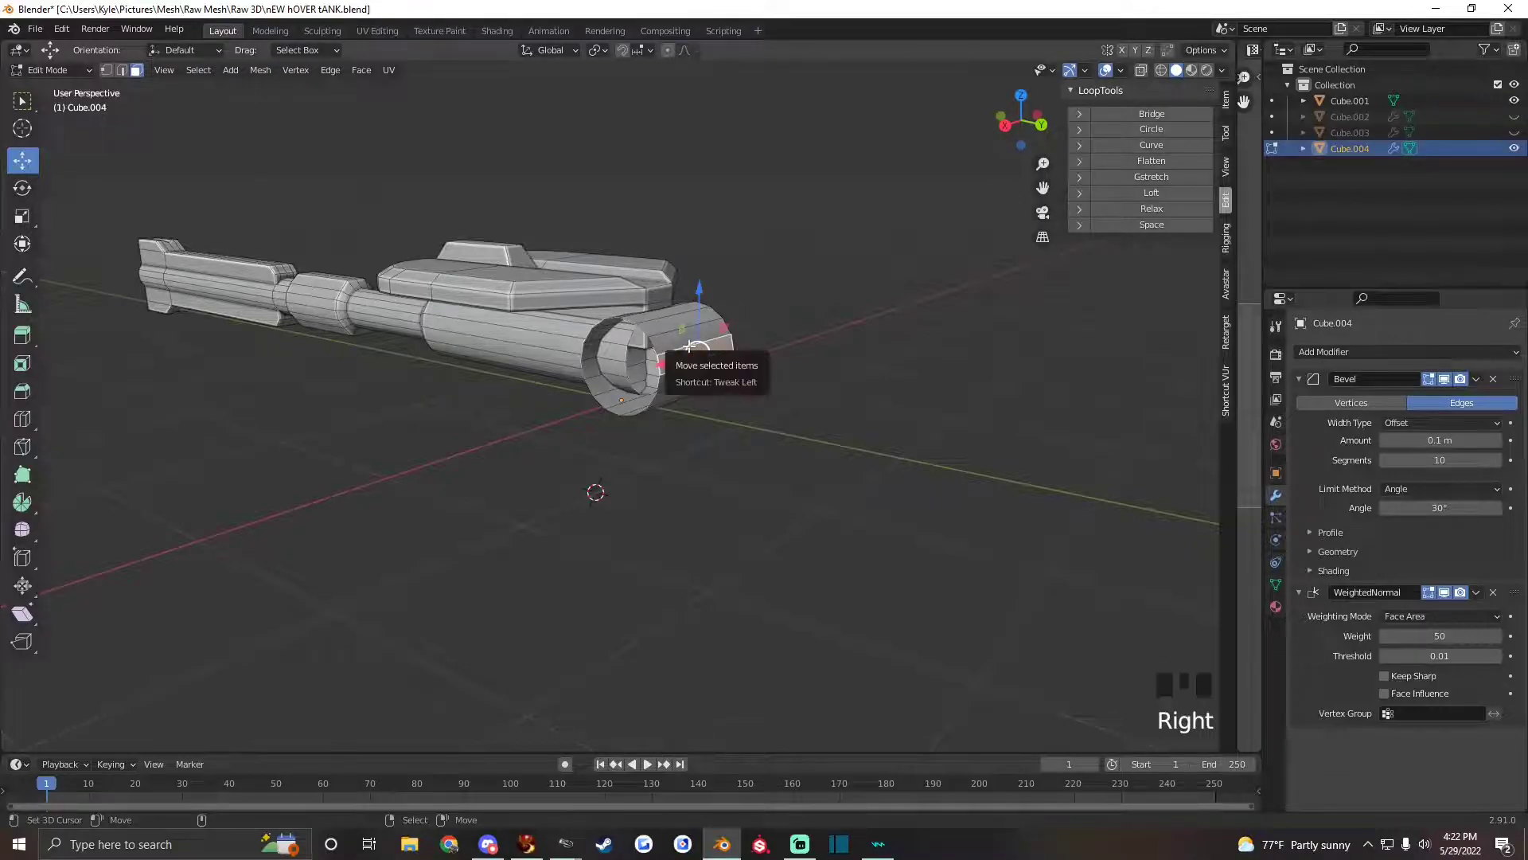
{"action": "right_click", "coordinate": [691, 347]}
{"action": "right_click", "coordinate": [689, 347], "text": "alt+shift"}
{"action": "left_click_drag", "start_coordinate": [799, 338], "coordinate": [728, 466], "text": "alt"}
{"action": "scroll", "coordinate": [684, 437], "scroll_direction": "up", "scroll_amount": 1}
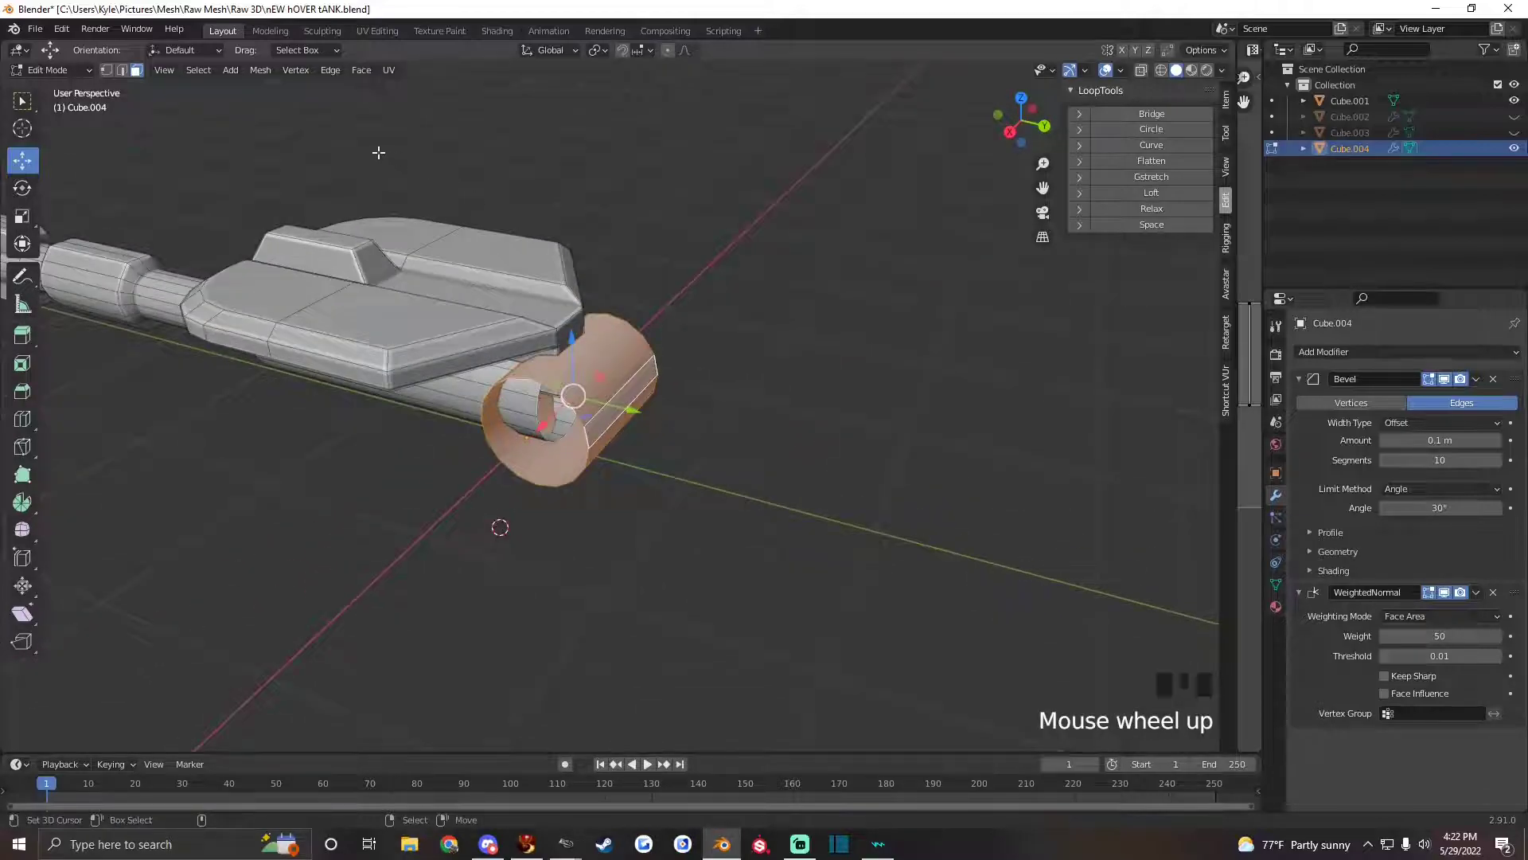
Try adding a plane to the gun mesh before relocating the 3D cursor, and undo it.
{"action": "left_click", "coordinate": [229, 71]}
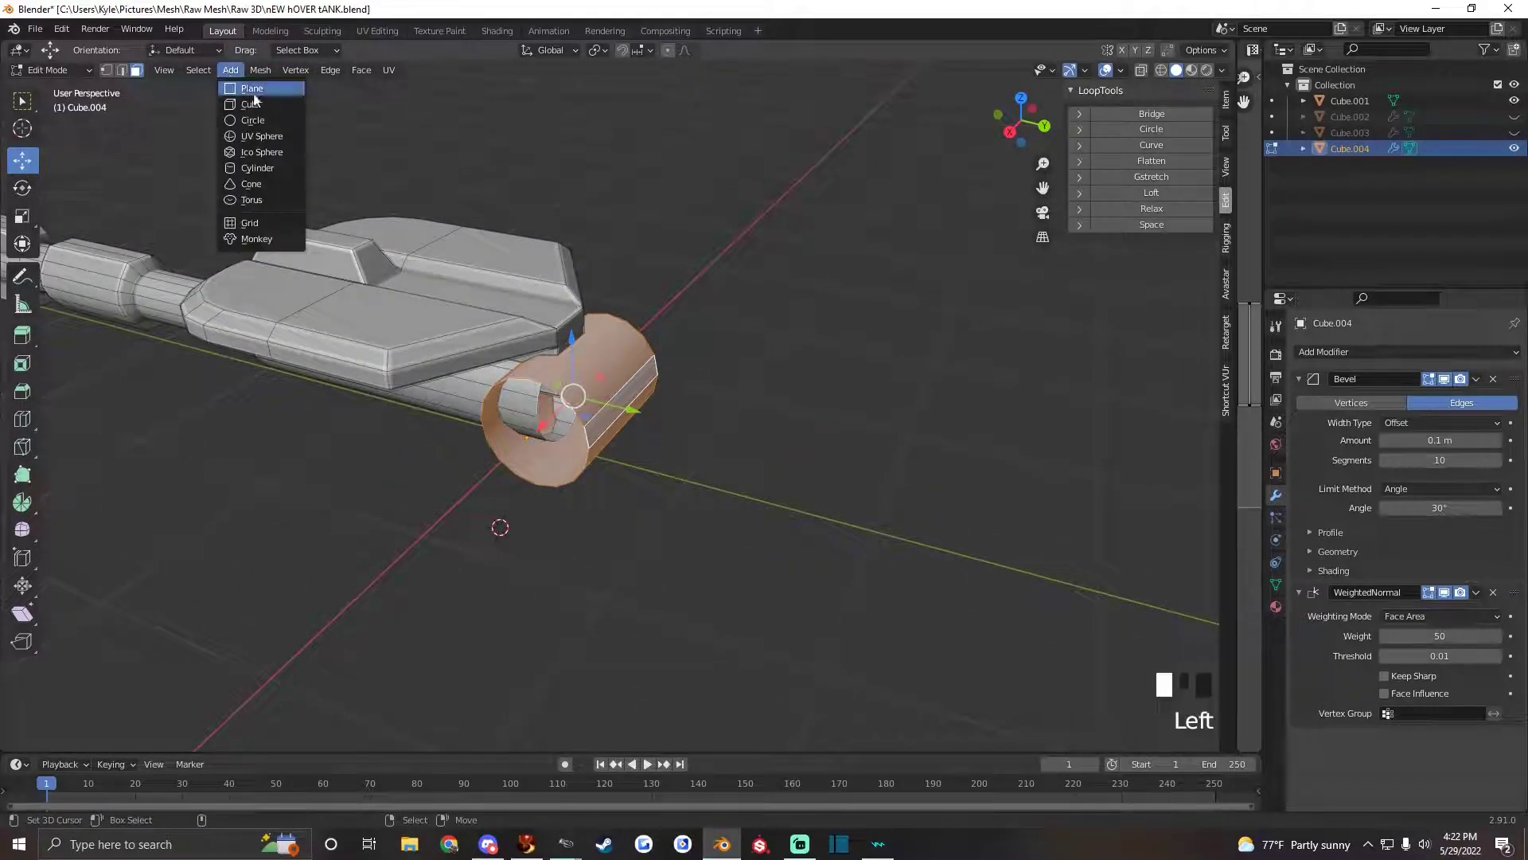
{"action": "left_click", "coordinate": [251, 89]}
{"action": "scroll", "coordinate": [764, 368], "scroll_direction": "down", "scroll_amount": 5}
{"action": "key", "text": "ctrl+z"}
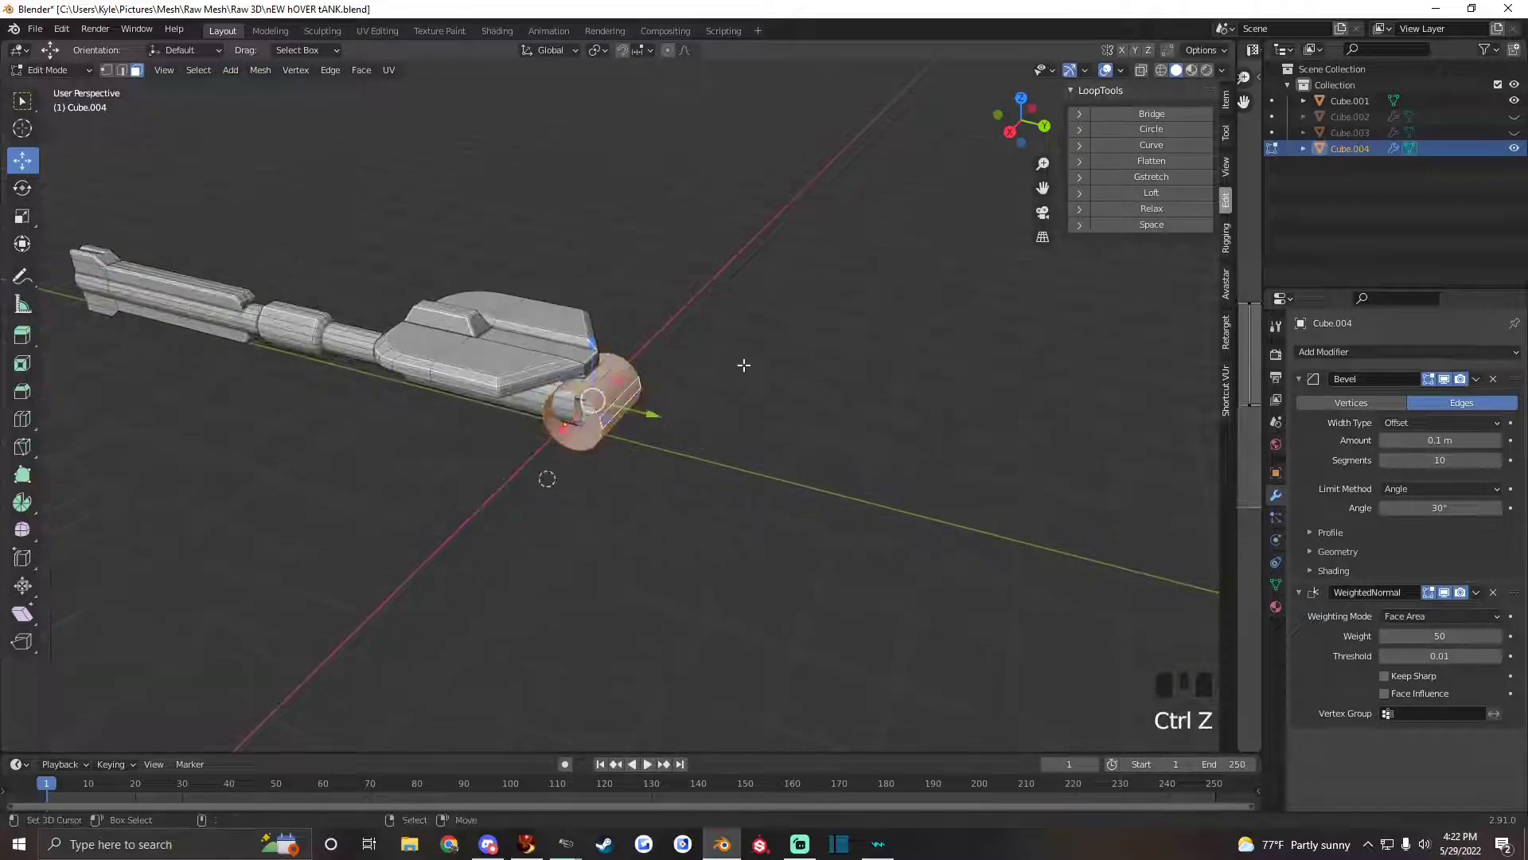
Snap the 3D cursor to the selected pivot cylinder faces and add a 2 m plane there.
{"action": "key", "text": "shift+s"}
{"action": "left_click", "coordinate": [742, 457]}
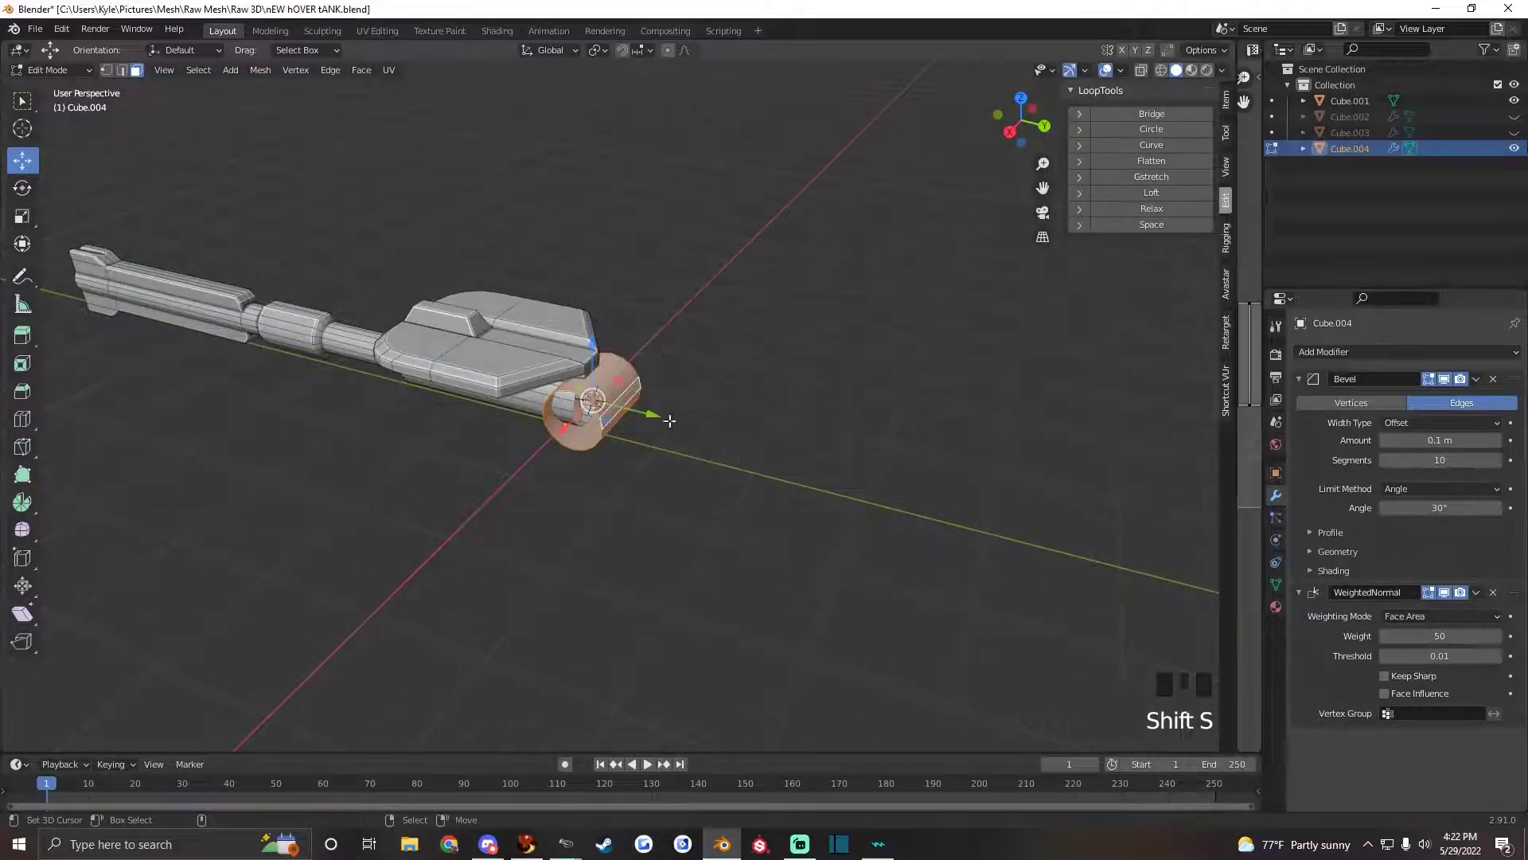
{"action": "scroll", "coordinate": [667, 418], "scroll_direction": "up", "scroll_amount": 2}
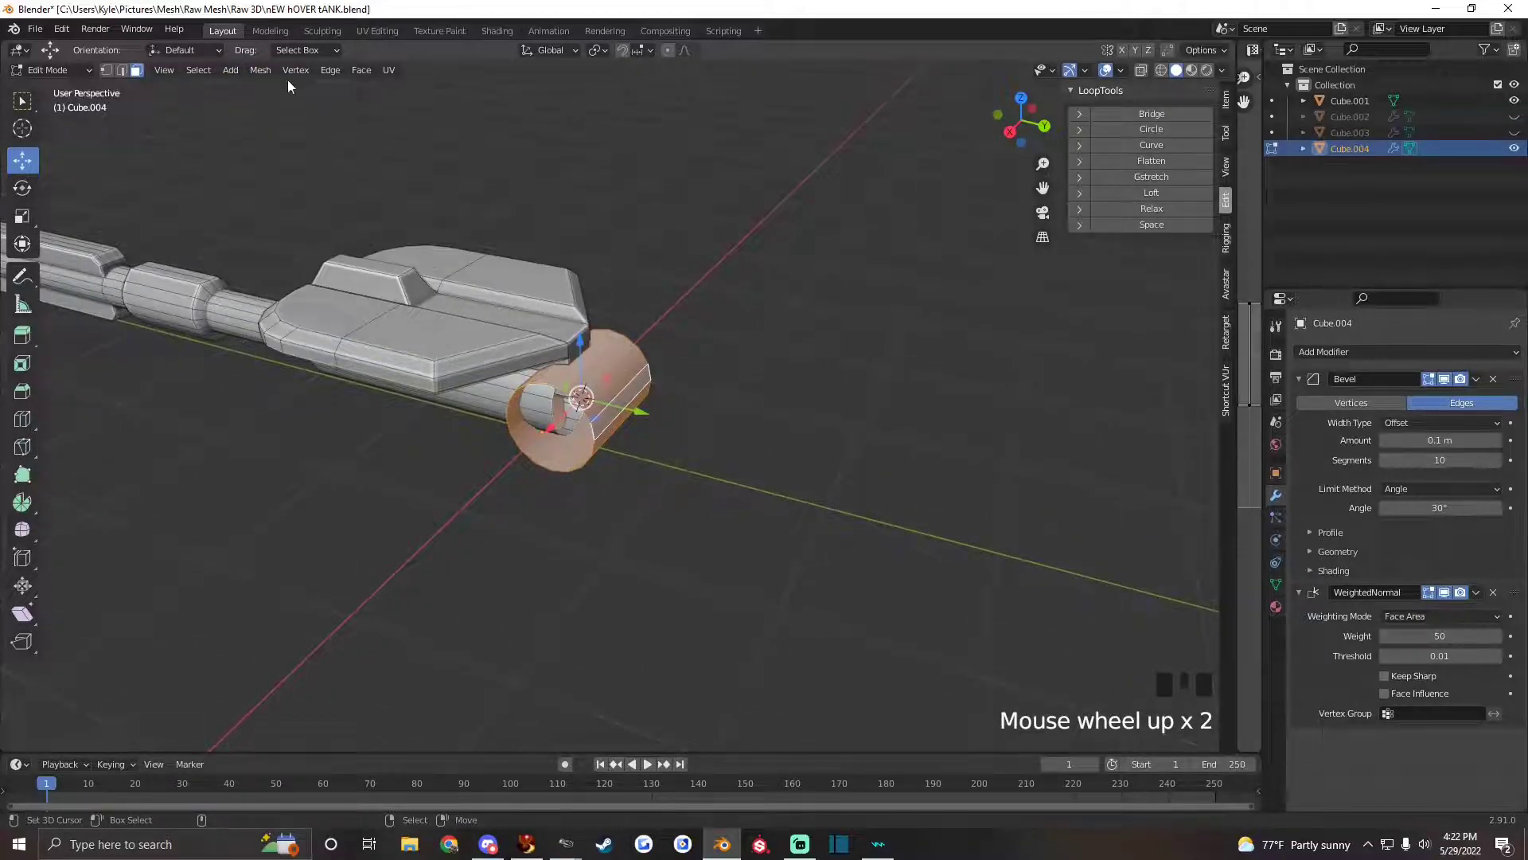
{"action": "left_click", "coordinate": [230, 70]}
{"action": "left_click", "coordinate": [255, 89]}
{"action": "scroll", "coordinate": [725, 358], "scroll_direction": "down", "scroll_amount": 4}
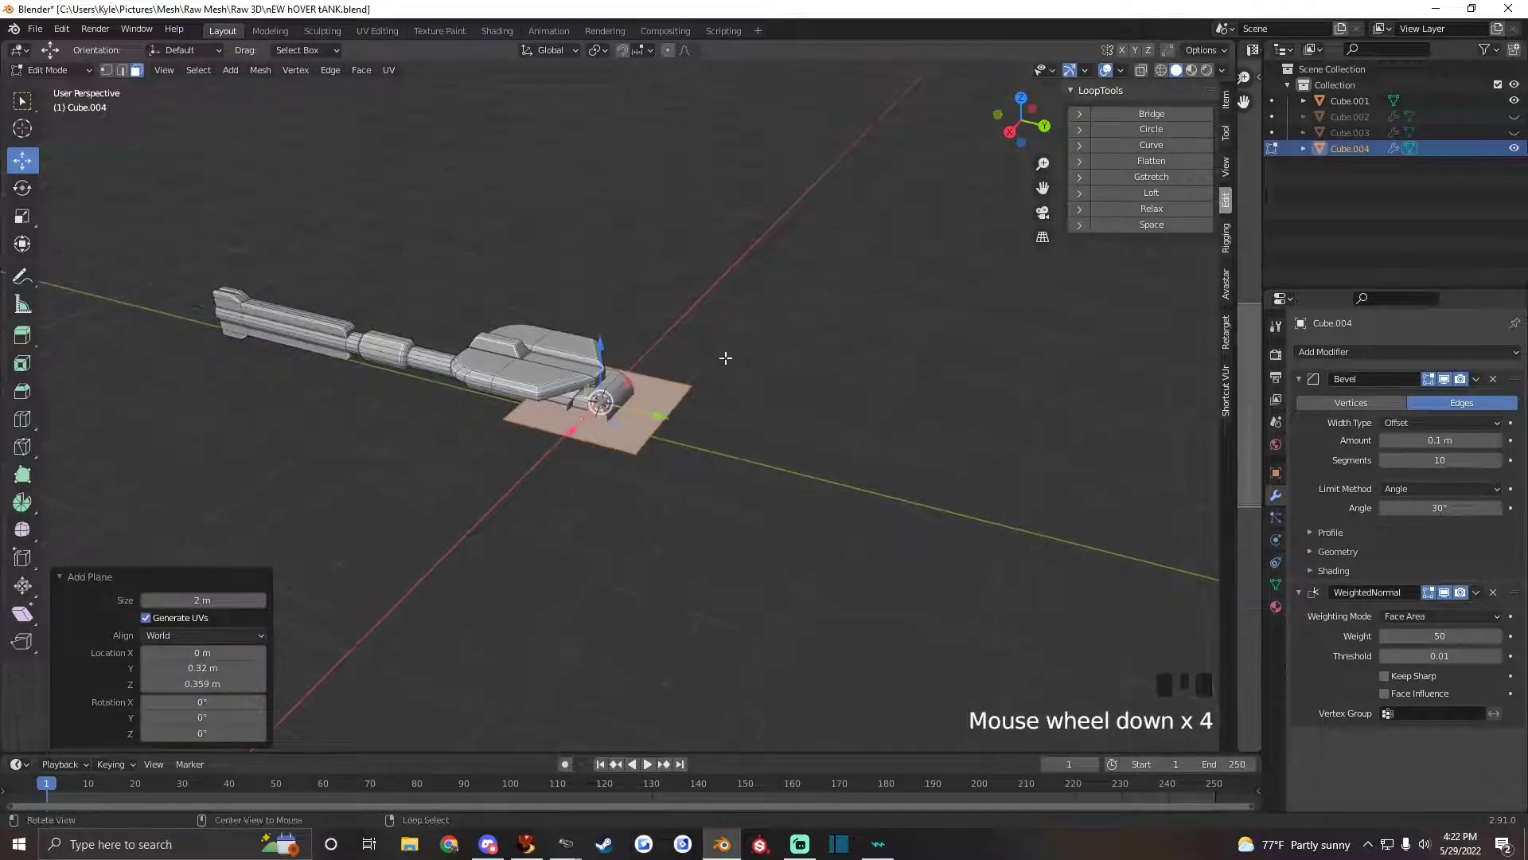
Scale the plane up uniformly in three passes by about 3.48, 1.99 and 1.08 so it reaches the gun's muzzle.
{"action": "scroll", "coordinate": [725, 358], "scroll_direction": "down", "scroll_amount": 3}
{"action": "key", "text": "s"}
{"action": "left_click", "coordinate": [867, 423]}
{"action": "key", "text": "s"}
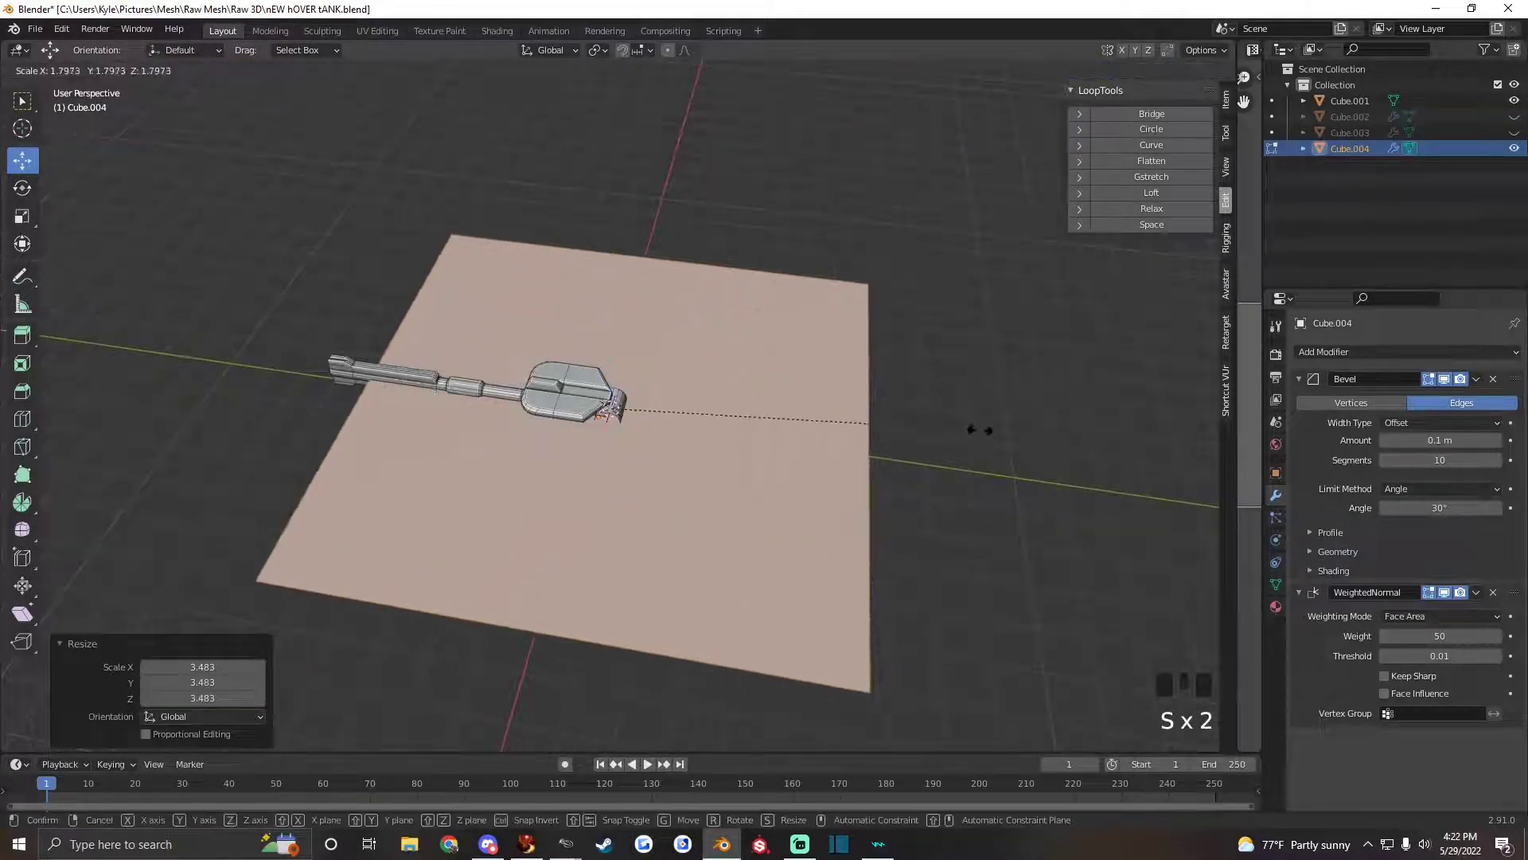
{"action": "left_click", "coordinate": [1018, 432]}
{"action": "left_click_drag", "start_coordinate": [698, 481], "coordinate": [828, 463], "text": "alt"}
{"action": "key", "text": "s"}
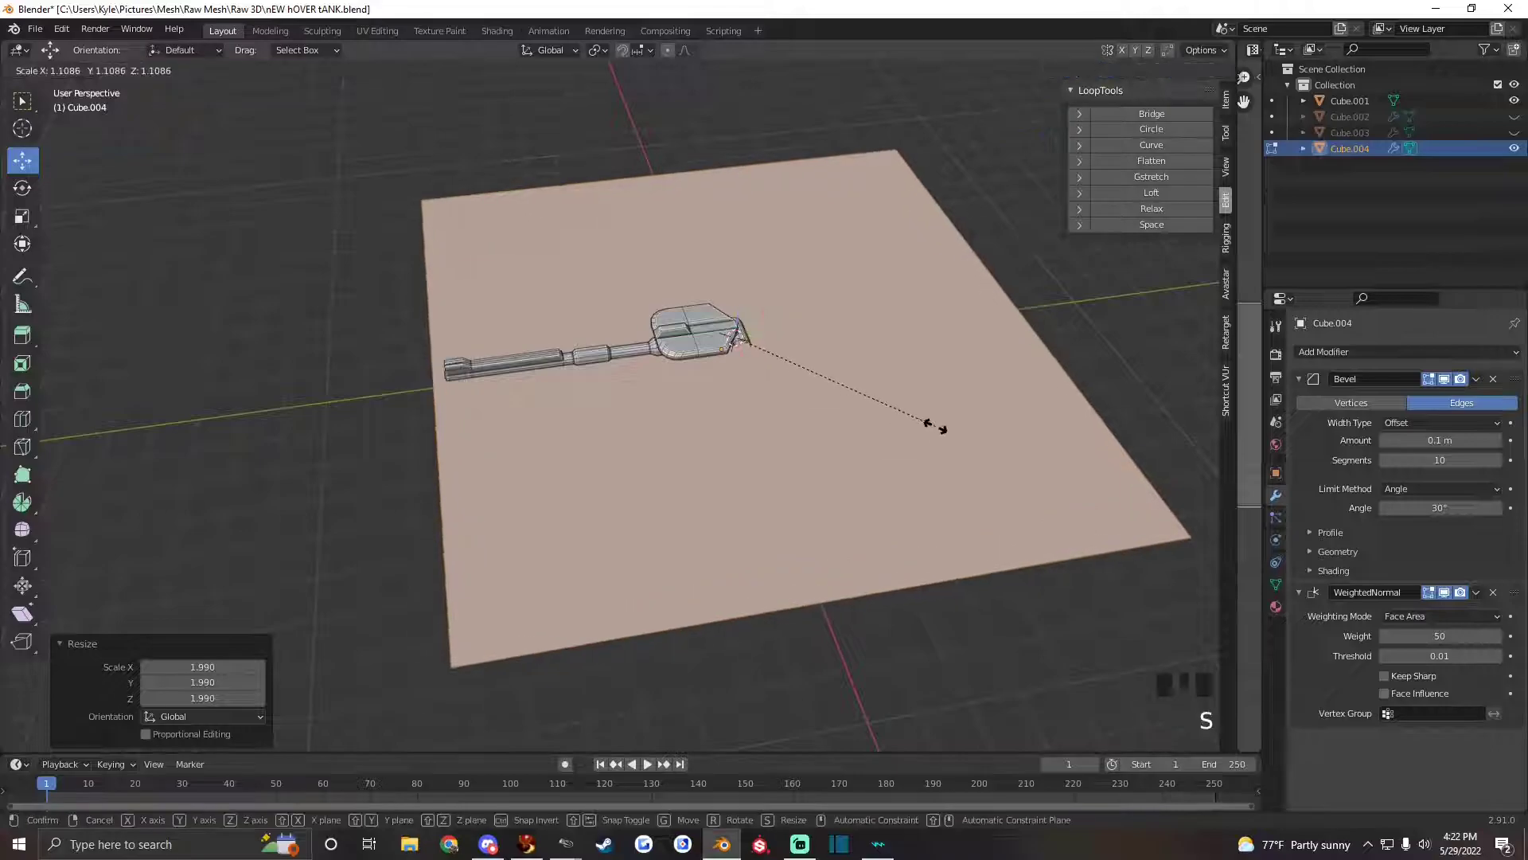
{"action": "left_click", "coordinate": [931, 427]}
Select the plane's edge at the muzzle end in edge select mode and collapse it by scaling to 0.
{"action": "left_click_drag", "start_coordinate": [931, 427], "coordinate": [448, 414], "text": "alt"}
{"action": "left_click_drag", "start_coordinate": [719, 417], "coordinate": [621, 311], "text": "alt"}
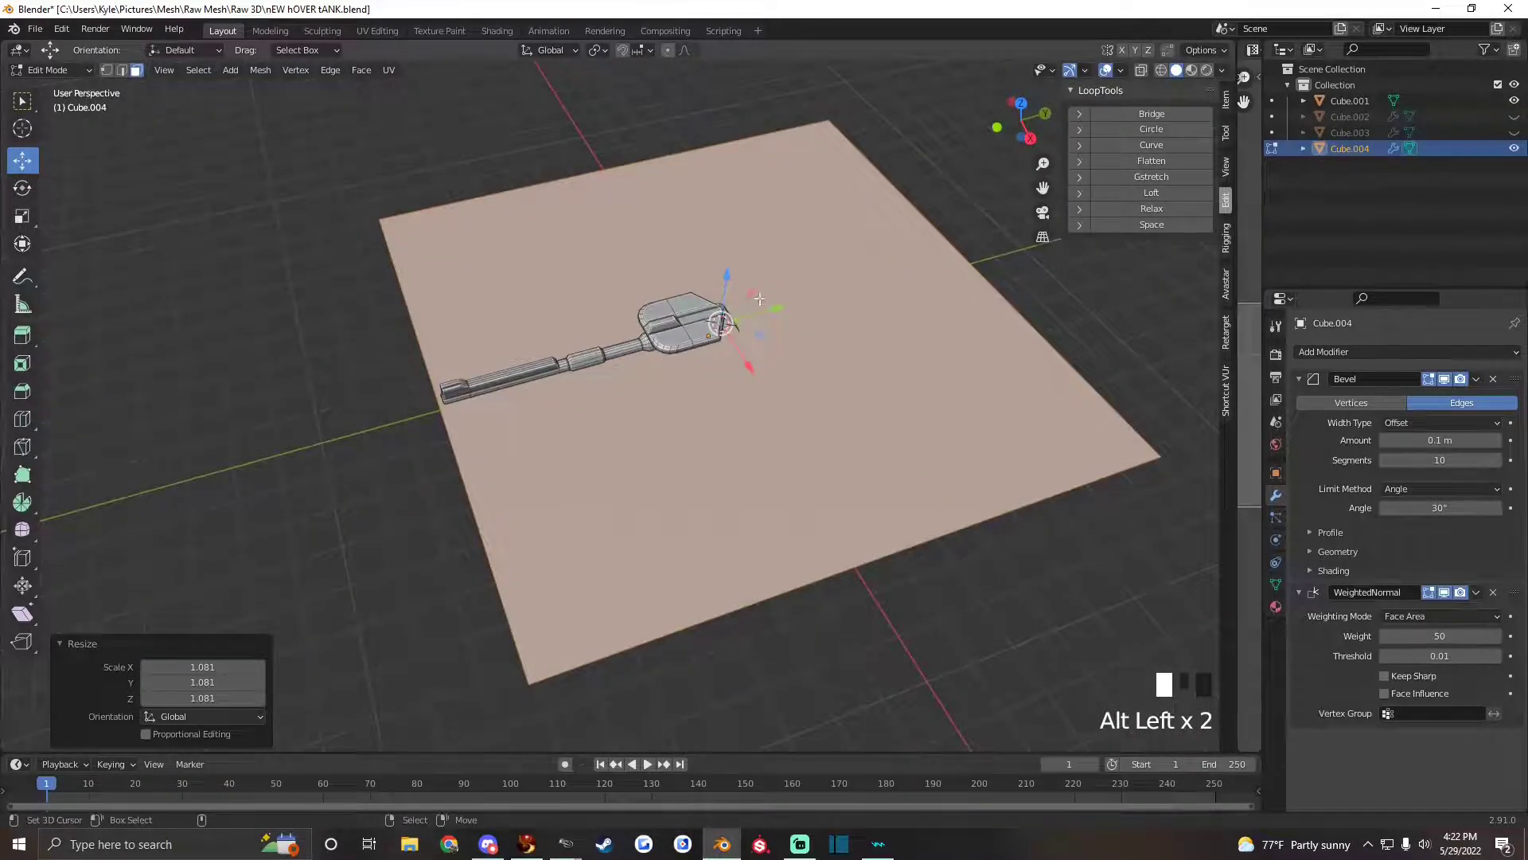
{"action": "mouse_move", "coordinate": [501, 403]}
{"action": "left_mouse_down", "text": "alt"}
{"action": "mouse_move", "coordinate": [471, 388]}
{"action": "mouse_move", "coordinate": [536, 303]}
{"action": "mouse_move", "coordinate": [513, 379]}
{"action": "left_mouse_up", "text": "alt"}
{"action": "left_click_drag", "start_coordinate": [693, 434], "coordinate": [739, 451], "text": "alt"}
{"action": "left_click", "coordinate": [122, 71]}
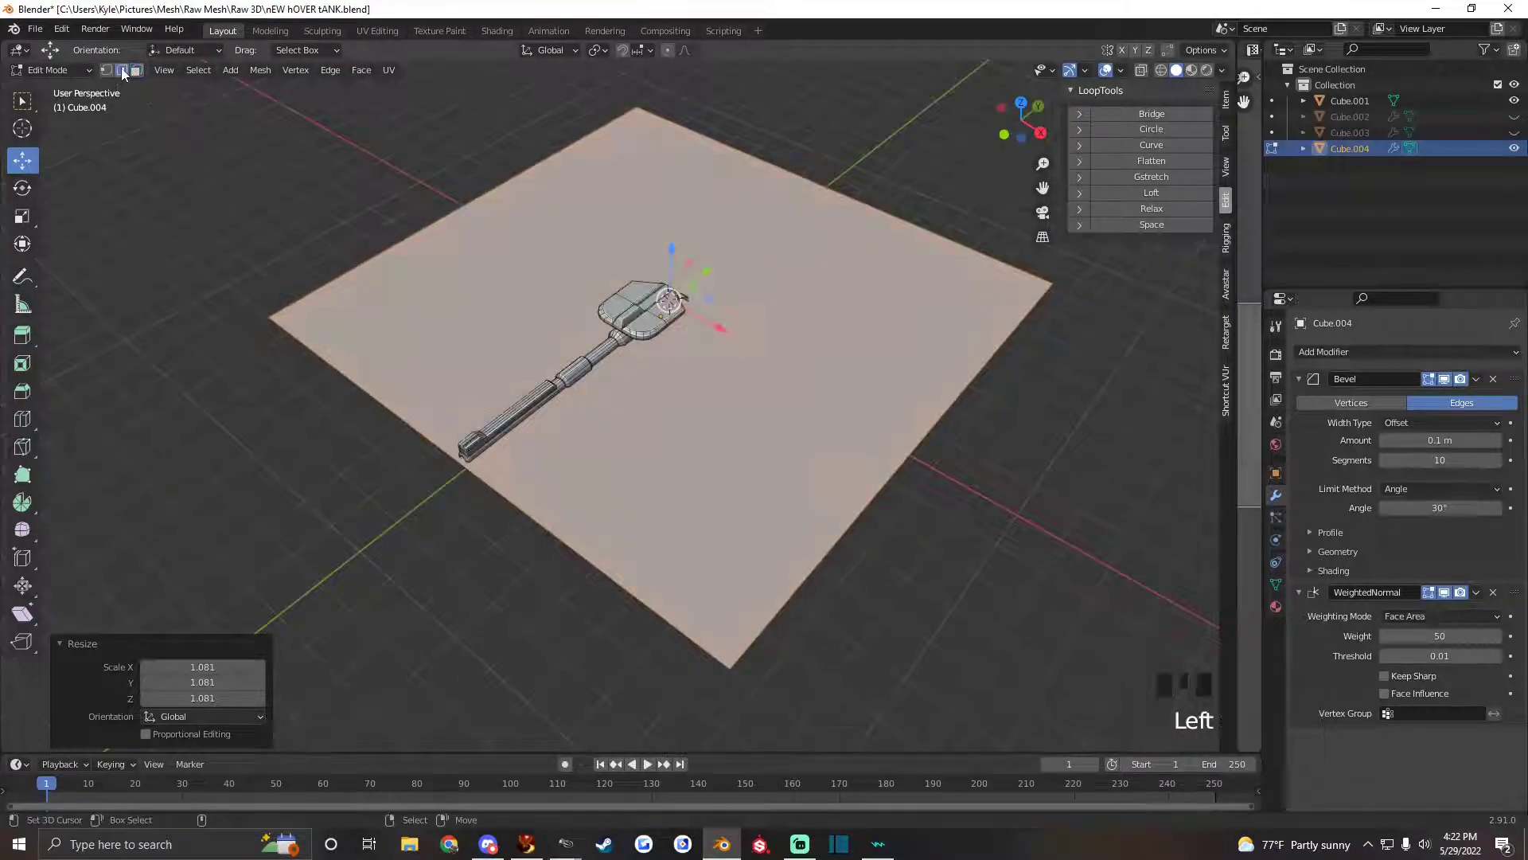
{"action": "right_click", "coordinate": [460, 460]}
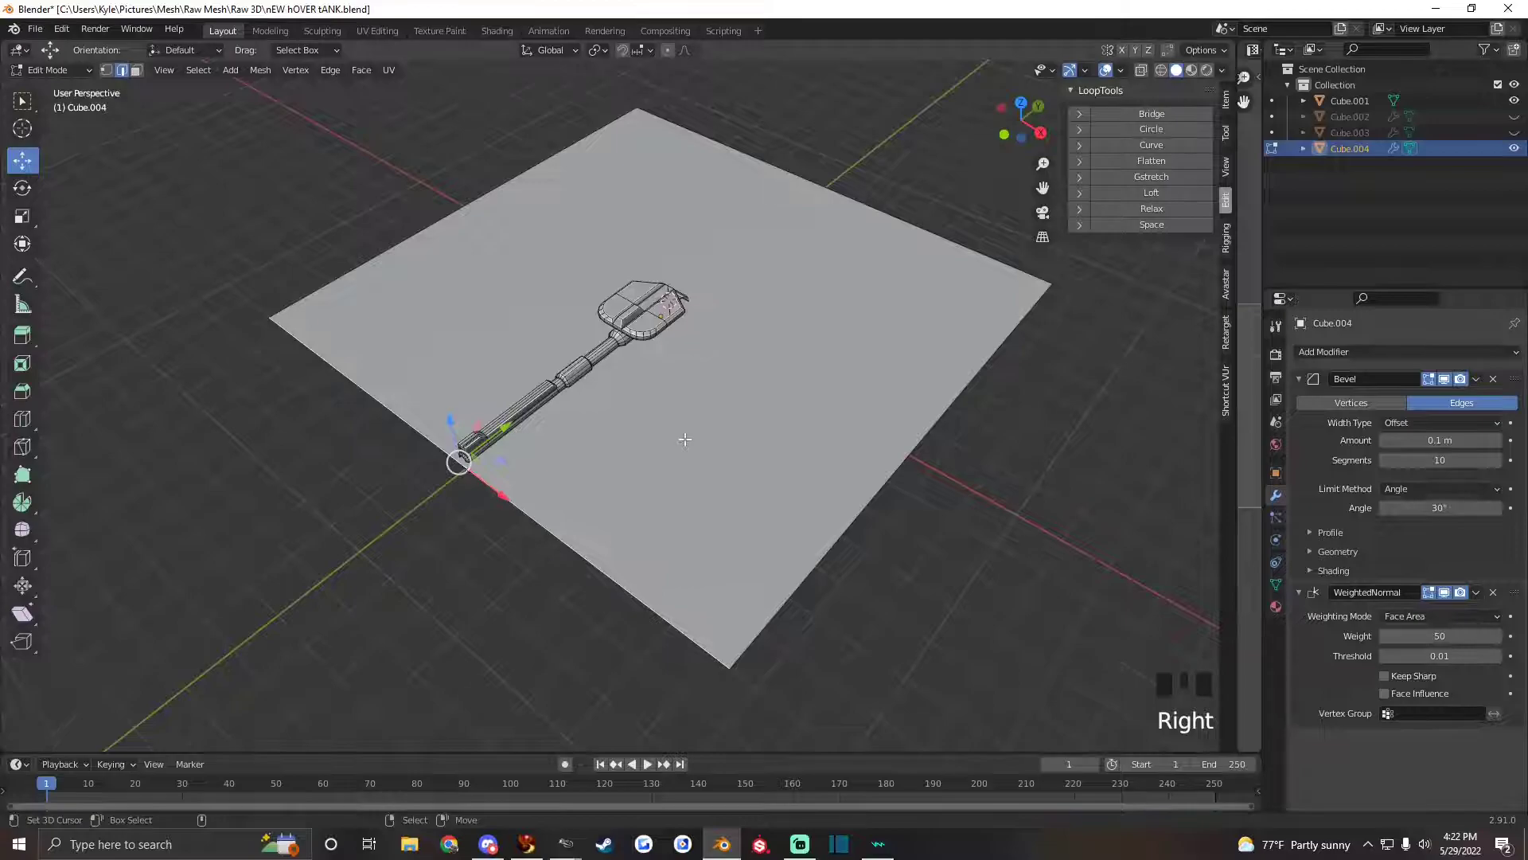
{"action": "key", "text": "s"}
{"action": "key", "text": "0"}
{"action": "key", "text": "Return"}
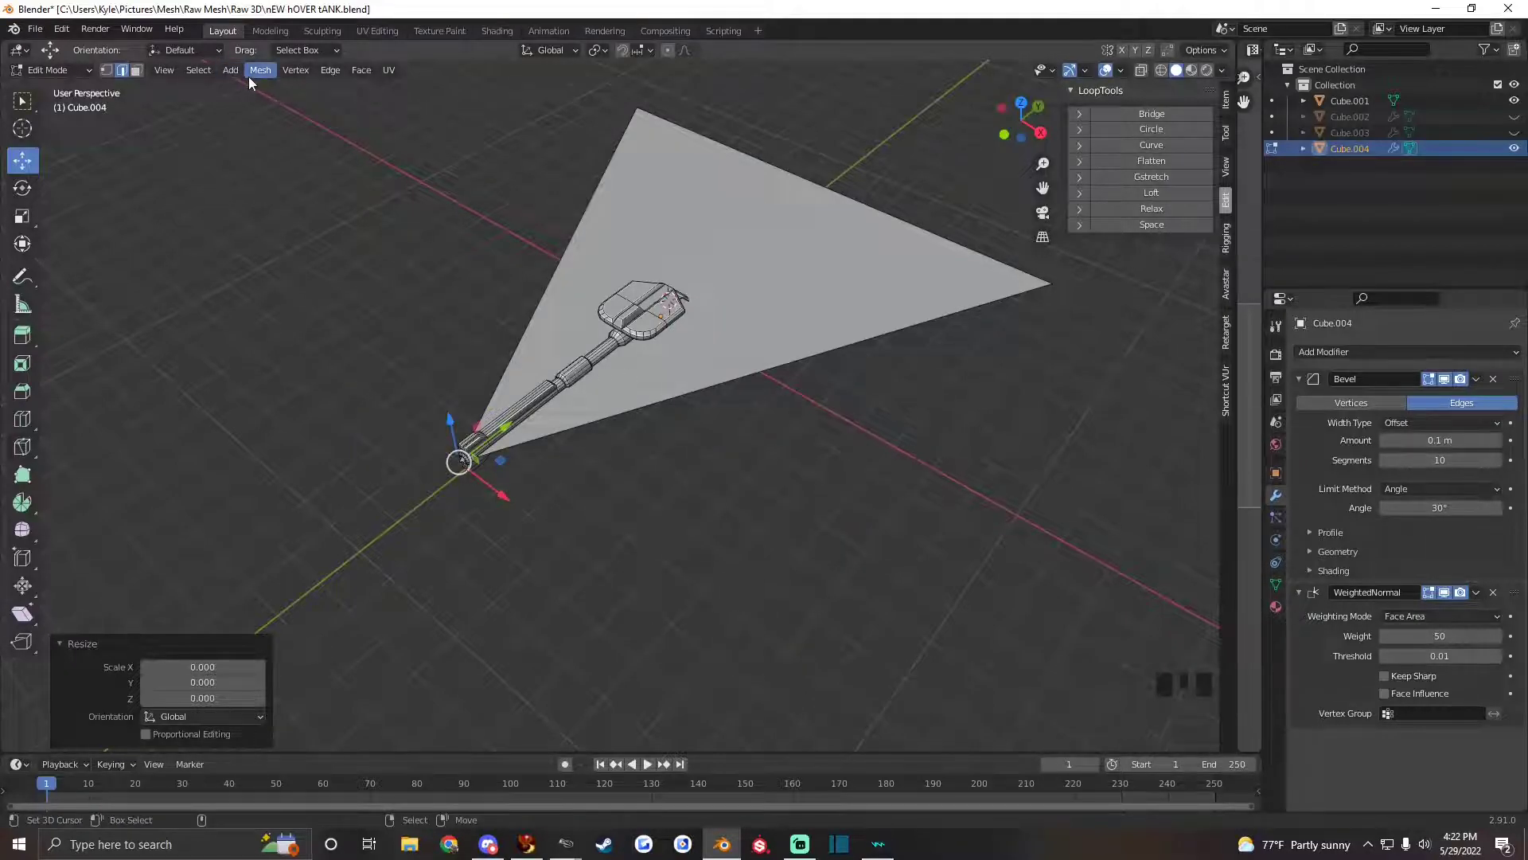
Select all of the plane's linked geometry and merge its overlapping vertices by distance at 0.0001 m.
{"action": "left_click", "coordinate": [198, 70]}
{"action": "mouse_move", "coordinate": [260, 336]}
{"action": "left_click", "coordinate": [374, 336]}
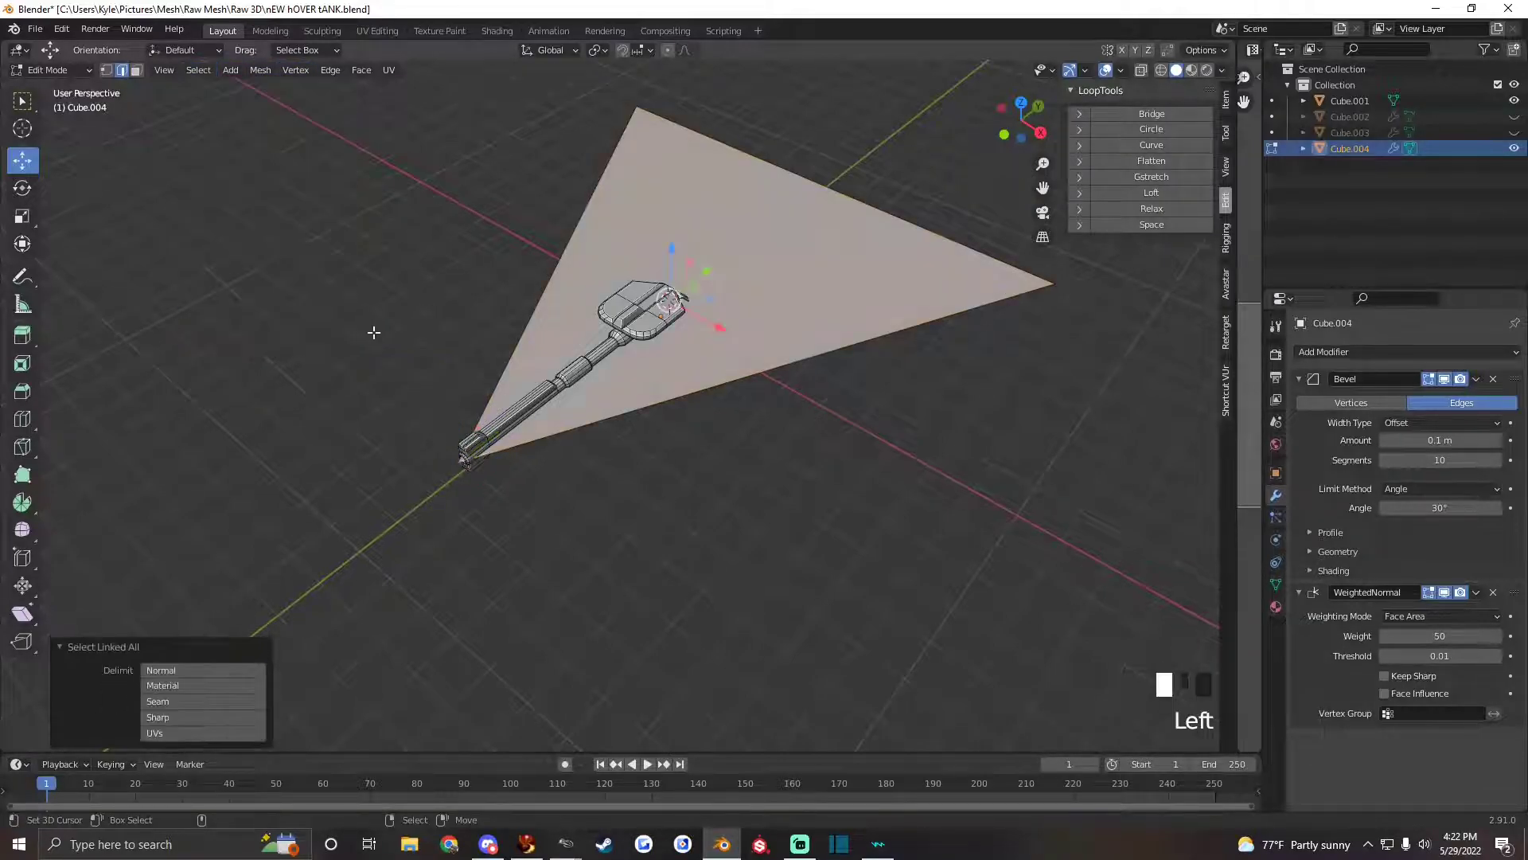
{"action": "left_click", "coordinate": [261, 70]}
{"action": "mouse_move", "coordinate": [318, 423]}
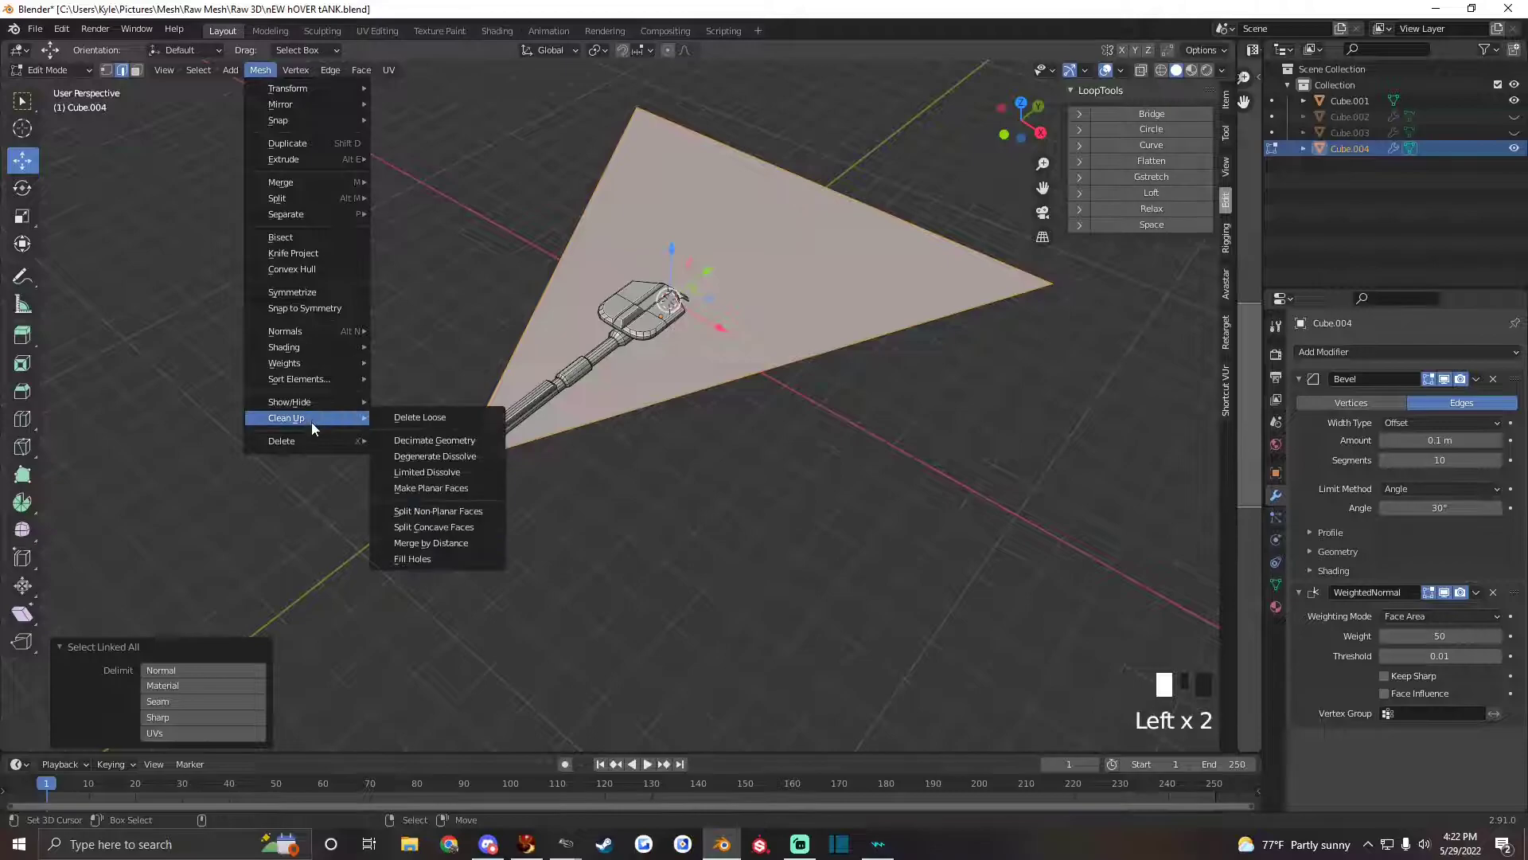
{"action": "left_click", "coordinate": [437, 546]}
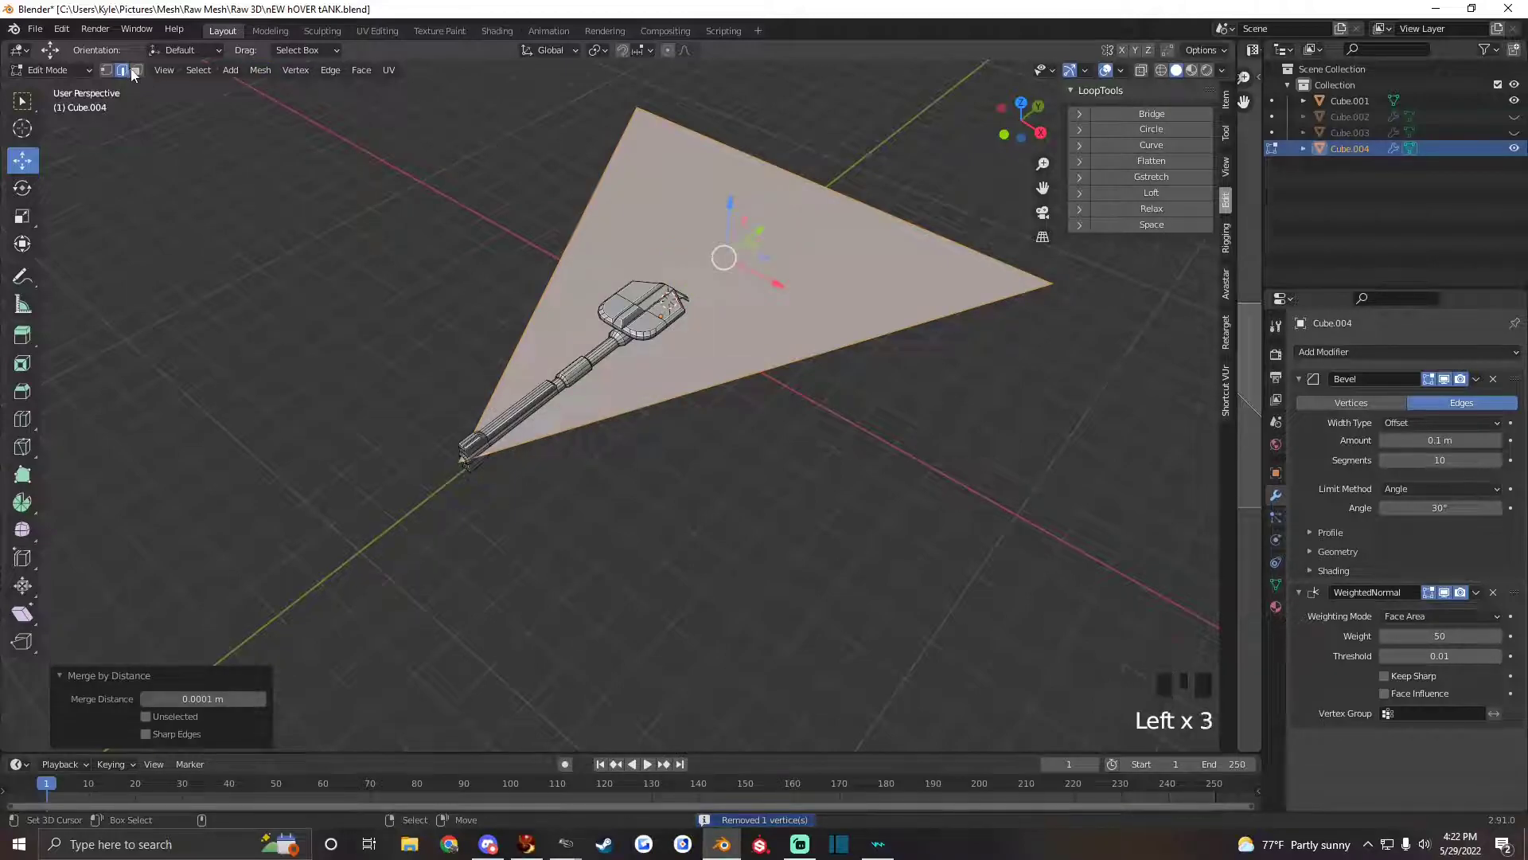
Collapse the plane's remaining rear edge by scaling it to 0, reducing the plane to a line along the gun.
{"action": "right_click", "coordinate": [827, 181]}
{"action": "key", "text": "s"}
{"action": "key", "text": "0"}
{"action": "key", "text": "Return"}
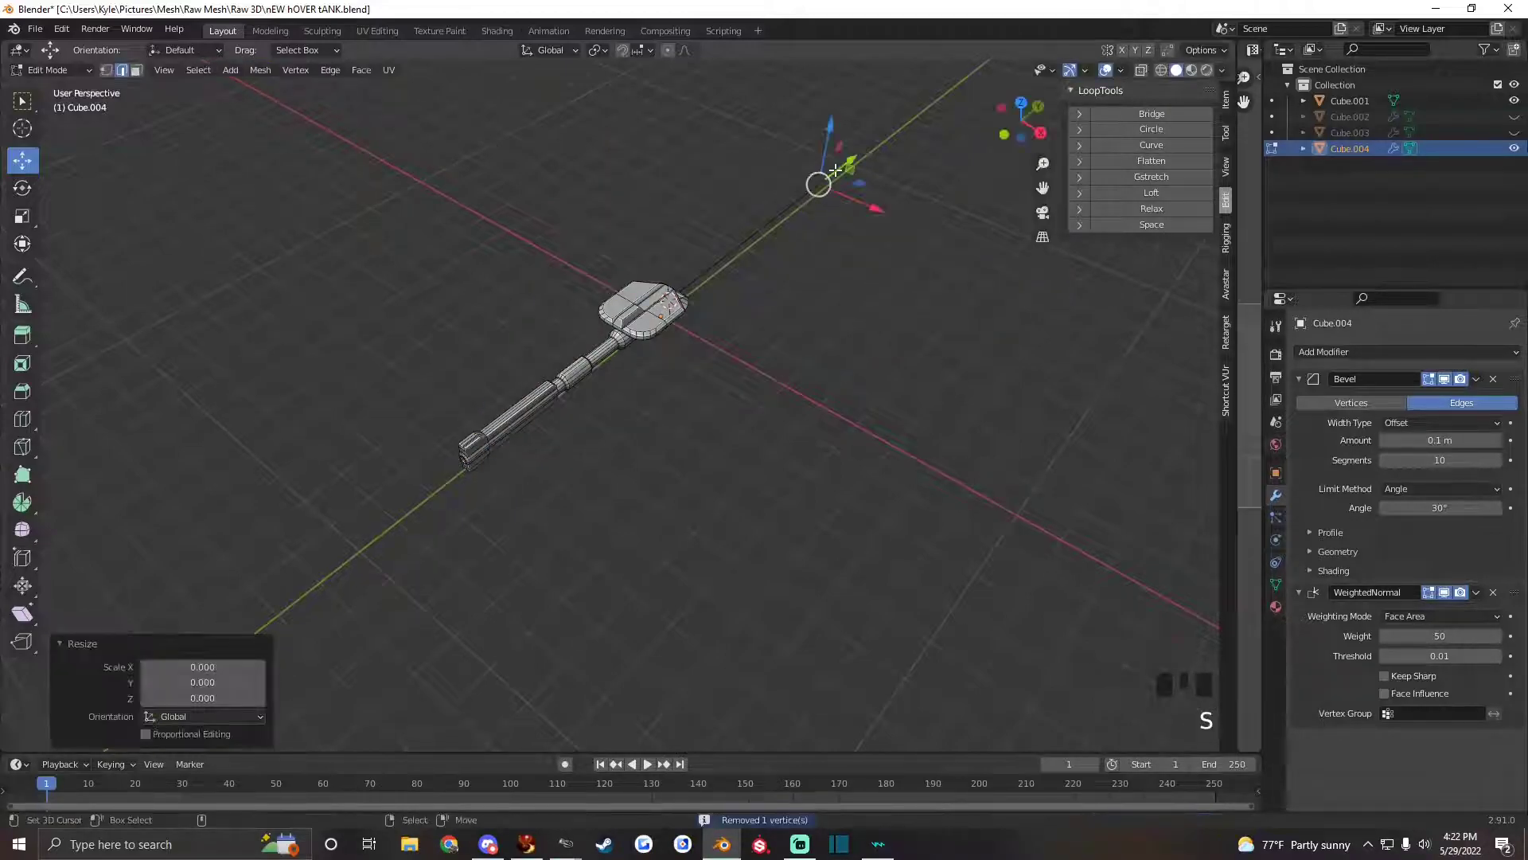
Select the whole gun mesh and examine the lengthwise reference line through the pivot cylinder from several sides.
{"action": "left_click_drag", "start_coordinate": [681, 351], "coordinate": [577, 318], "text": "alt"}
{"action": "key", "text": "a"}
{"action": "key", "text": "a"}
{"action": "key", "text": "a"}
{"action": "key", "text": "a"}
{"action": "key", "text": "a"}
{"action": "key", "text": "a"}
{"action": "key", "text": "a"}
{"action": "left_click_drag", "start_coordinate": [794, 398], "coordinate": [637, 374], "text": "alt+shift"}
{"action": "left_click_drag", "start_coordinate": [637, 375], "coordinate": [569, 334], "text": "alt"}
{"action": "scroll", "coordinate": [637, 433], "scroll_direction": "up", "scroll_amount": 4}
{"action": "left_click_drag", "start_coordinate": [569, 335], "coordinate": [610, 344], "text": "alt+shift"}
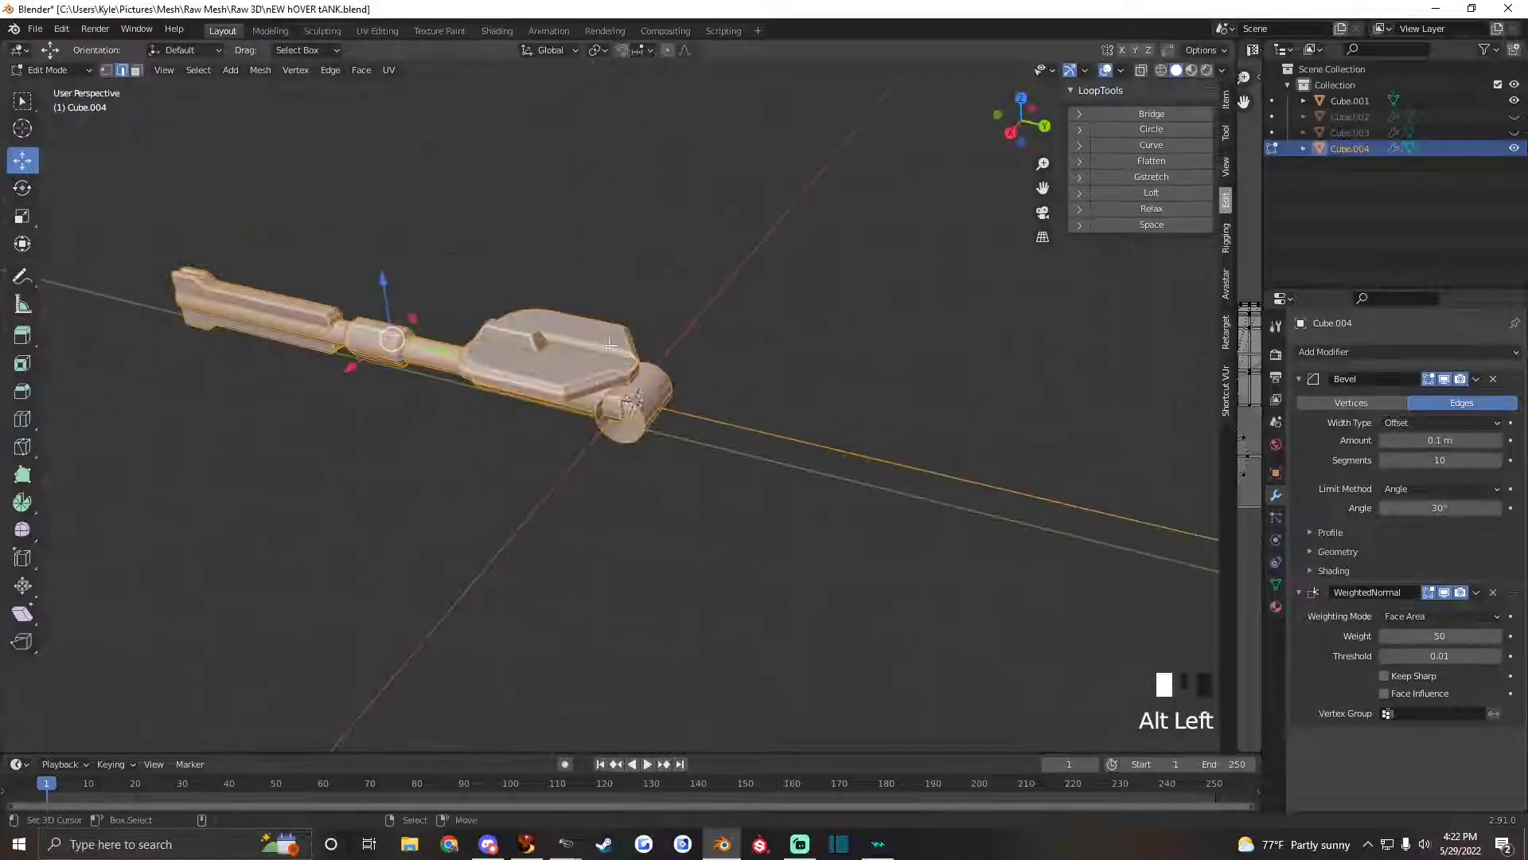
{"action": "left_click_drag", "start_coordinate": [668, 405], "coordinate": [618, 433], "text": "alt"}
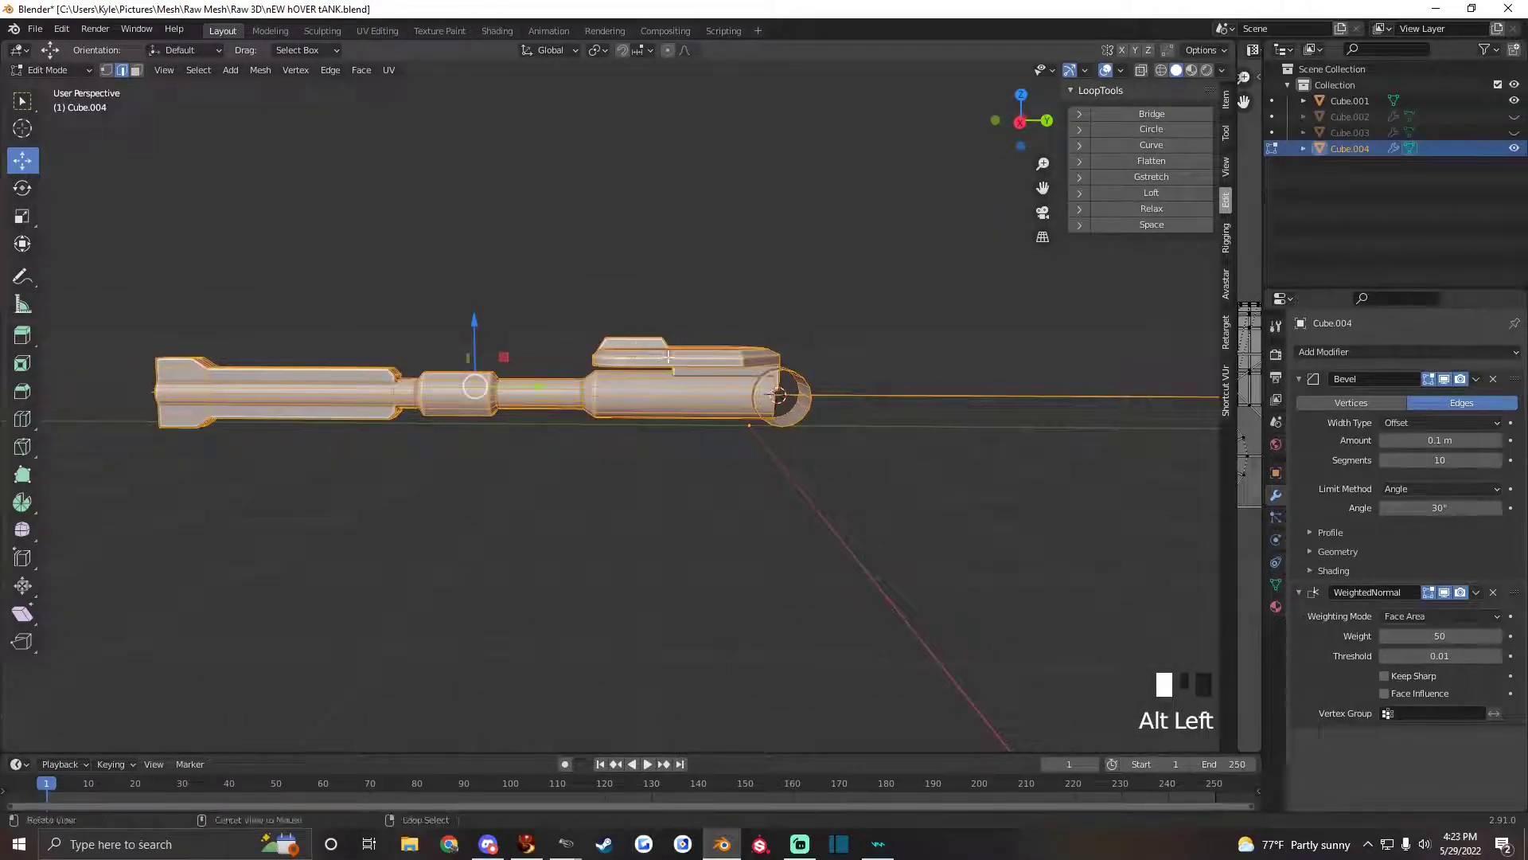
{"action": "left_click_drag", "start_coordinate": [668, 357], "coordinate": [625, 371], "text": "alt"}
{"action": "left_click_drag", "start_coordinate": [783, 393], "coordinate": [536, 288], "text": "alt"}
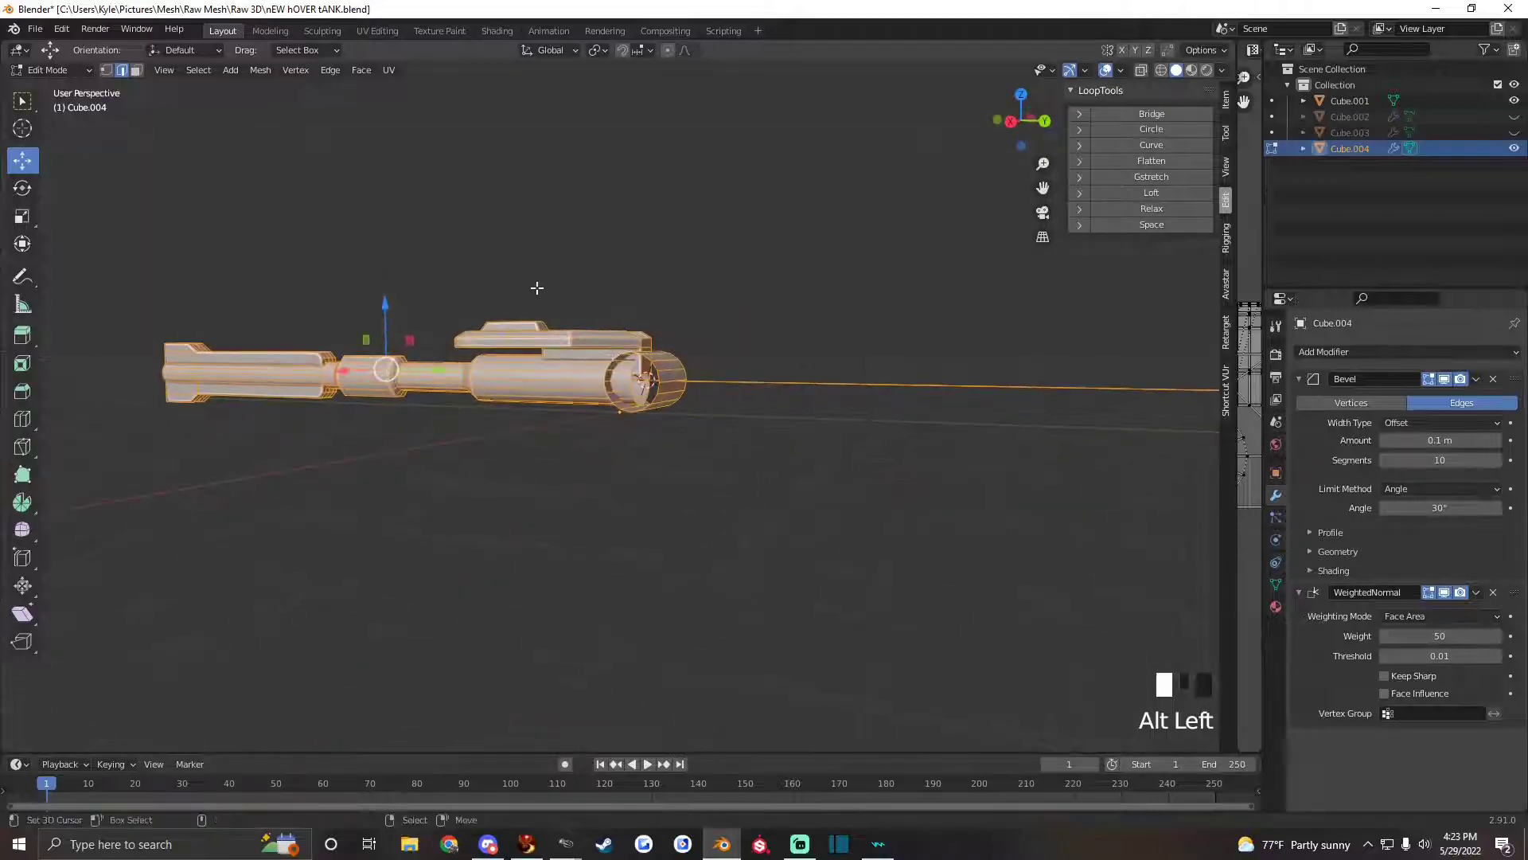
{"action": "left_click_drag", "start_coordinate": [686, 363], "coordinate": [668, 393], "text": "alt"}
{"action": "scroll", "coordinate": [668, 393], "scroll_direction": "up", "scroll_amount": 1}
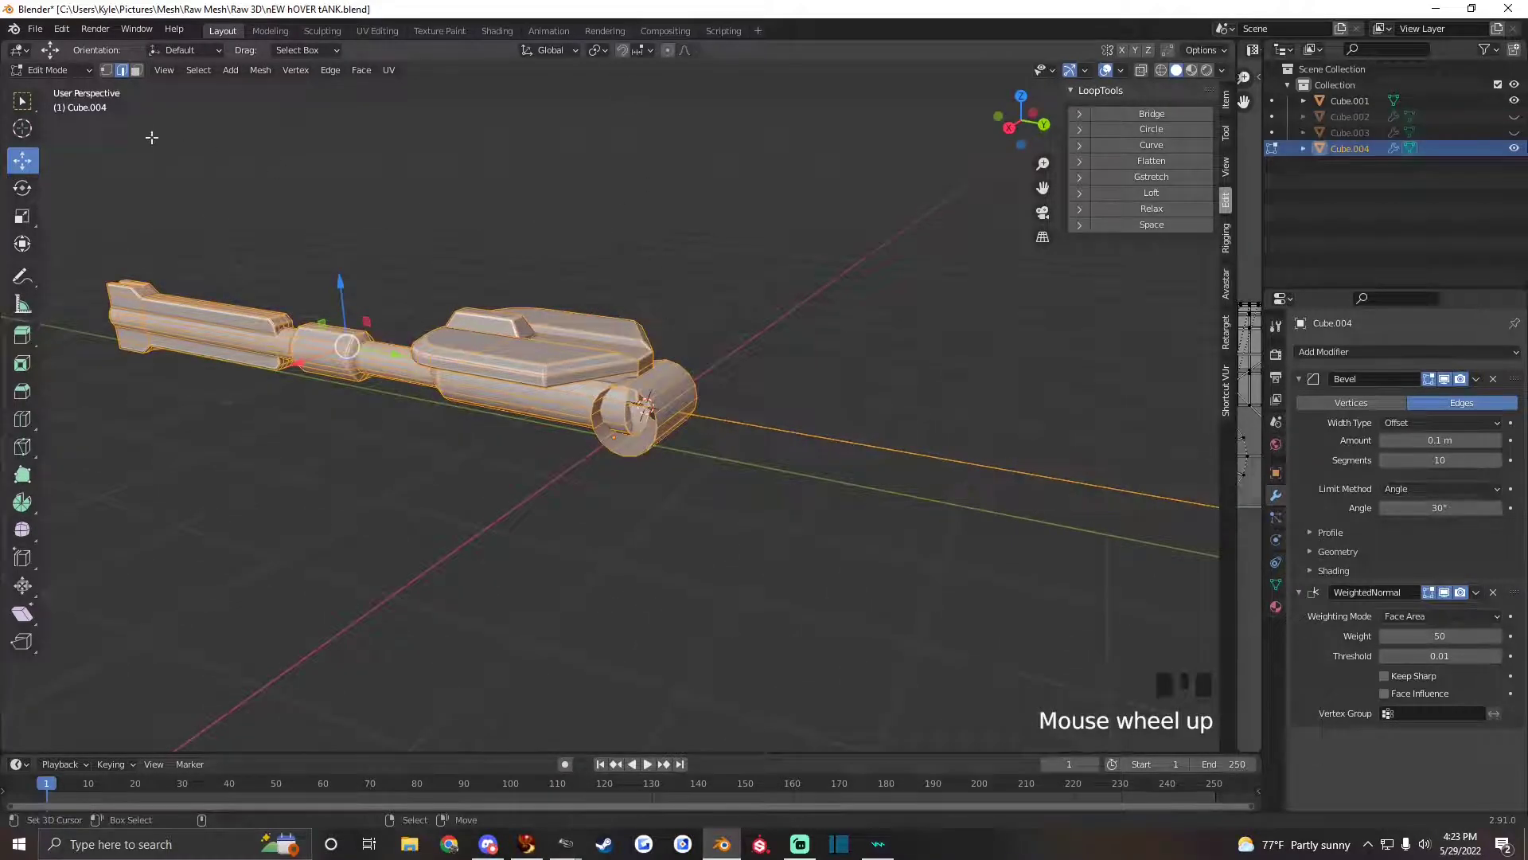
Reselect only the pivot cylinder's ring of faces in face select mode.
{"action": "right_click", "coordinate": [667, 409]}
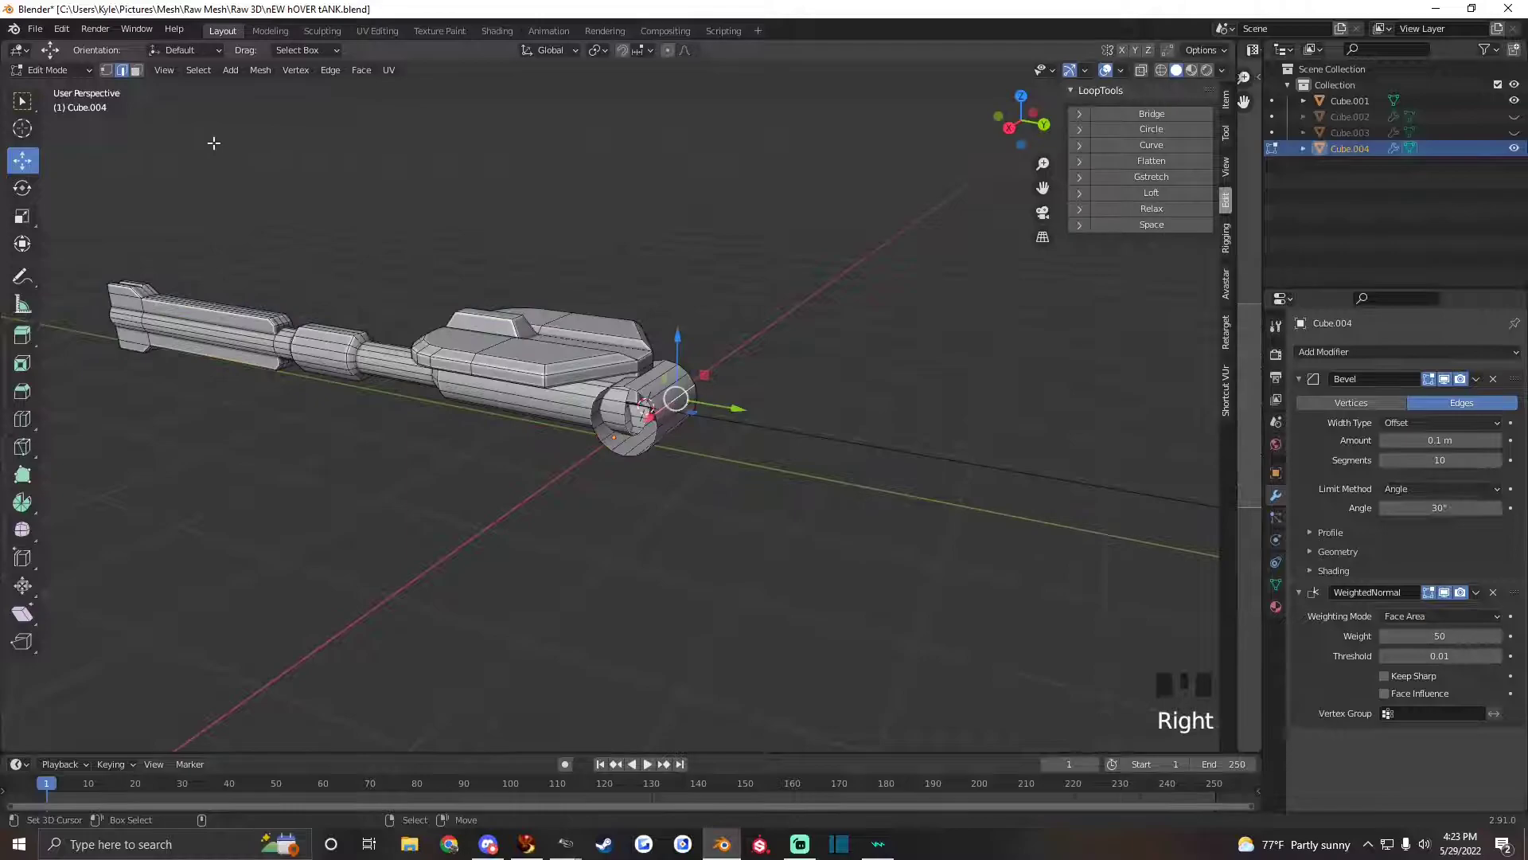
{"action": "left_click", "coordinate": [136, 70]}
{"action": "right_click", "coordinate": [676, 402], "text": "alt+shift"}
{"action": "right_click", "coordinate": [665, 402], "text": "alt+shift"}
{"action": "right_click", "coordinate": [665, 402], "text": "alt+shift"}
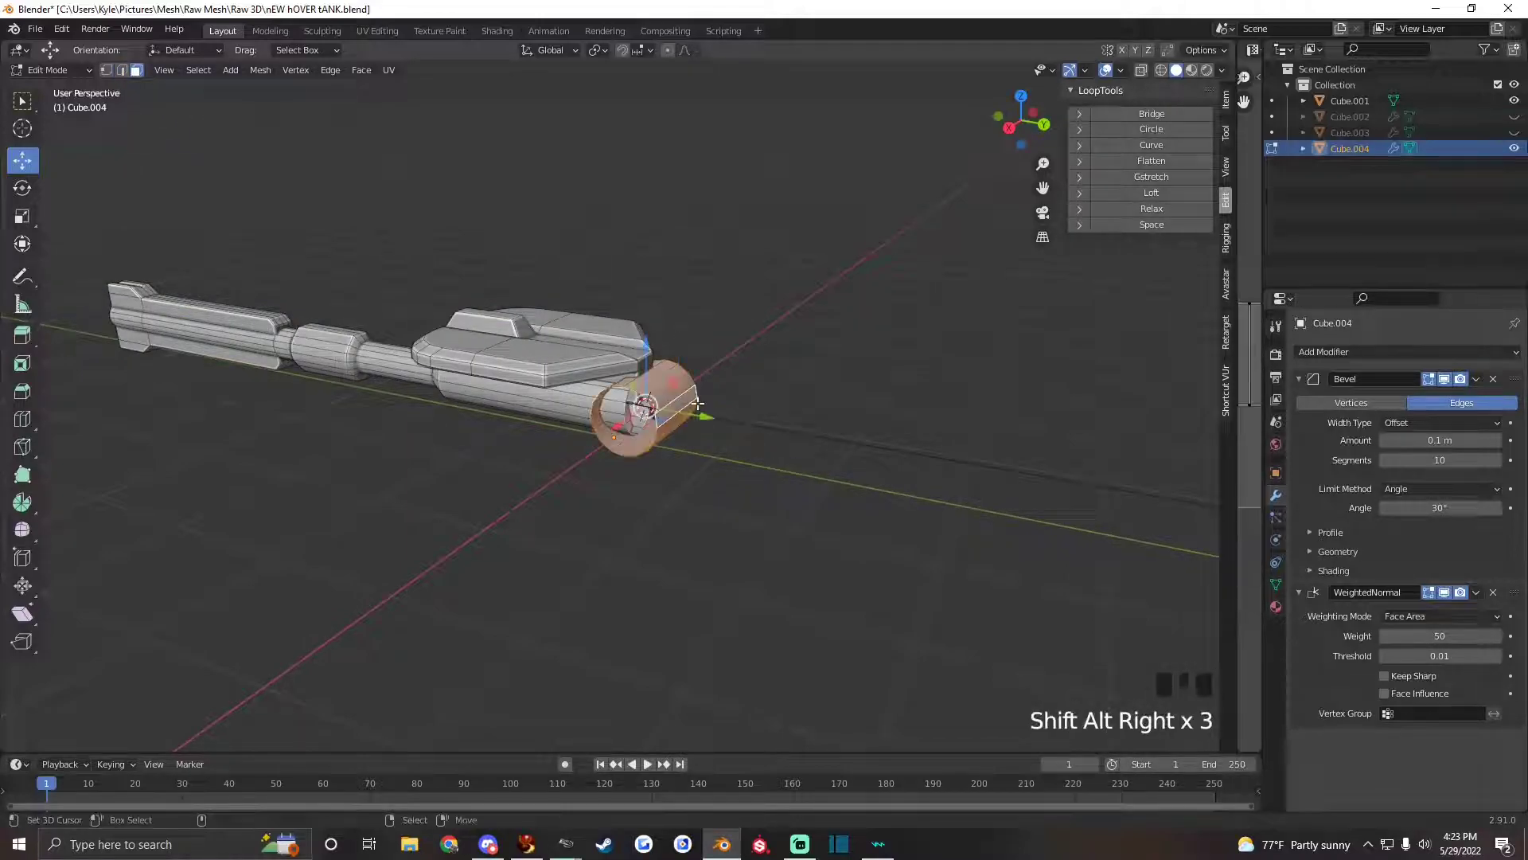
Snap the 3D cursor to the pivot cylinder's centre and add a second 2 m plane there.
{"action": "key", "text": "shift+s"}
{"action": "left_click", "coordinate": [230, 71]}
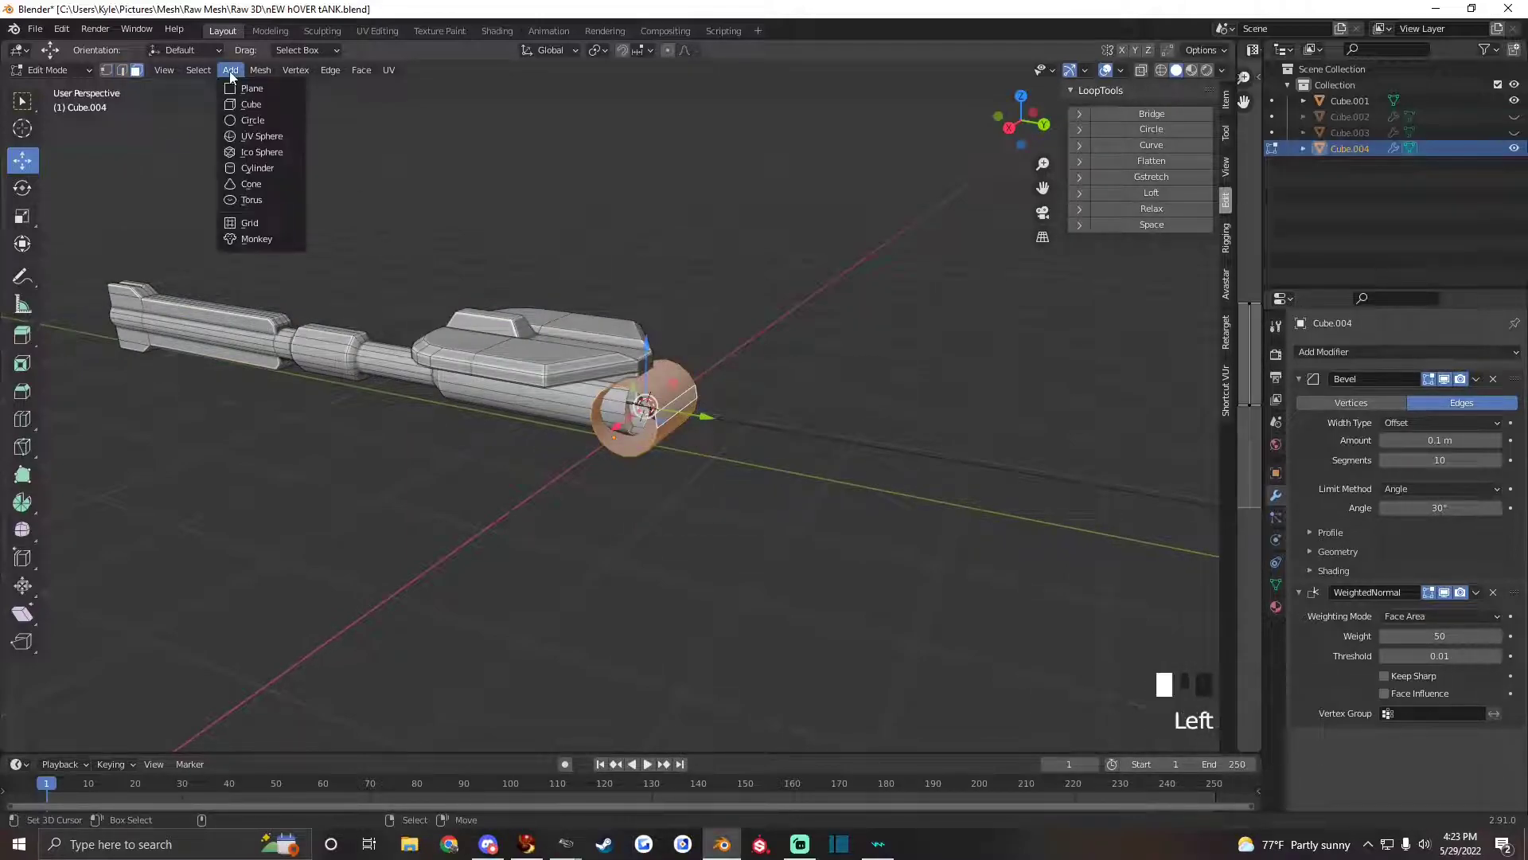
{"action": "left_click", "coordinate": [247, 90]}
{"action": "left_click_drag", "start_coordinate": [587, 255], "coordinate": [739, 322], "text": "alt"}
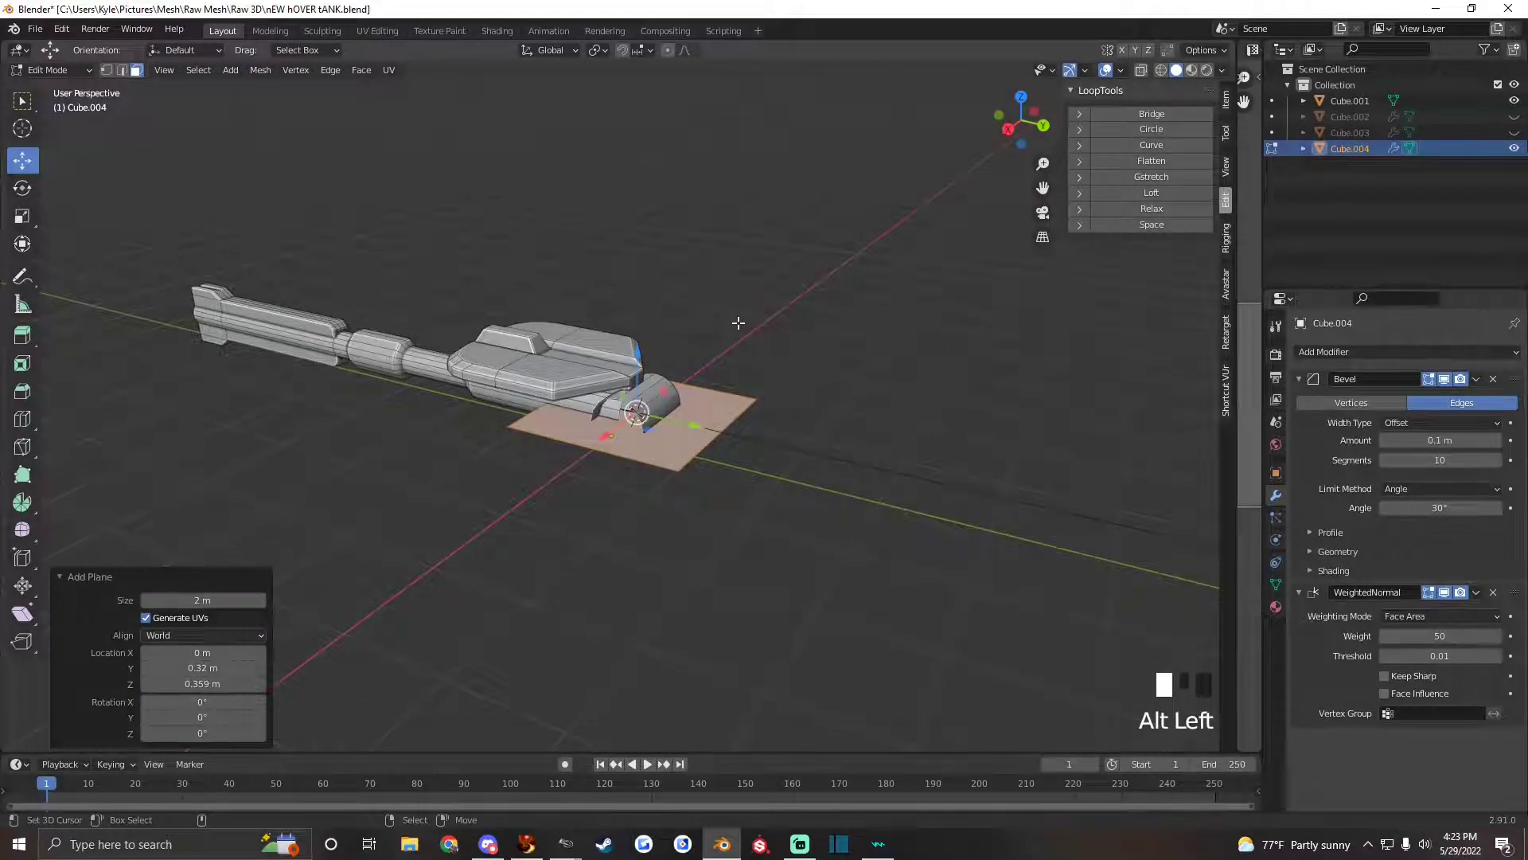
Rotate the second plane 90° about the global X axis to stand it upright.
{"action": "key", "text": "r"}
{"action": "key", "text": "x"}
{"action": "key", "text": "9"}
{"action": "key", "text": "0"}
{"action": "key", "text": "Return"}
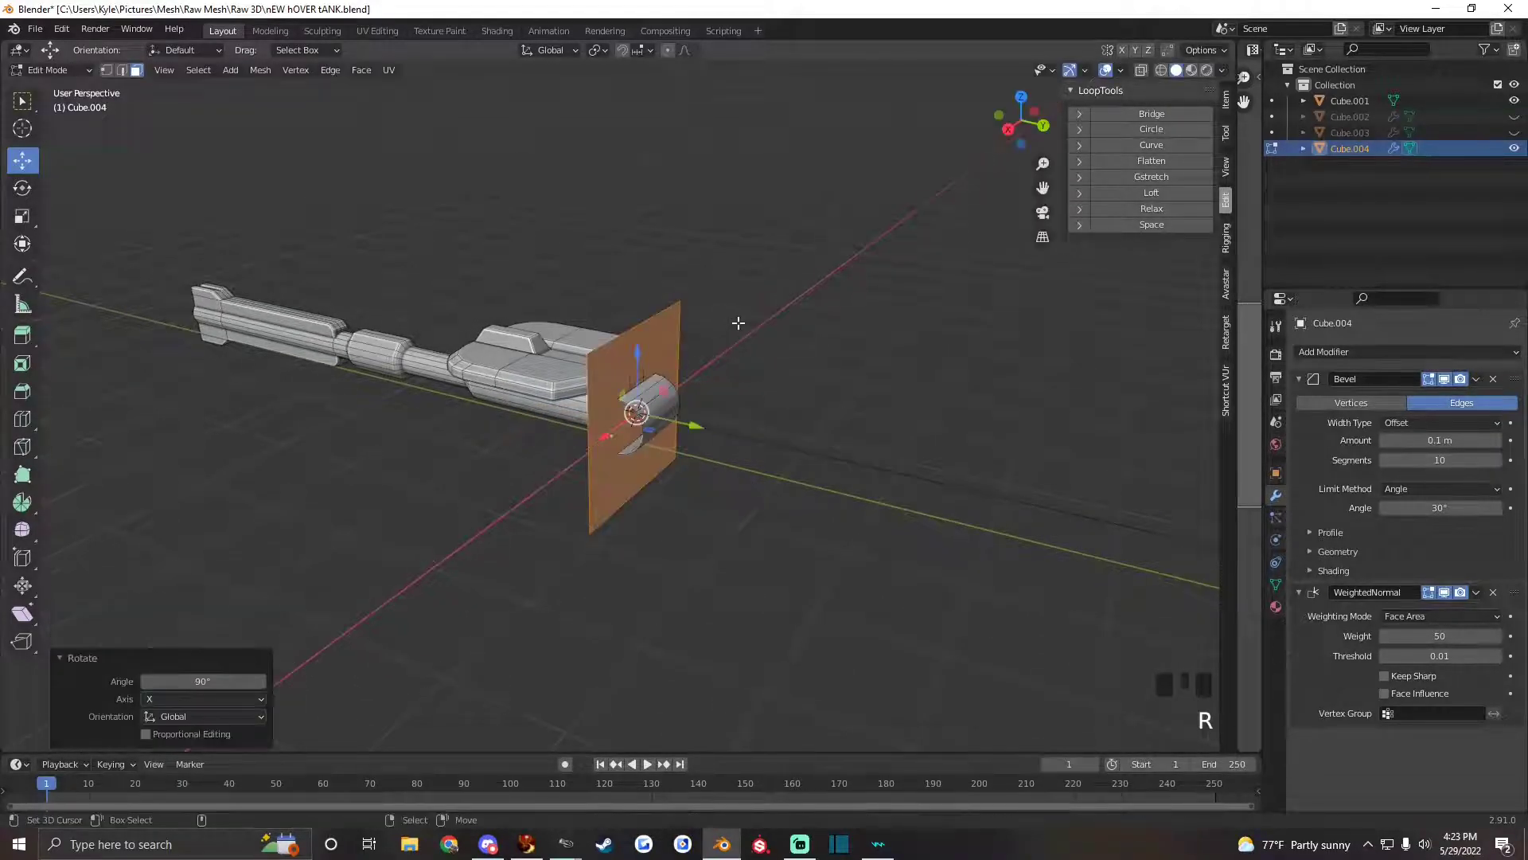
Select the upright plane's upper edge in edge select mode and collapse it by scaling to 0.
{"action": "left_click_drag", "start_coordinate": [739, 322], "coordinate": [605, 291], "text": "alt"}
{"action": "left_click", "coordinate": [122, 69]}
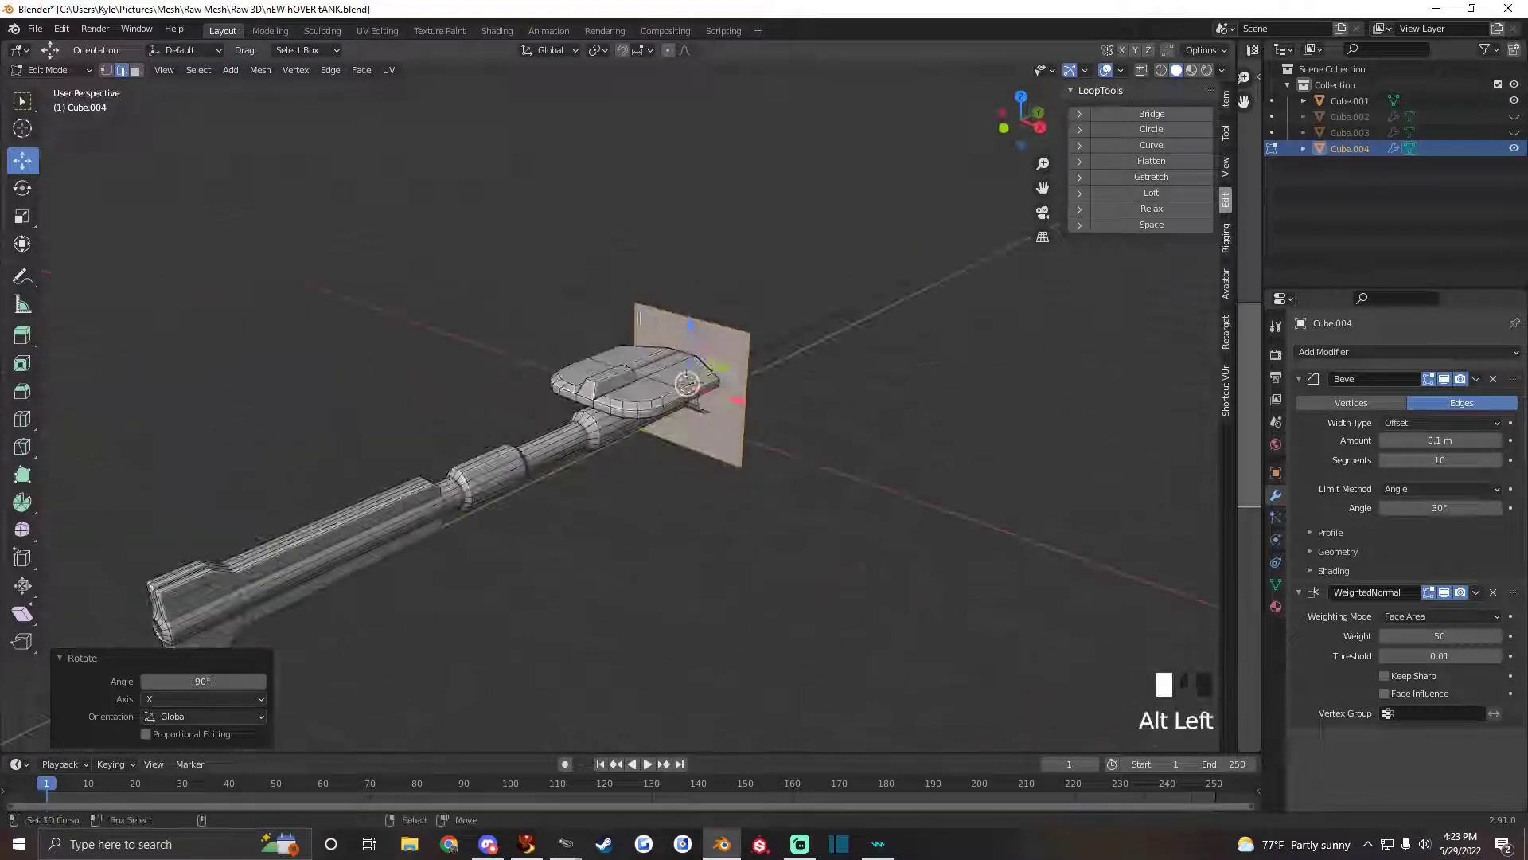
{"action": "right_click", "coordinate": [689, 317]}
{"action": "left_click_drag", "start_coordinate": [868, 312], "coordinate": [844, 316], "text": "alt"}
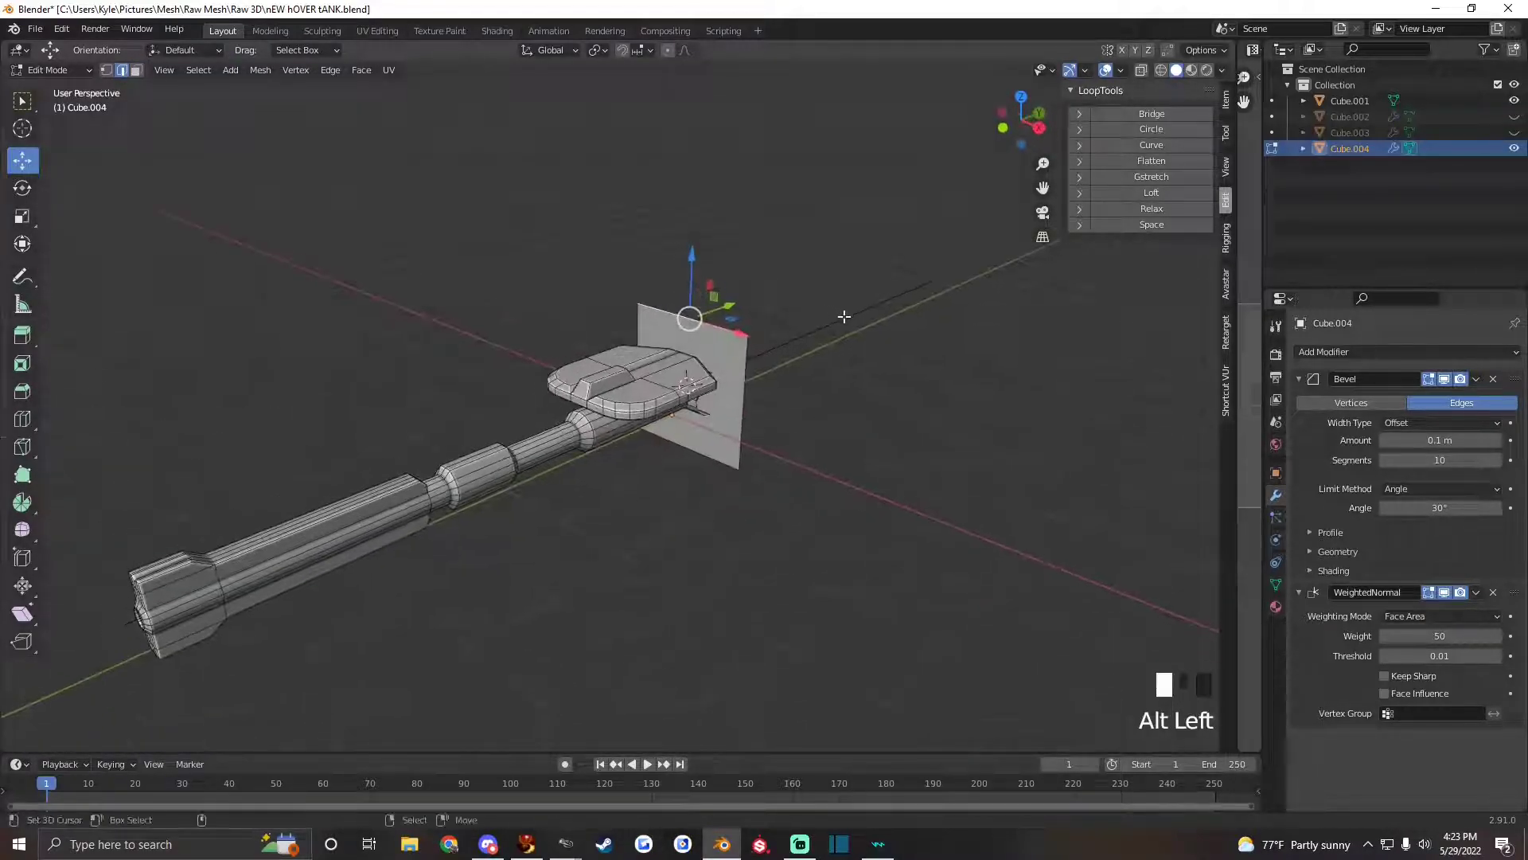
{"action": "key", "text": "s"}
{"action": "key", "text": "0"}
{"action": "key", "text": "Return"}
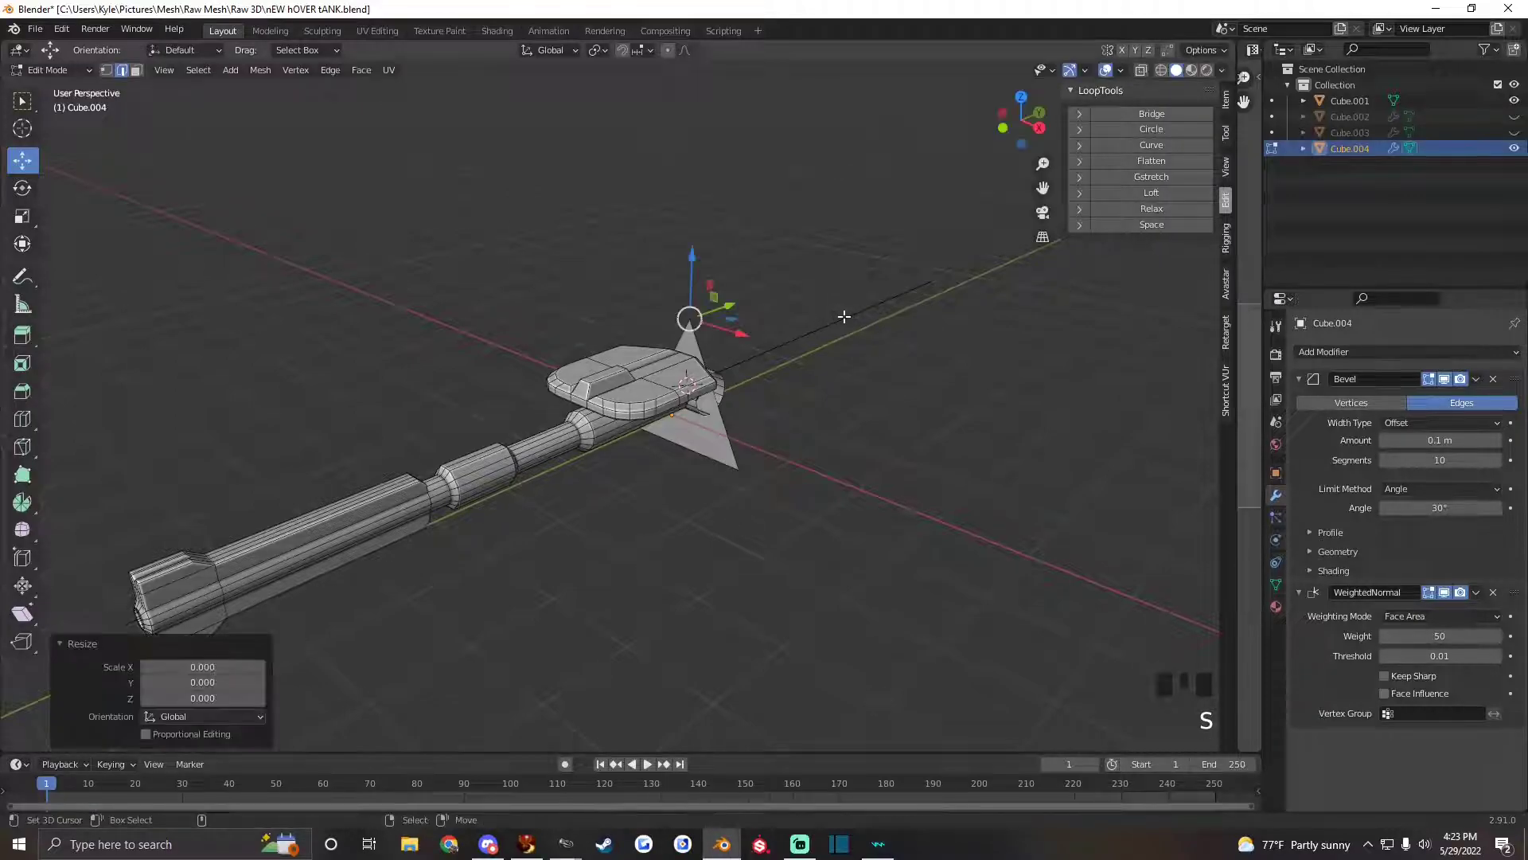
Select all linked geometry of the upright plane and merge its coinciding vertices by distance.
{"action": "key", "text": "q"}
{"action": "left_click", "coordinate": [438, 240]}
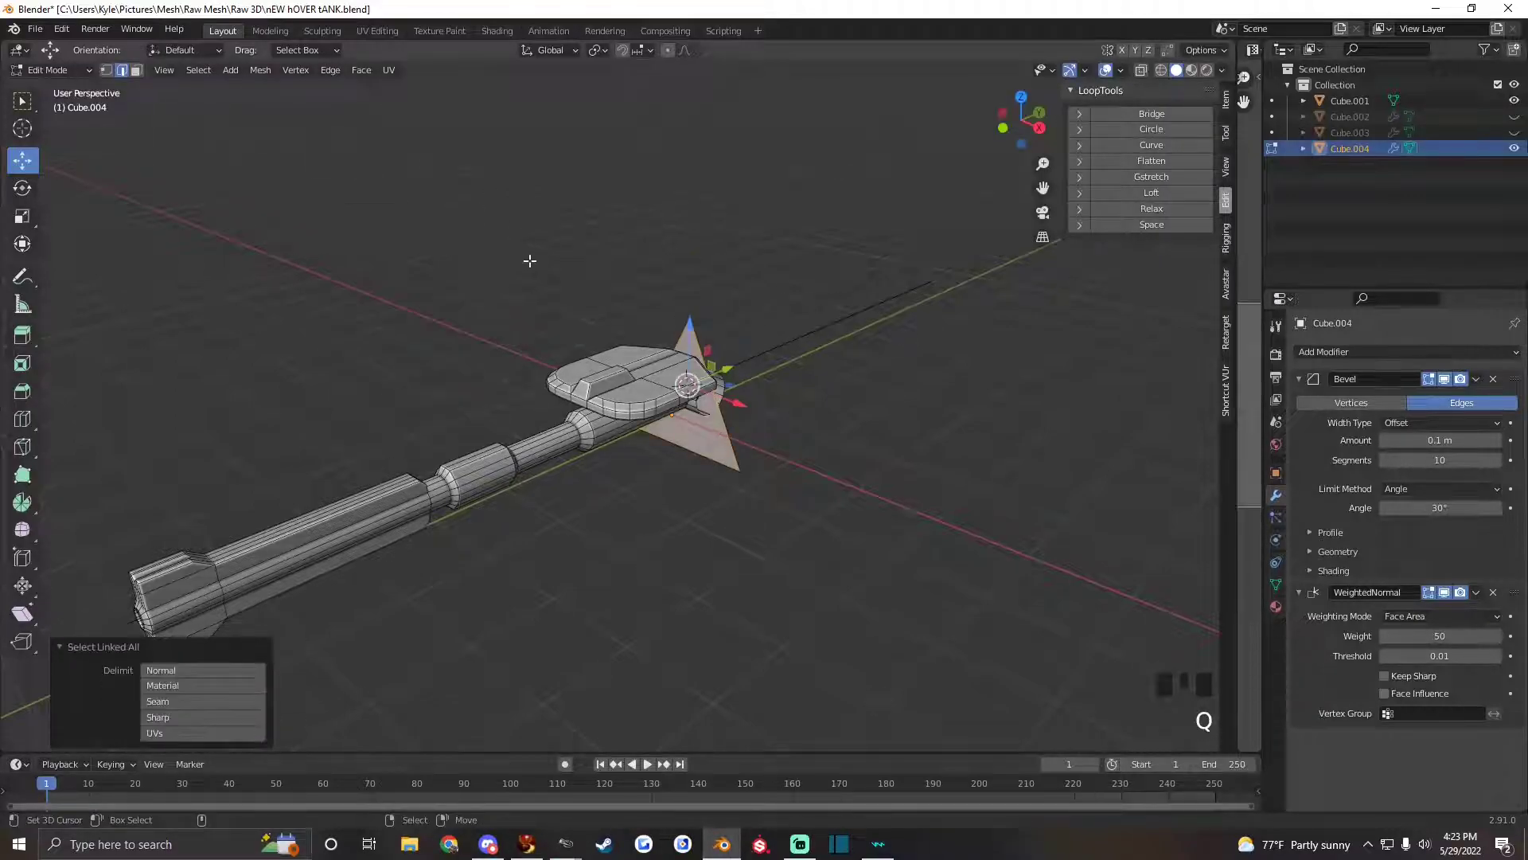
{"action": "key", "text": "q"}
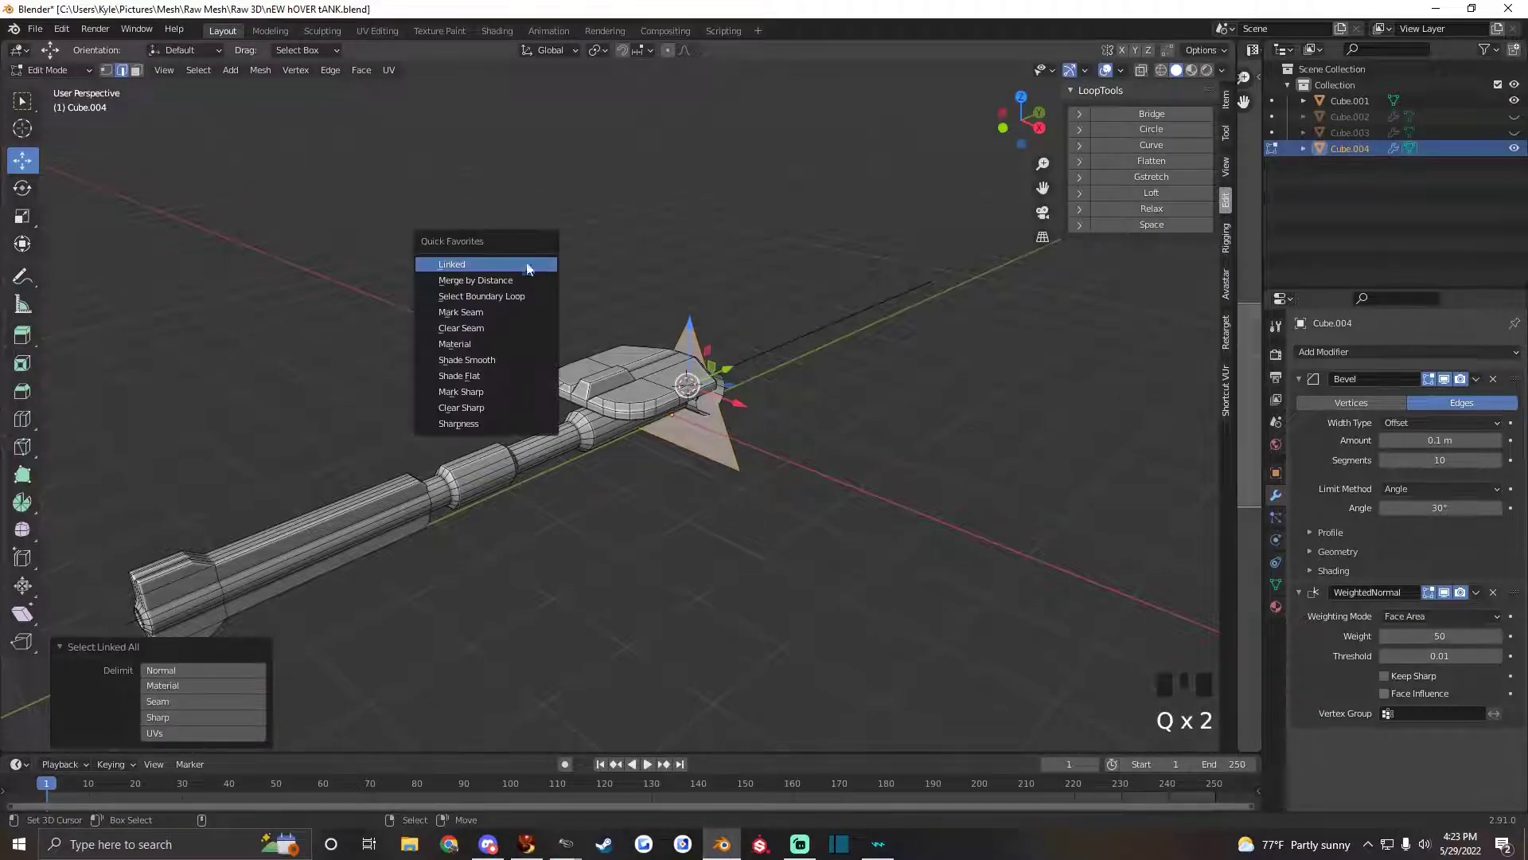
{"action": "left_click", "coordinate": [471, 283]}
{"action": "key", "text": "q"}
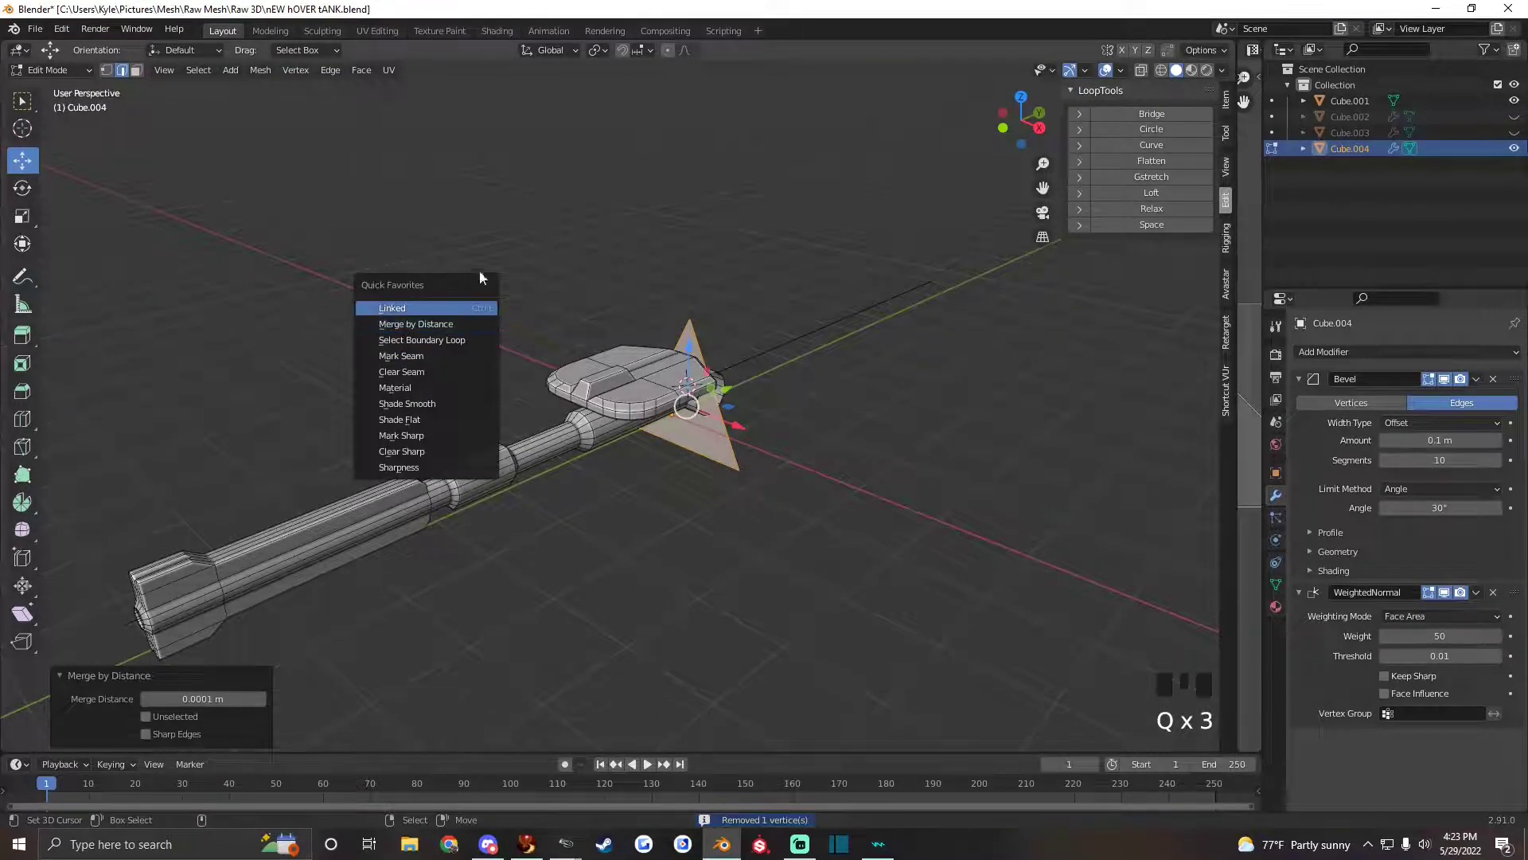
{"action": "left_click_drag", "start_coordinate": [605, 350], "coordinate": [509, 314], "text": "alt"}
{"action": "scroll", "coordinate": [566, 375], "scroll_direction": "up", "scroll_amount": 1}
{"action": "left_click_drag", "start_coordinate": [535, 388], "coordinate": [619, 393], "text": "alt"}
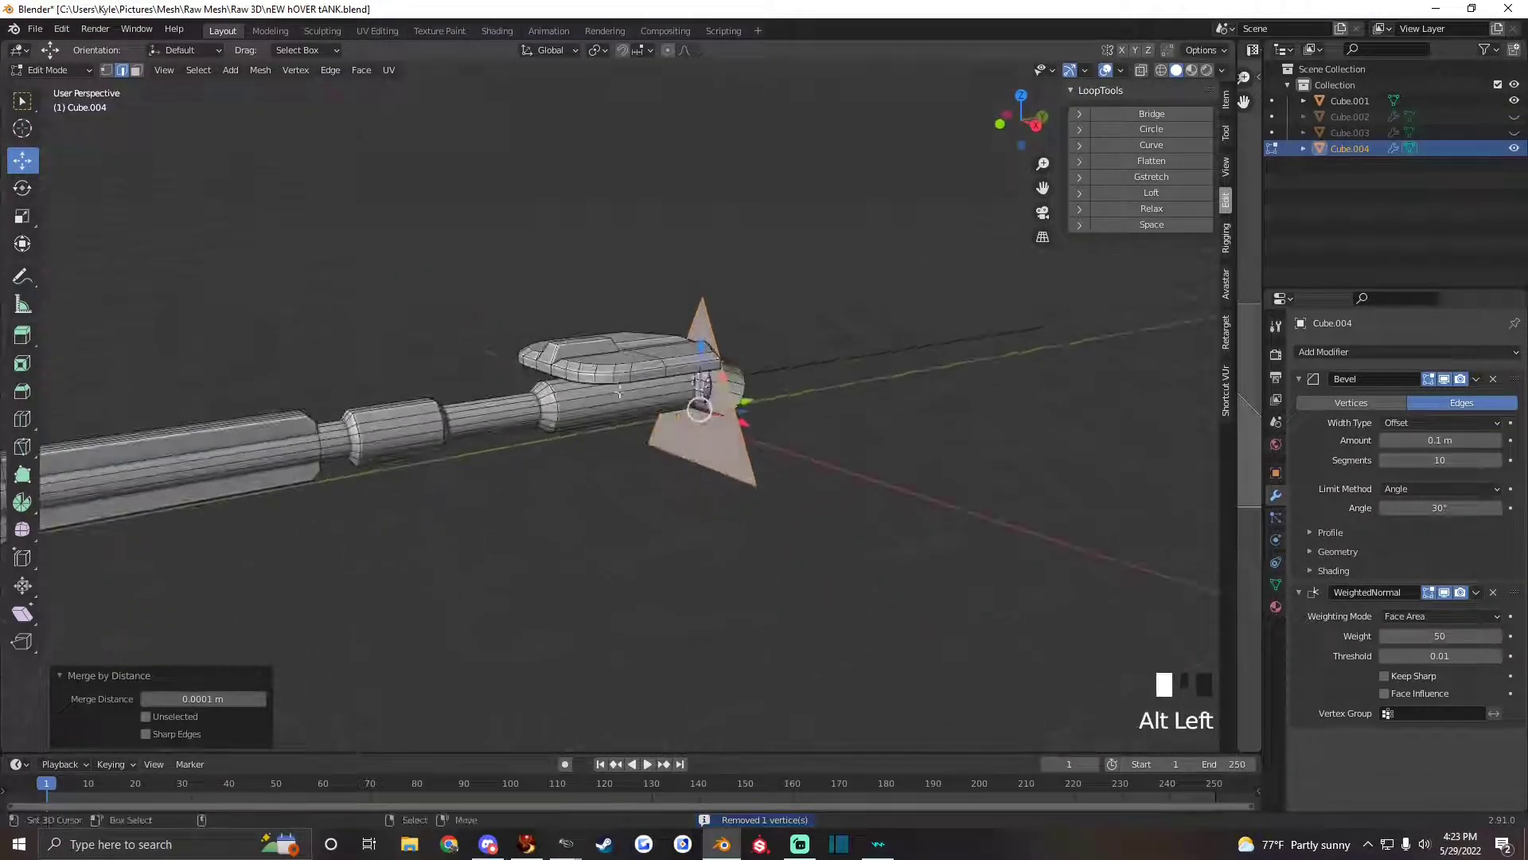
Select the upright triangle's lower edge and add the Flip normals command to Quick Favorites.
{"action": "right_click", "coordinate": [679, 456]}
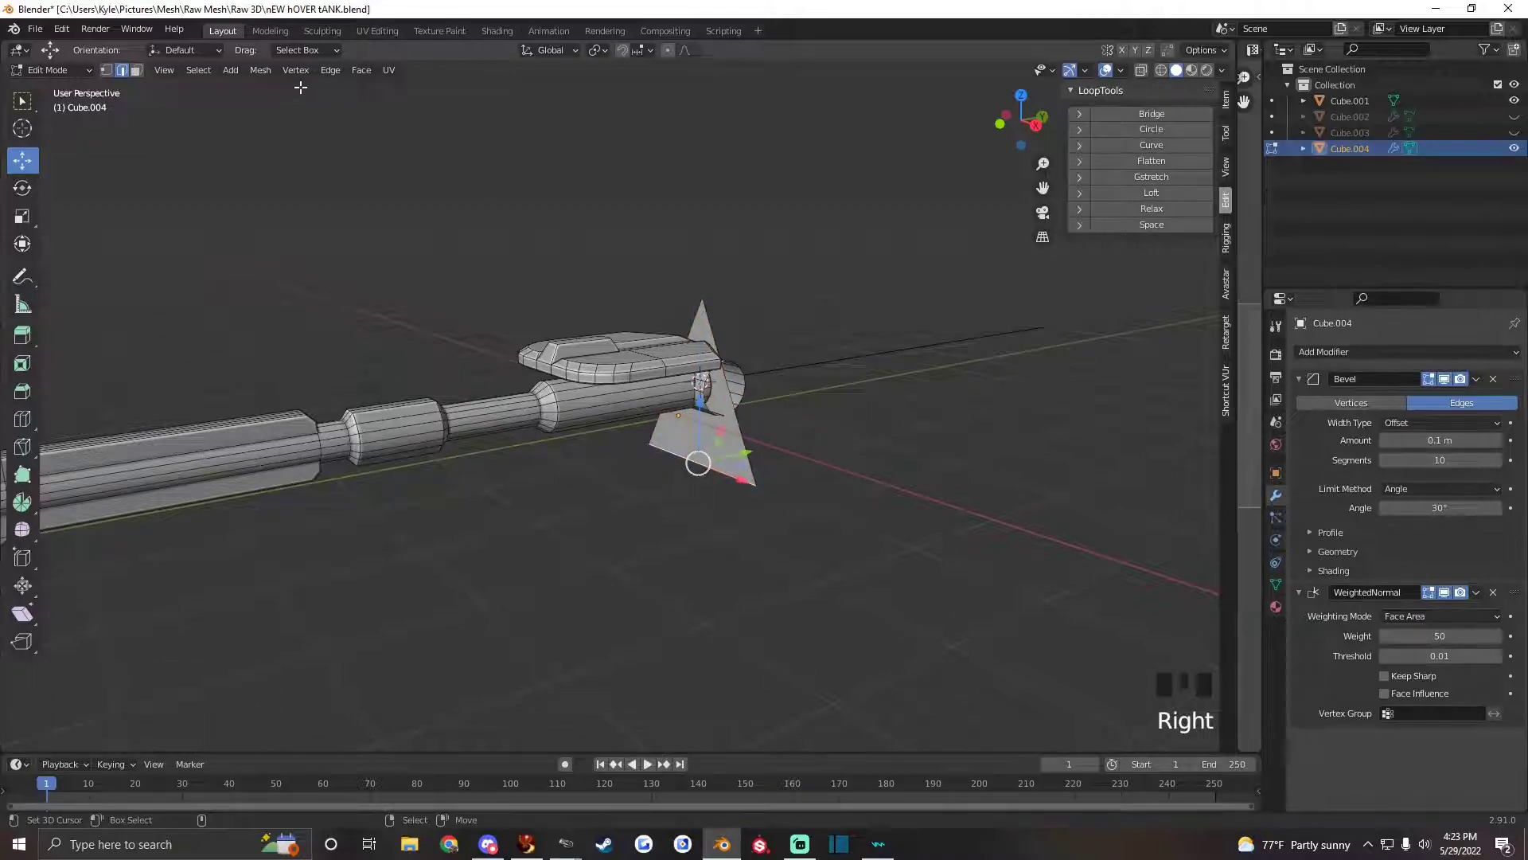
{"action": "left_click", "coordinate": [261, 71]}
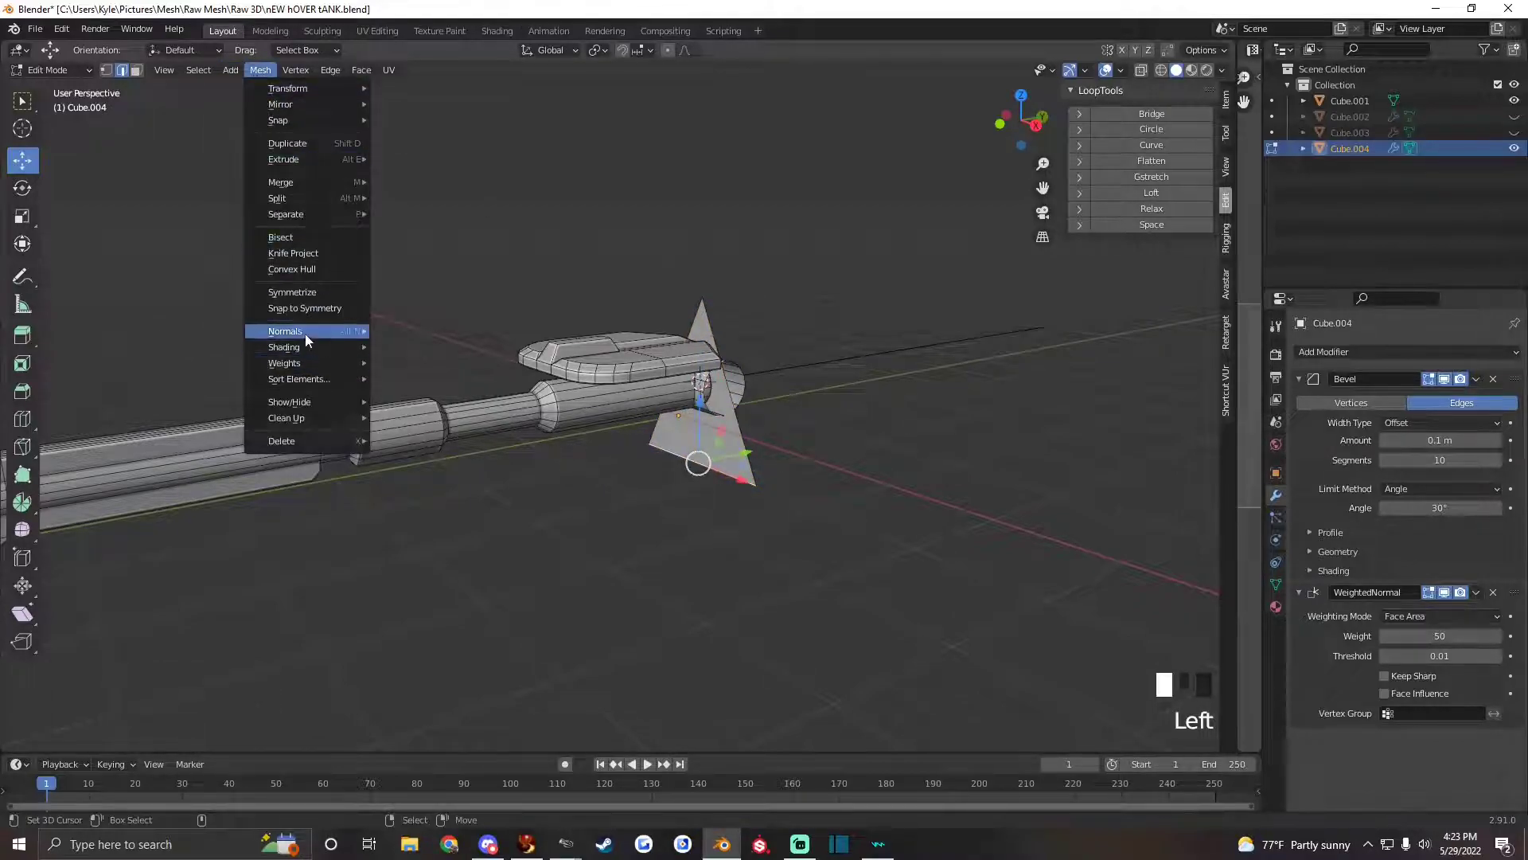
{"action": "mouse_move", "coordinate": [304, 332]}
{"action": "right_click", "coordinate": [417, 331]}
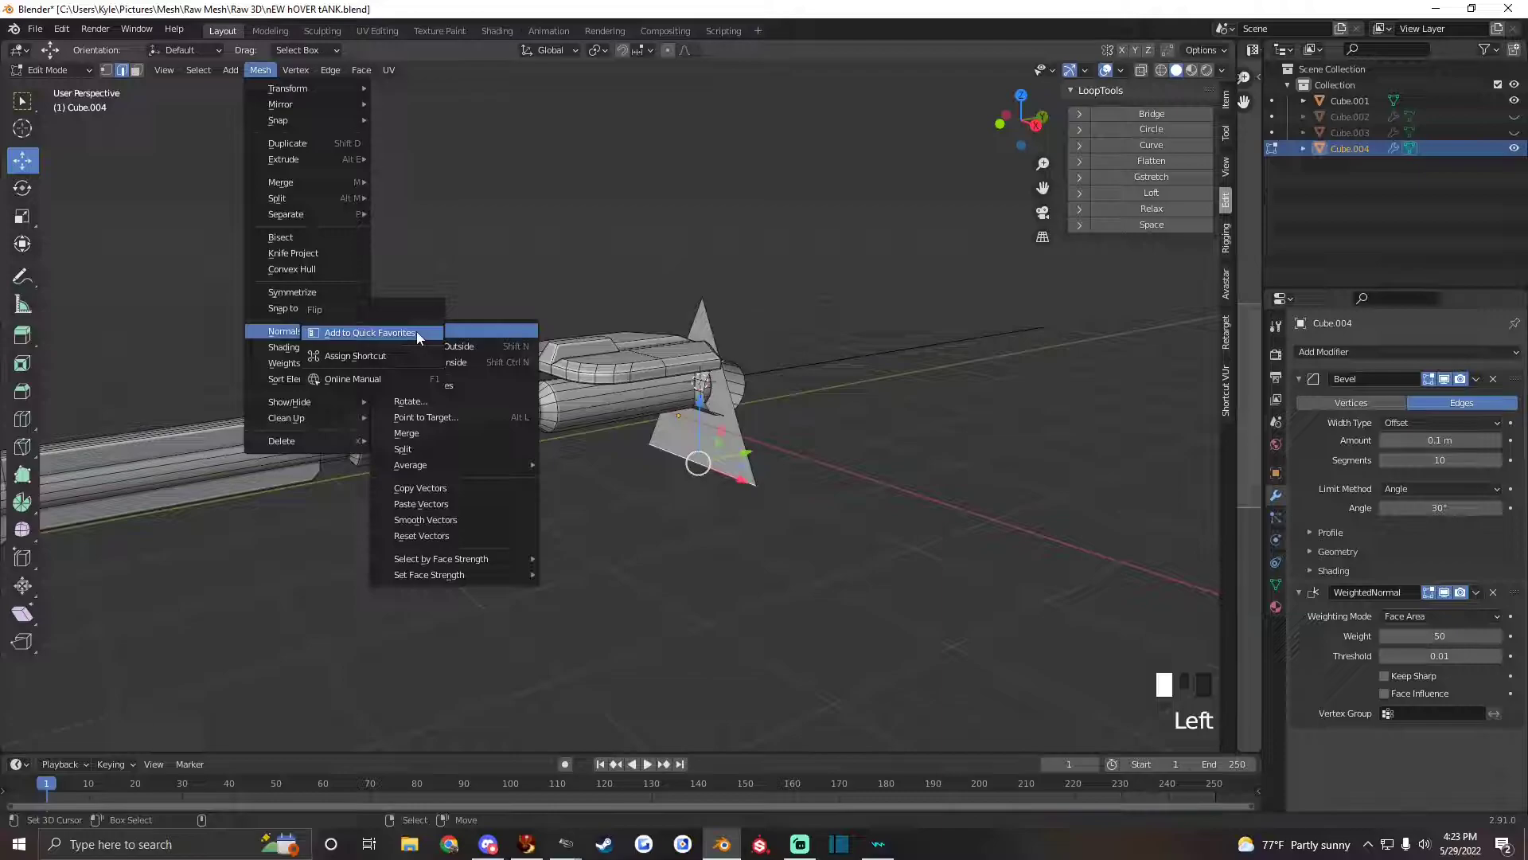
{"action": "left_click", "coordinate": [359, 336]}
{"action": "left_click_drag", "start_coordinate": [743, 307], "coordinate": [776, 312], "text": "alt"}
{"action": "left_click_drag", "start_coordinate": [776, 312], "coordinate": [629, 337], "text": "alt+shift"}
{"action": "key", "text": "q"}
{"action": "left_click", "coordinate": [503, 329]}
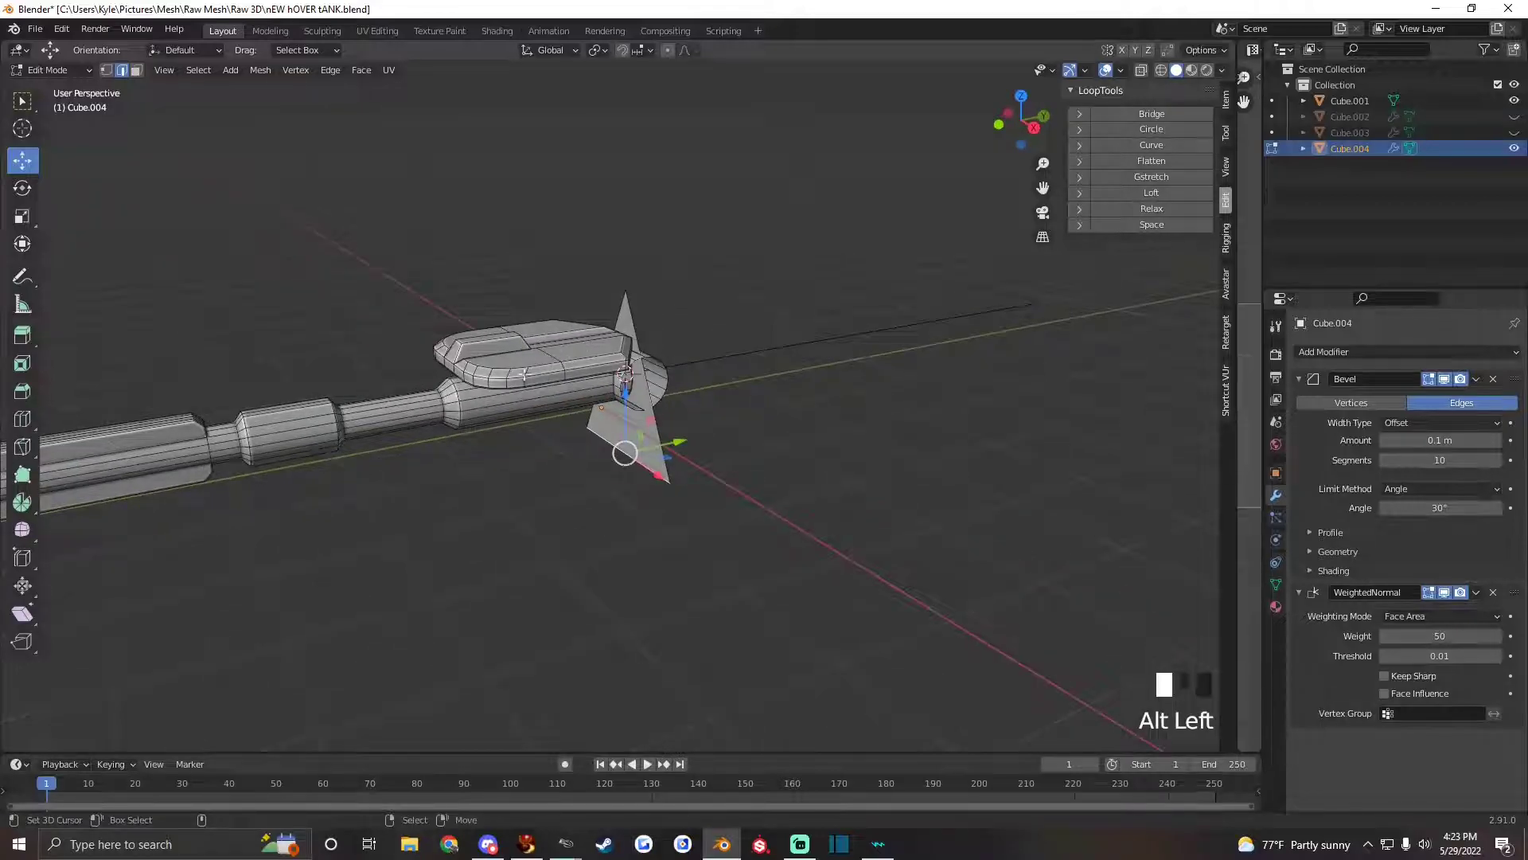
Collapse the upright triangle's lower edge by scaling it to 0, leaving a vertical reference line.
{"action": "key", "text": "Tab"}
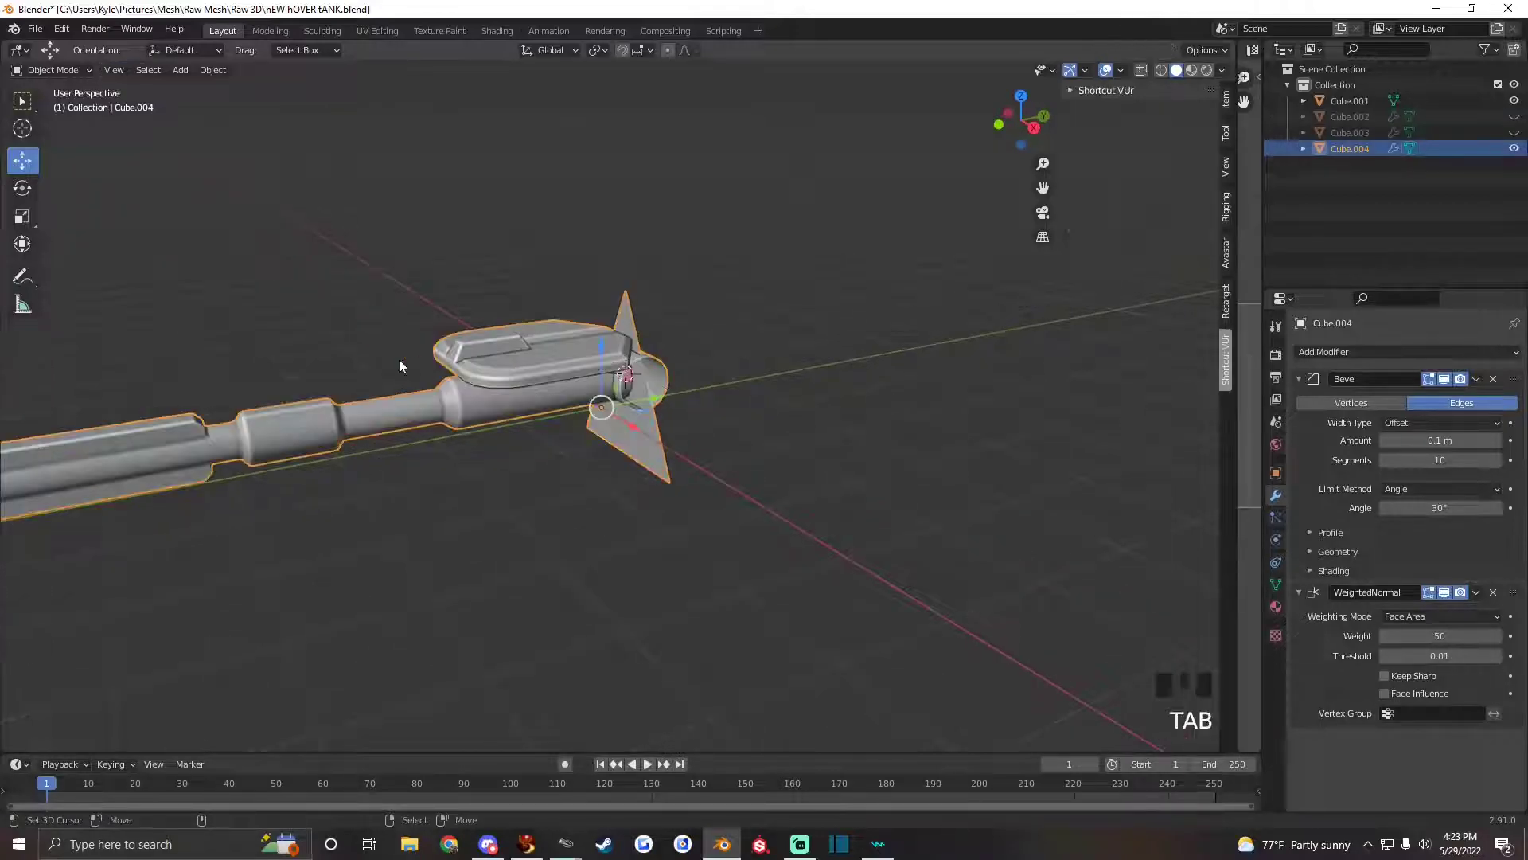
{"action": "key", "text": "Tab"}
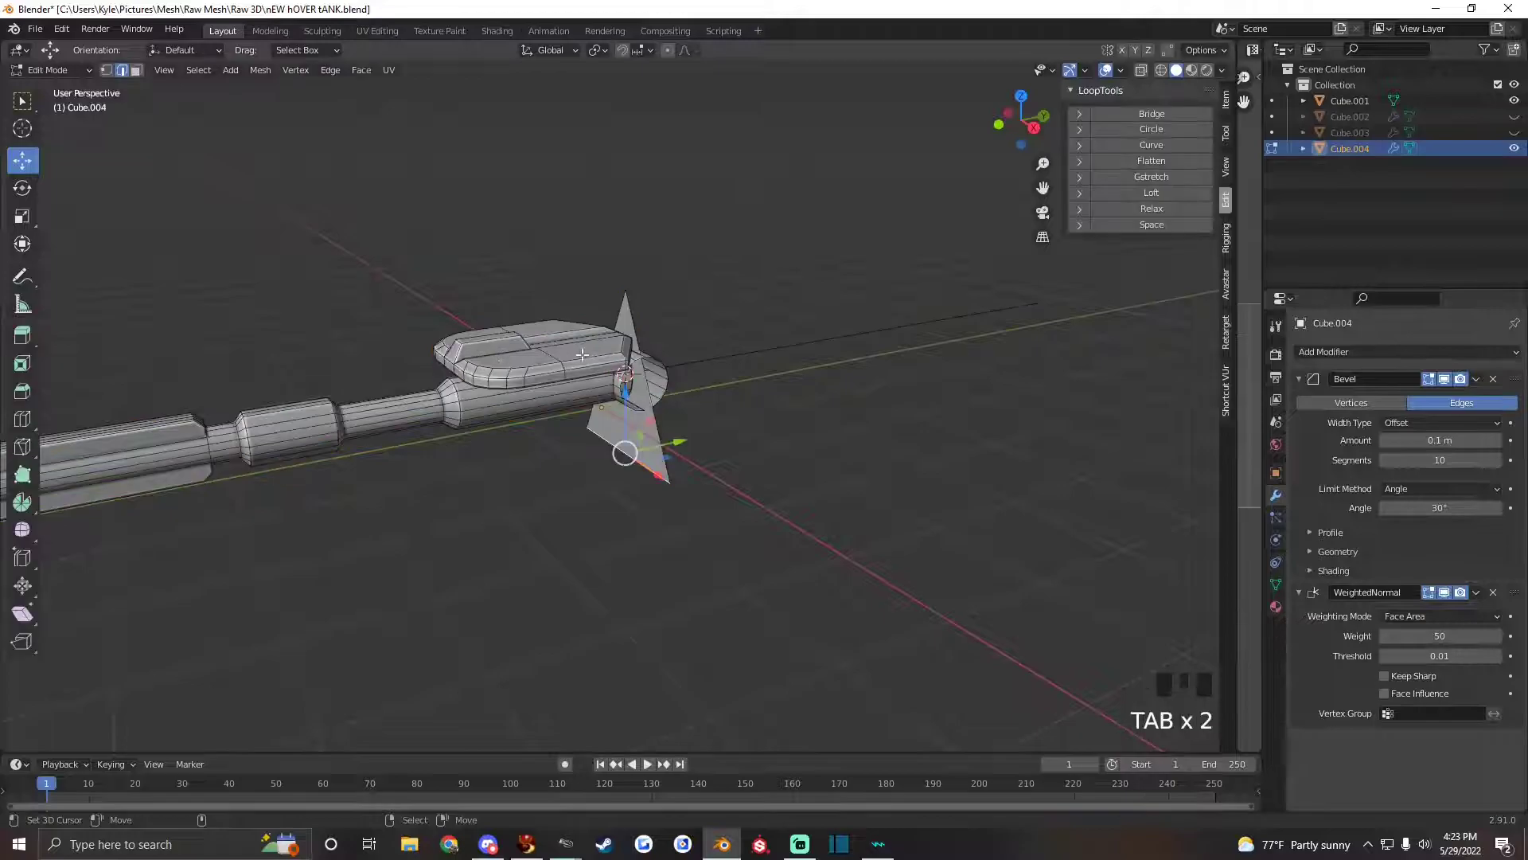
{"action": "key", "text": "s"}
{"action": "key", "text": "0"}
{"action": "left_click", "coordinate": [882, 435]}
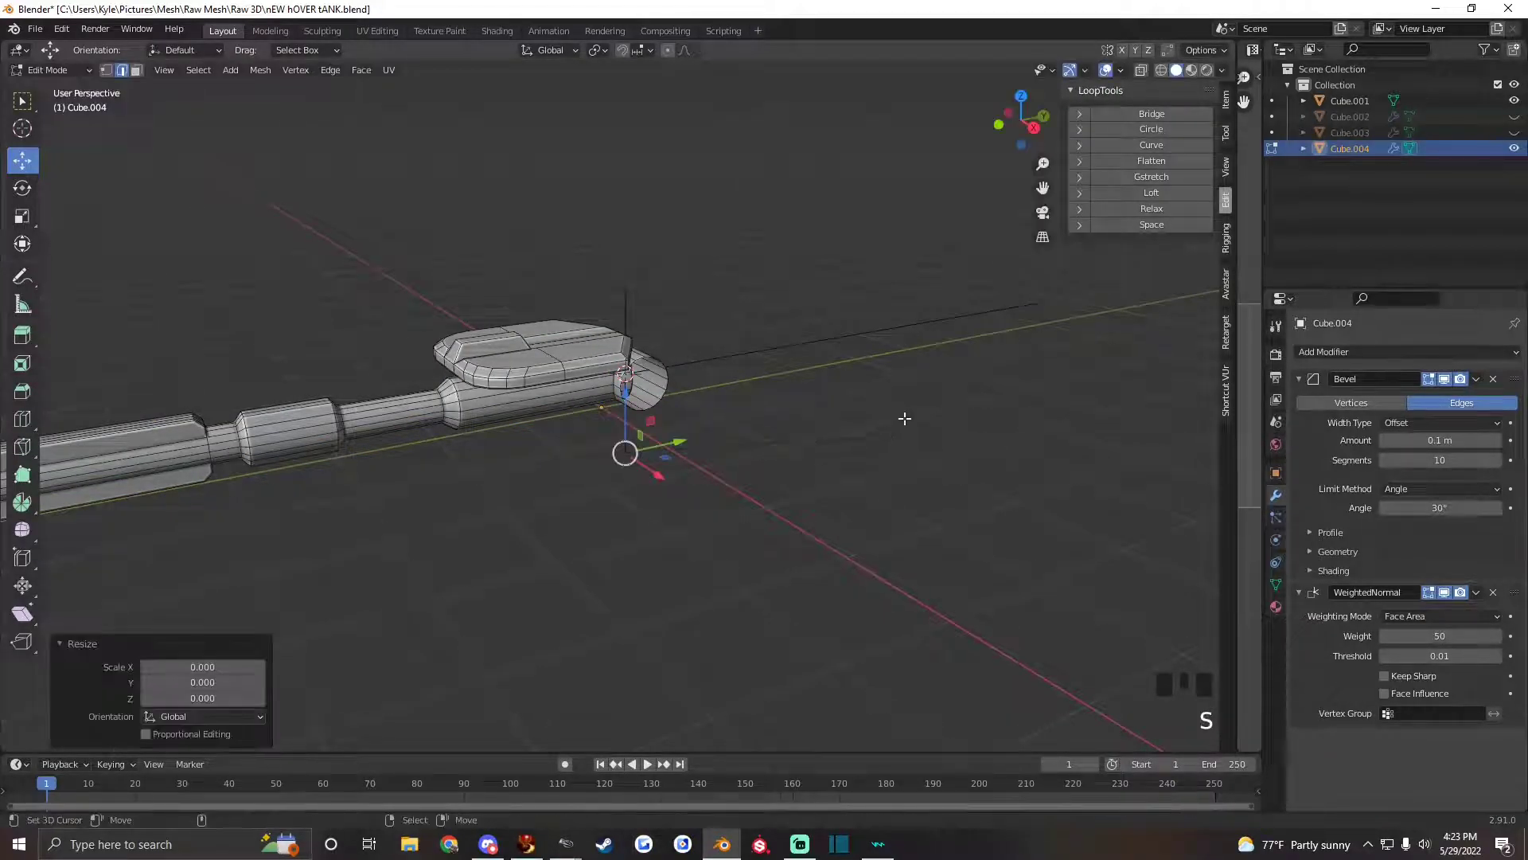
Switch to vertex select mode and select the upper end of the vertical reference line.
{"action": "left_click_drag", "start_coordinate": [842, 435], "coordinate": [614, 298], "text": "alt"}
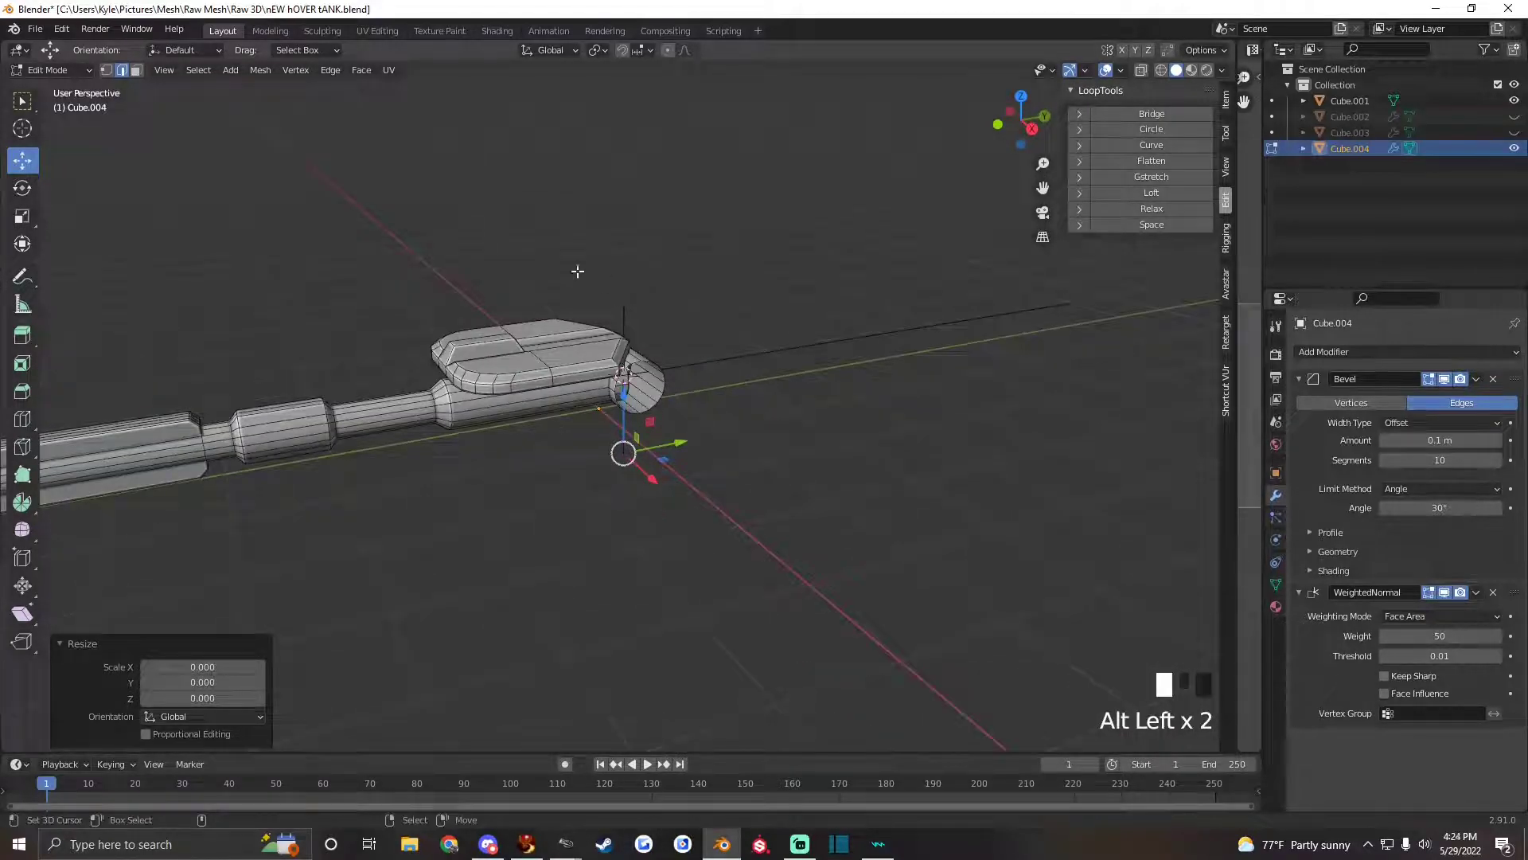
{"action": "left_click", "coordinate": [106, 71]}
{"action": "right_click", "coordinate": [624, 294]}
{"action": "left_click_drag", "start_coordinate": [698, 367], "coordinate": [716, 372], "text": "alt"}
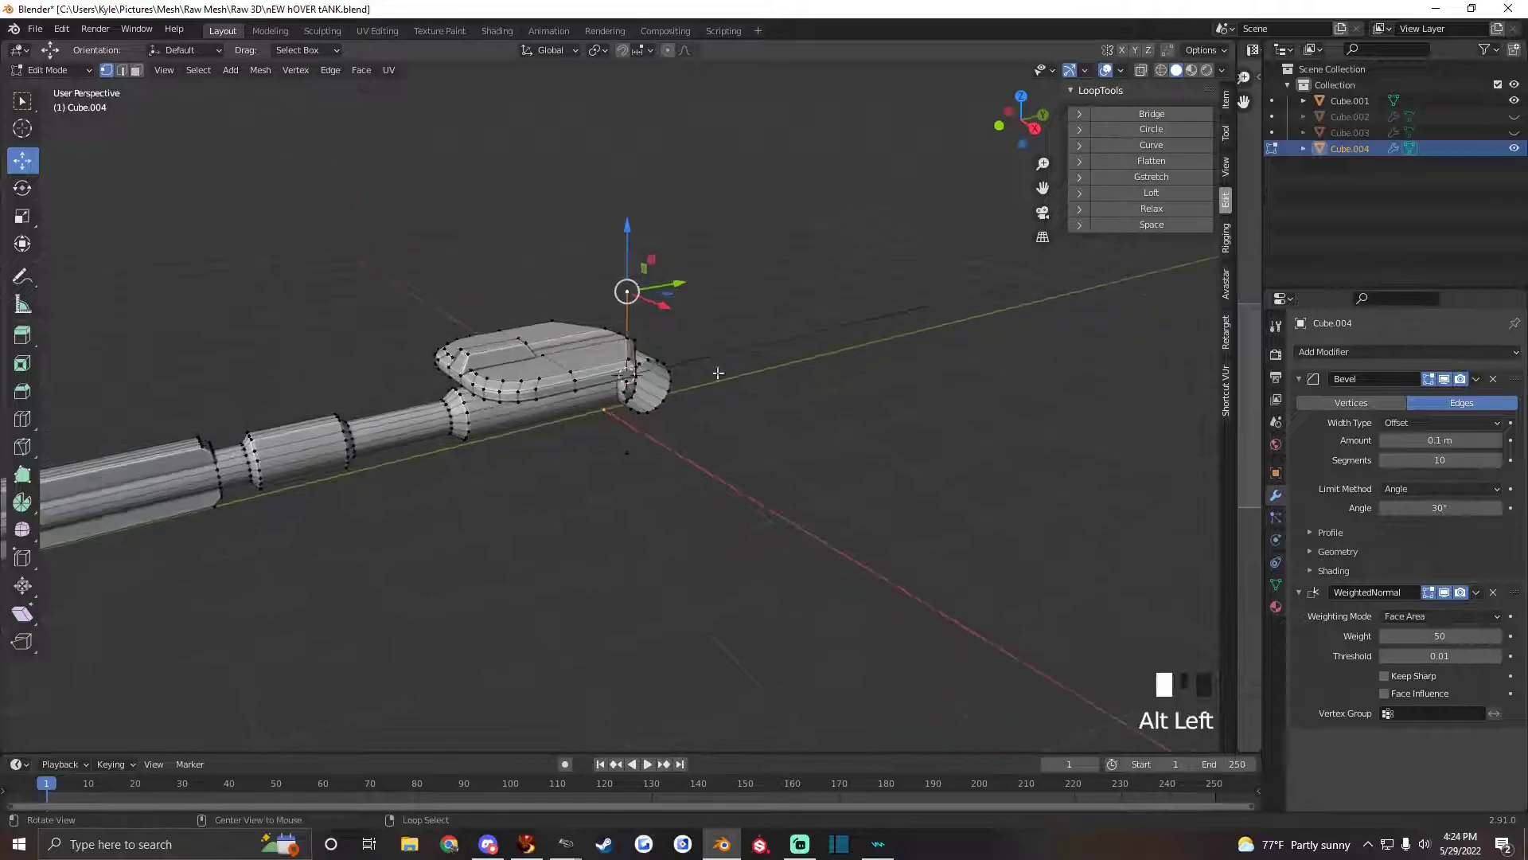
Try pulling a vertex at the vertical line's lower end away, and undo each move.
{"action": "right_click", "coordinate": [625, 453]}
{"action": "left_click_drag", "start_coordinate": [625, 454], "coordinate": [880, 470]}
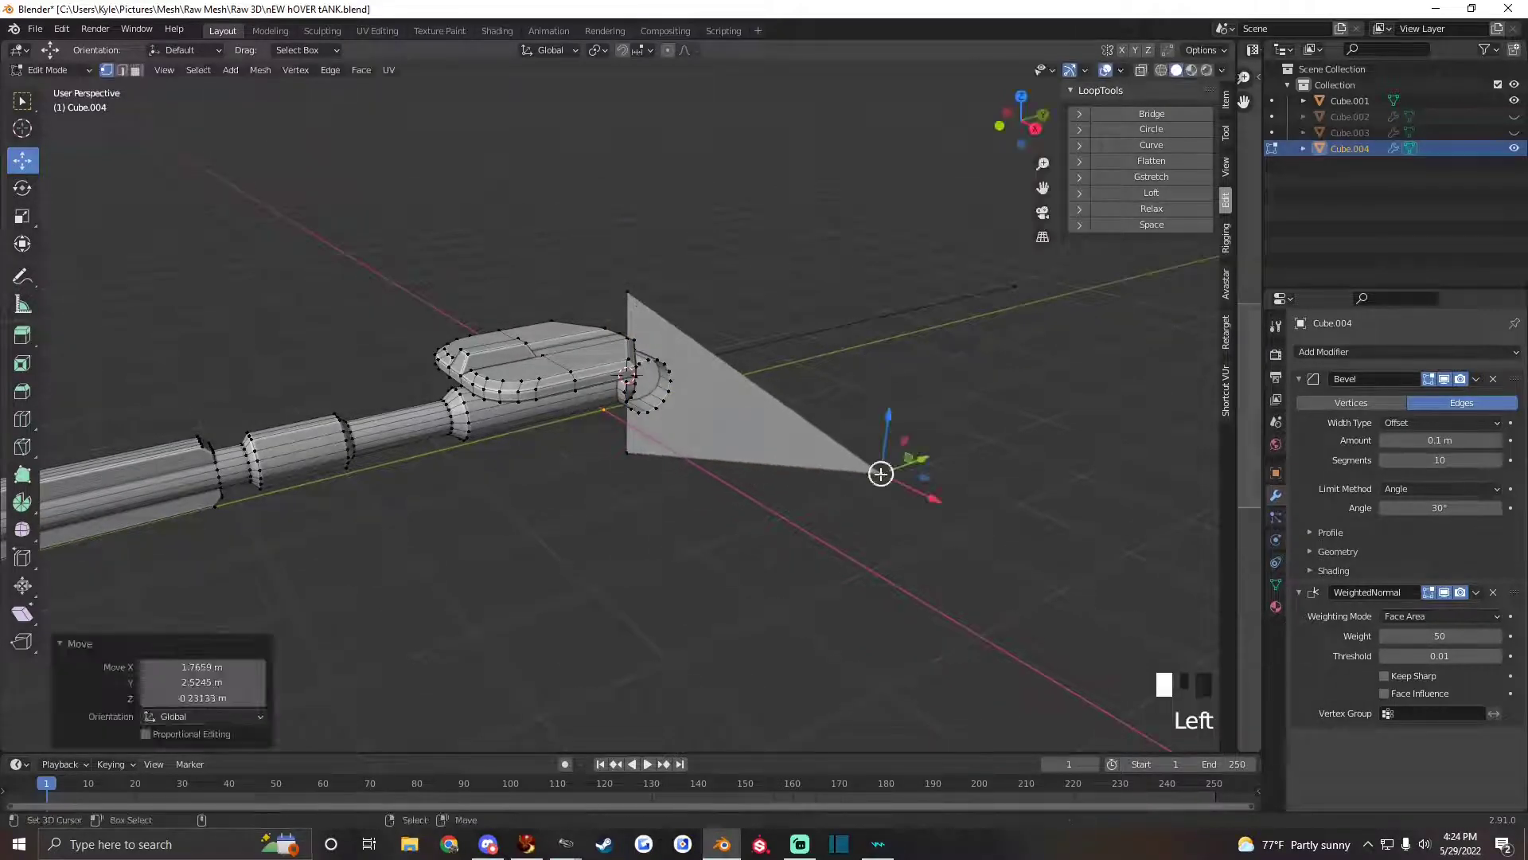
{"action": "key", "text": "ctrl+z"}
{"action": "left_click_drag", "start_coordinate": [639, 451], "coordinate": [639, 356]}
{"action": "key", "text": "ctrl+z"}
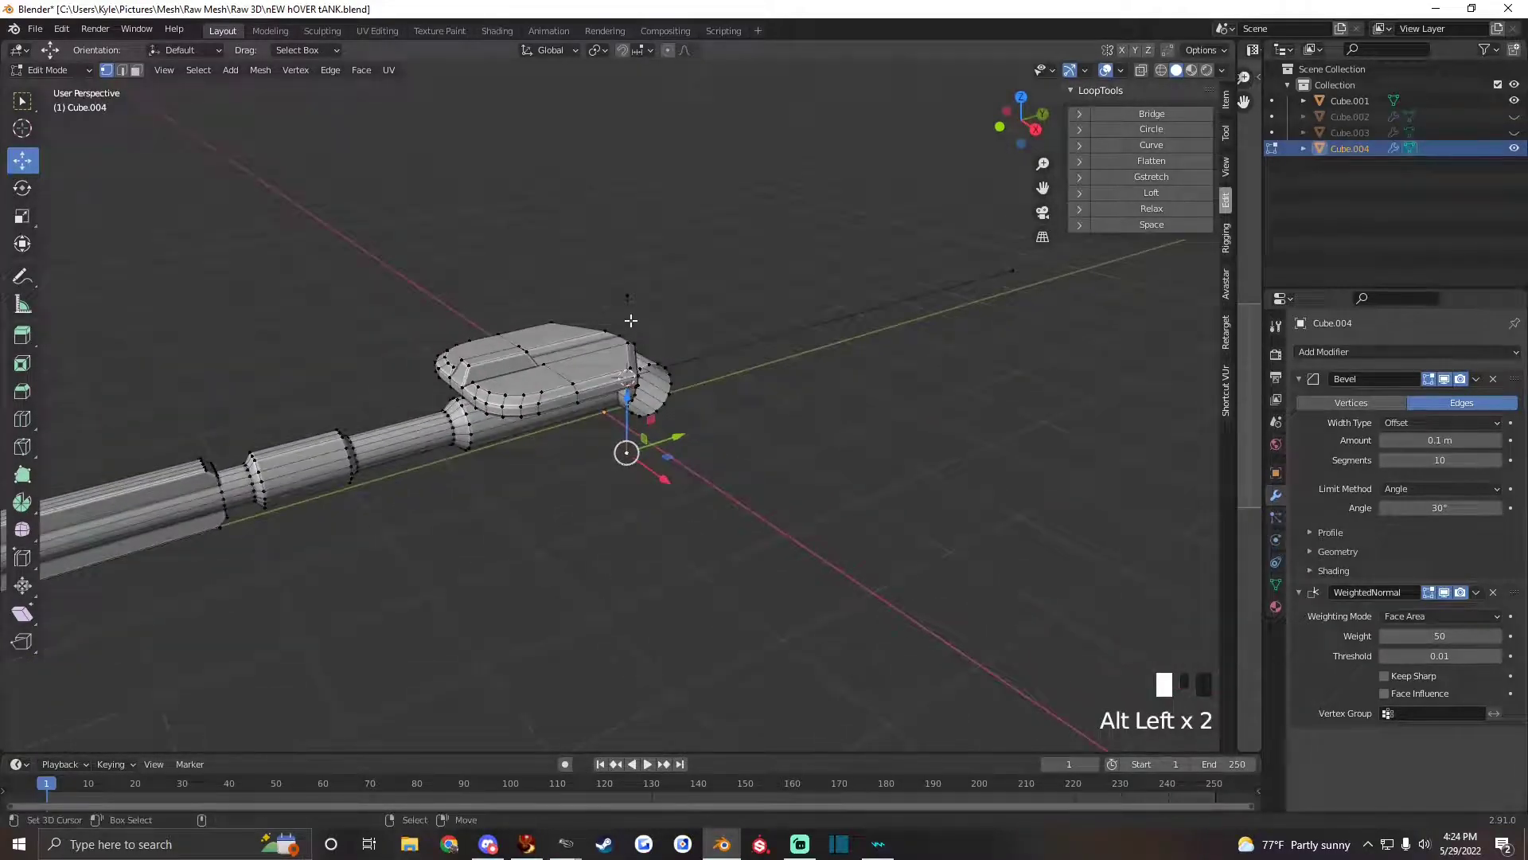
Toggle the selection of all geometry to check how both reference lines sit against the gun's pivot.
{"action": "left_click_drag", "start_coordinate": [646, 304], "coordinate": [751, 307], "text": "alt"}
{"action": "right_click", "coordinate": [606, 282]}
{"action": "key", "text": "a"}
{"action": "key", "text": "a"}
{"action": "key", "text": "a"}
{"action": "key", "text": "a"}
{"action": "key", "text": "a"}
{"action": "key", "text": "a"}
{"action": "key", "text": "a"}
{"action": "key", "text": "a"}
{"action": "key", "text": "a"}
{"action": "scroll", "coordinate": [723, 324], "scroll_direction": "down", "scroll_amount": 4}
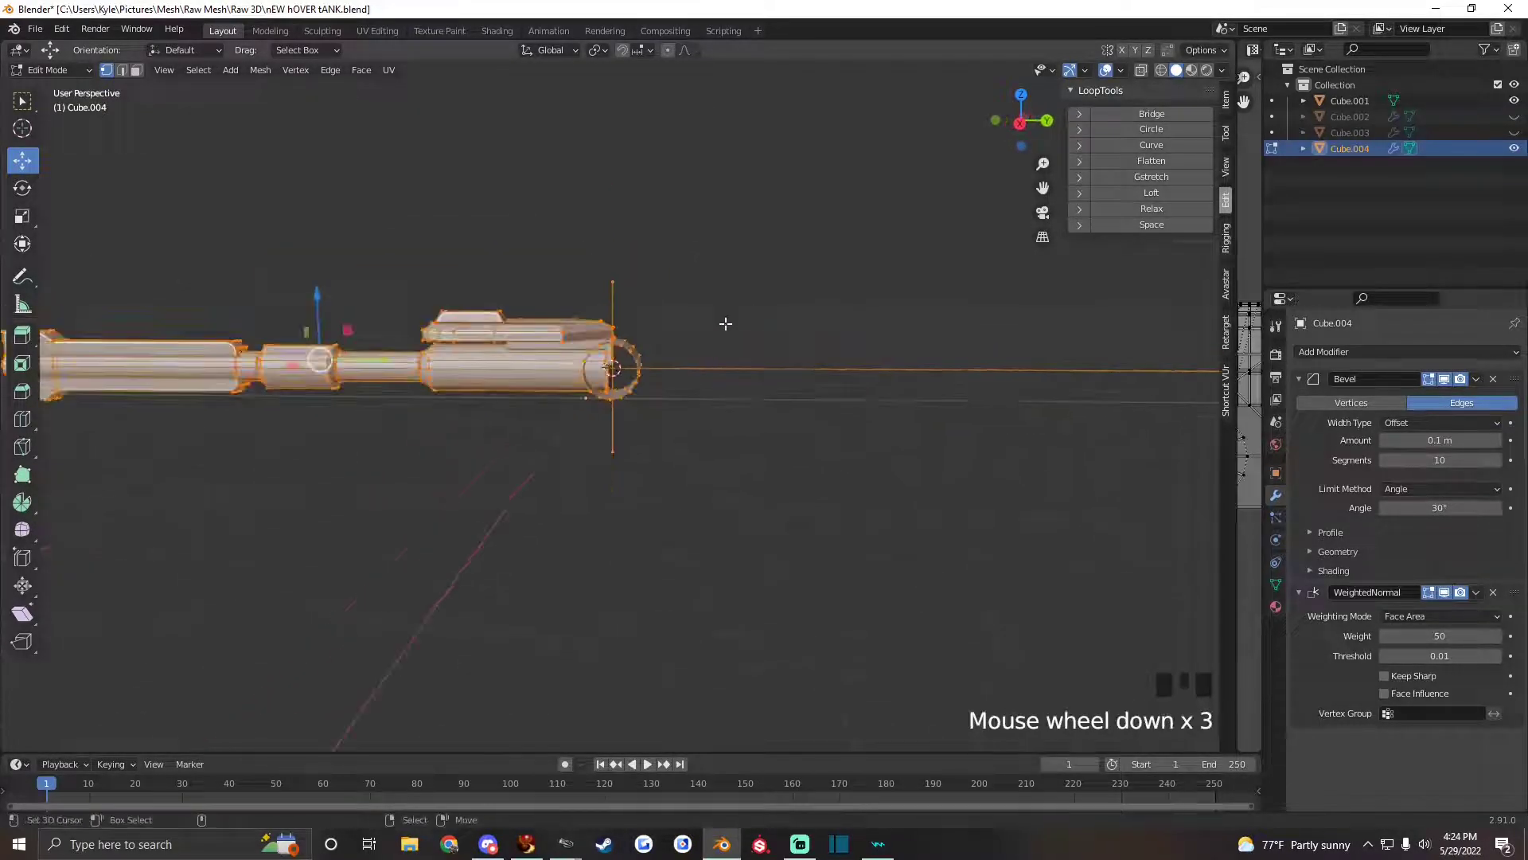
Select the vertical and horizontal reference lines with their linked geometry and merge their vertices by distance.
{"action": "right_click", "coordinate": [613, 310]}
{"action": "right_click", "coordinate": [1159, 381], "text": "shift"}
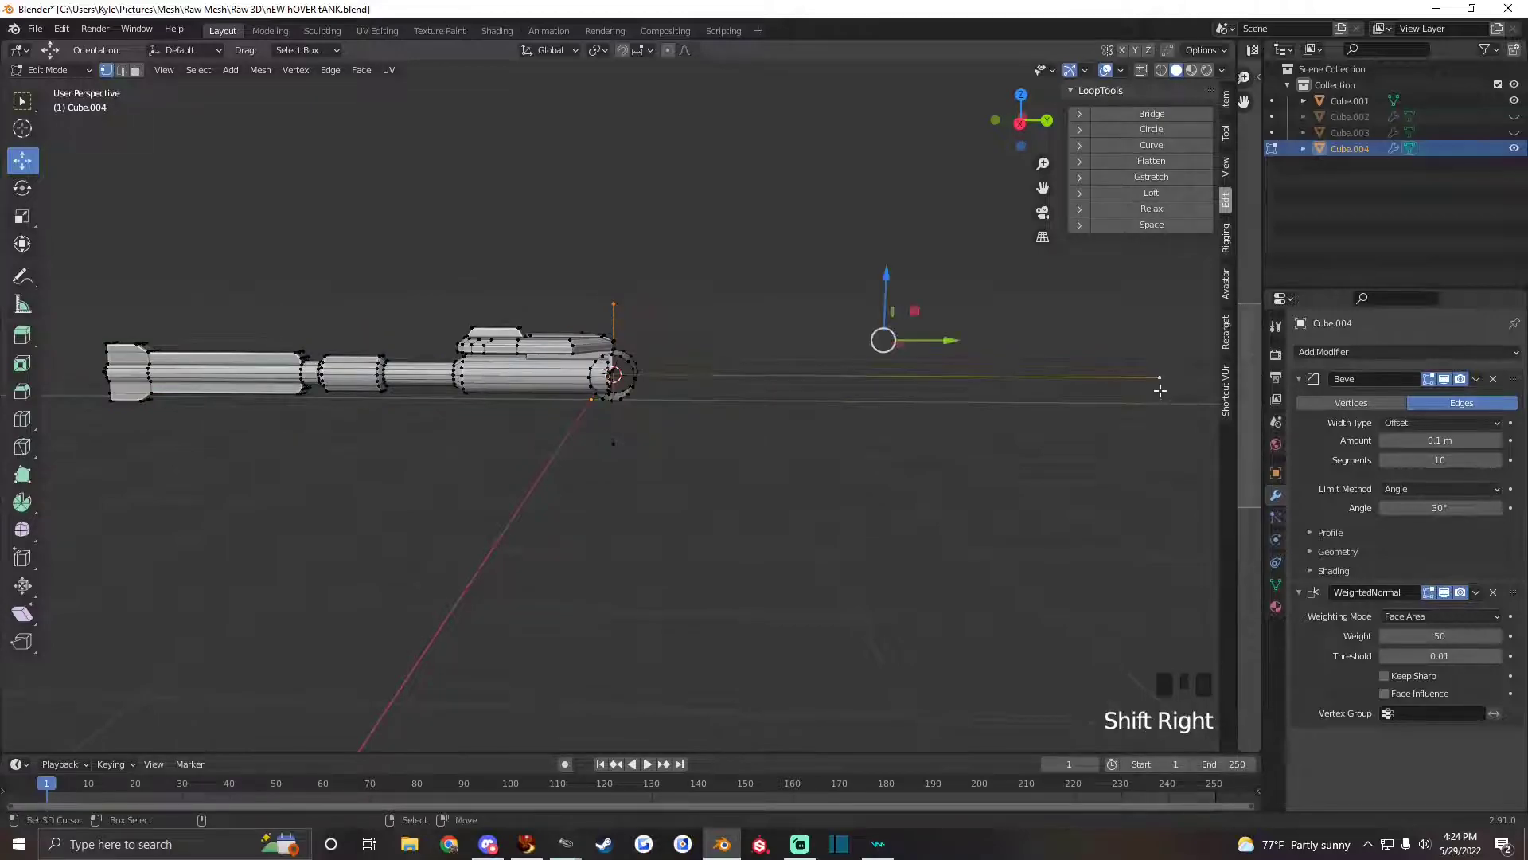
{"action": "key", "text": "q"}
{"action": "left_click", "coordinate": [1160, 390]}
{"action": "key", "text": "q"}
{"action": "left_click", "coordinate": [1084, 375]}
Inspect in wireframe where the two reference lines cross at the pivot cylinder, and return to solid shading.
{"action": "scroll", "coordinate": [557, 382], "scroll_direction": "up", "scroll_amount": 2}
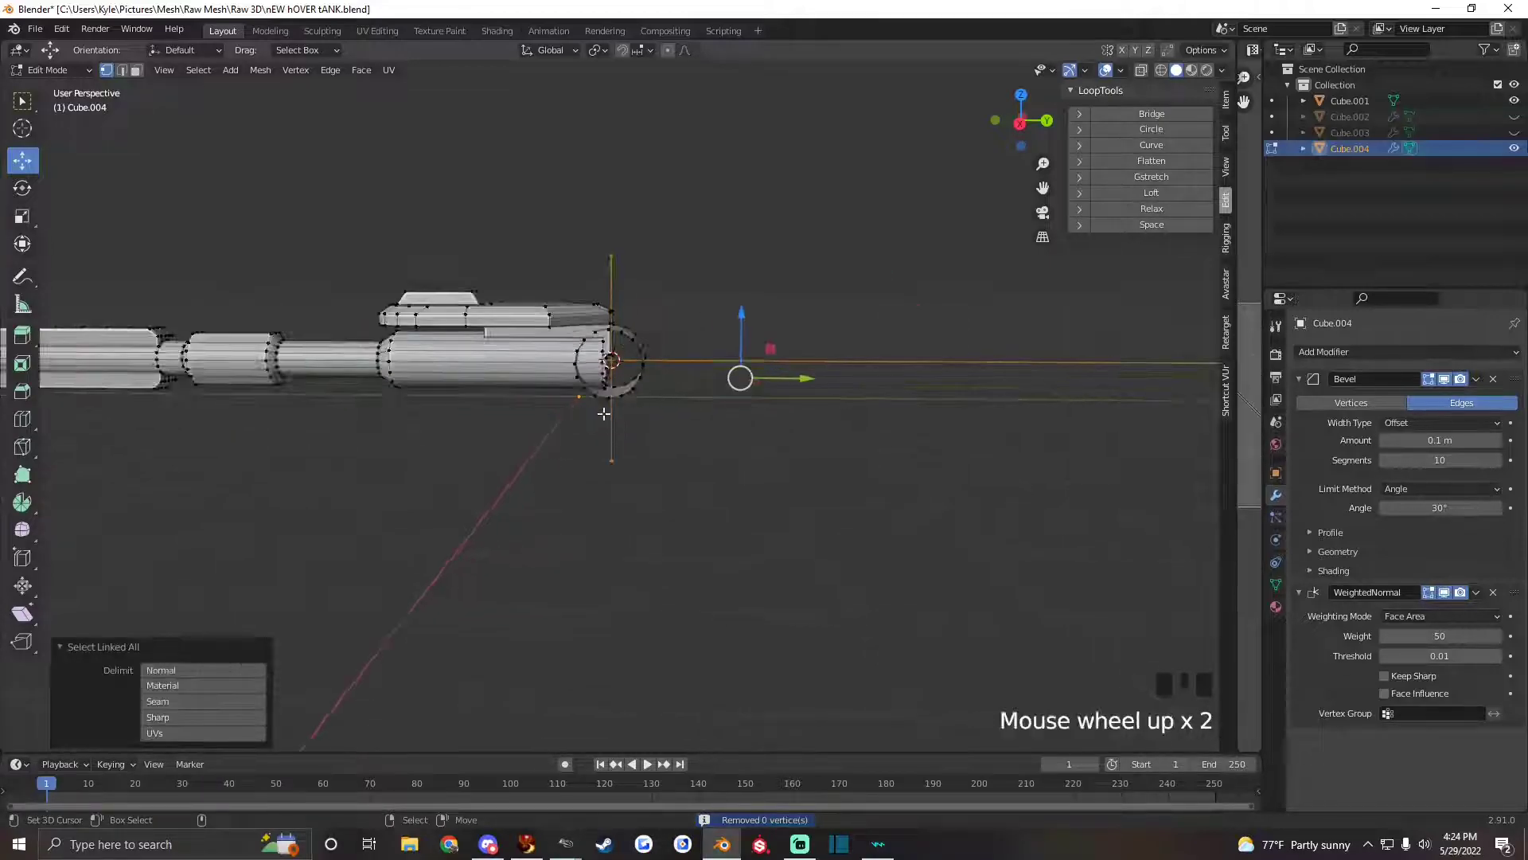
{"action": "scroll", "coordinate": [505, 420], "scroll_direction": "down", "scroll_amount": 4}
{"action": "left_click_drag", "start_coordinate": [504, 419], "coordinate": [653, 462], "text": "alt"}
{"action": "scroll", "coordinate": [590, 422], "scroll_direction": "up", "scroll_amount": 5}
{"action": "scroll", "coordinate": [571, 462], "scroll_direction": "down", "scroll_amount": 2}
{"action": "scroll", "coordinate": [654, 461], "scroll_direction": "up", "scroll_amount": 4}
{"action": "scroll", "coordinate": [536, 443], "scroll_direction": "down", "scroll_amount": 5}
{"action": "left_click_drag", "start_coordinate": [536, 443], "coordinate": [557, 363], "text": "alt"}
{"action": "scroll", "coordinate": [718, 419], "scroll_direction": "up", "scroll_amount": 2}
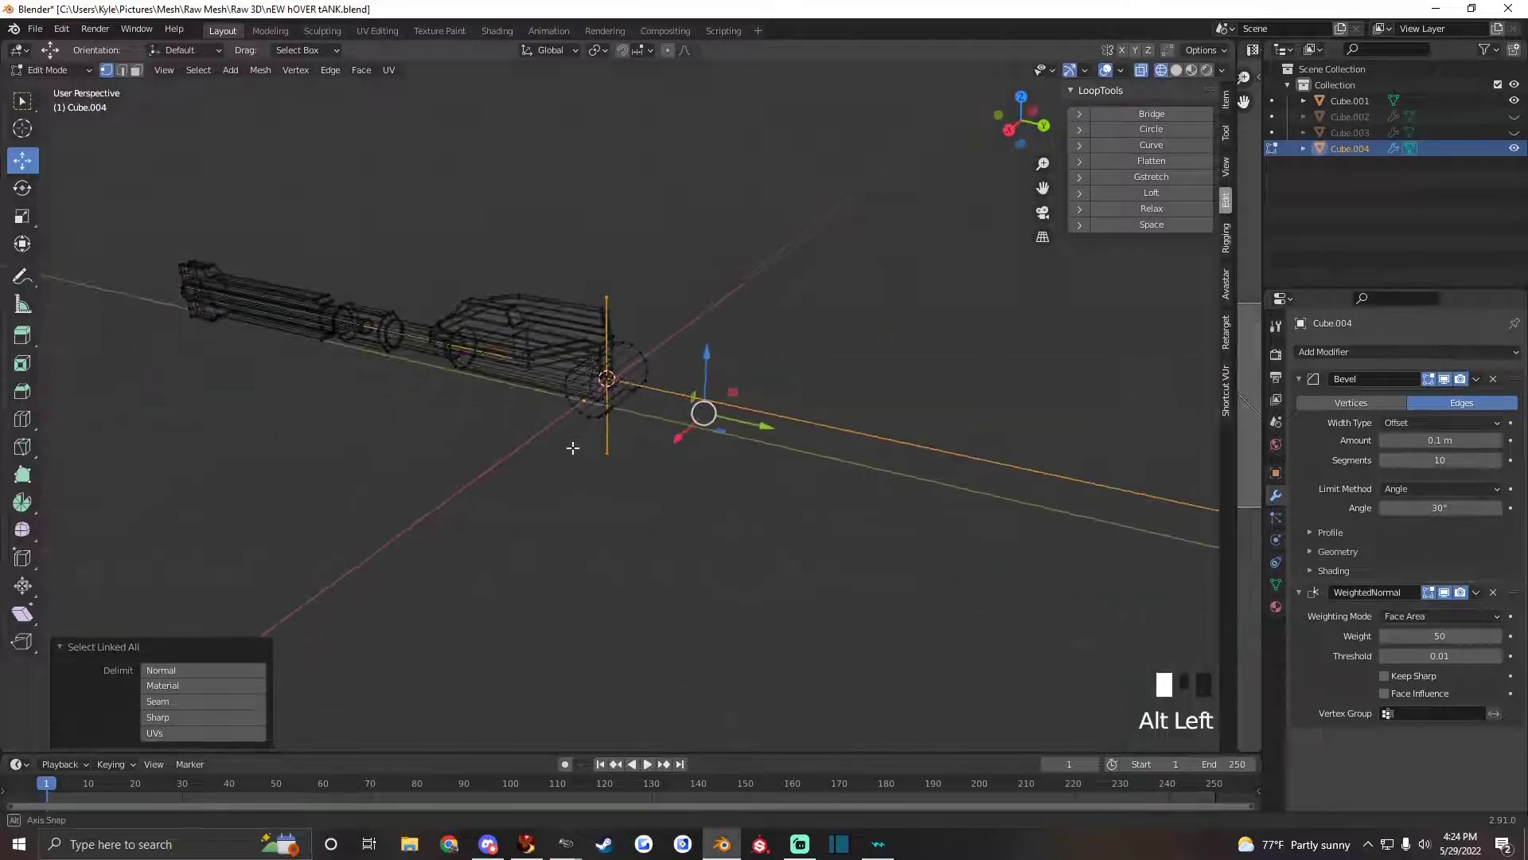
{"action": "left_click_drag", "start_coordinate": [690, 454], "coordinate": [706, 455], "text": "alt"}
{"action": "key", "text": "z"}
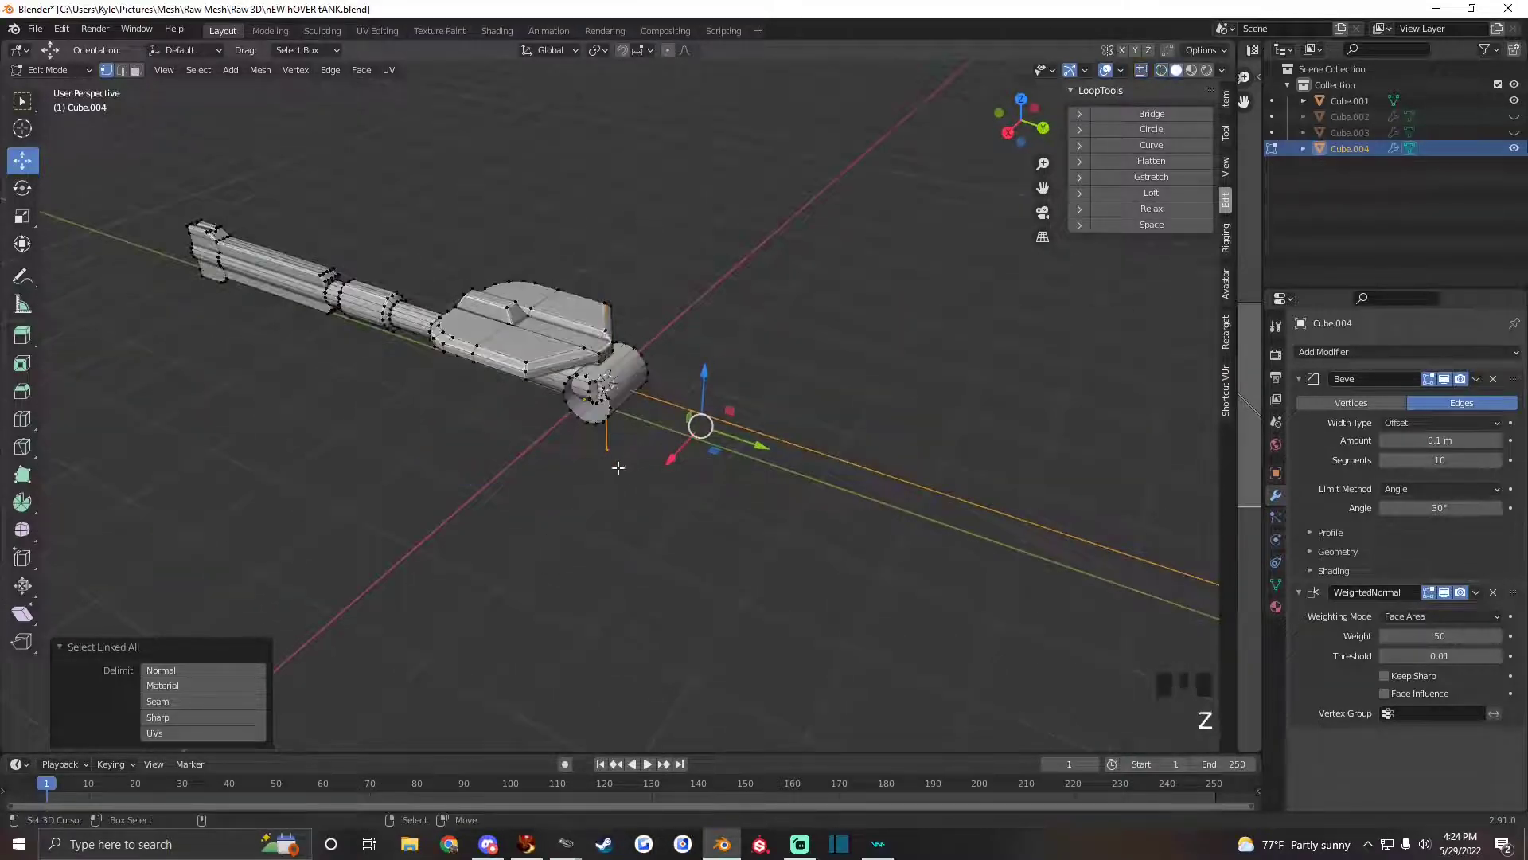
{"action": "scroll", "coordinate": [614, 466], "scroll_direction": "up", "scroll_amount": 3}
Return to object mode and unhide the tank's hull and turret objects.
{"action": "key", "text": "Tab"}
{"action": "left_click_drag", "start_coordinate": [595, 463], "coordinate": [584, 358], "text": "alt"}
{"action": "scroll", "coordinate": [584, 358], "scroll_direction": "down", "scroll_amount": 2}
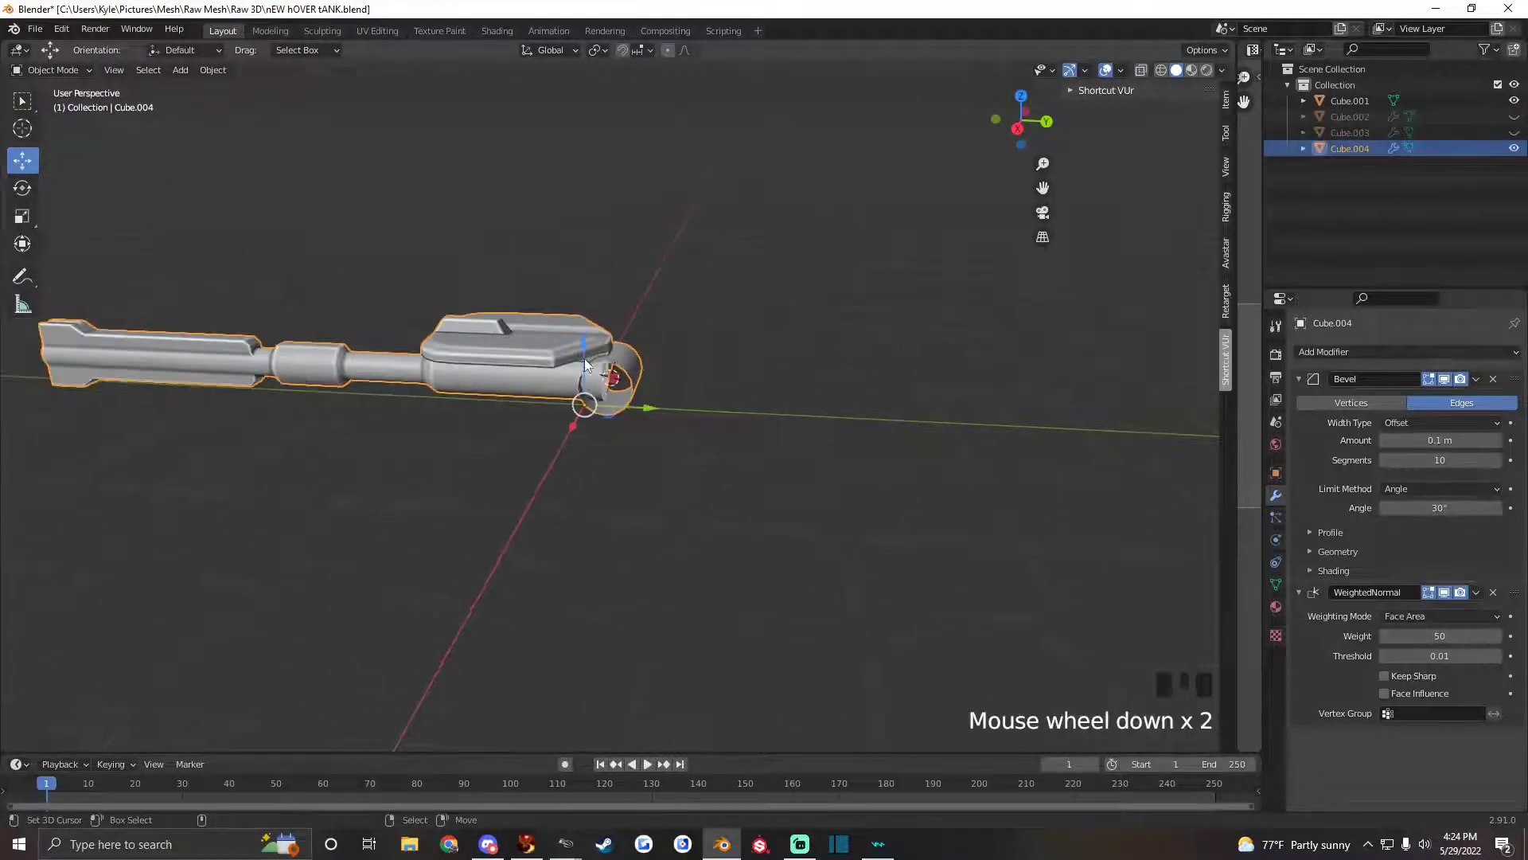
{"action": "scroll", "coordinate": [478, 392], "scroll_direction": "up", "scroll_amount": 2}
{"action": "left_click_drag", "start_coordinate": [474, 395], "coordinate": [412, 424], "text": "alt"}
{"action": "scroll", "coordinate": [429, 400], "scroll_direction": "down", "scroll_amount": 3}
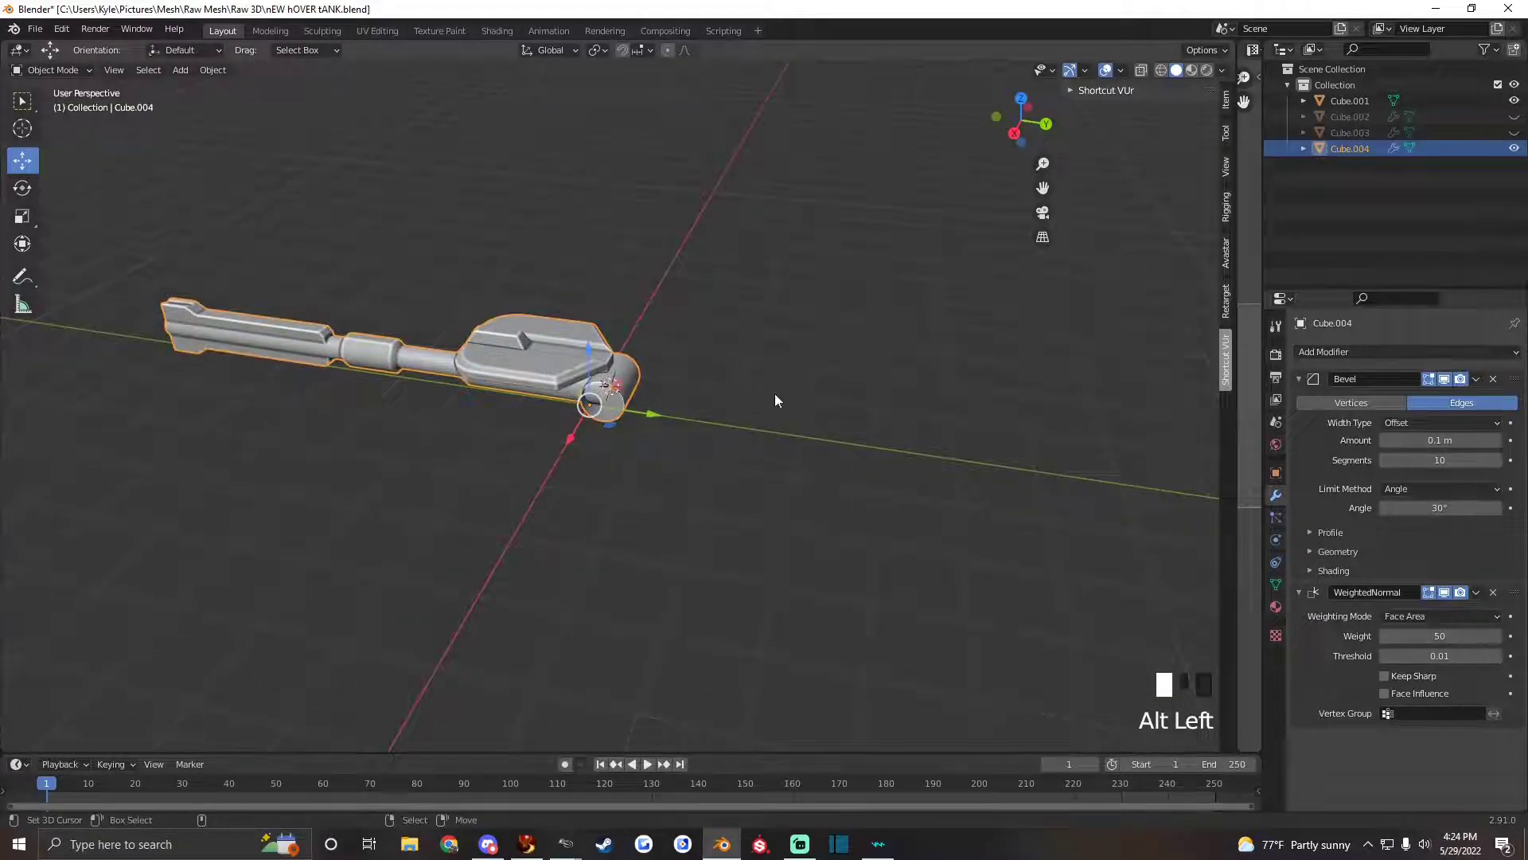
{"action": "left_click_drag", "start_coordinate": [775, 394], "coordinate": [761, 360], "text": "alt"}
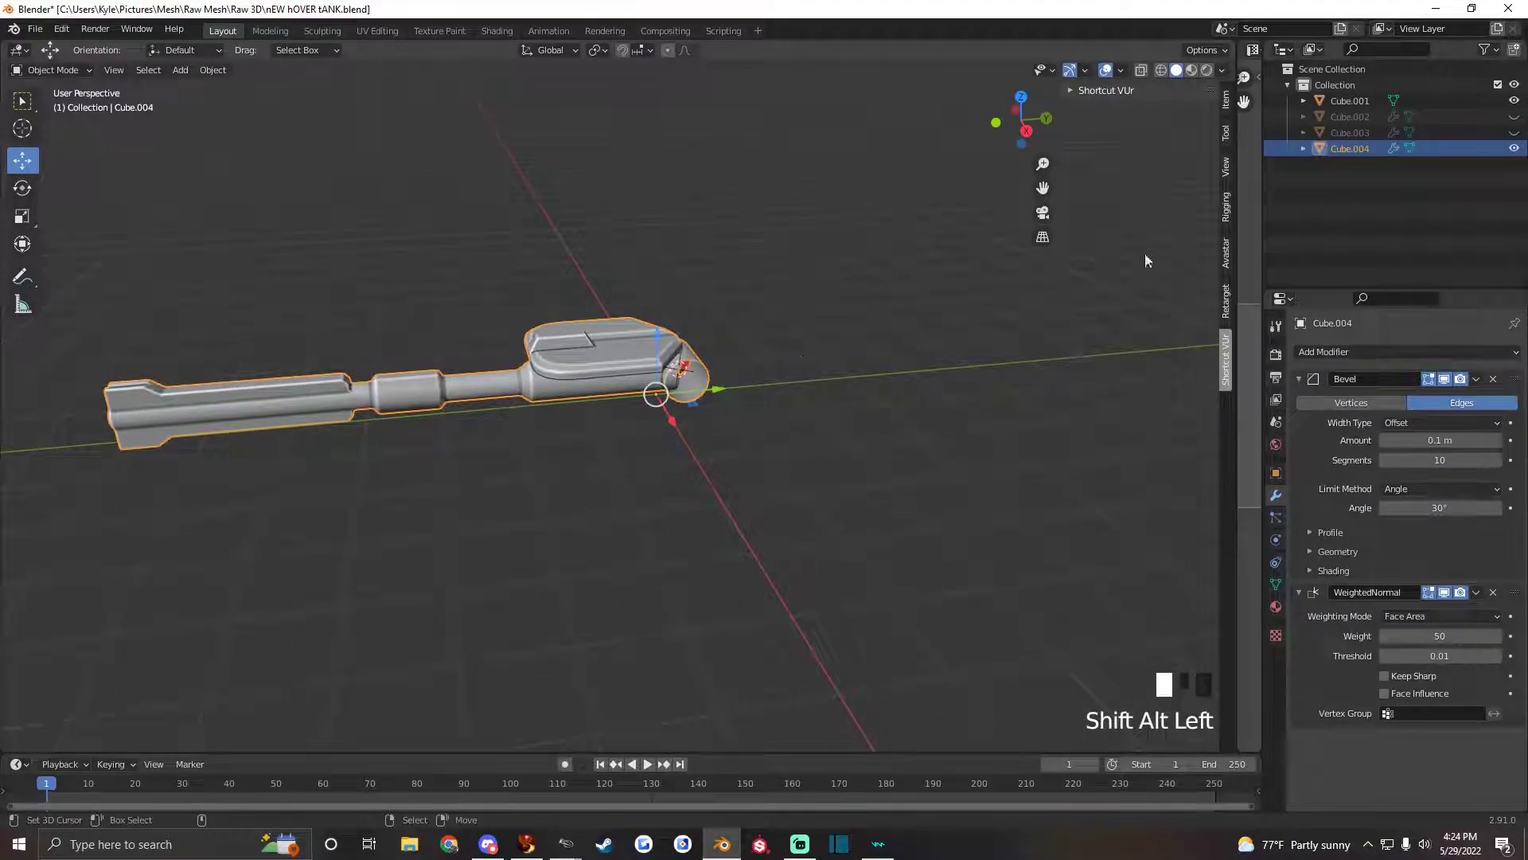
{"action": "left_click", "coordinate": [1514, 116]}
{"action": "left_click", "coordinate": [1513, 132]}
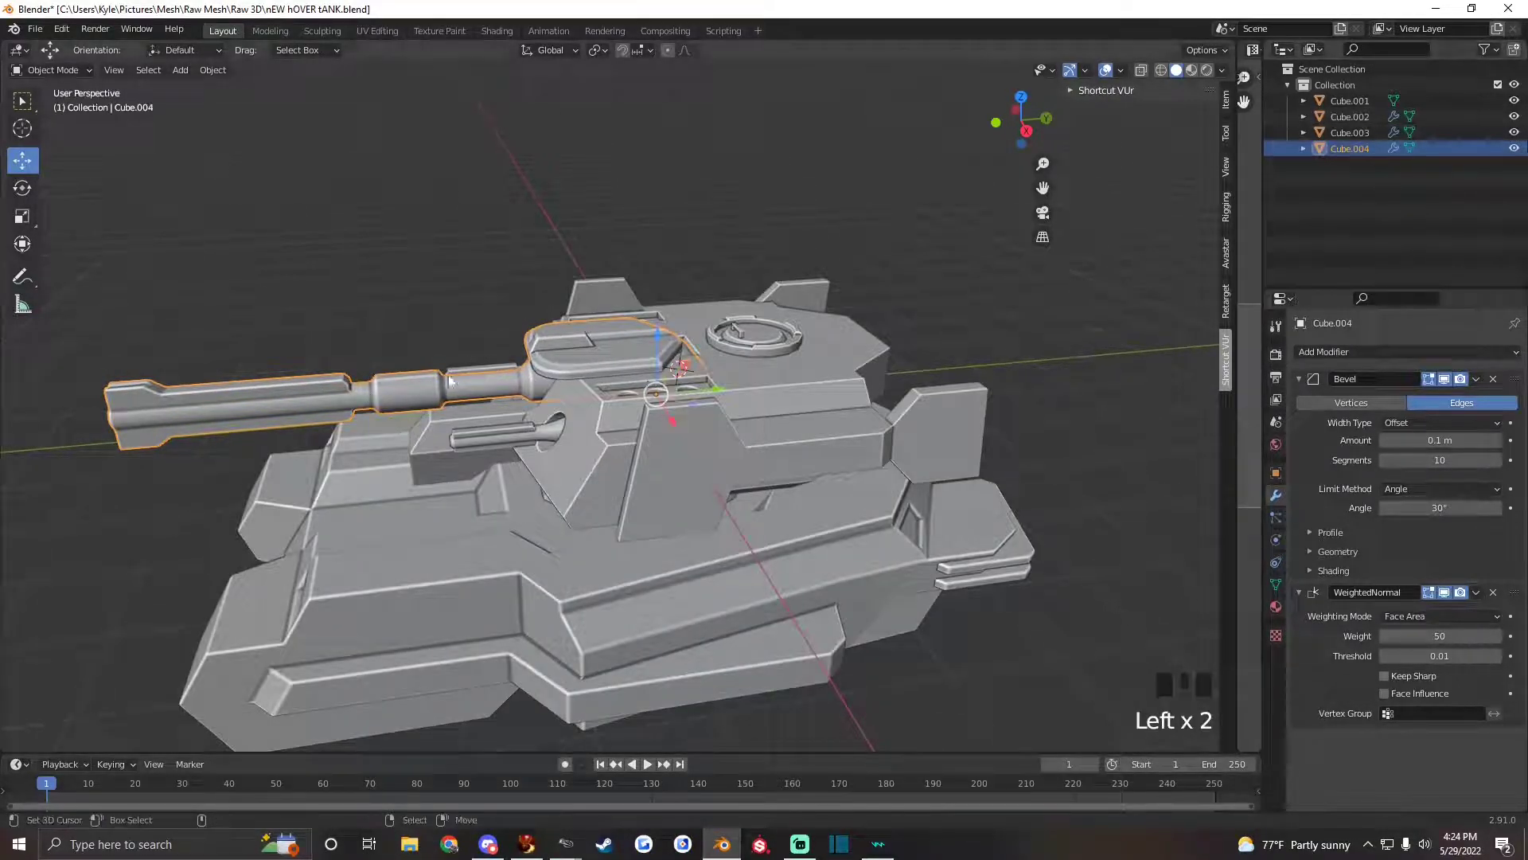
Select the hull, main gun and turret individually to check that they are separate objects.
{"action": "right_click", "coordinate": [535, 467]}
{"action": "right_click", "coordinate": [476, 514]}
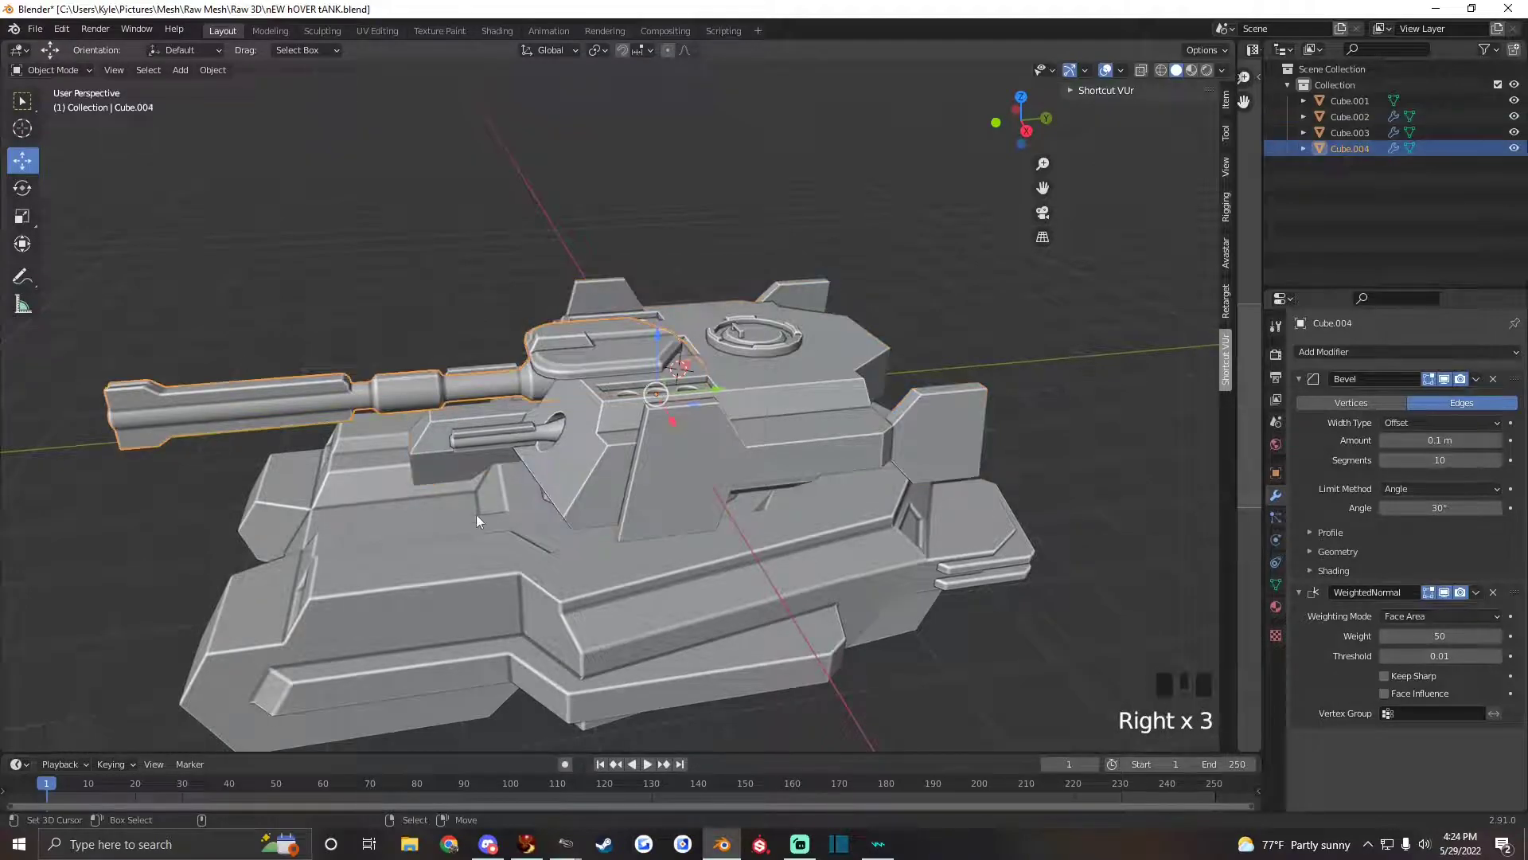
{"action": "left_click", "coordinate": [566, 501], "text": "alt"}
{"action": "middle_click_drag", "start_coordinate": [567, 503], "coordinate": [564, 496]}
{"action": "left_click_drag", "start_coordinate": [493, 548], "coordinate": [558, 351], "text": "alt+shift"}
{"action": "scroll", "coordinate": [569, 488], "scroll_direction": "down", "scroll_amount": 2}
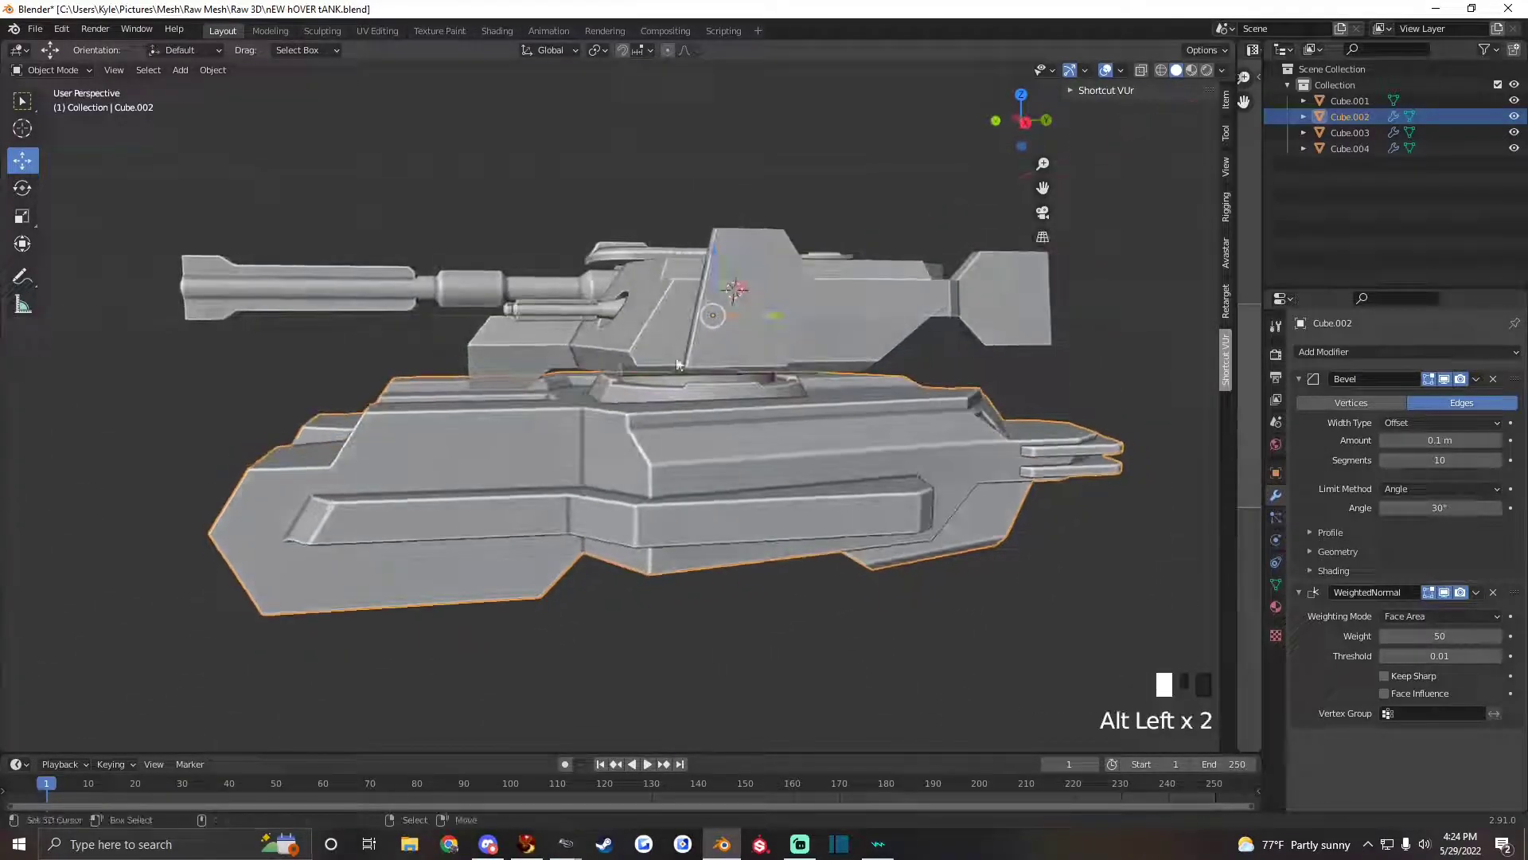
{"action": "right_click", "coordinate": [553, 344]}
{"action": "right_click", "coordinate": [553, 344]}
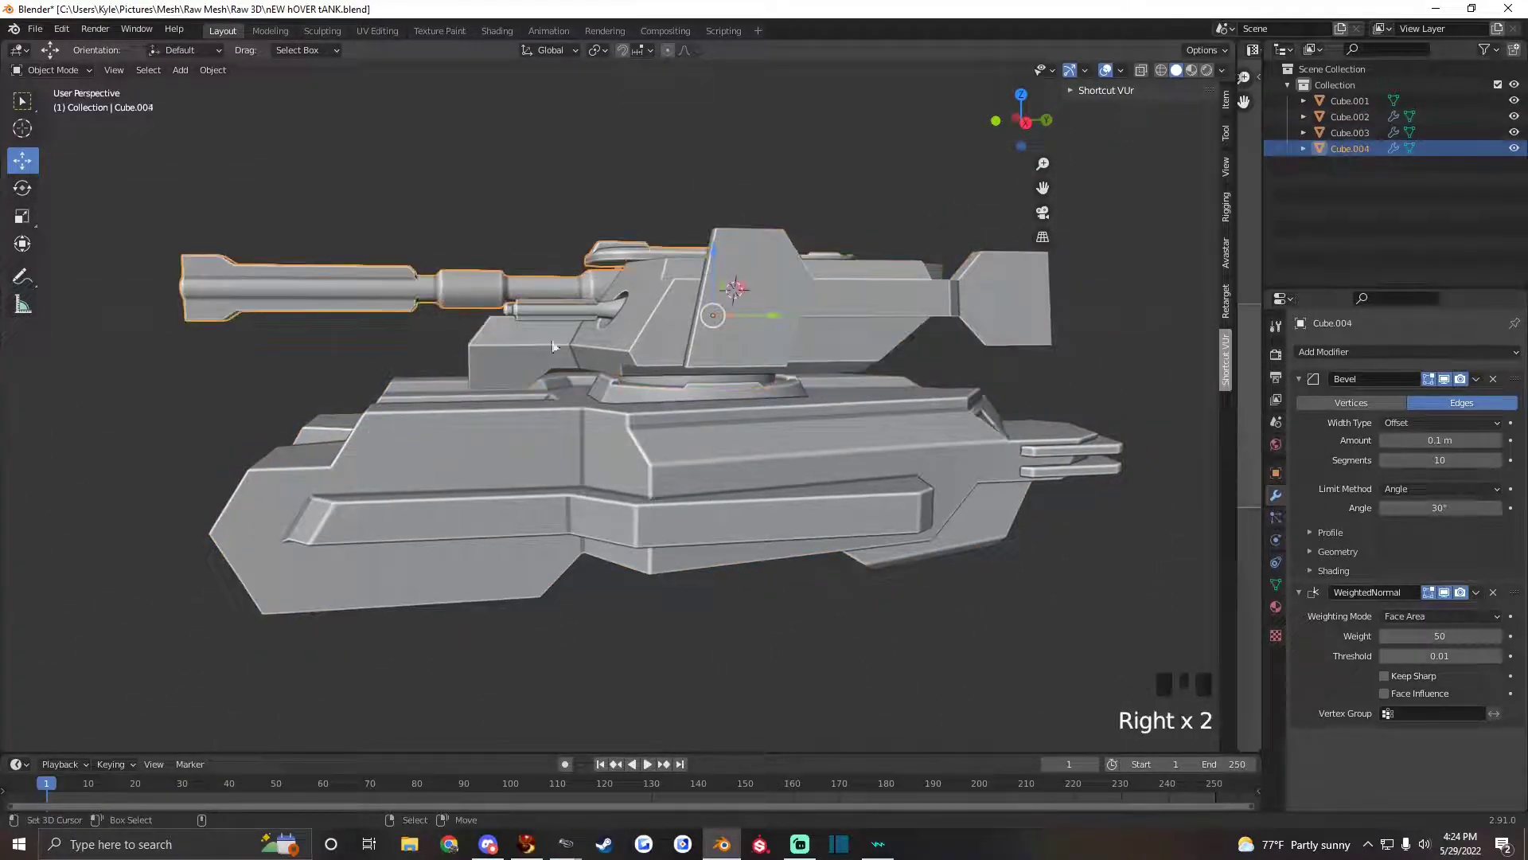
{"action": "right_click", "coordinate": [651, 360]}
Try rotating the main gun and turret together about the global Z axis, and undo it.
{"action": "left_click_drag", "start_coordinate": [651, 360], "coordinate": [481, 313], "text": "alt"}
{"action": "right_click", "coordinate": [480, 313]}
{"action": "right_click", "coordinate": [662, 388], "text": "shift"}
{"action": "left_click_drag", "start_coordinate": [662, 388], "coordinate": [668, 342], "text": "alt"}
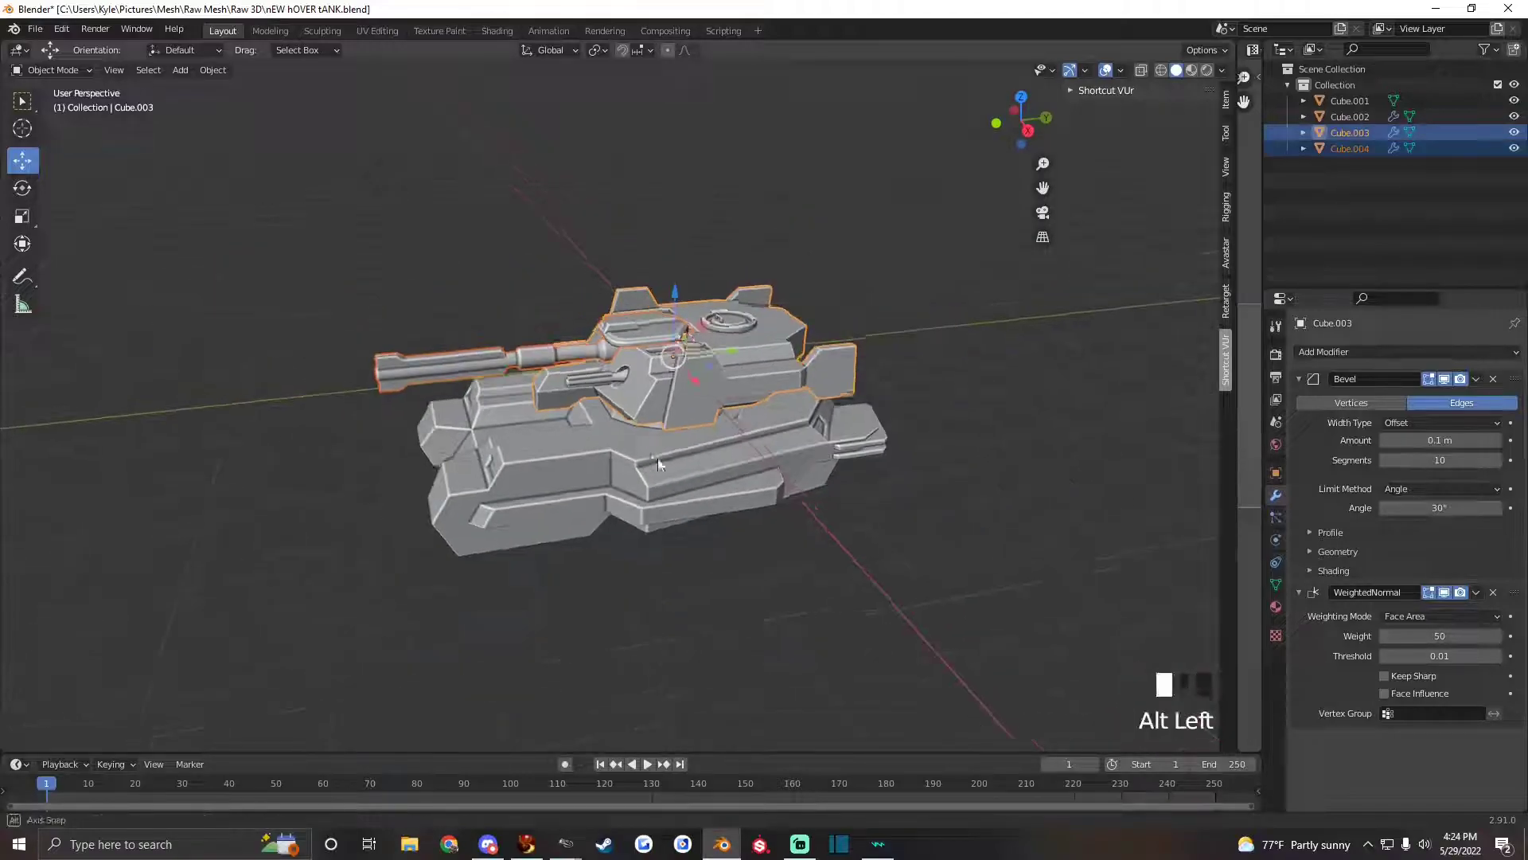
{"action": "key", "text": "r"}
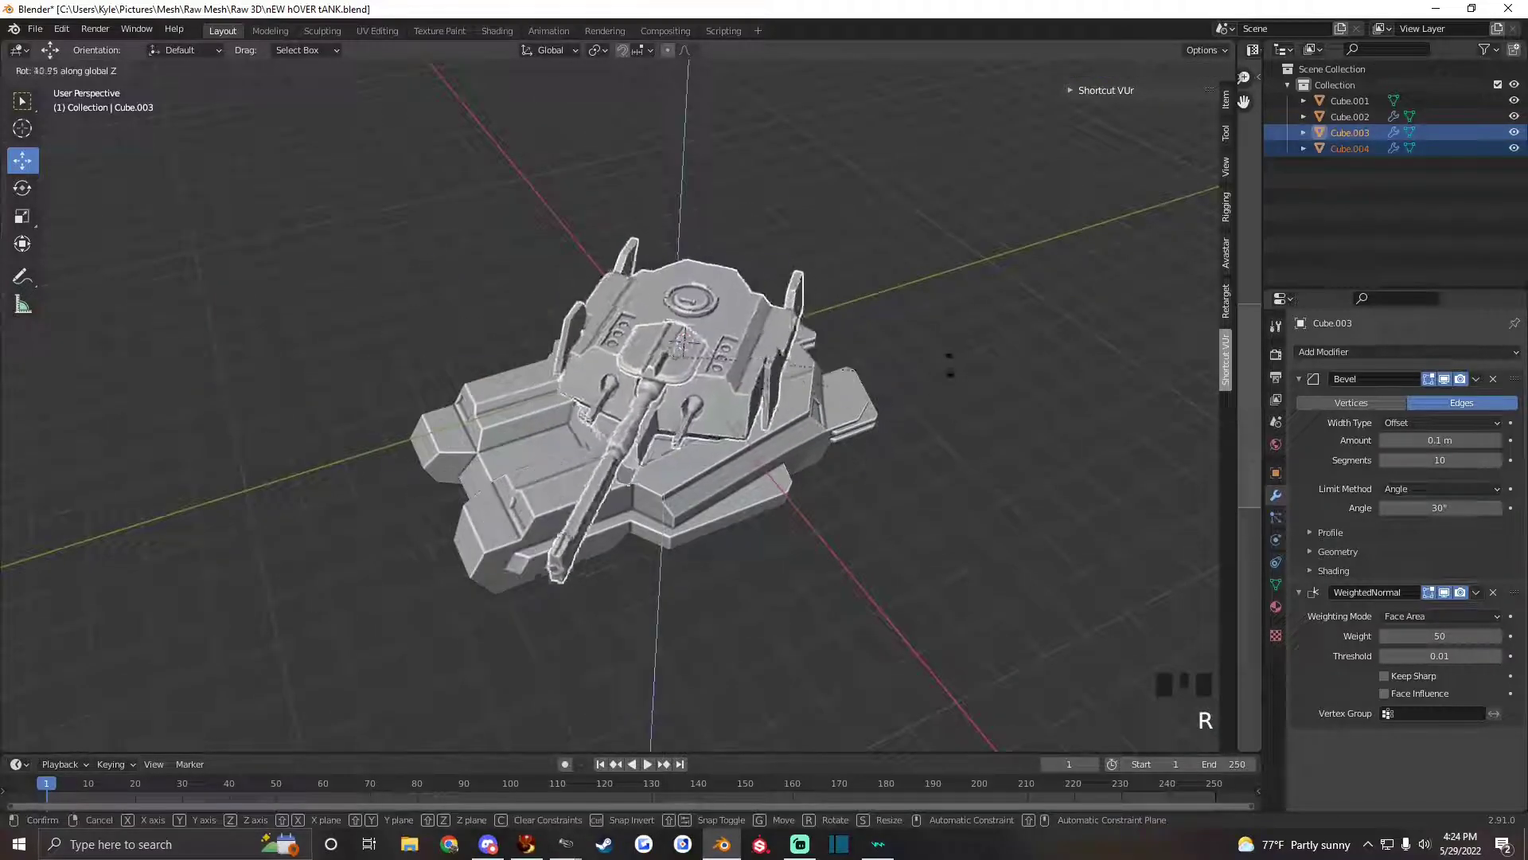
{"action": "left_click", "coordinate": [877, 460]}
{"action": "key", "text": "ctrl+z"}
Try rotating the main gun on its own, and undo the rotation.
{"action": "right_click", "coordinate": [581, 369]}
{"action": "left_click_drag", "start_coordinate": [581, 370], "coordinate": [710, 488], "text": "alt"}
{"action": "key", "text": "r"}
{"action": "left_click", "coordinate": [751, 426]}
{"action": "key", "text": "ctrl+z"}
{"action": "scroll", "coordinate": [732, 521], "scroll_direction": "up", "scroll_amount": 1}
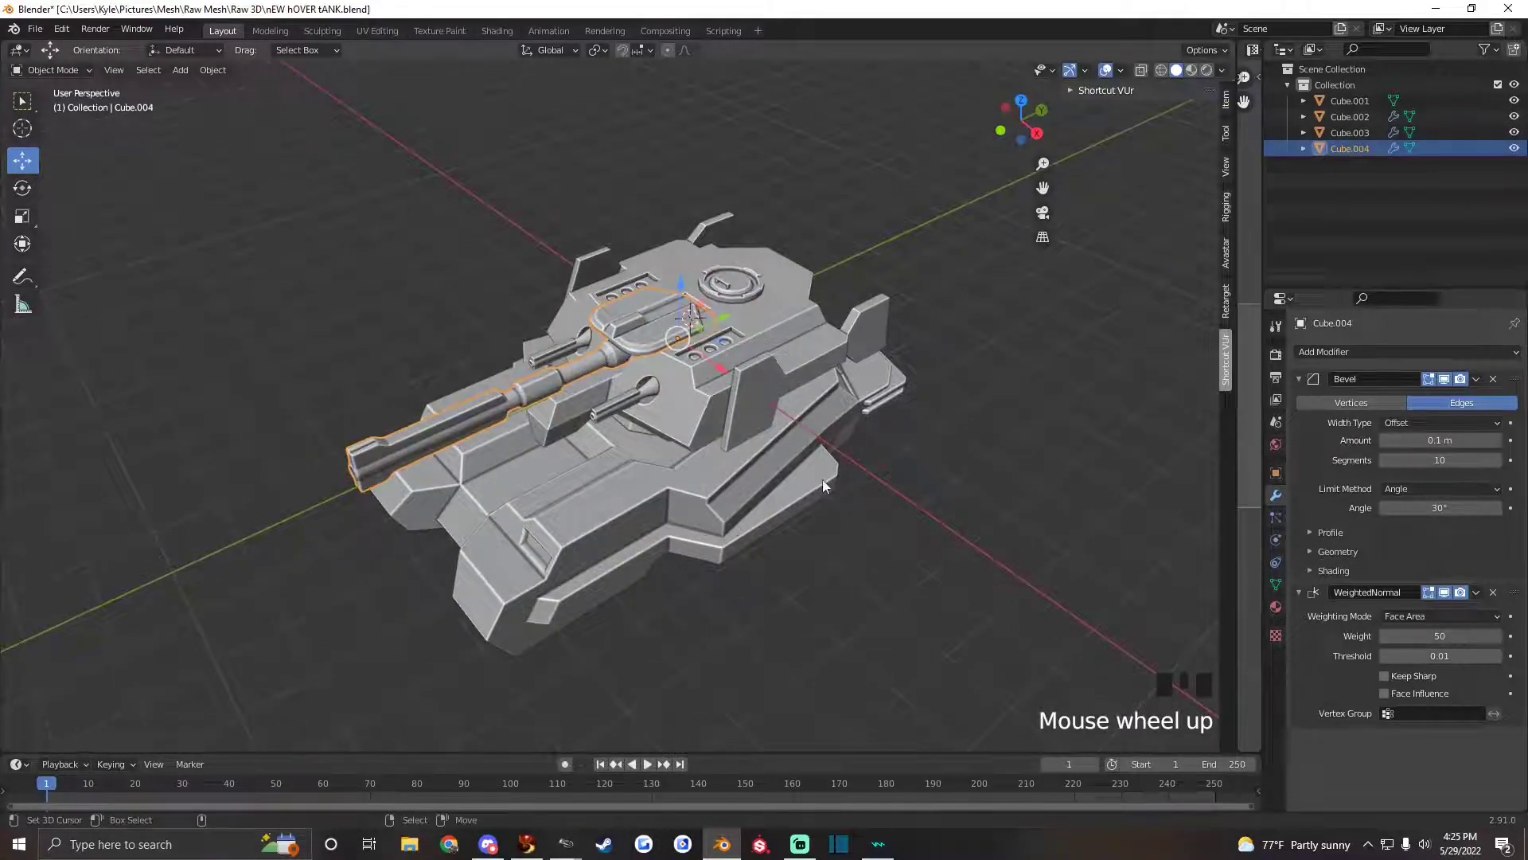
Select all objects of the tank and rotate them 90° about the global Z axis.
{"action": "key", "text": "a"}
{"action": "left_click_drag", "start_coordinate": [914, 450], "coordinate": [810, 465], "text": "alt"}
{"action": "scroll", "coordinate": [810, 465], "scroll_direction": "down", "scroll_amount": 3}
{"action": "scroll", "coordinate": [812, 478], "scroll_direction": "up", "scroll_amount": 2}
{"action": "type", "text": "r"}
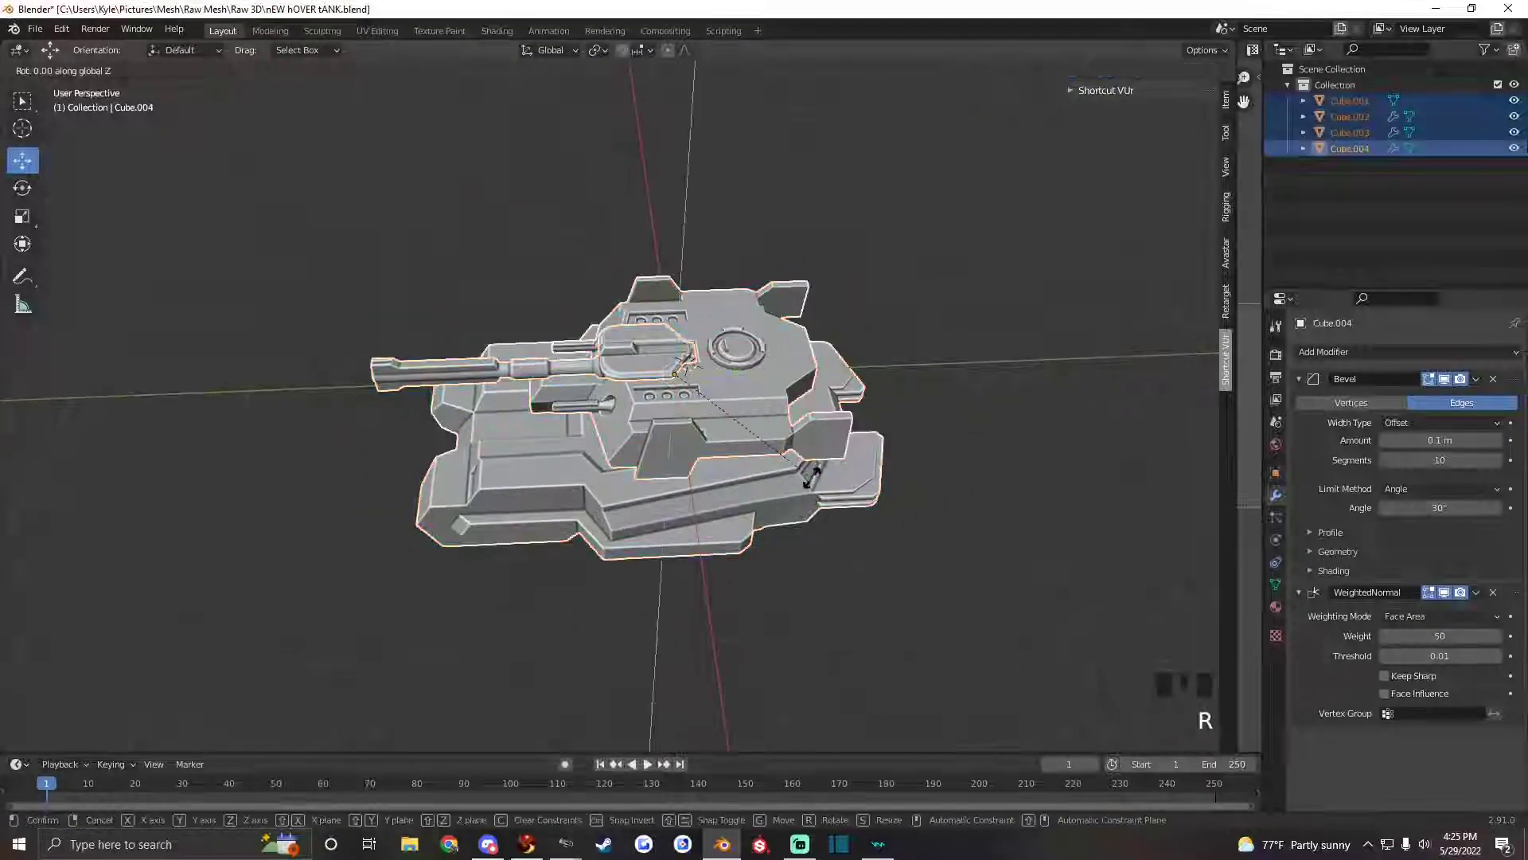
{"action": "type", "text": "90"}
{"action": "key", "text": "Return"}
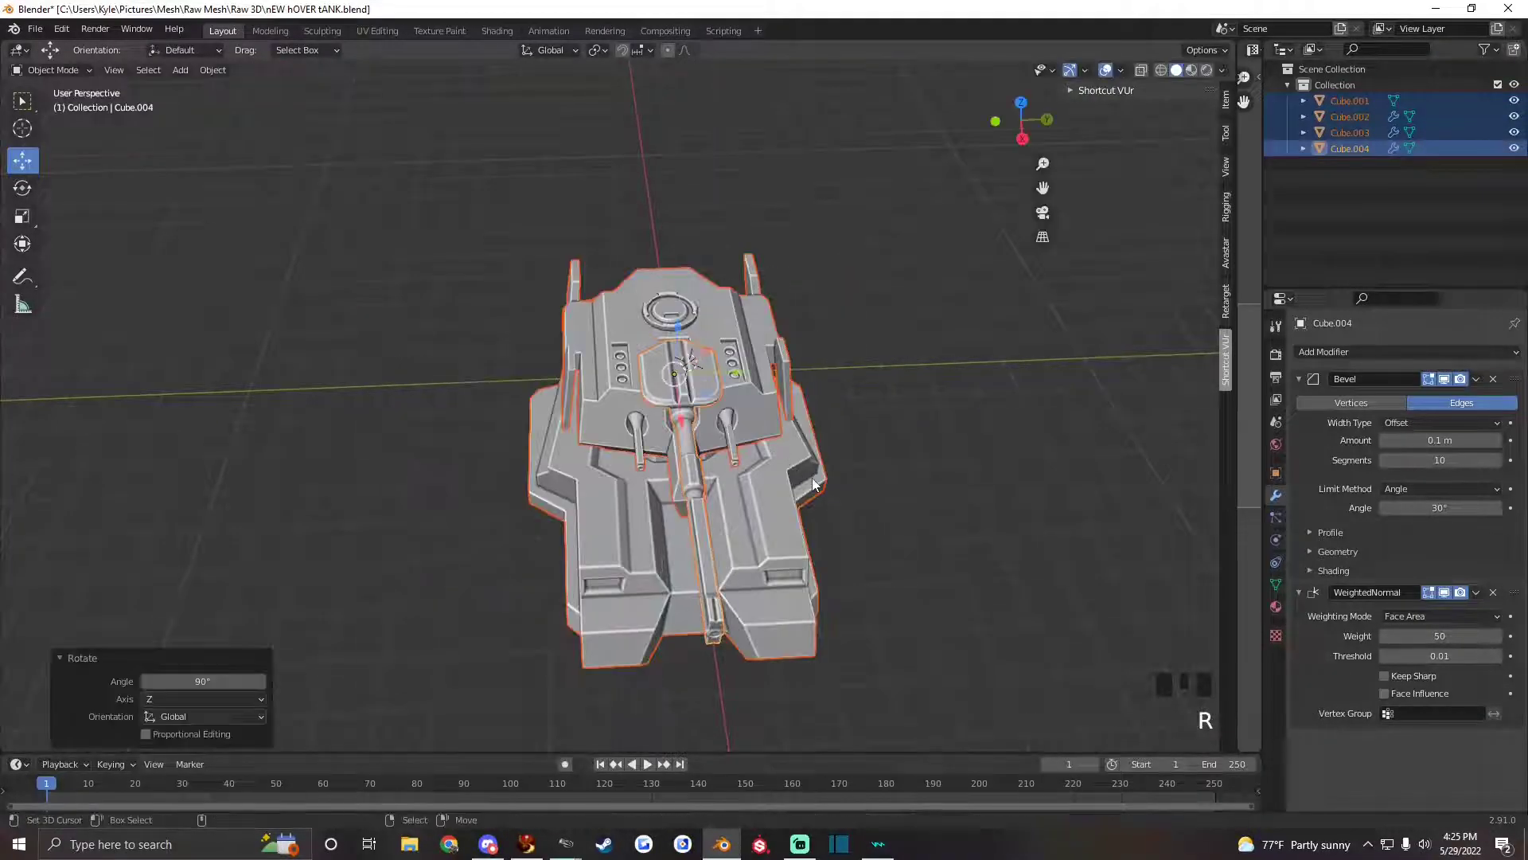
Examine the tank's new orientation and its turret and gun from several sides.
{"action": "left_click_drag", "start_coordinate": [855, 480], "coordinate": [718, 450], "text": "alt"}
{"action": "left_click_drag", "start_coordinate": [493, 513], "coordinate": [637, 482], "text": "alt+shift"}
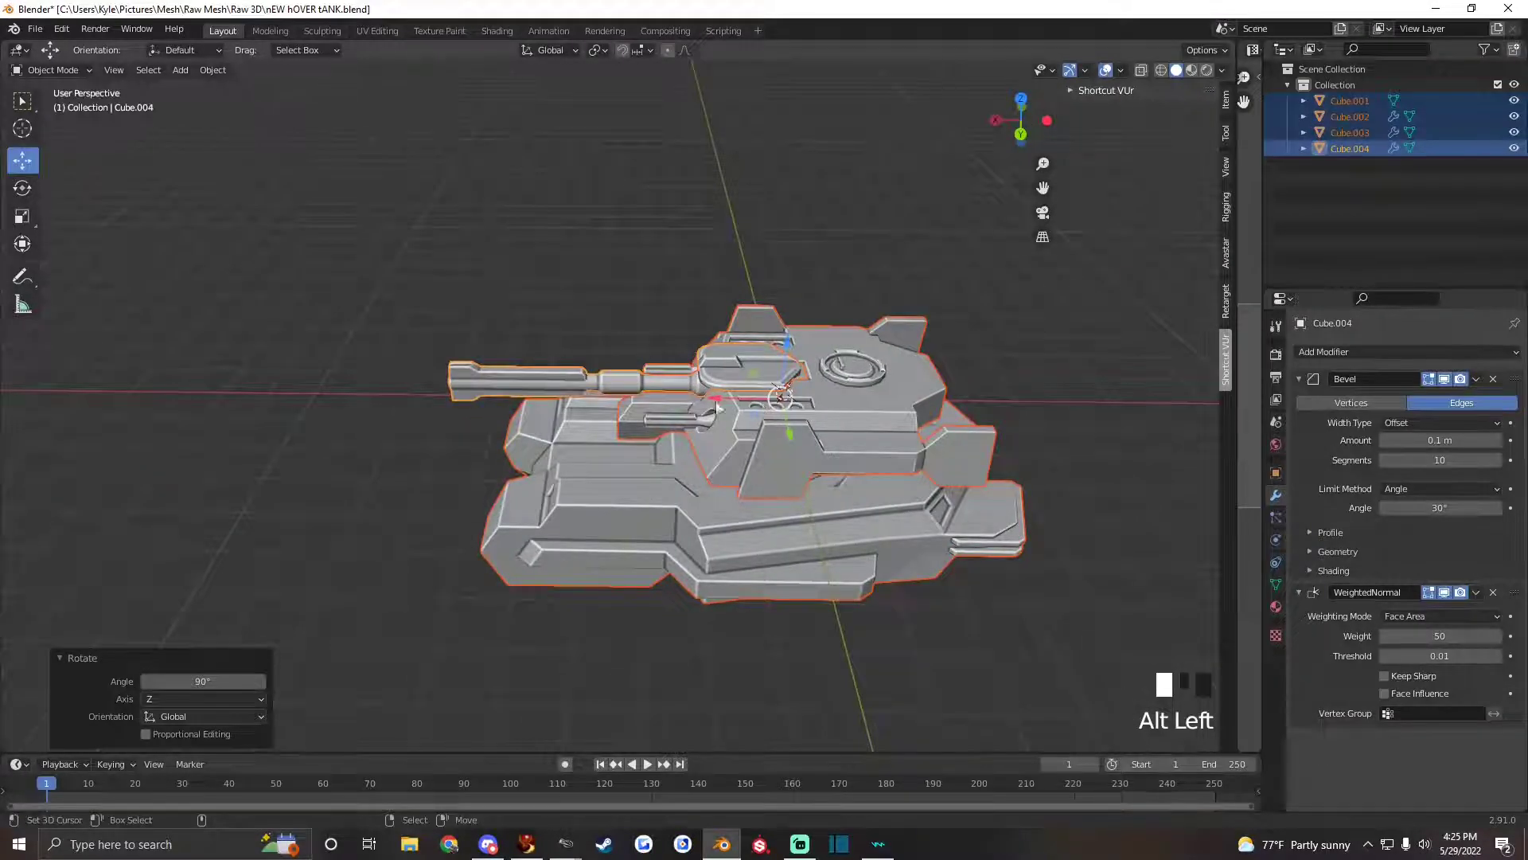
{"action": "left_click_drag", "start_coordinate": [521, 441], "coordinate": [834, 434], "text": "alt"}
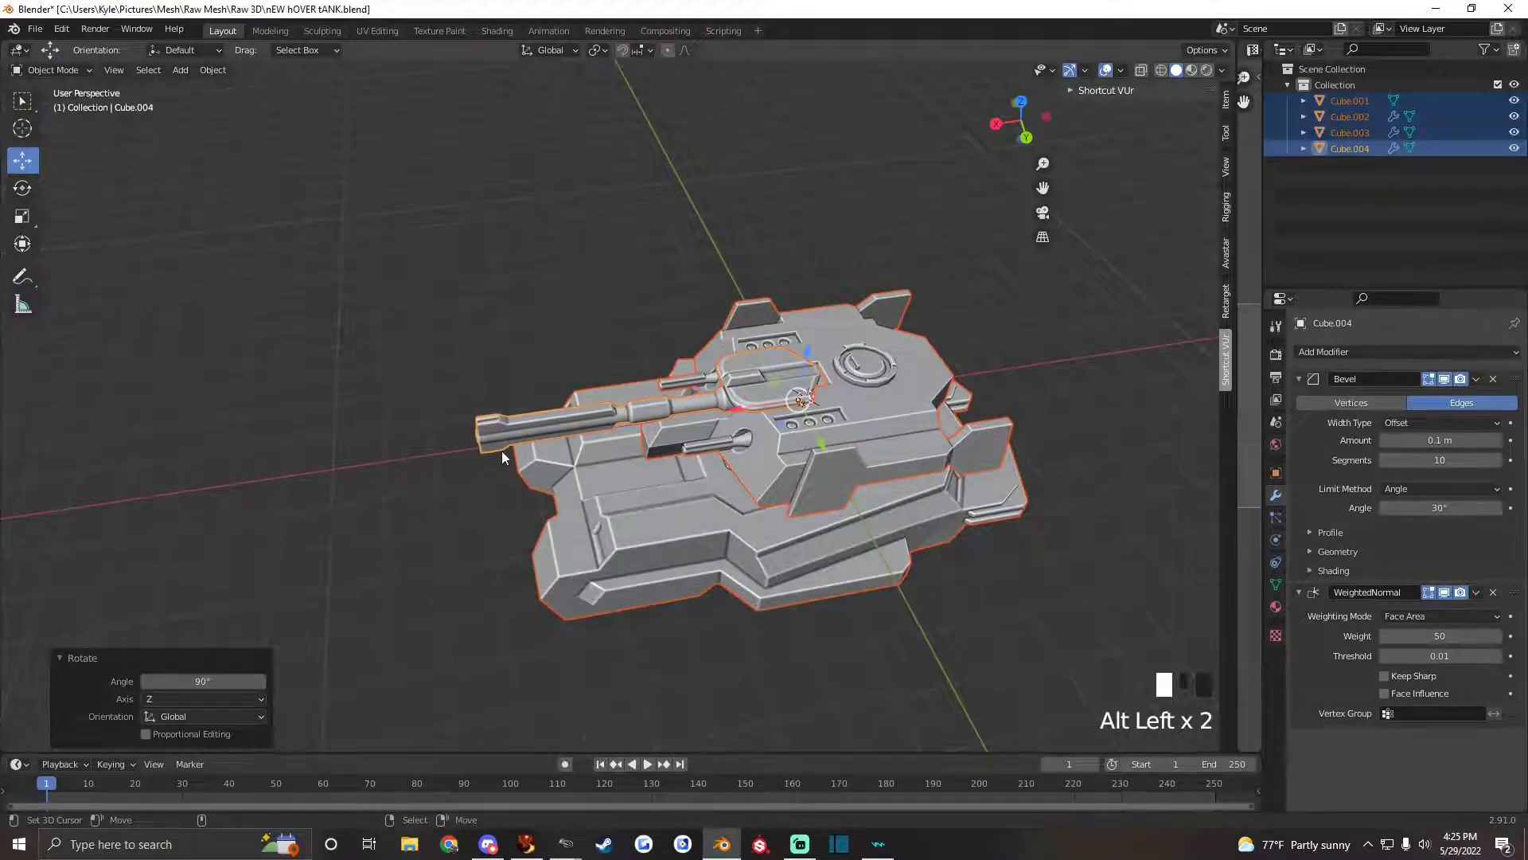
{"action": "scroll", "coordinate": [510, 436], "scroll_direction": "up", "scroll_amount": 1}
{"action": "left_click_drag", "start_coordinate": [510, 436], "coordinate": [708, 367], "text": "alt"}
{"action": "scroll", "coordinate": [656, 466], "scroll_direction": "up", "scroll_amount": 2}
{"action": "left_click_drag", "start_coordinate": [553, 454], "coordinate": [625, 395], "text": "alt+shift"}
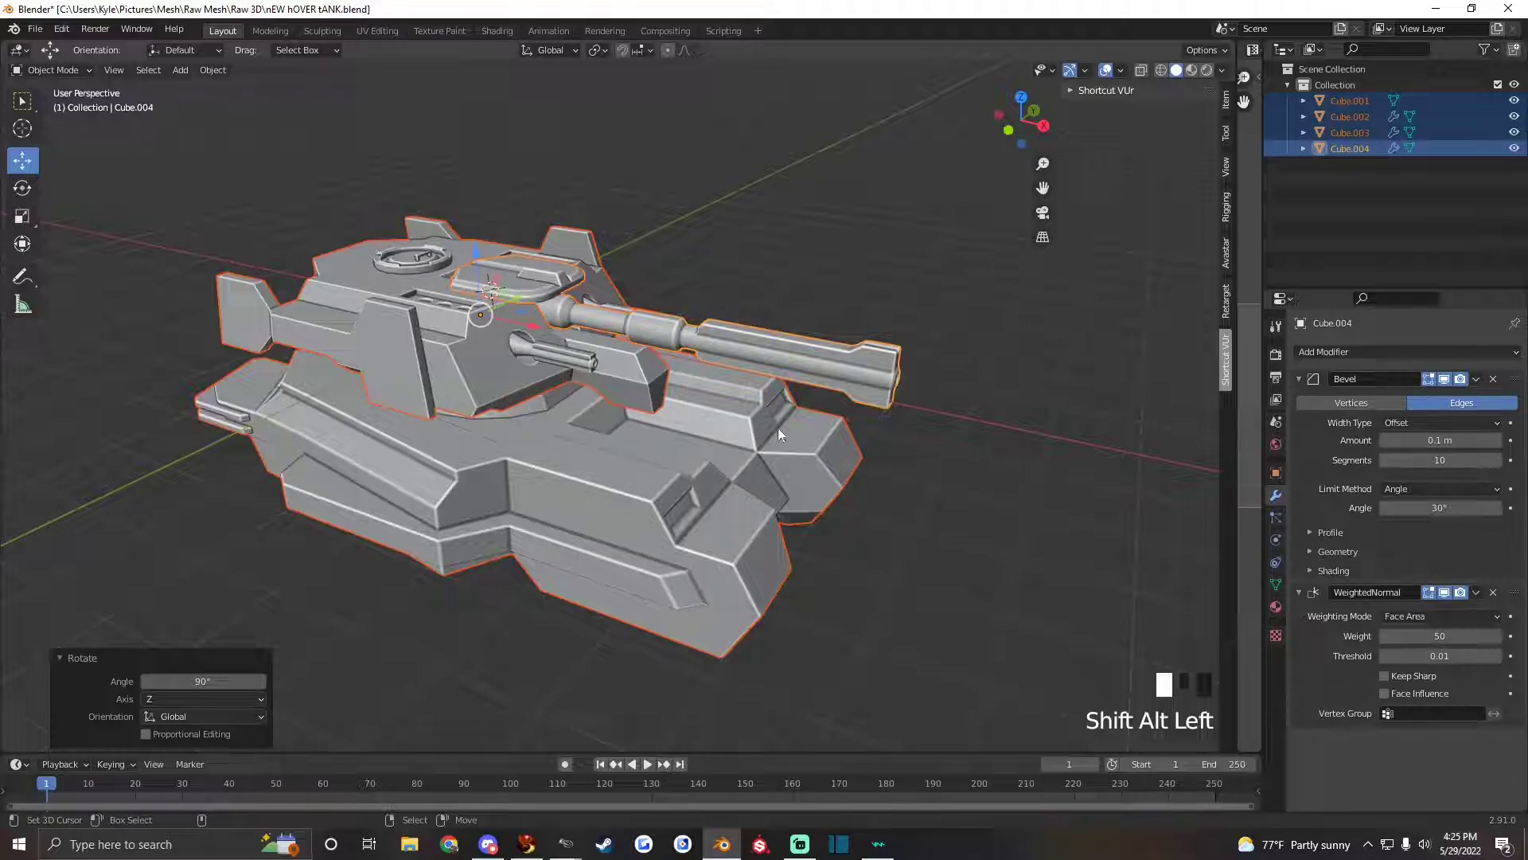
Export the tank in default Collada format as nEW hOVER tANK.dae into the DAE Mesh folder.
{"action": "left_click_drag", "start_coordinate": [690, 431], "coordinate": [650, 412], "text": "alt"}
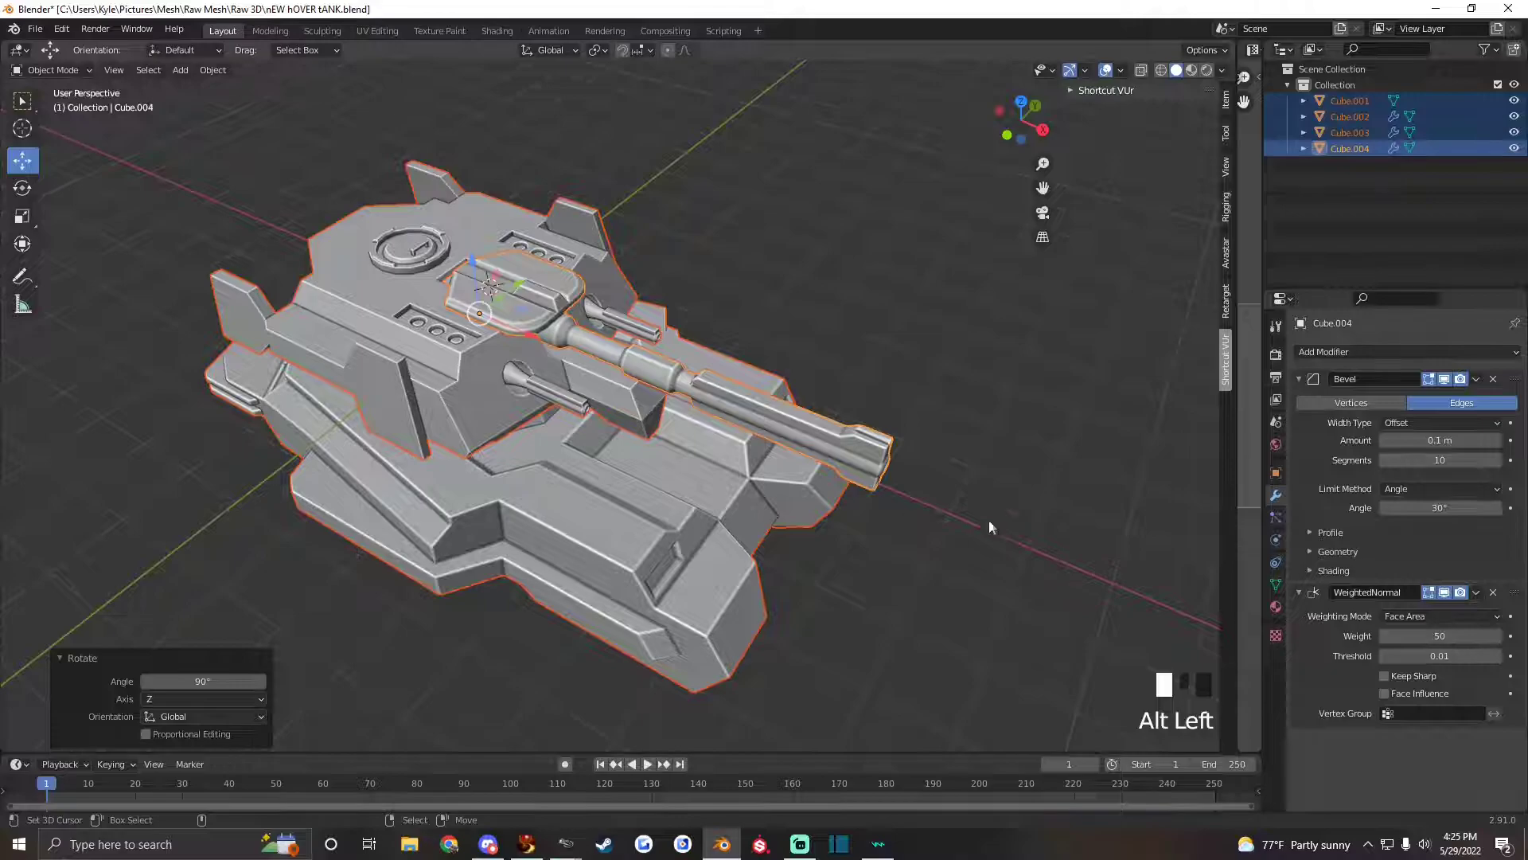
{"action": "mouse_move", "coordinate": [613, 437]}
{"action": "left_mouse_down", "text": "alt"}
{"action": "mouse_move", "coordinate": [635, 399]}
{"action": "mouse_move", "coordinate": [597, 412]}
{"action": "left_mouse_up", "text": "alt"}
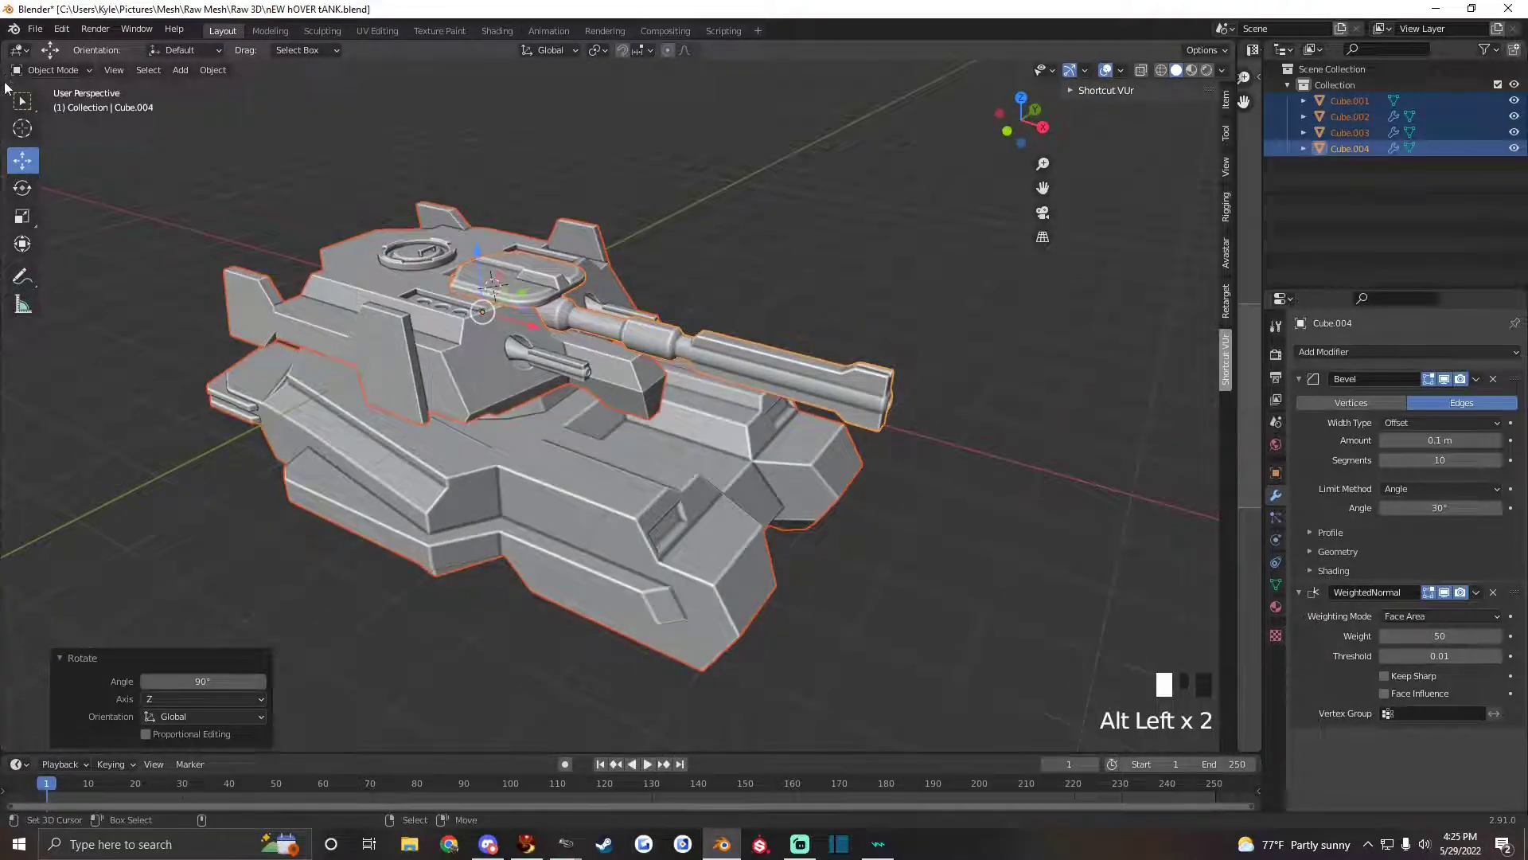
{"action": "left_click", "coordinate": [32, 32]}
{"action": "mouse_move", "coordinate": [62, 275]}
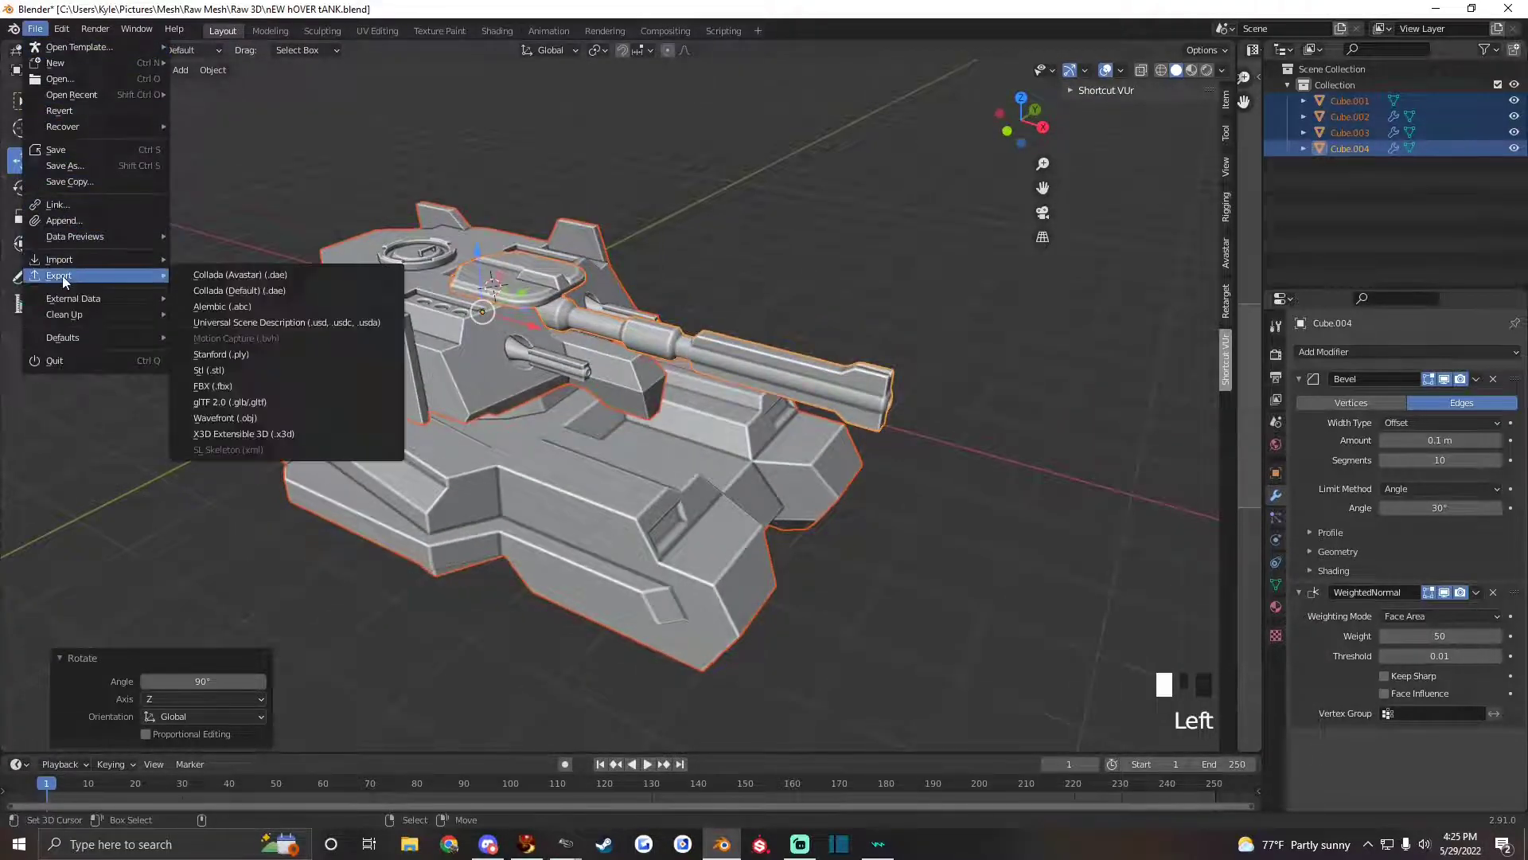
{"action": "left_click", "coordinate": [239, 293]}
{"action": "left_click", "coordinate": [401, 551]}
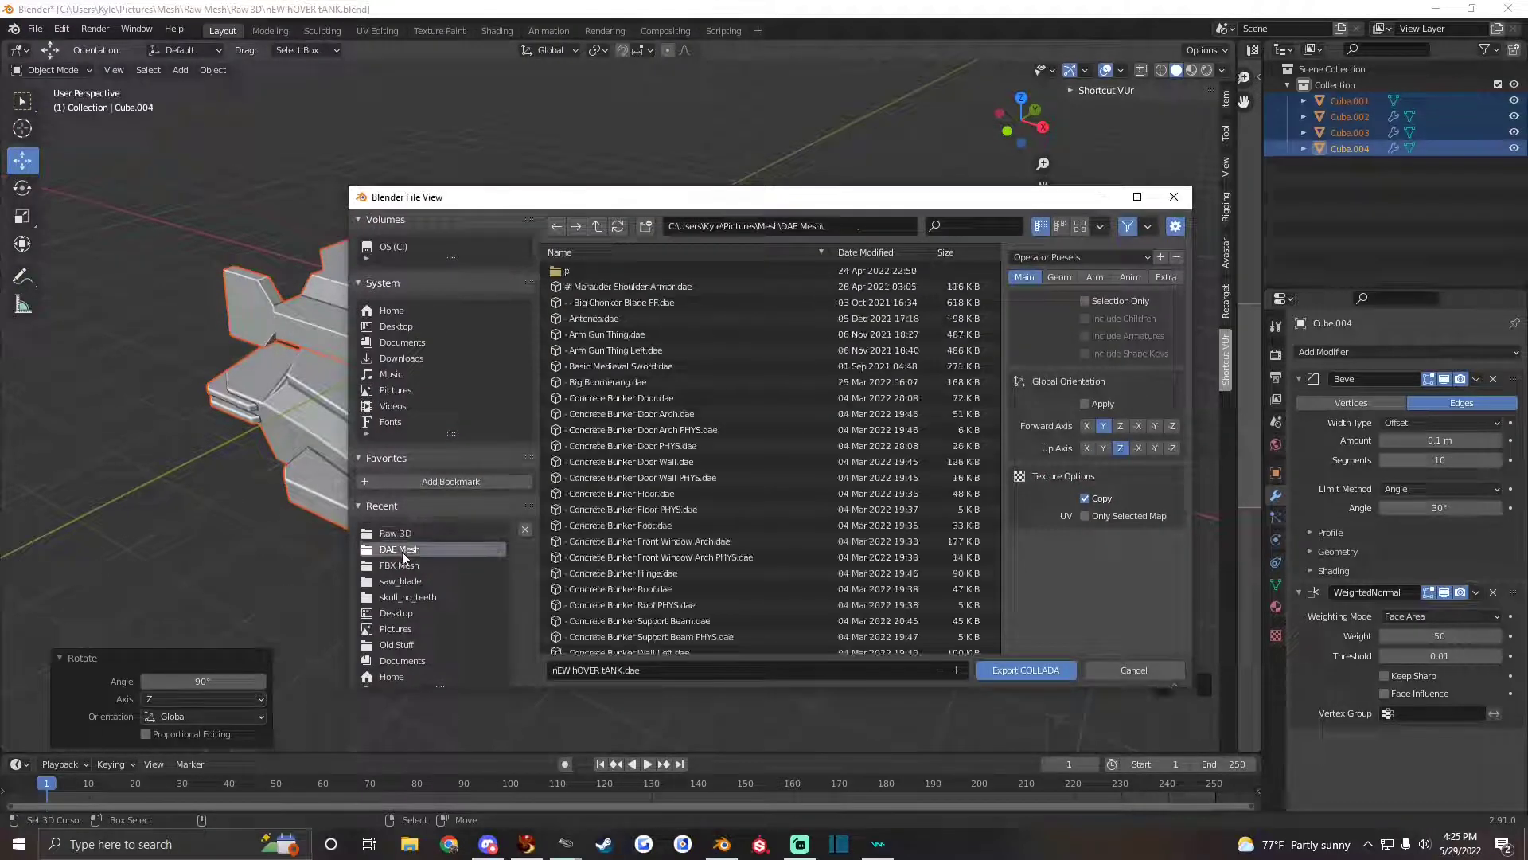
{"action": "left_click", "coordinate": [1034, 671]}
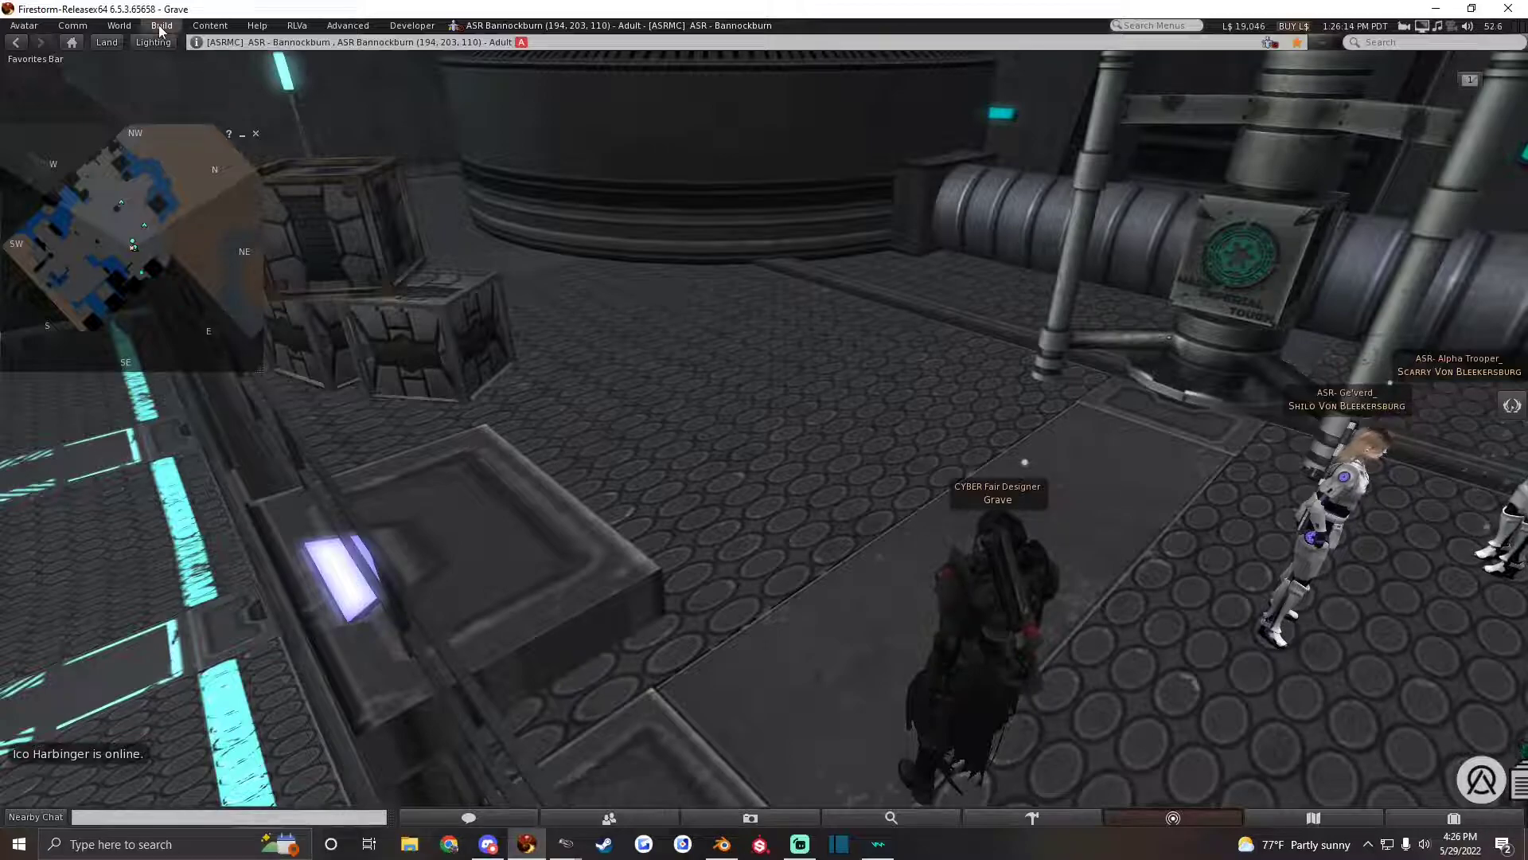
In the Firestorm viewer, load nEW hOVER tANK.dae from the DAE Mesh folder as a mesh model, calculate its weights and fee, and upload it.
{"action": "left_click", "coordinate": [161, 26]}
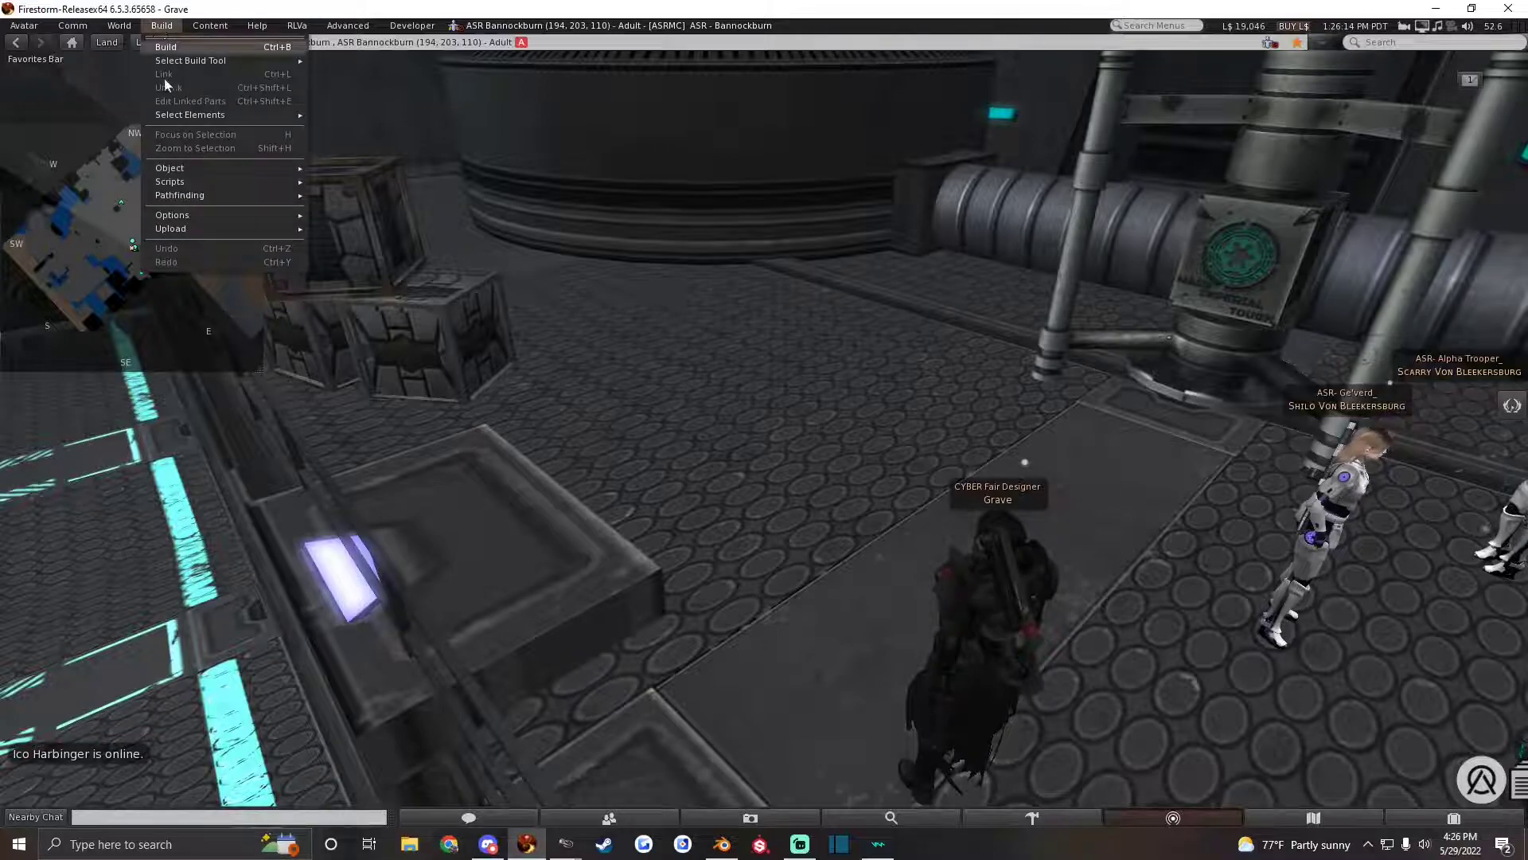
{"action": "mouse_move", "coordinate": [190, 232]}
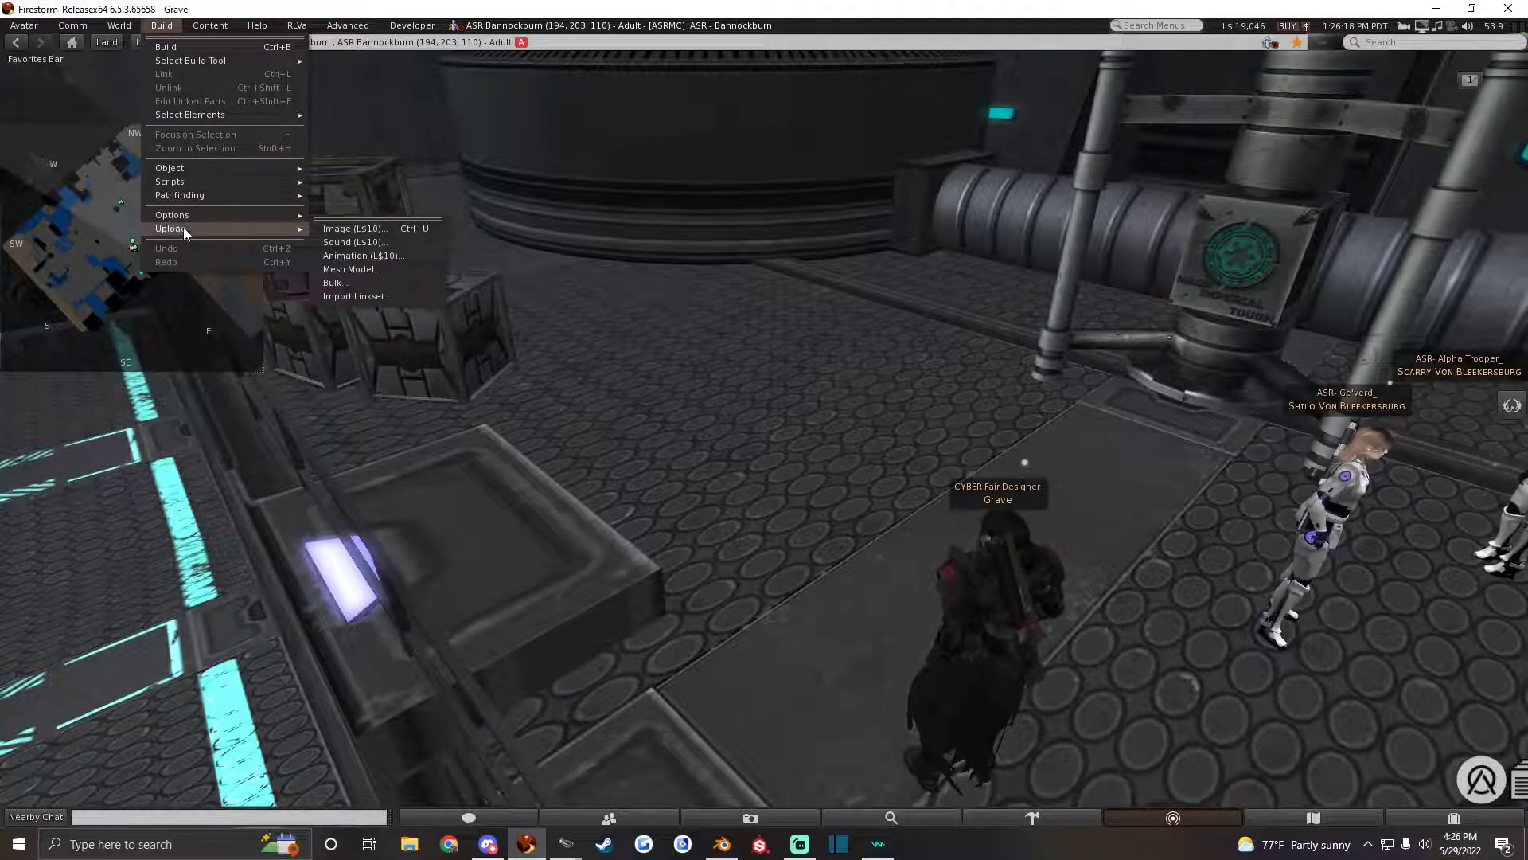
{"action": "left_click", "coordinate": [331, 269]}
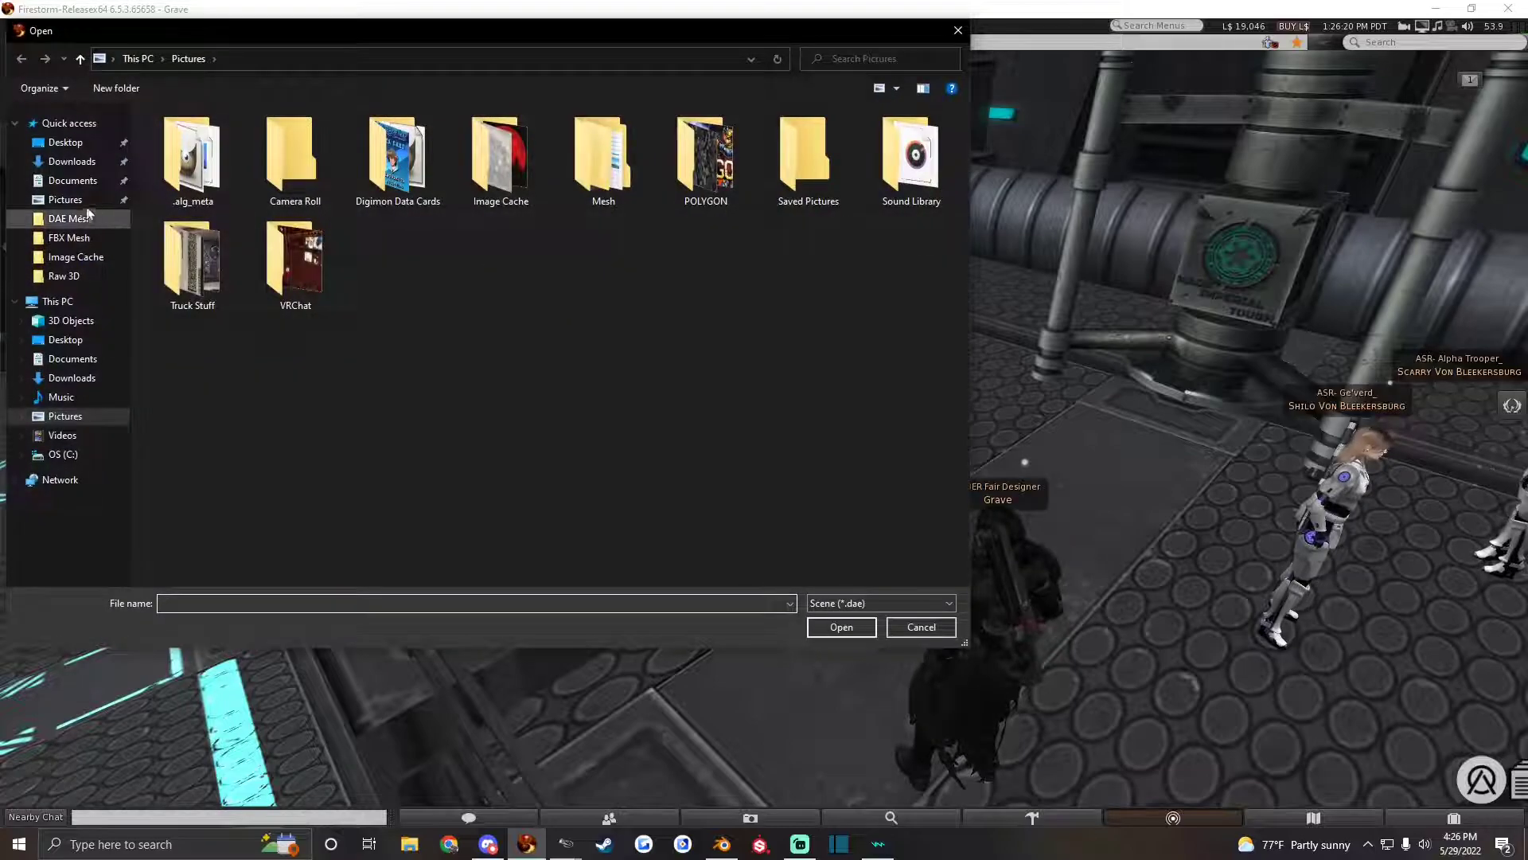
{"action": "left_click", "coordinate": [70, 218]}
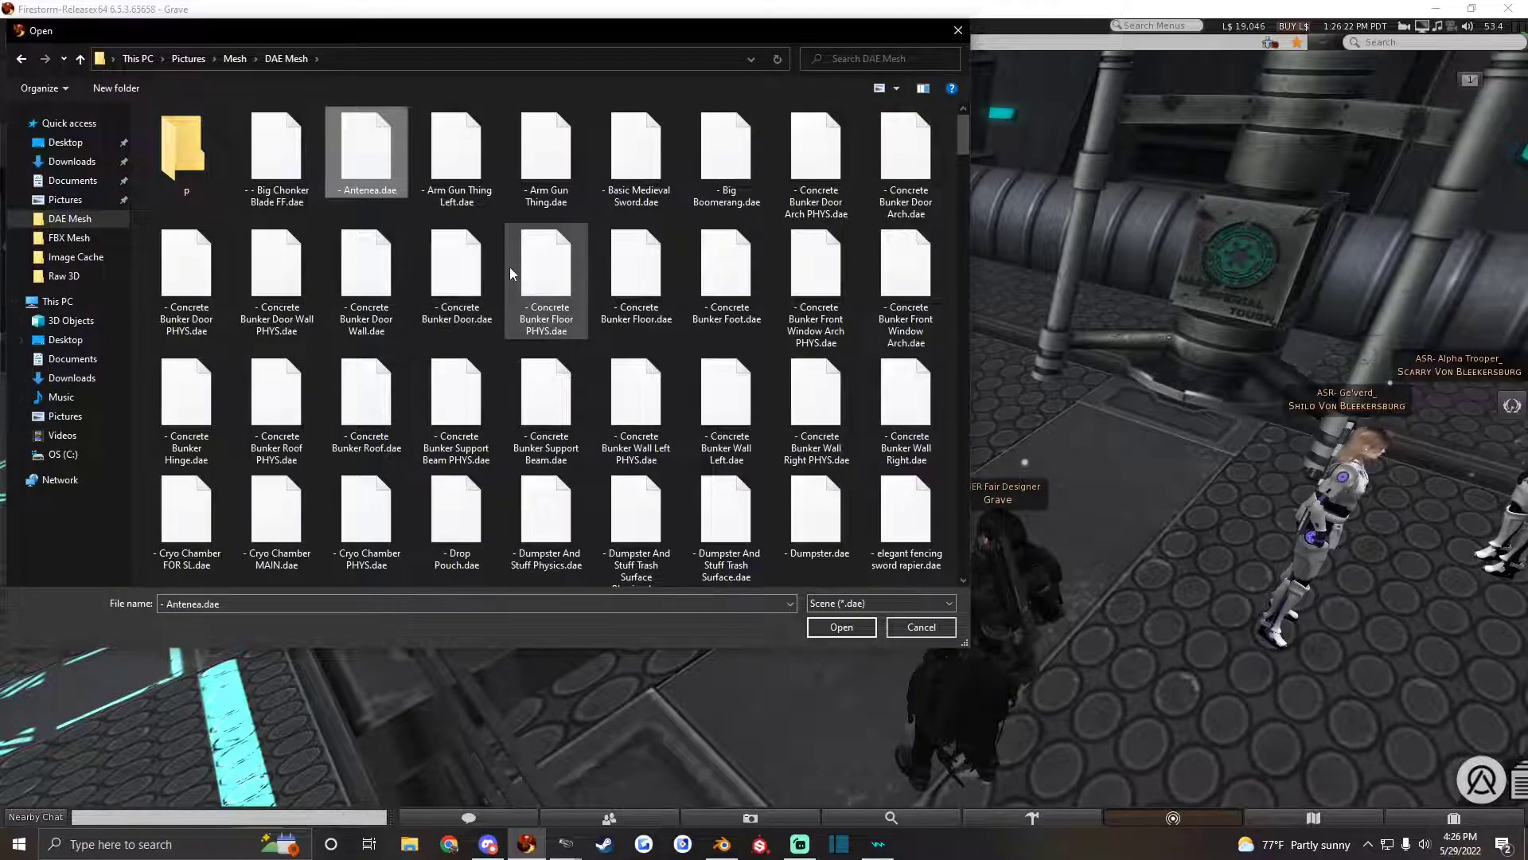
{"action": "type", "text": "new h"}
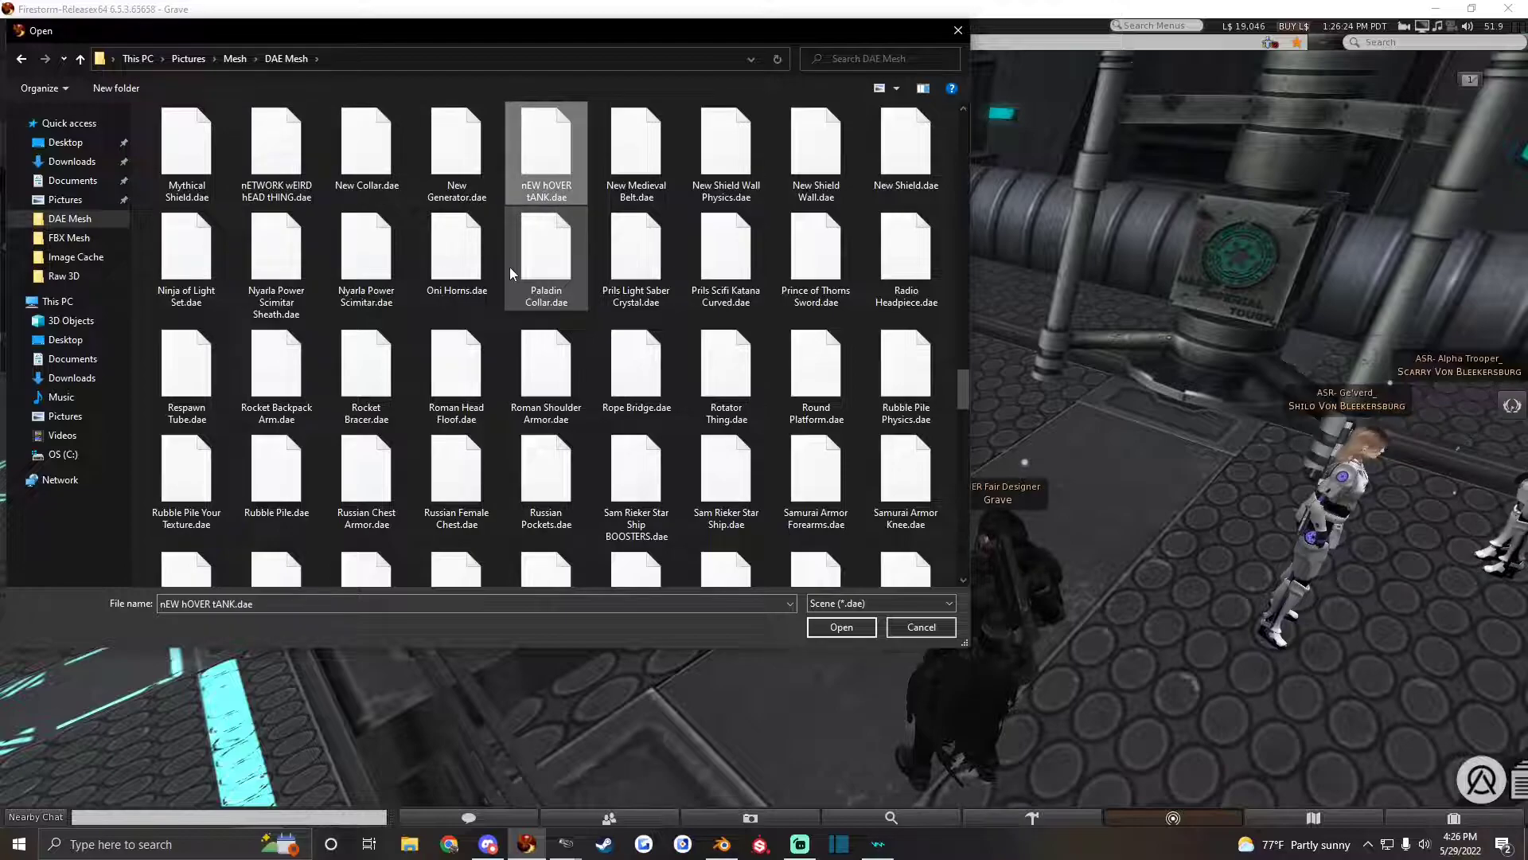
{"action": "double_click", "coordinate": [542, 156]}
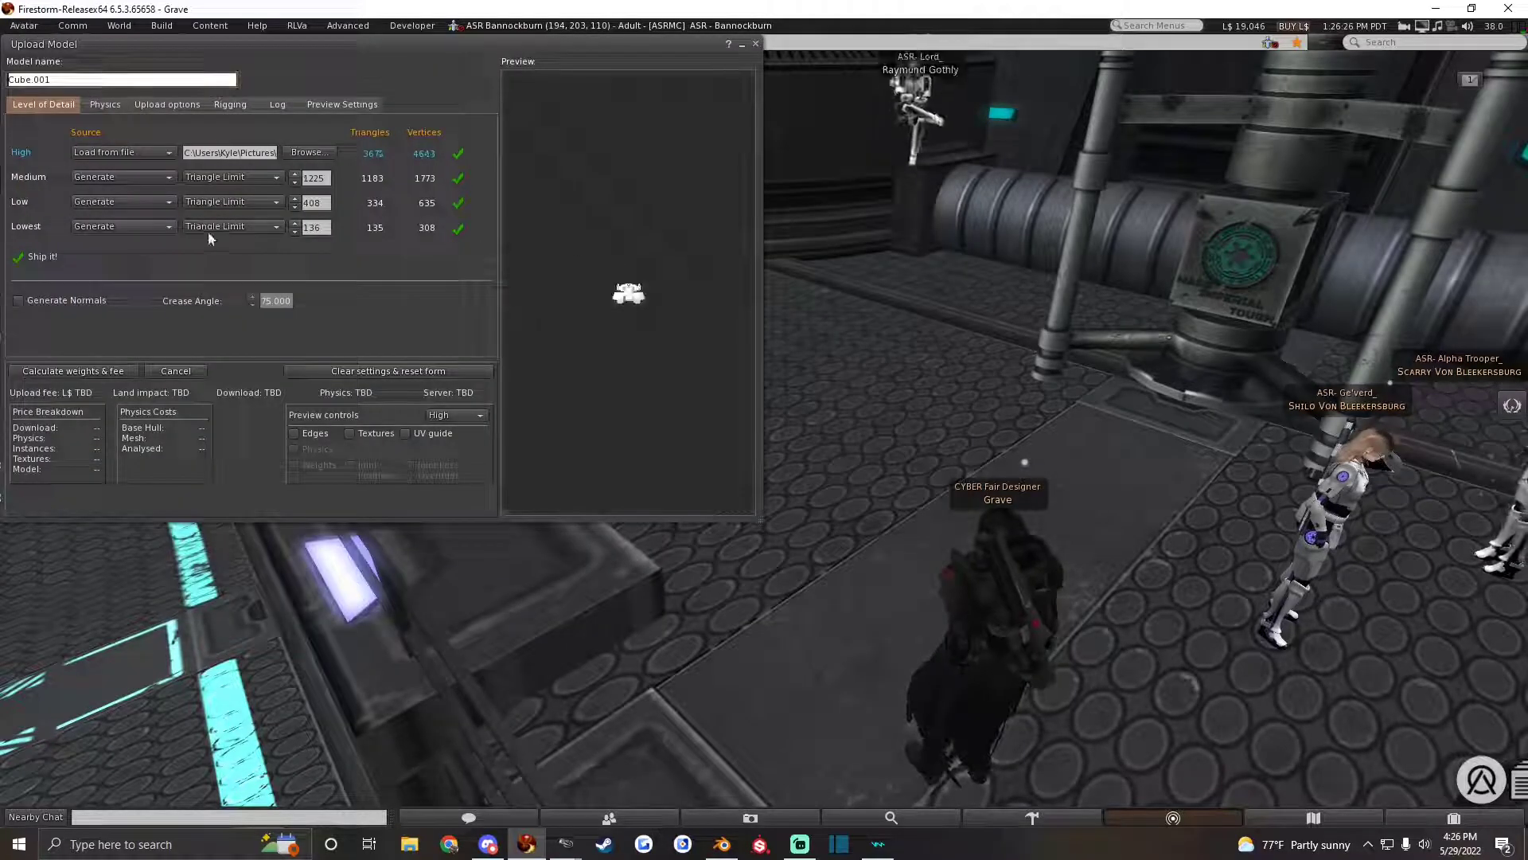
{"action": "left_click", "coordinate": [81, 371]}
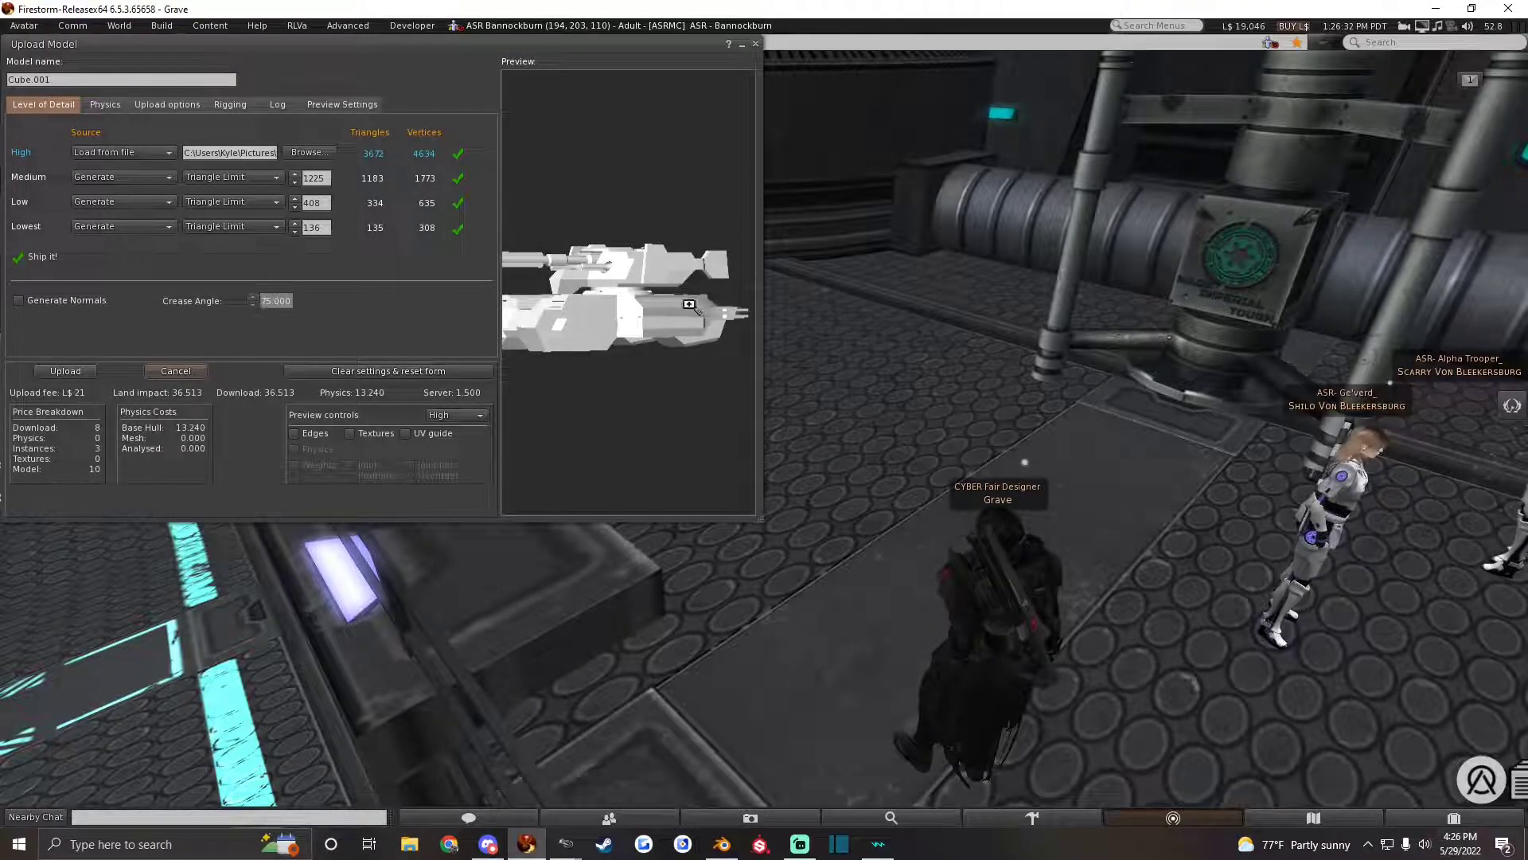
{"action": "mouse_move", "coordinate": [689, 304]}
{"action": "left_mouse_down"}
{"action": "mouse_move", "coordinate": [605, 304]}
{"action": "mouse_move", "coordinate": [710, 304]}
{"action": "left_mouse_up"}
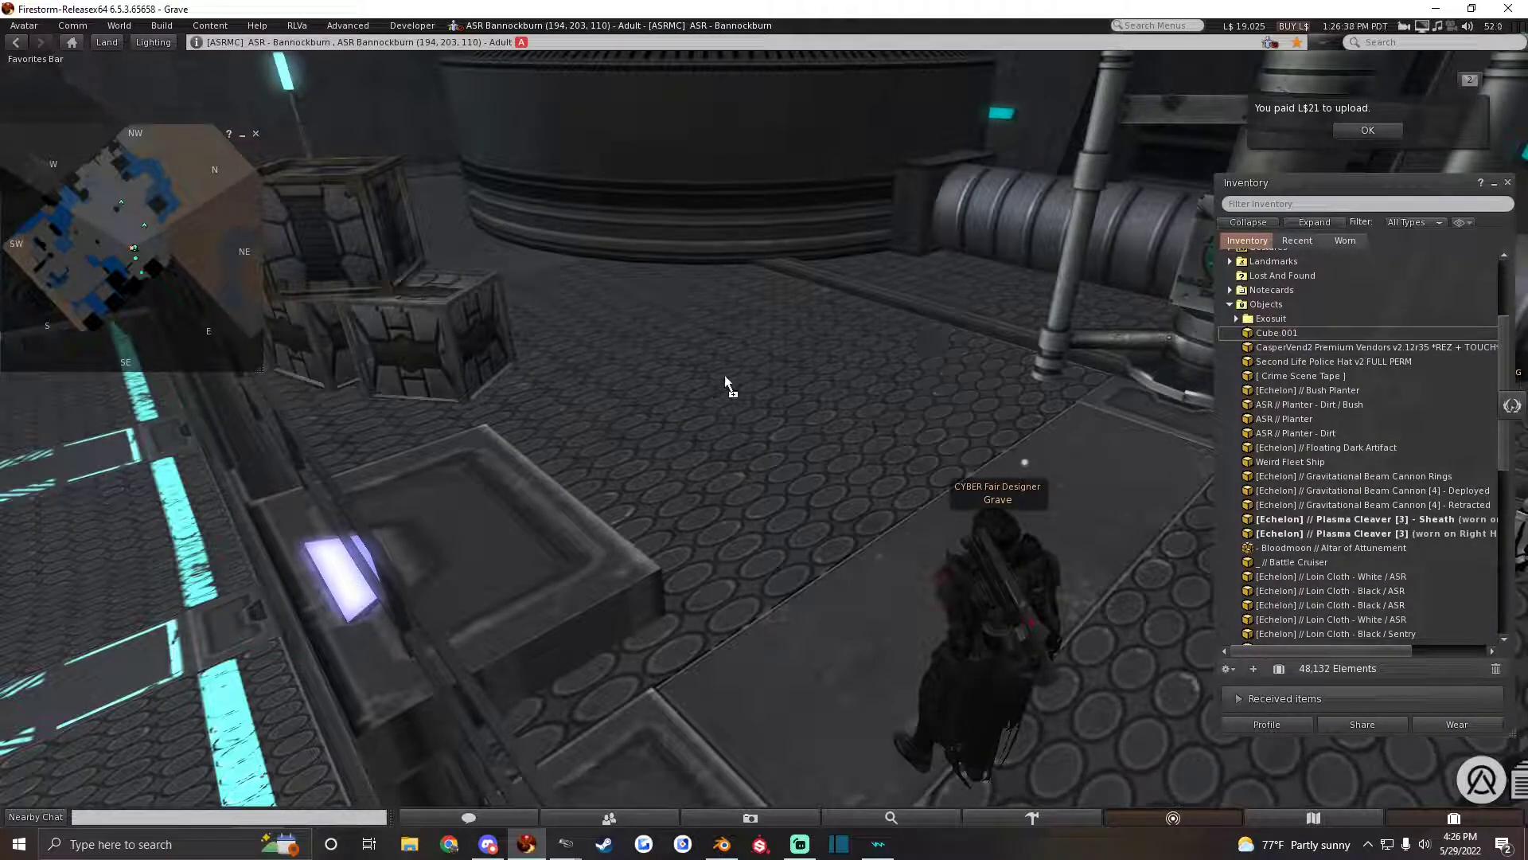
Place the uploaded Cube.001 from the inventory on the open floor and open it for editing.
{"action": "left_click", "coordinate": [1453, 817]}
{"action": "right_click", "coordinate": [720, 280]}
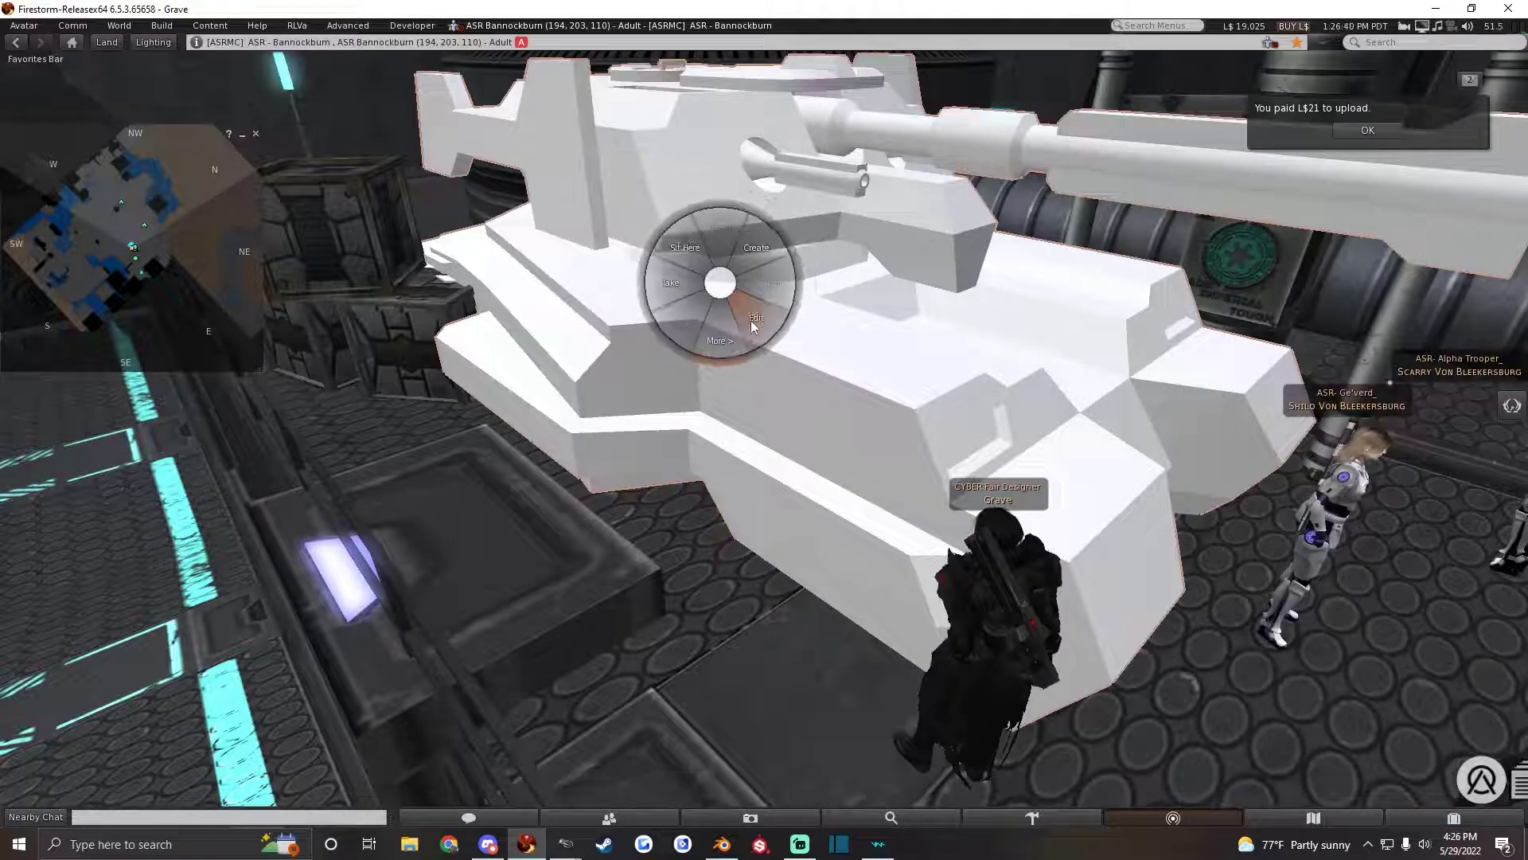
{"action": "left_click", "coordinate": [742, 320]}
{"action": "key", "text": "ctrl+3"}
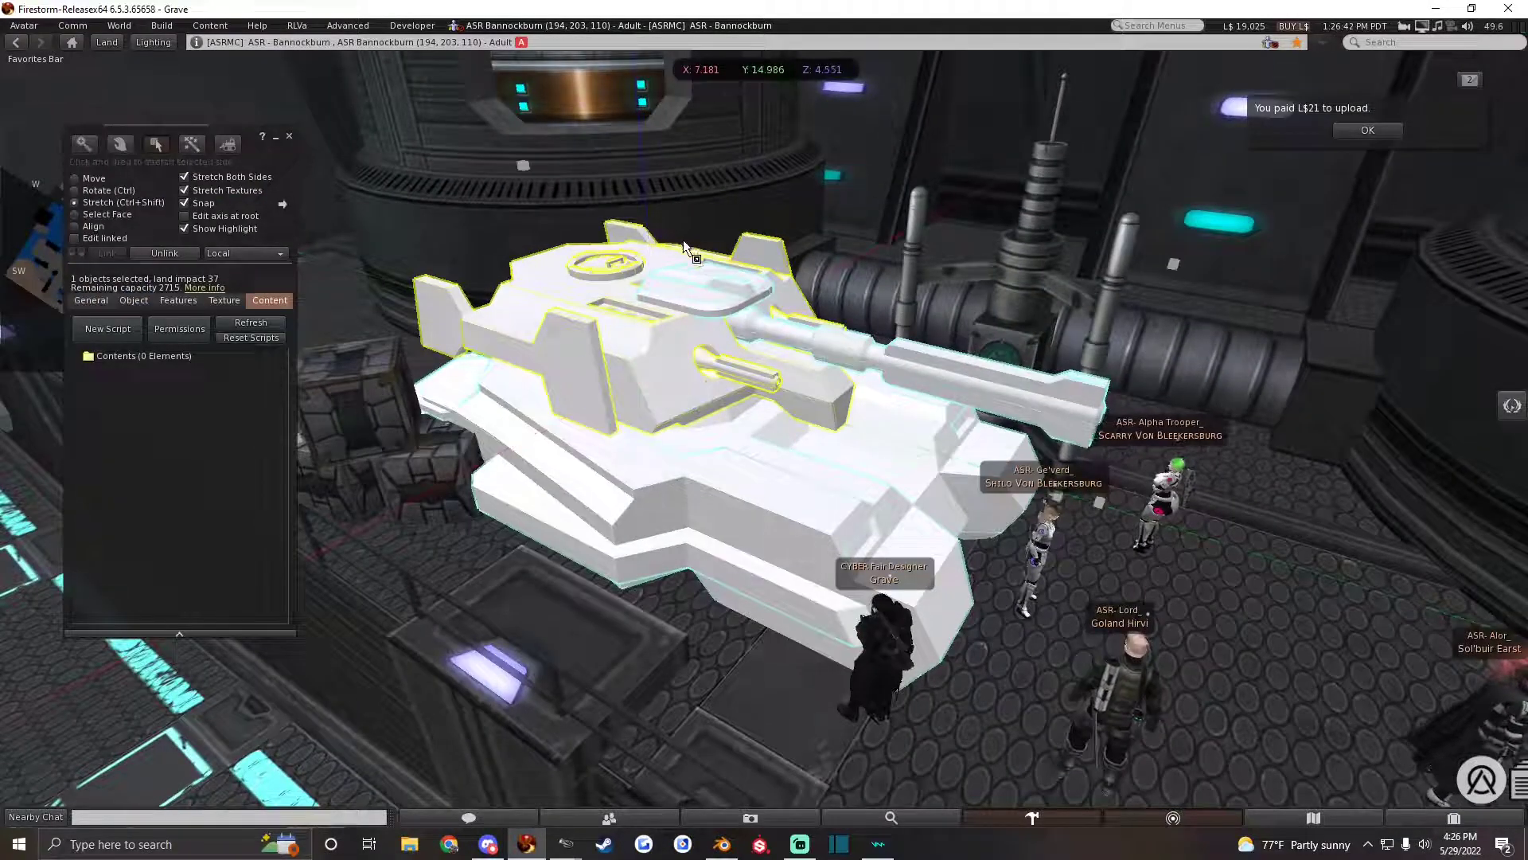
Scale the whole linked tank down evenly from its corner.
{"action": "left_click_drag", "start_coordinate": [520, 168], "coordinate": [562, 242], "text": "ctrl+shift"}
{"action": "mouse_move", "coordinate": [661, 362]}
{"action": "left_mouse_down"}
{"action": "mouse_move", "coordinate": [660, 409]}
{"action": "mouse_move", "coordinate": [660, 370]}
{"action": "left_mouse_up"}
{"action": "scroll", "coordinate": [660, 374], "scroll_direction": "up", "scroll_amount": 3}
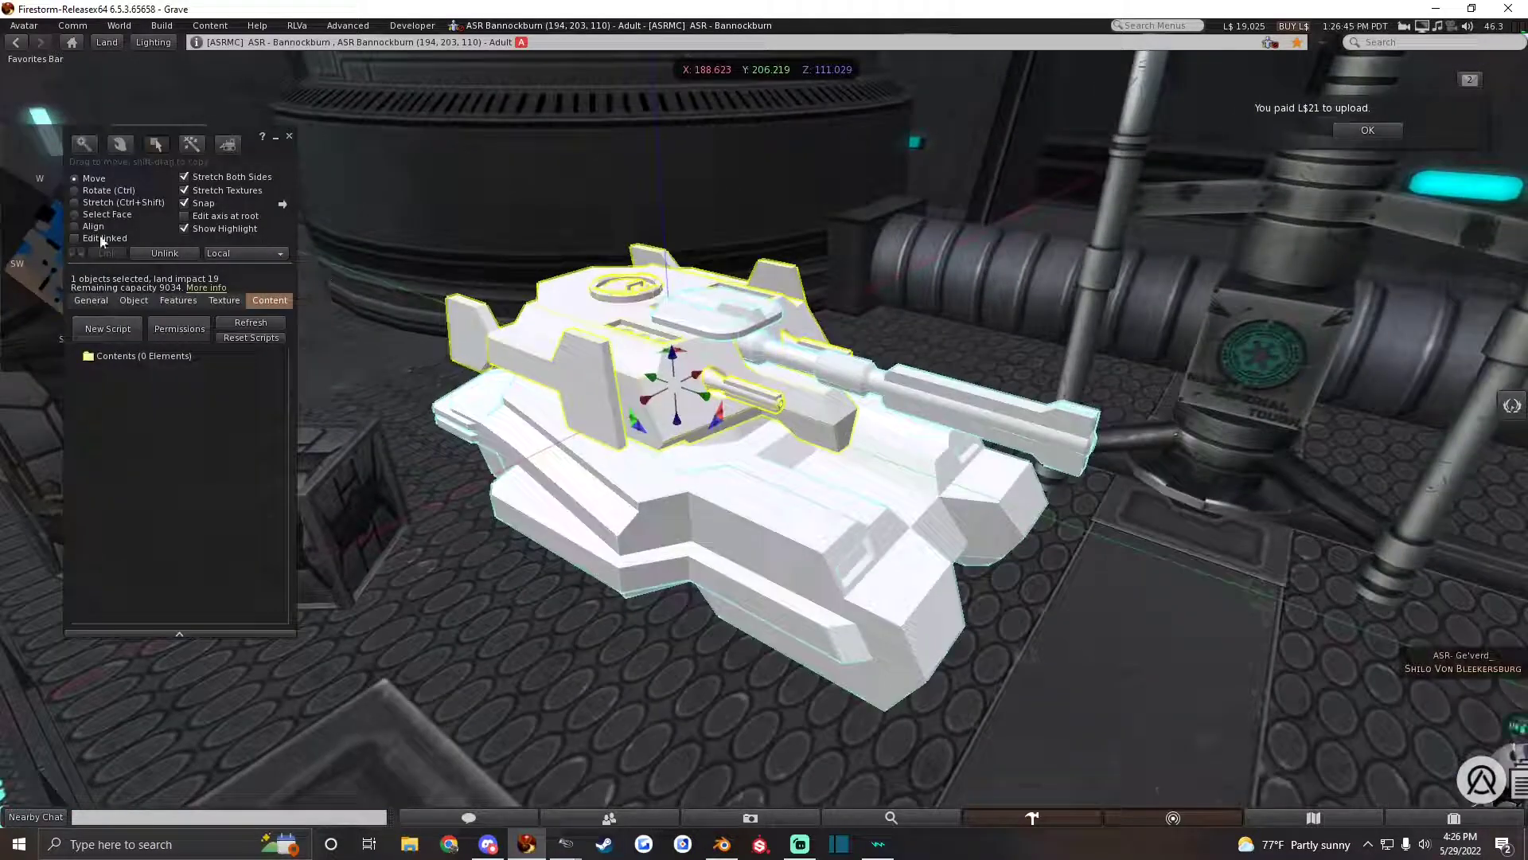
Edit the turret and main gun as linked parts with the edit axis at root, and rotate them together about 37° around Z.
{"action": "left_click", "coordinate": [94, 238]}
{"action": "left_click_drag", "start_coordinate": [796, 382], "coordinate": [753, 440], "text": "ctrl+alt"}
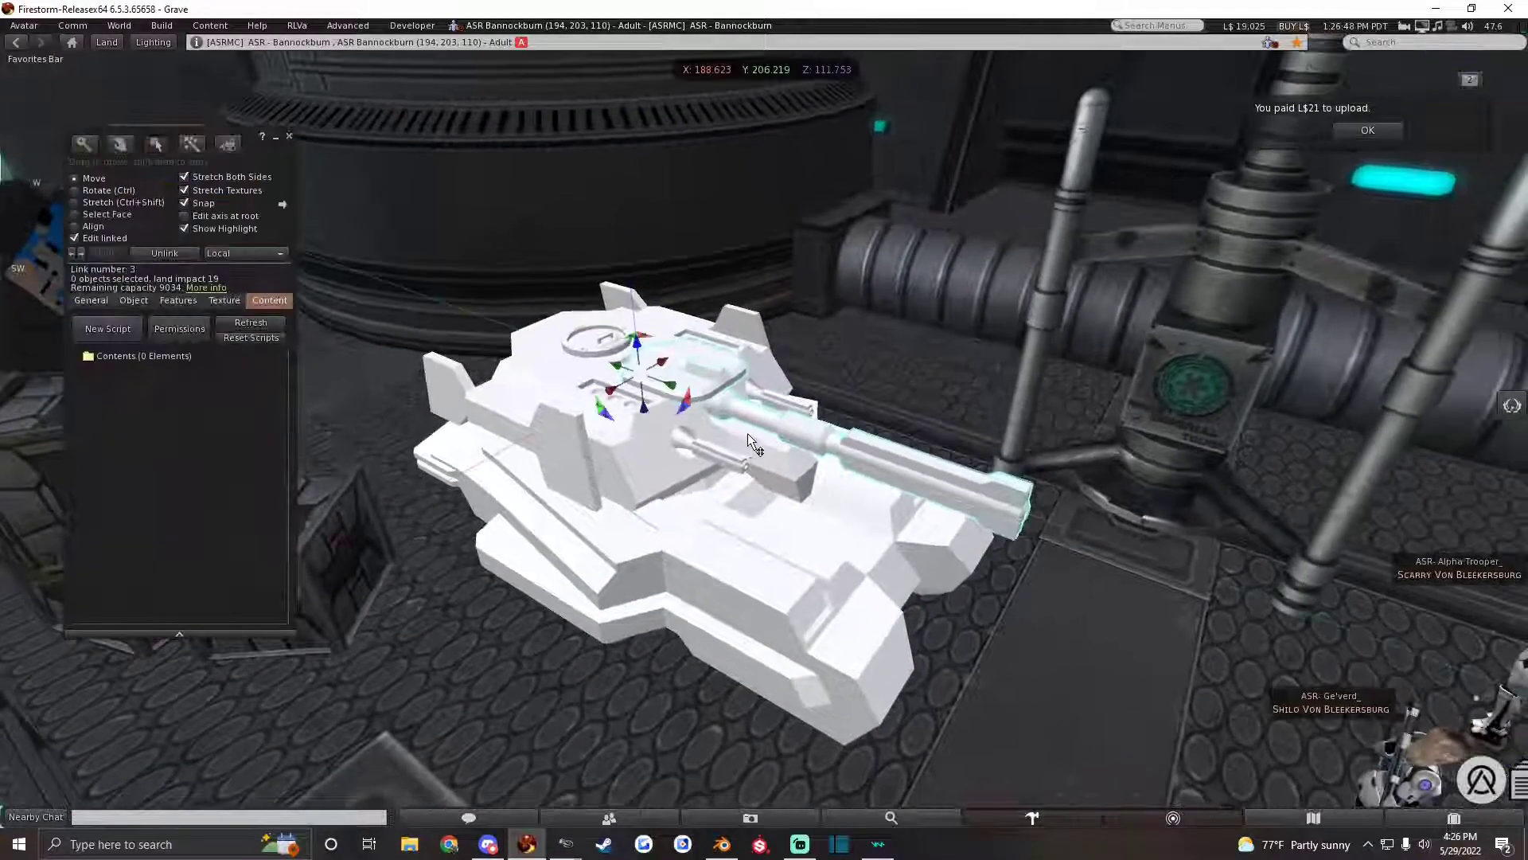
{"action": "left_click", "coordinate": [696, 442], "text": "alt"}
{"action": "left_click_drag", "start_coordinate": [695, 441], "coordinate": [541, 365], "text": "alt"}
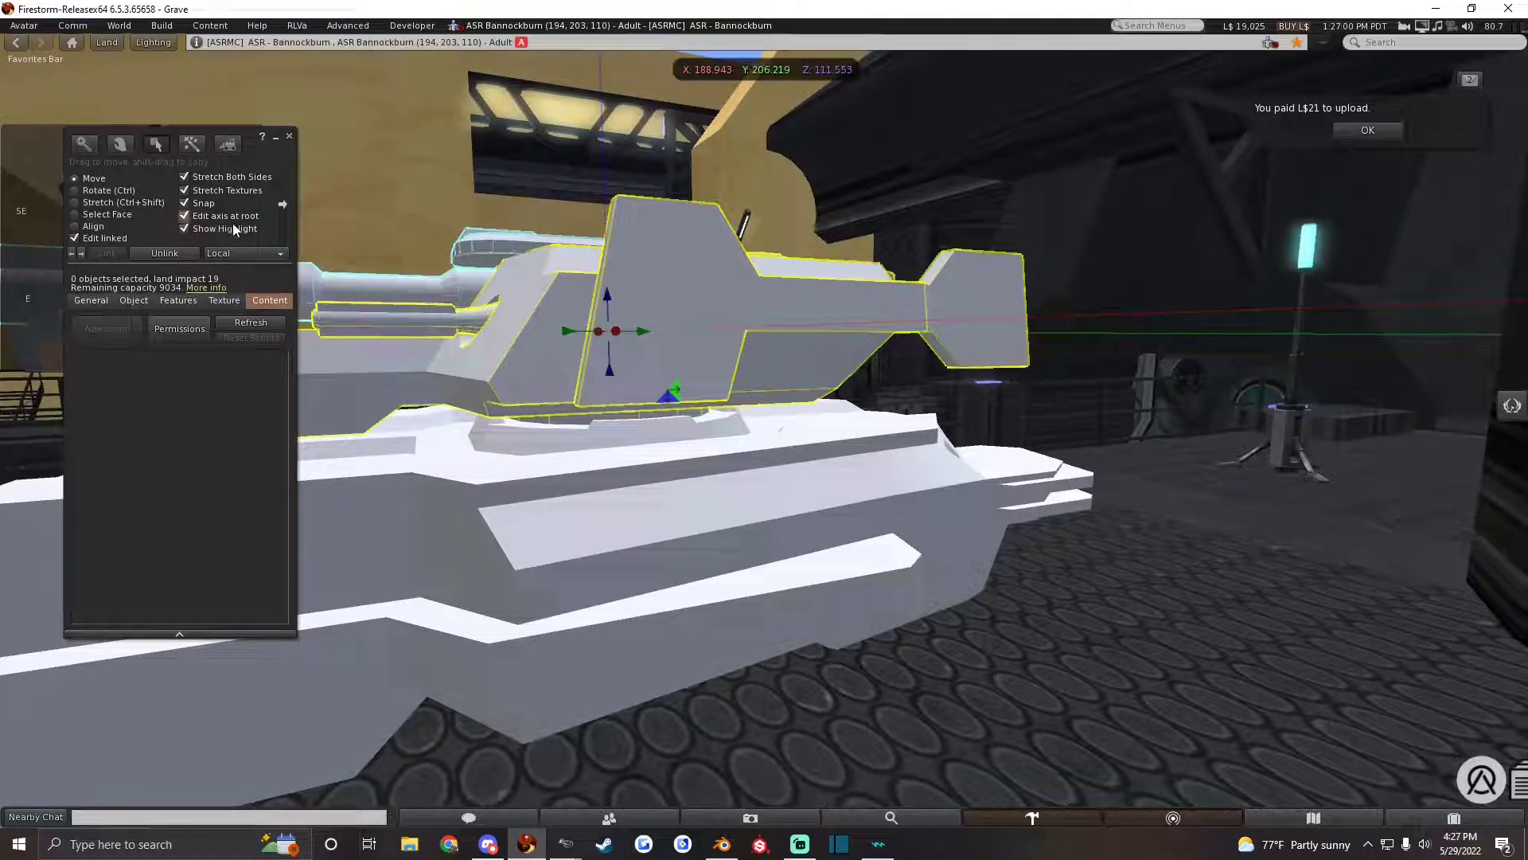
{"action": "left_click_drag", "start_coordinate": [589, 434], "coordinate": [855, 380], "text": "alt"}
{"action": "mouse_move", "coordinate": [827, 298]}
{"action": "left_mouse_down", "text": "ctrl"}
{"action": "mouse_move", "coordinate": [770, 299]}
{"action": "mouse_move", "coordinate": [855, 304]}
{"action": "mouse_move", "coordinate": [657, 303]}
{"action": "mouse_move", "coordinate": [908, 313]}
{"action": "mouse_move", "coordinate": [770, 315]}
{"action": "mouse_move", "coordinate": [828, 317]}
{"action": "left_mouse_up", "text": "ctrl"}
{"action": "left_click_drag", "start_coordinate": [756, 319], "coordinate": [764, 374], "text": "ctrl+alt"}
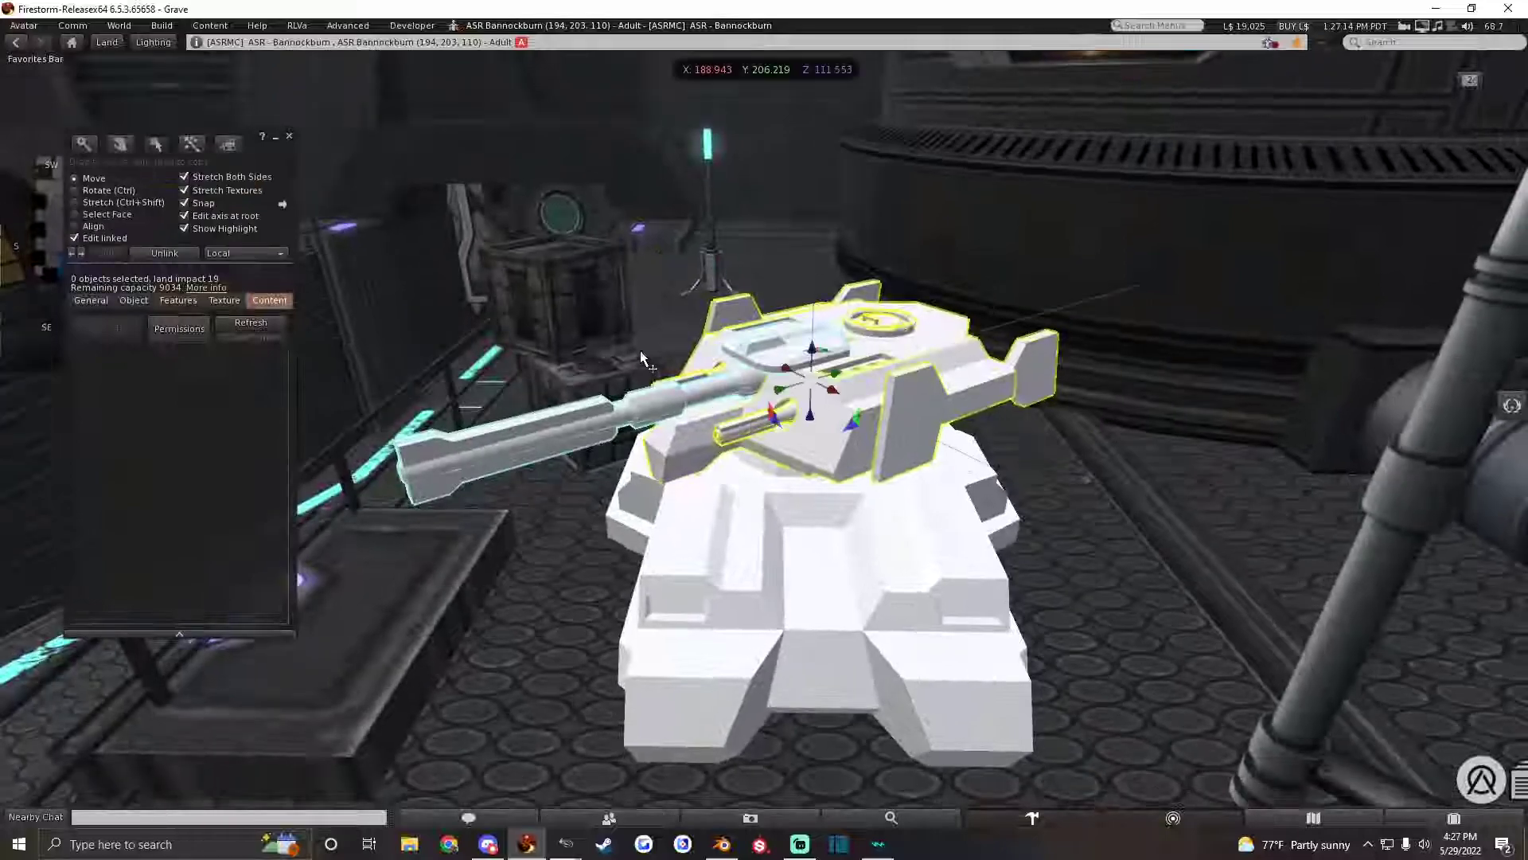
Select only the main gun and try tilting it around its pivot in the turret.
{"action": "left_click", "coordinate": [623, 394]}
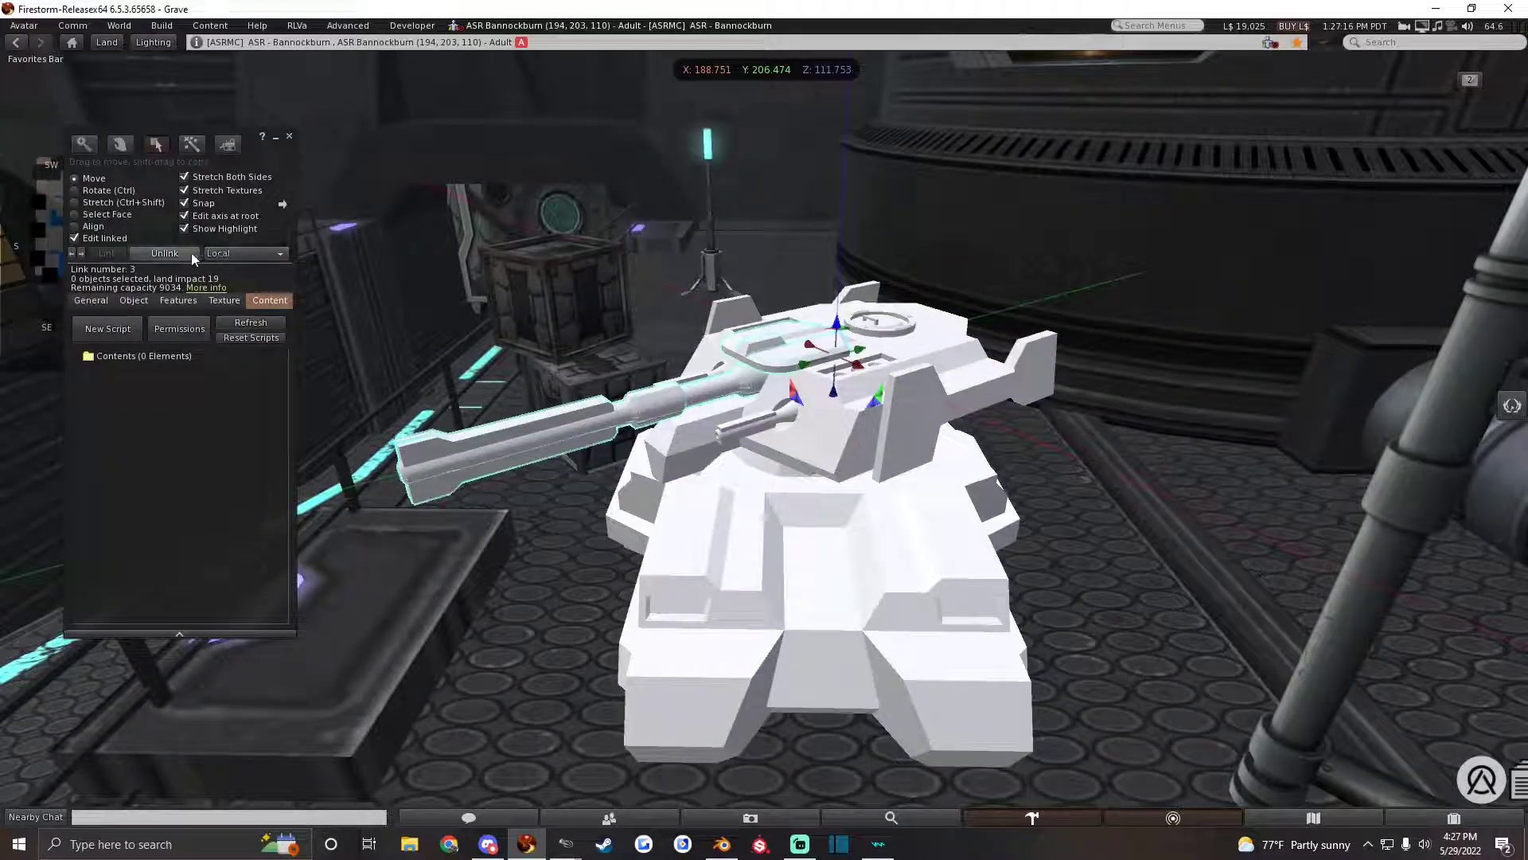
{"action": "left_click", "coordinate": [217, 254]}
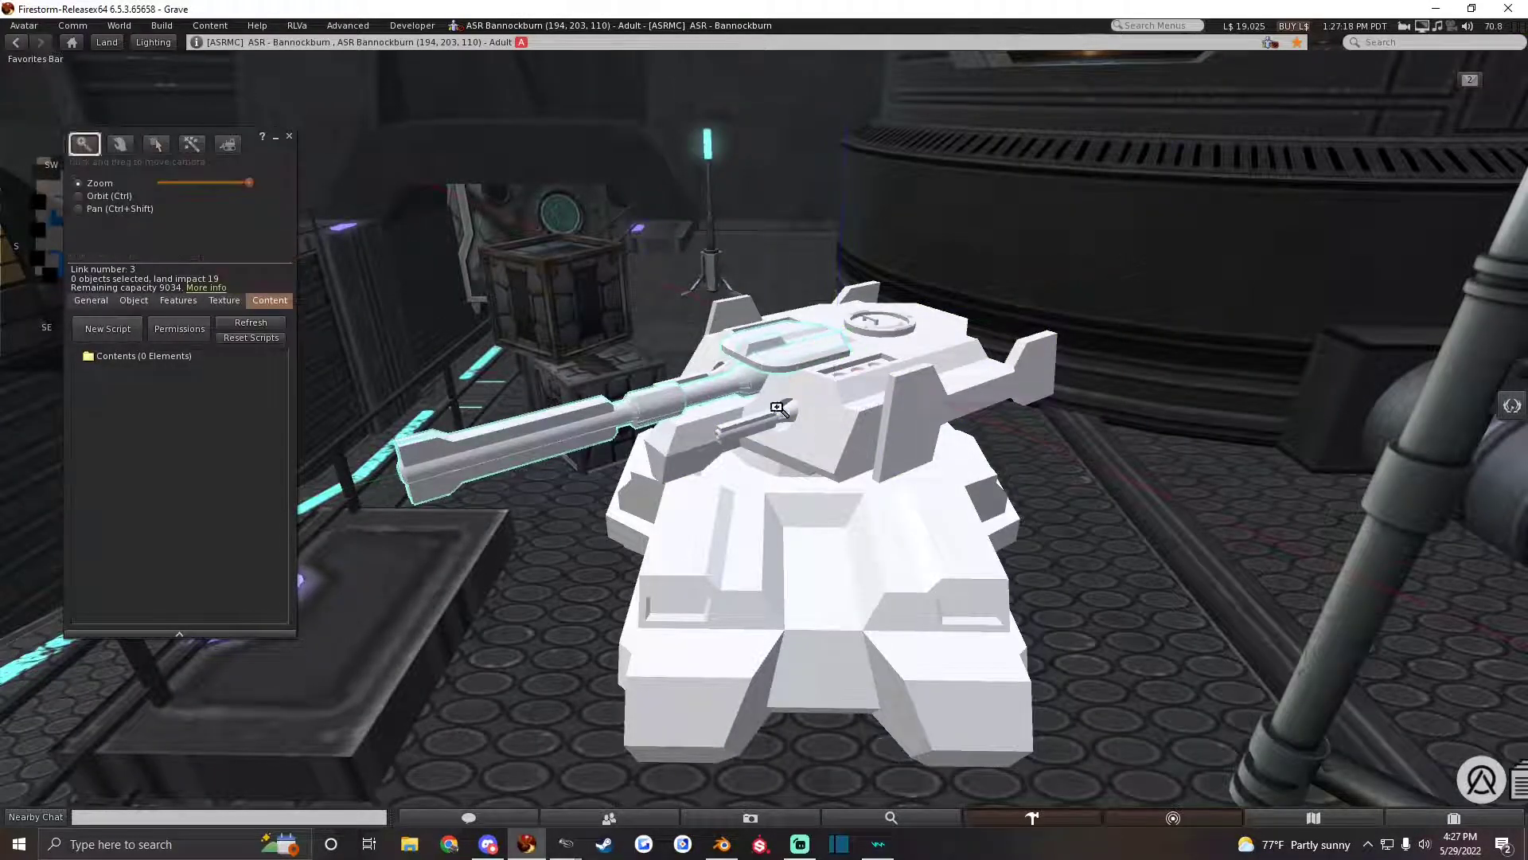
{"action": "left_click_drag", "start_coordinate": [776, 408], "coordinate": [677, 406], "text": "alt"}
{"action": "left_click_drag", "start_coordinate": [882, 384], "coordinate": [782, 555], "text": "ctrl"}
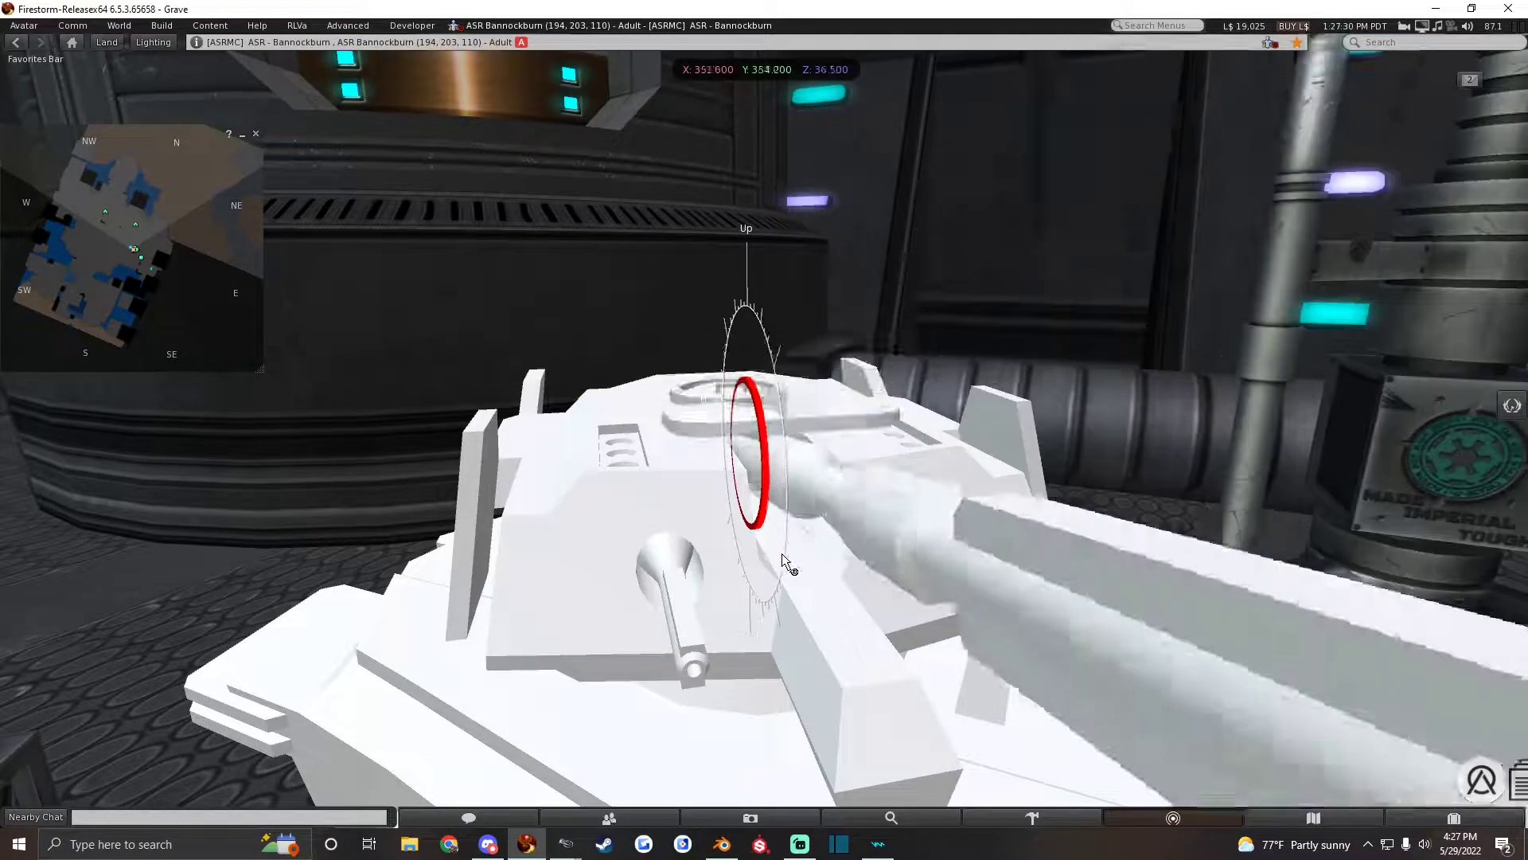
{"action": "left_click_drag", "start_coordinate": [781, 555], "coordinate": [788, 422], "text": "alt"}
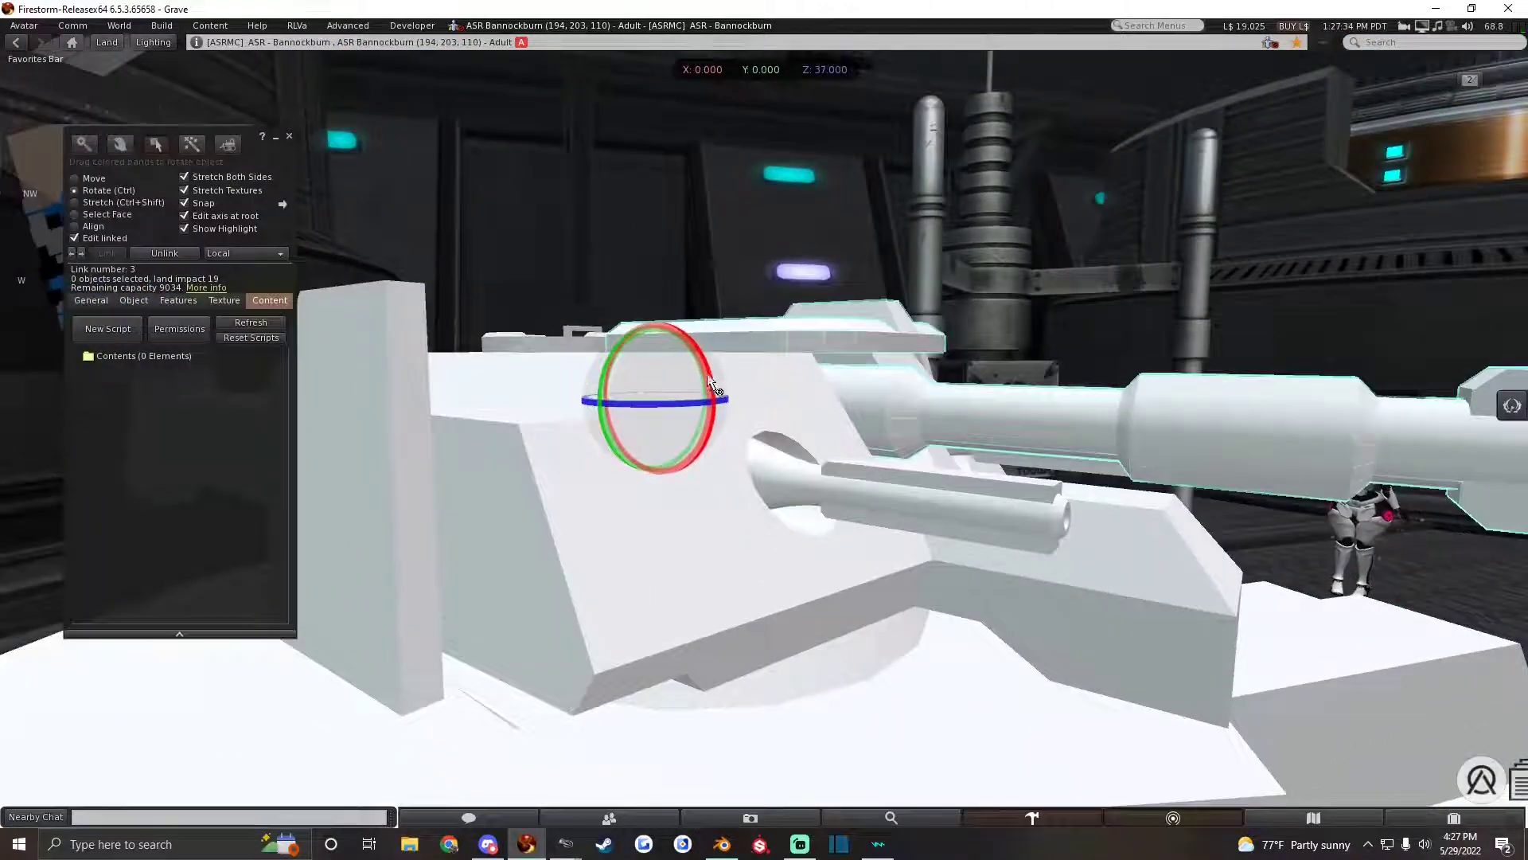
Try raising the main gun off the turret and tilting it about its rear pivot, and undo both changes.
{"action": "left_click_drag", "start_coordinate": [708, 381], "coordinate": [788, 436], "text": "ctrl"}
{"action": "mouse_move", "coordinate": [787, 436]}
{"action": "left_mouse_down", "text": "ctrl+alt"}
{"action": "mouse_move", "coordinate": [748, 414]}
{"action": "mouse_move", "coordinate": [803, 428]}
{"action": "mouse_move", "coordinate": [743, 417]}
{"action": "mouse_move", "coordinate": [723, 392]}
{"action": "mouse_move", "coordinate": [493, 342]}
{"action": "mouse_move", "coordinate": [771, 437]}
{"action": "mouse_move", "coordinate": [784, 457]}
{"action": "mouse_move", "coordinate": [740, 478]}
{"action": "mouse_move", "coordinate": [720, 382]}
{"action": "mouse_move", "coordinate": [700, 382]}
{"action": "mouse_move", "coordinate": [767, 427]}
{"action": "mouse_move", "coordinate": [802, 293]}
{"action": "mouse_move", "coordinate": [794, 441]}
{"action": "left_mouse_up", "text": "ctrl+alt"}
{"action": "key", "text": "ctrl"}
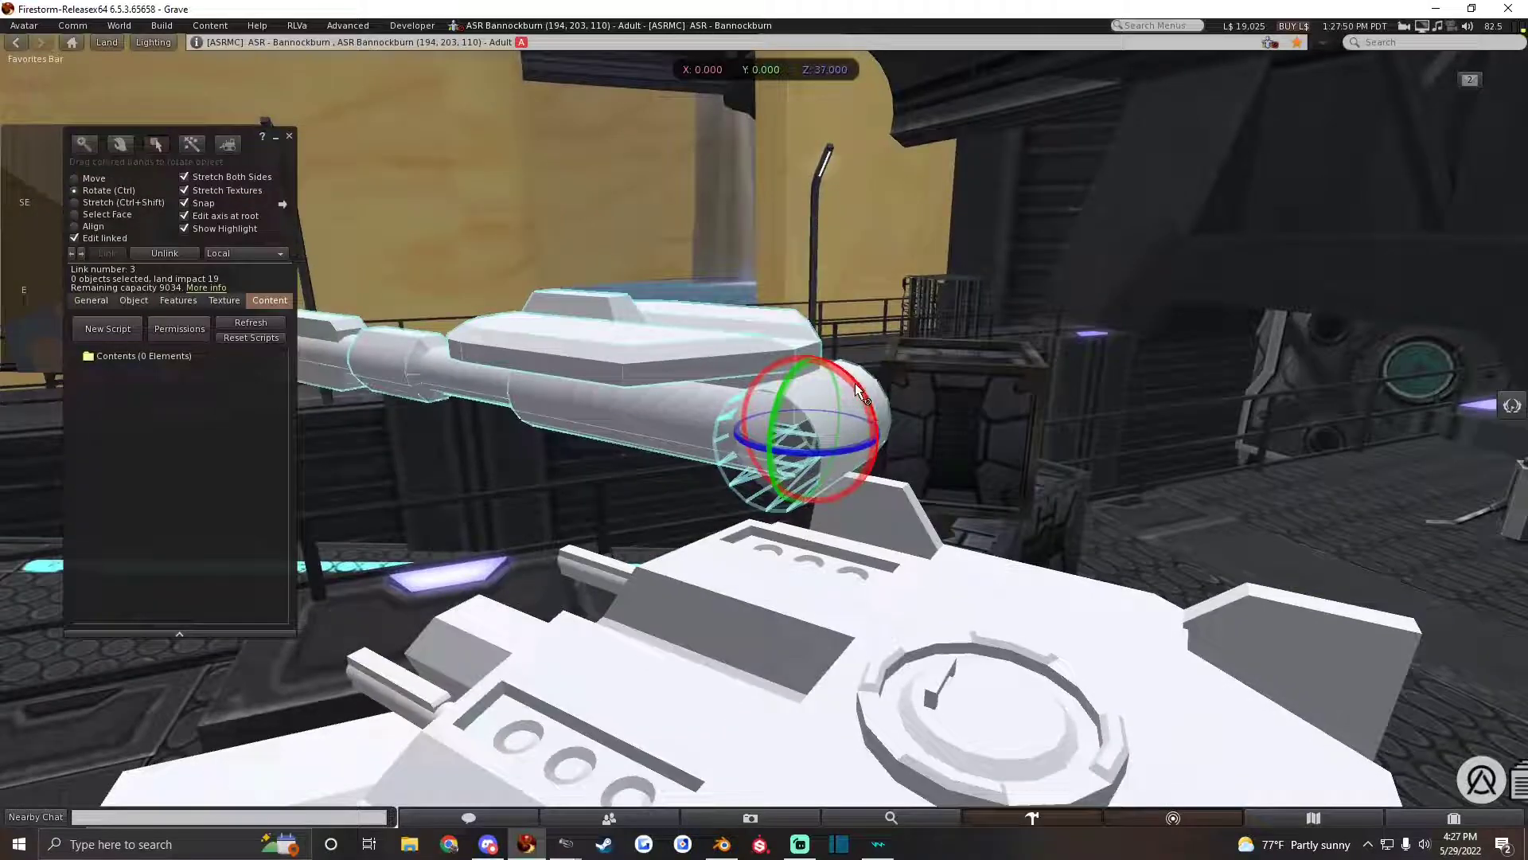
{"action": "left_click_drag", "start_coordinate": [855, 384], "coordinate": [840, 456]}
{"action": "key", "text": "ctrl+z"}
{"action": "key", "text": "ctrl+z"}
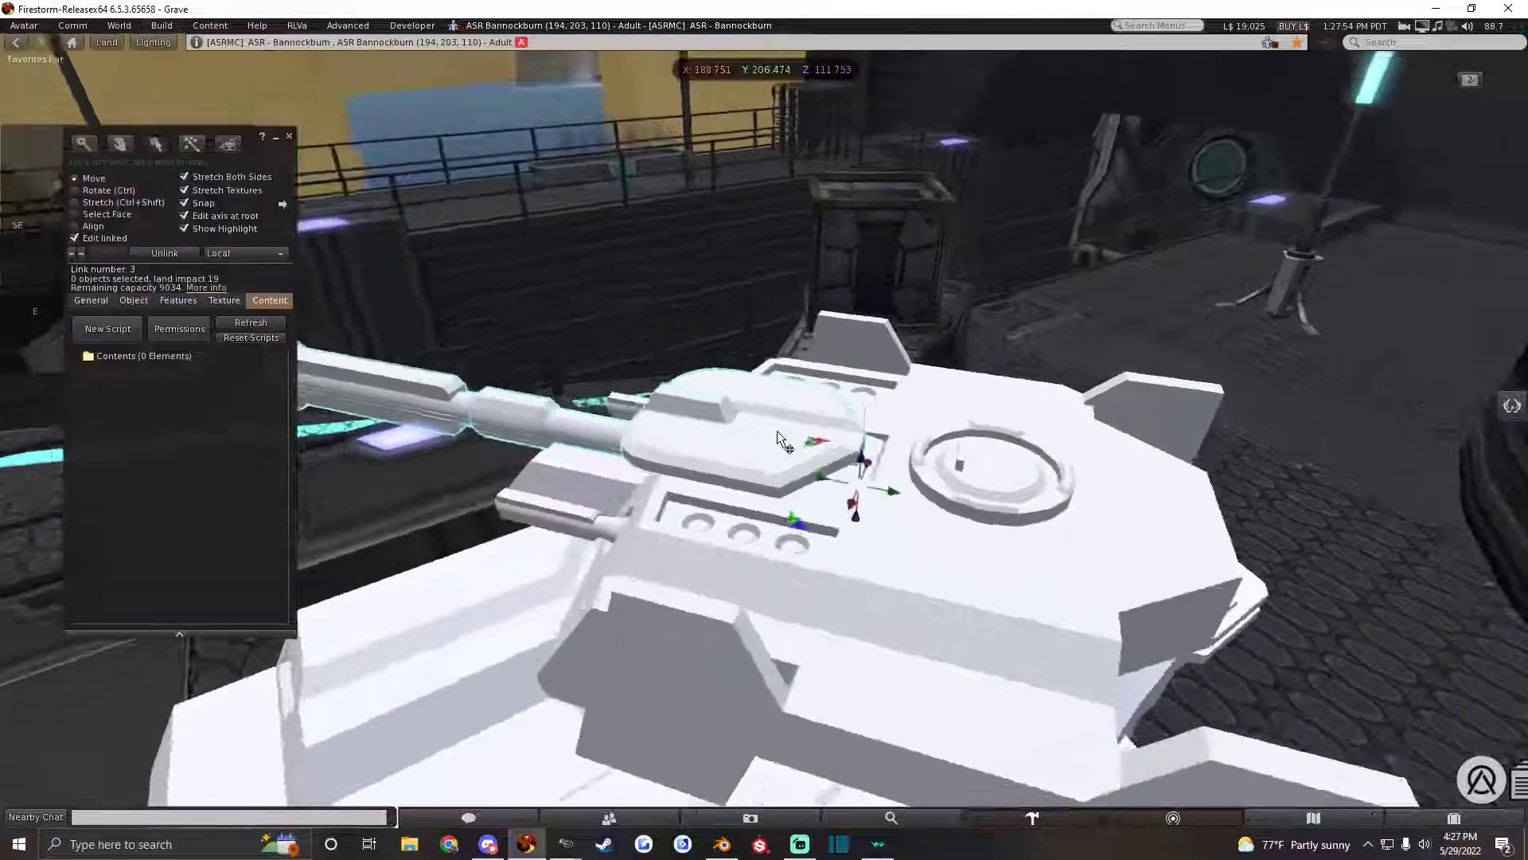